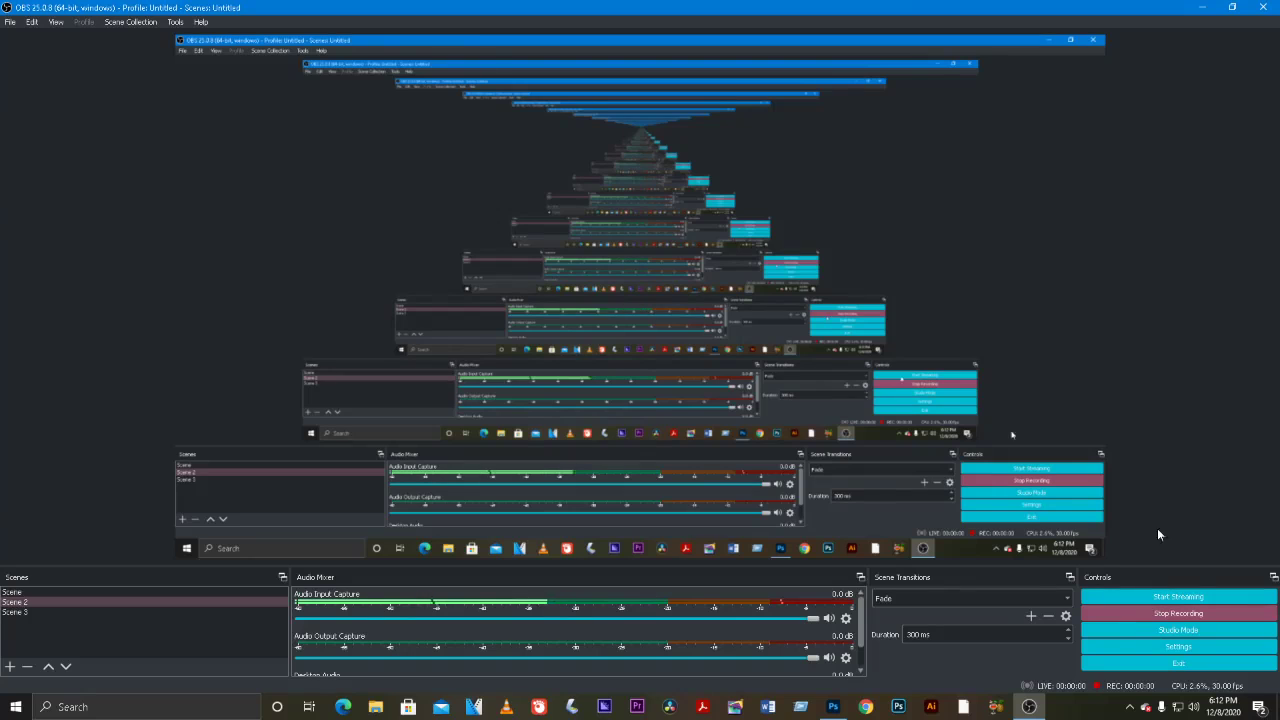
- Minimize OBS and refresh the Windows desktop about seven times from its context menu
{"action": "left_click", "coordinate": [1200, 7]}
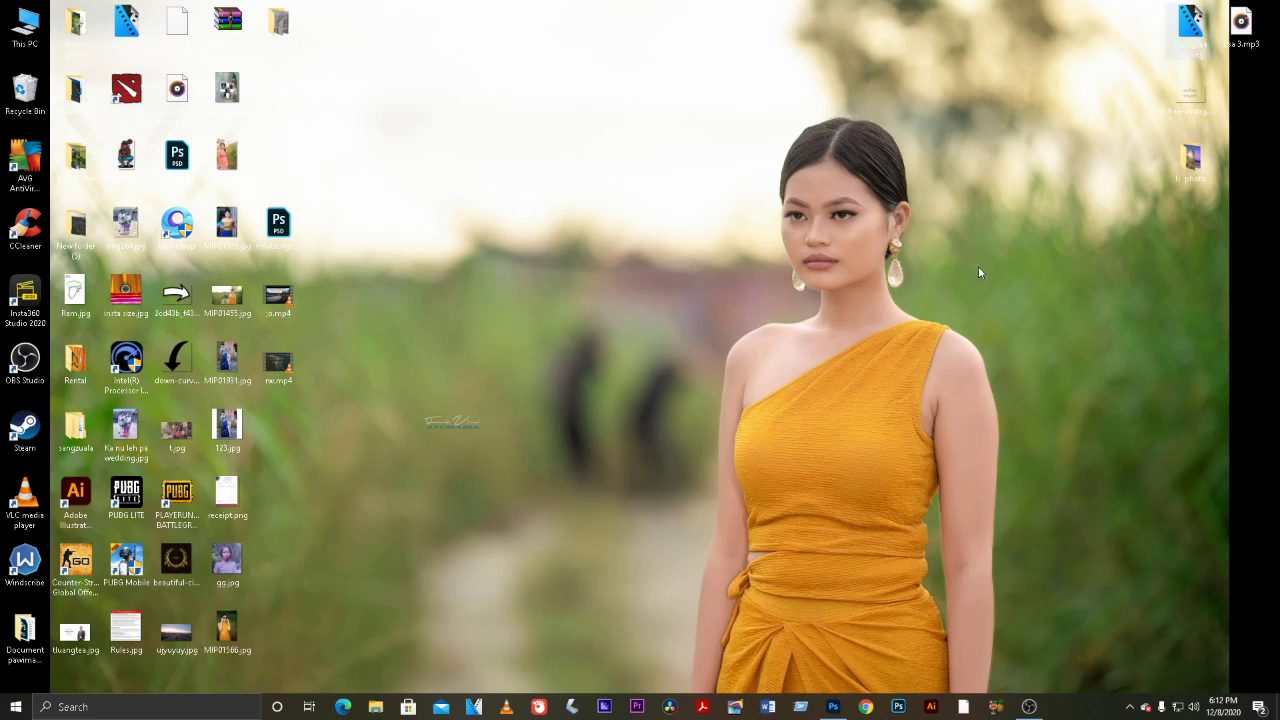
{"action": "right_click", "coordinate": [731, 409]}
{"action": "left_click", "coordinate": [835, 452]}
{"action": "right_click", "coordinate": [835, 459]}
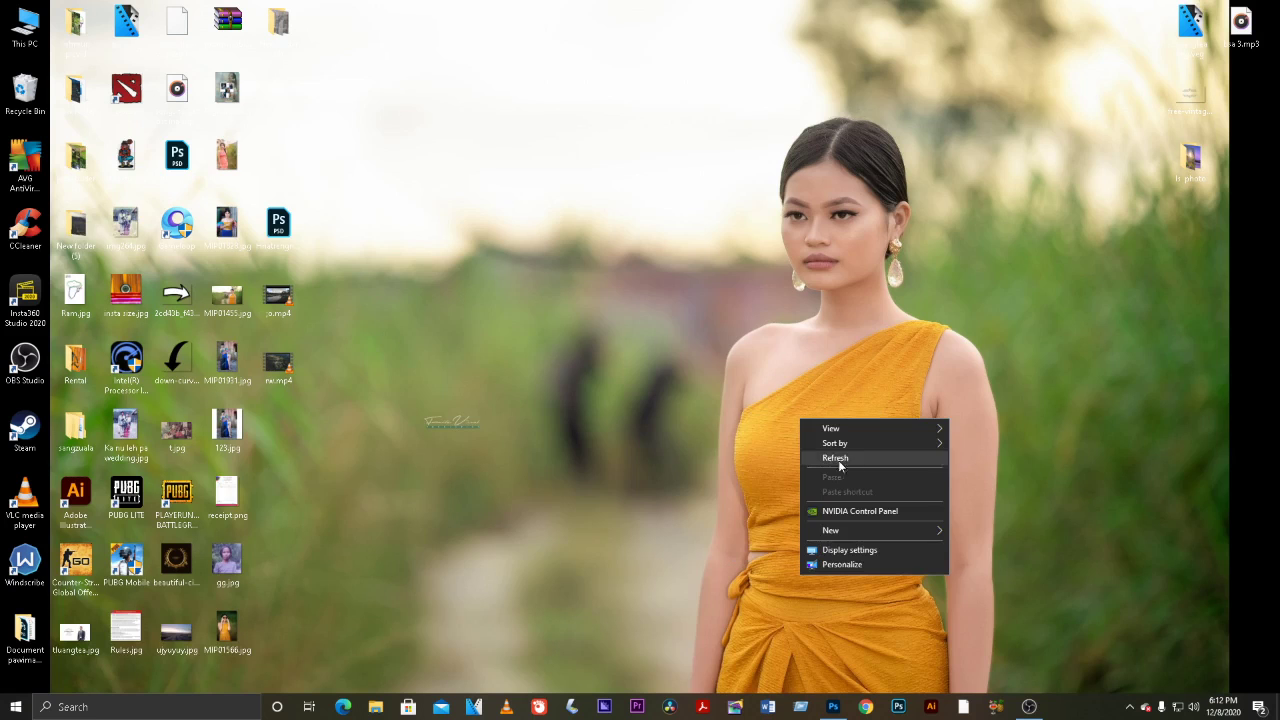
{"action": "left_click", "coordinate": [852, 457]}
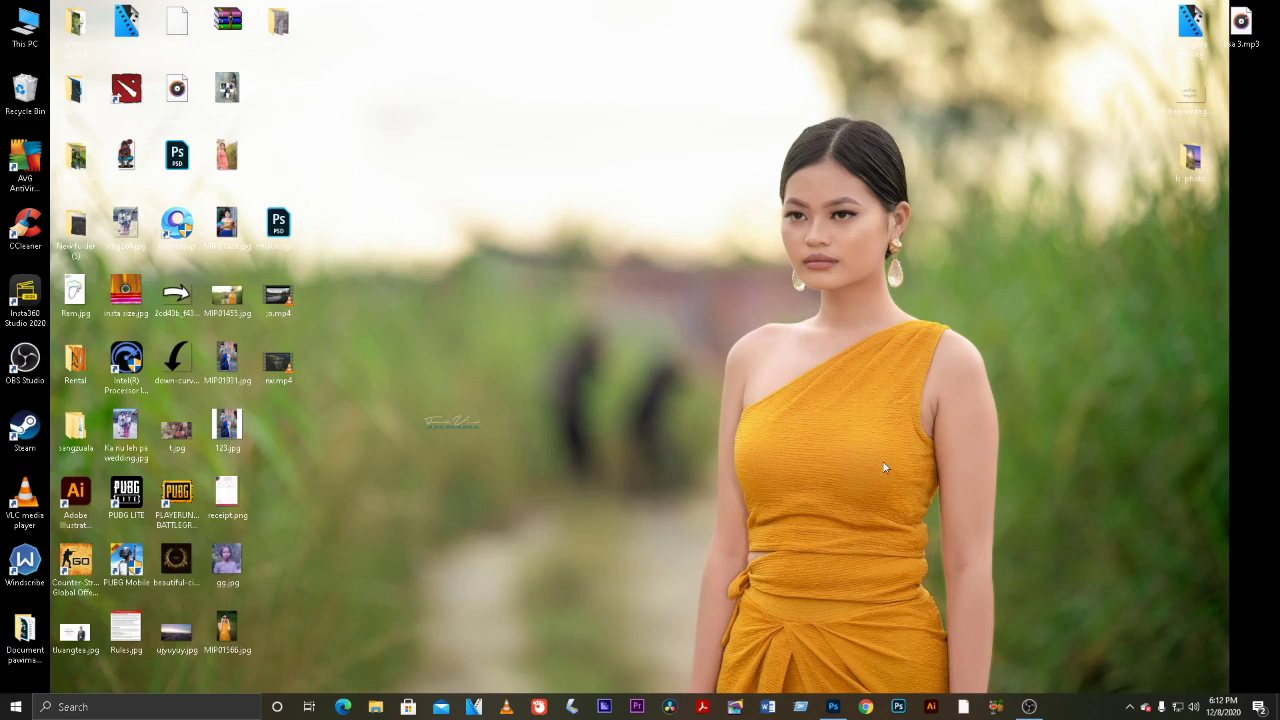
{"action": "right_click", "coordinate": [621, 371]}
{"action": "left_click", "coordinate": [671, 410]}
{"action": "right_click", "coordinate": [599, 334]}
{"action": "left_click", "coordinate": [621, 373]}
{"action": "right_click", "coordinate": [685, 277]}
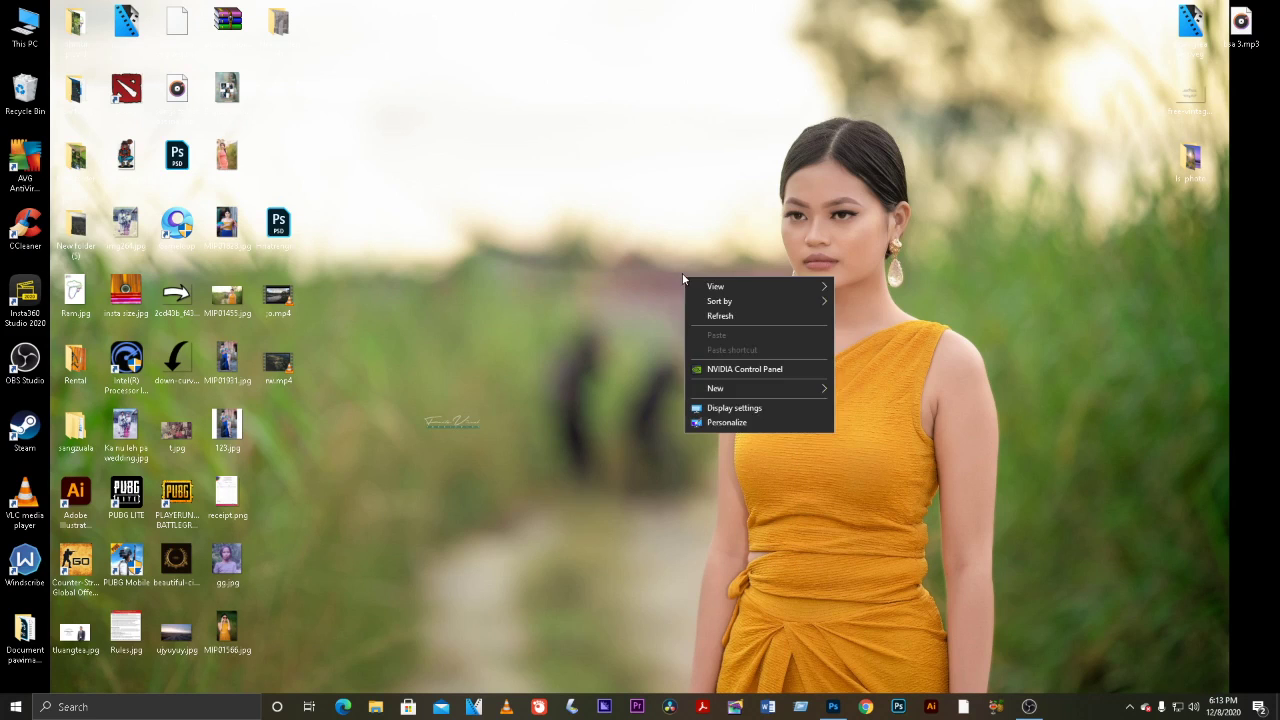
{"action": "right_click", "coordinate": [709, 311]}
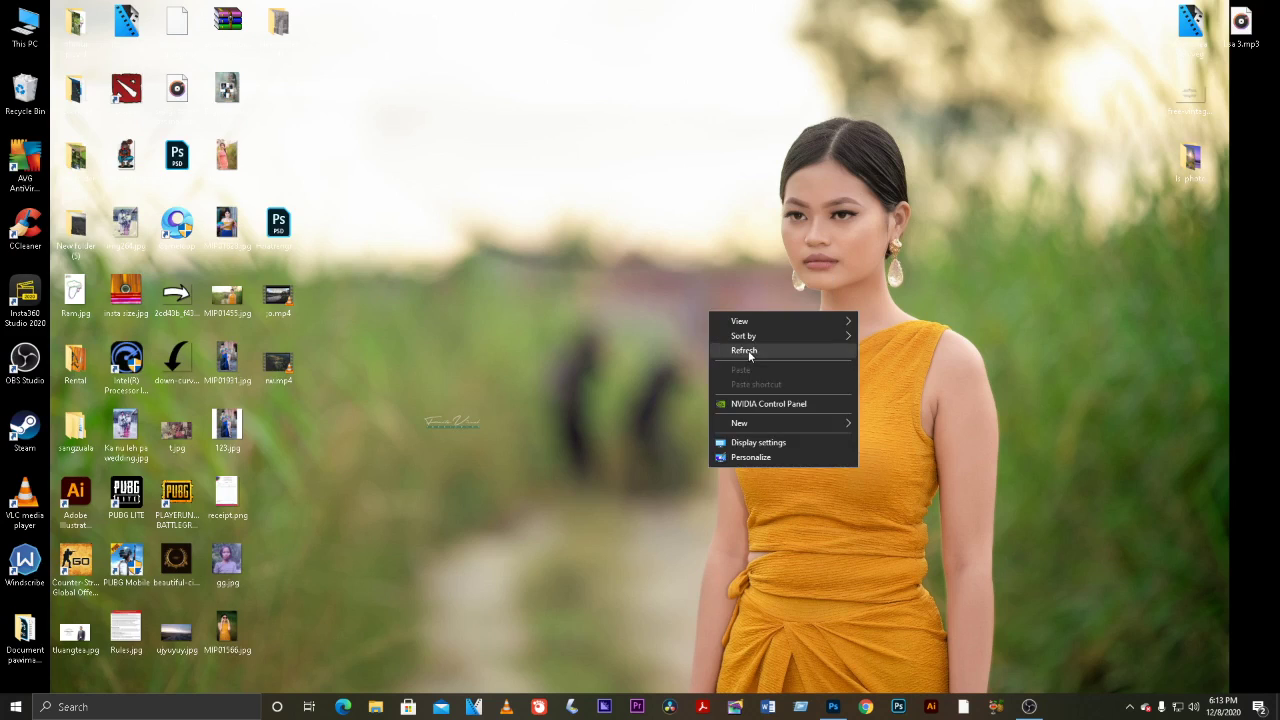
{"action": "left_click", "coordinate": [745, 349]}
{"action": "right_click", "coordinate": [533, 379]}
{"action": "left_click", "coordinate": [598, 418]}
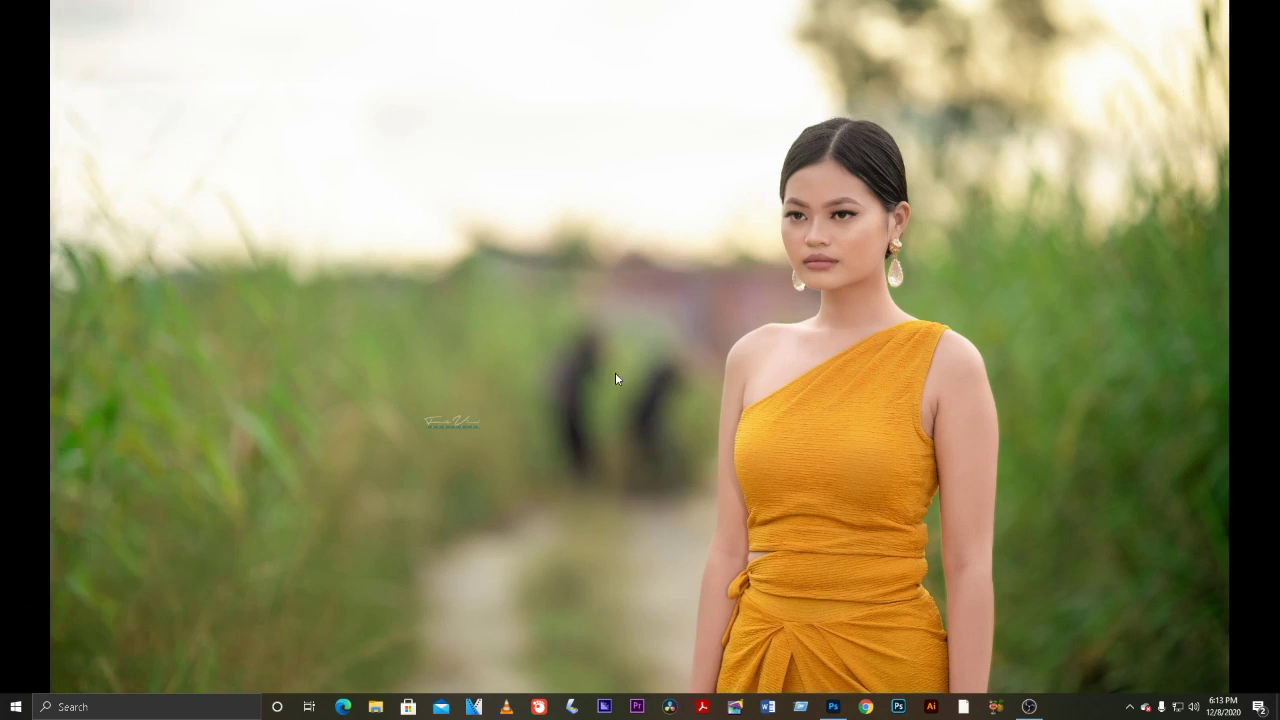
{"action": "right_click", "coordinate": [649, 357]}
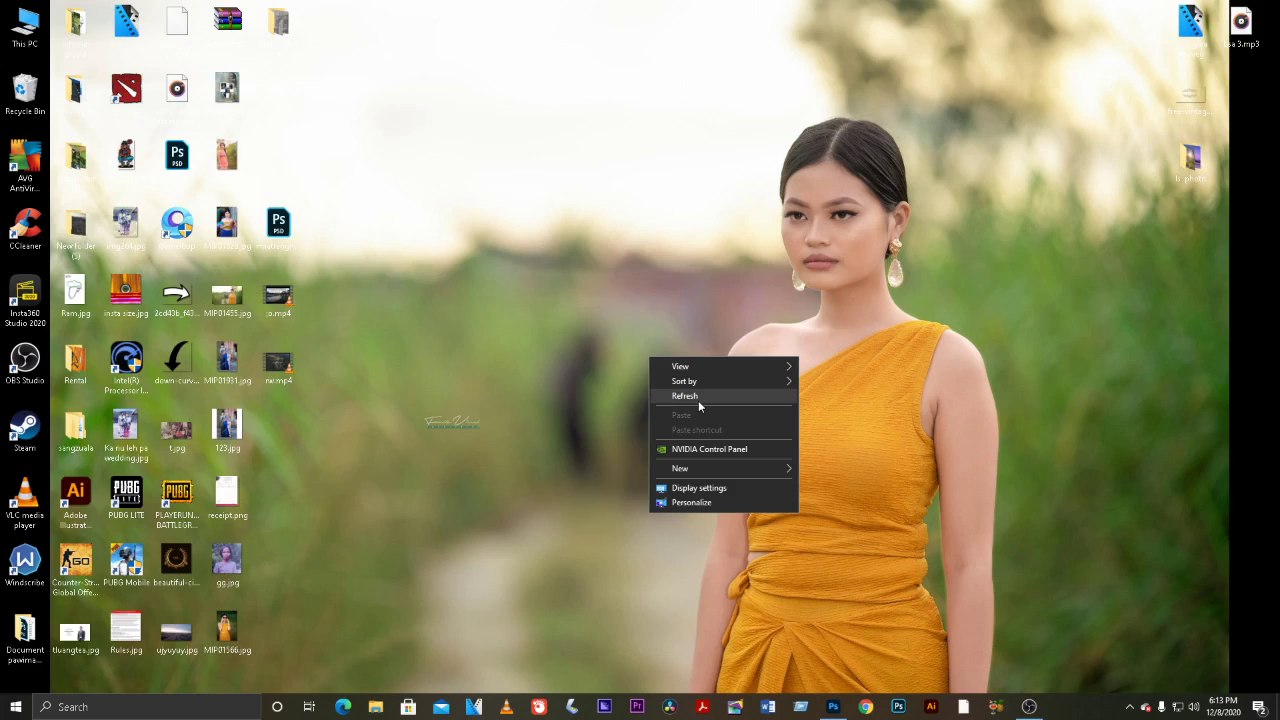
{"action": "left_click", "coordinate": [699, 404]}
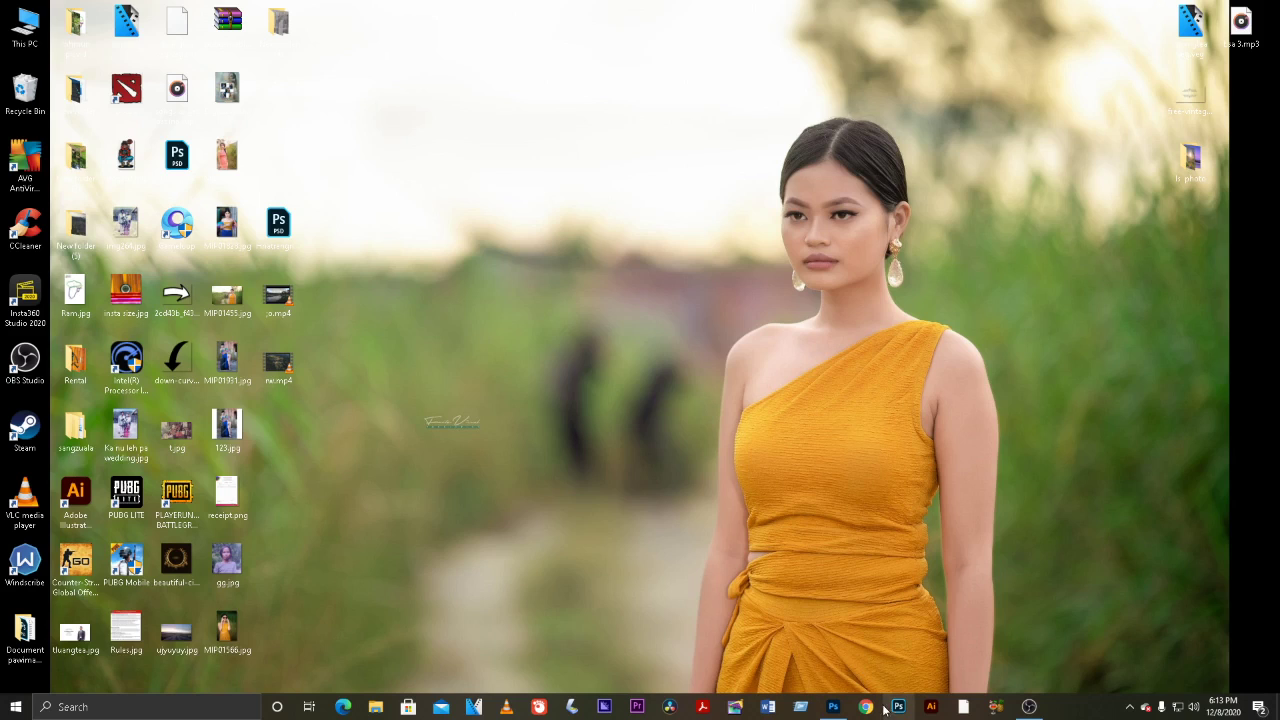
{"action": "left_click", "coordinate": [866, 707]}
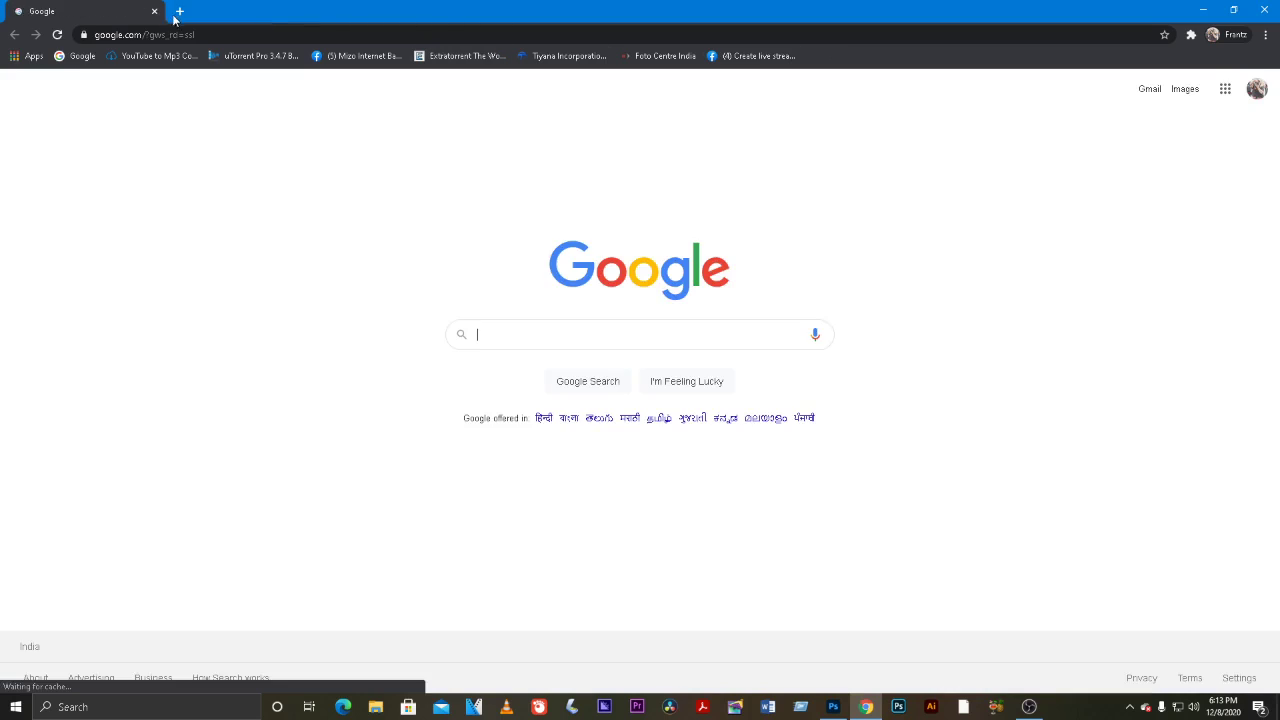
{"action": "left_click", "coordinate": [176, 10]}
{"action": "left_click", "coordinate": [154, 11]}
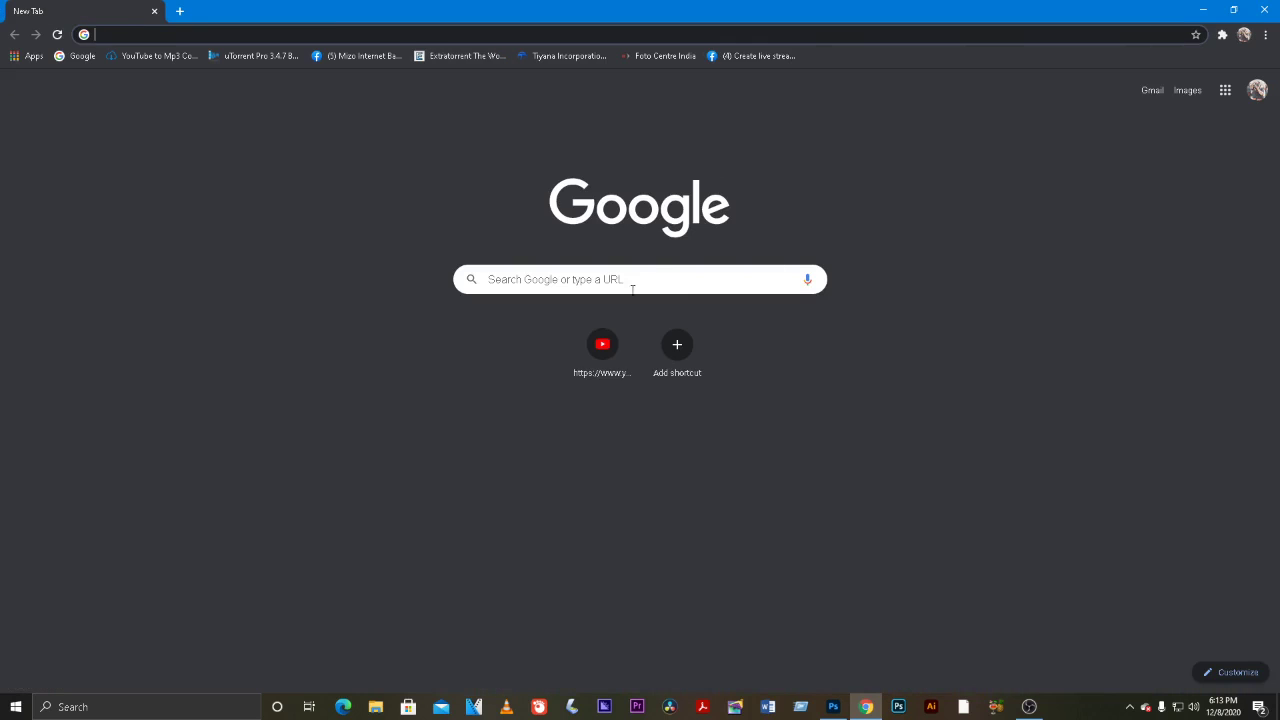
{"action": "left_click", "coordinate": [602, 344]}
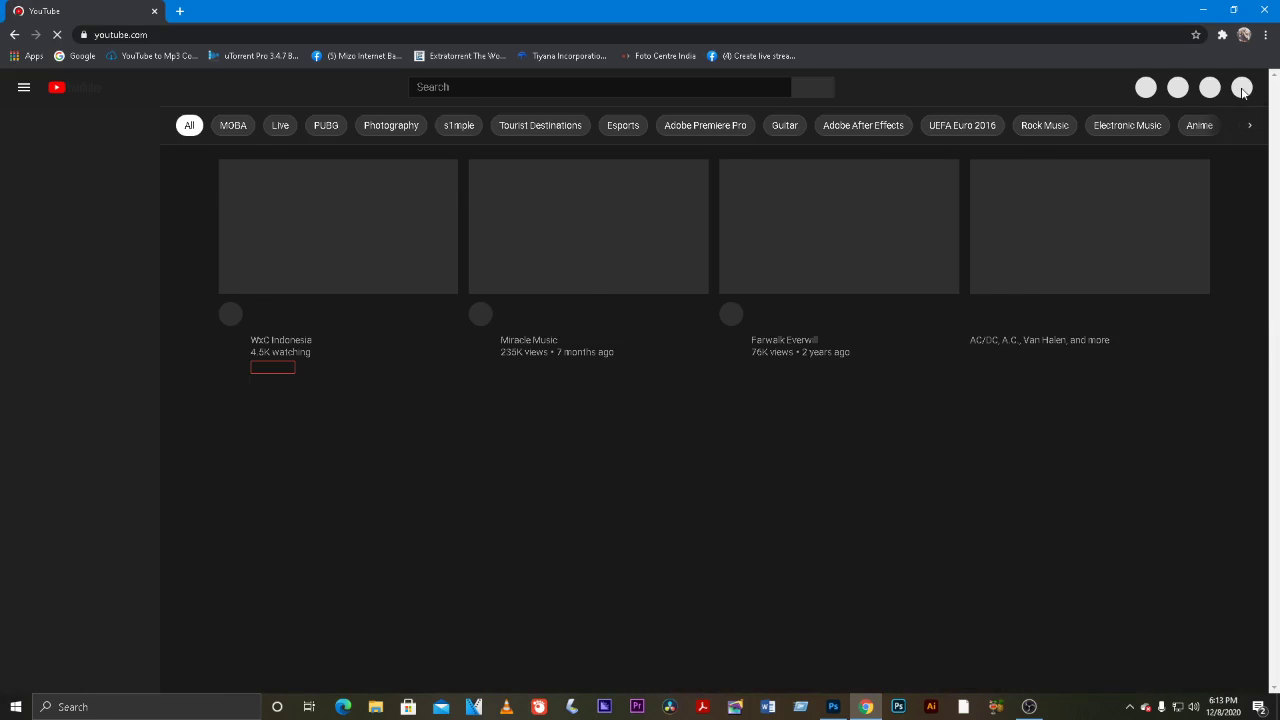
{"action": "left_click", "coordinate": [1240, 90]}
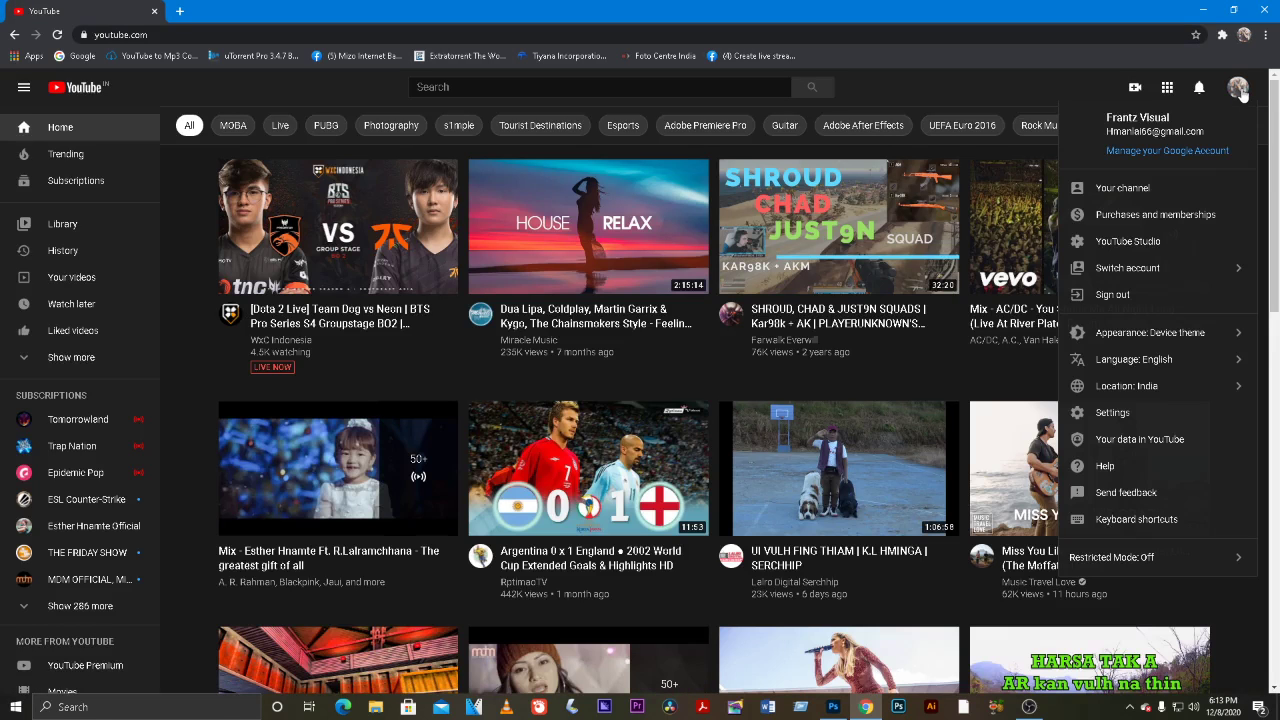
{"action": "left_click", "coordinate": [1150, 193]}
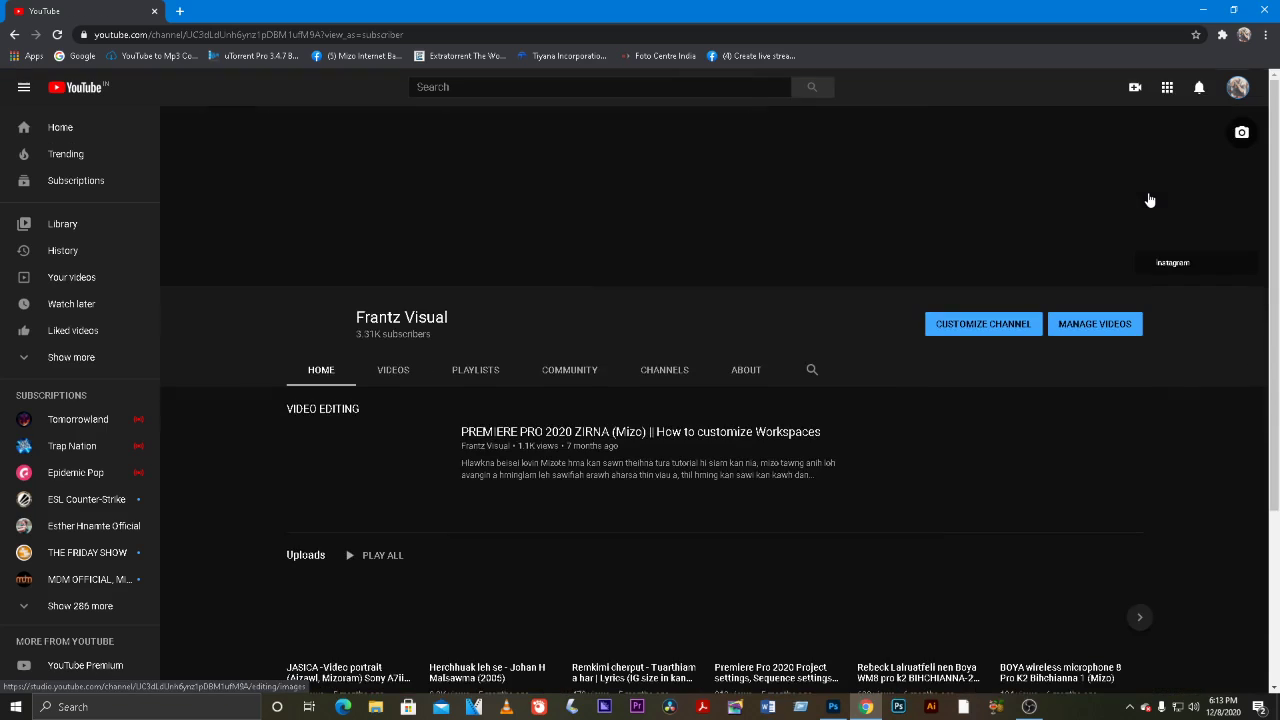
{"action": "left_click", "coordinate": [393, 369]}
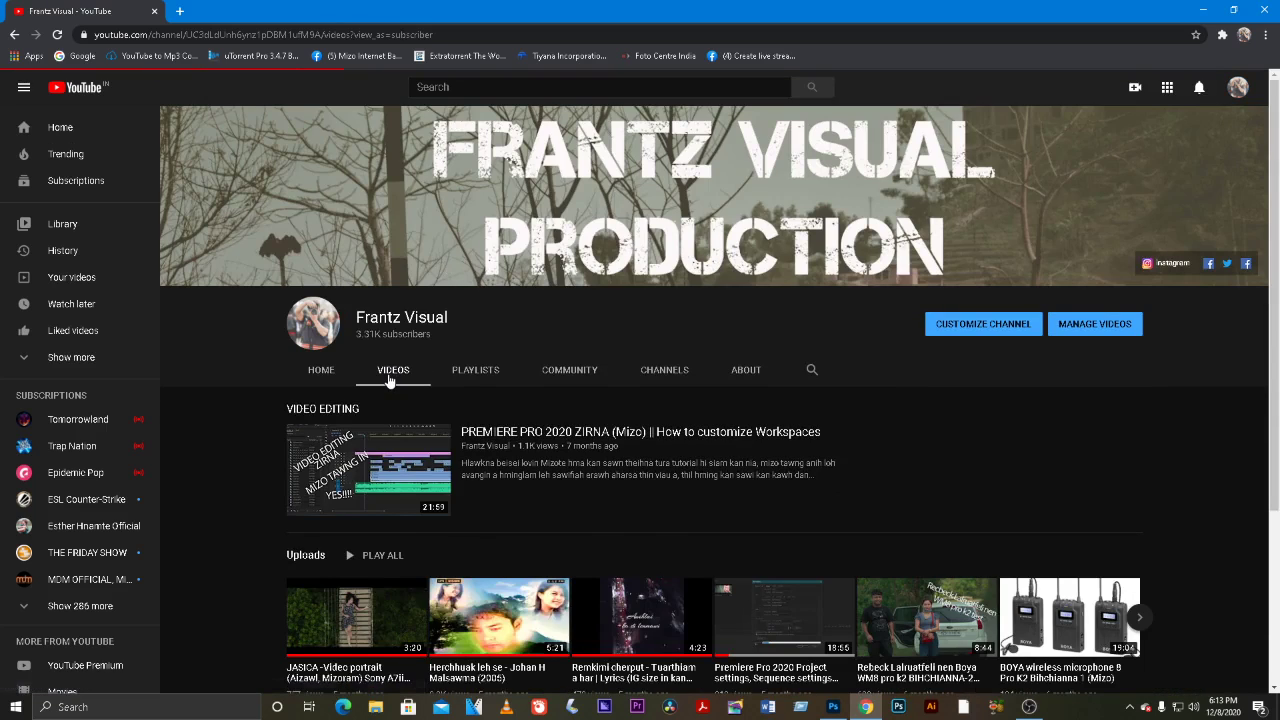
{"action": "left_click", "coordinate": [463, 376]}
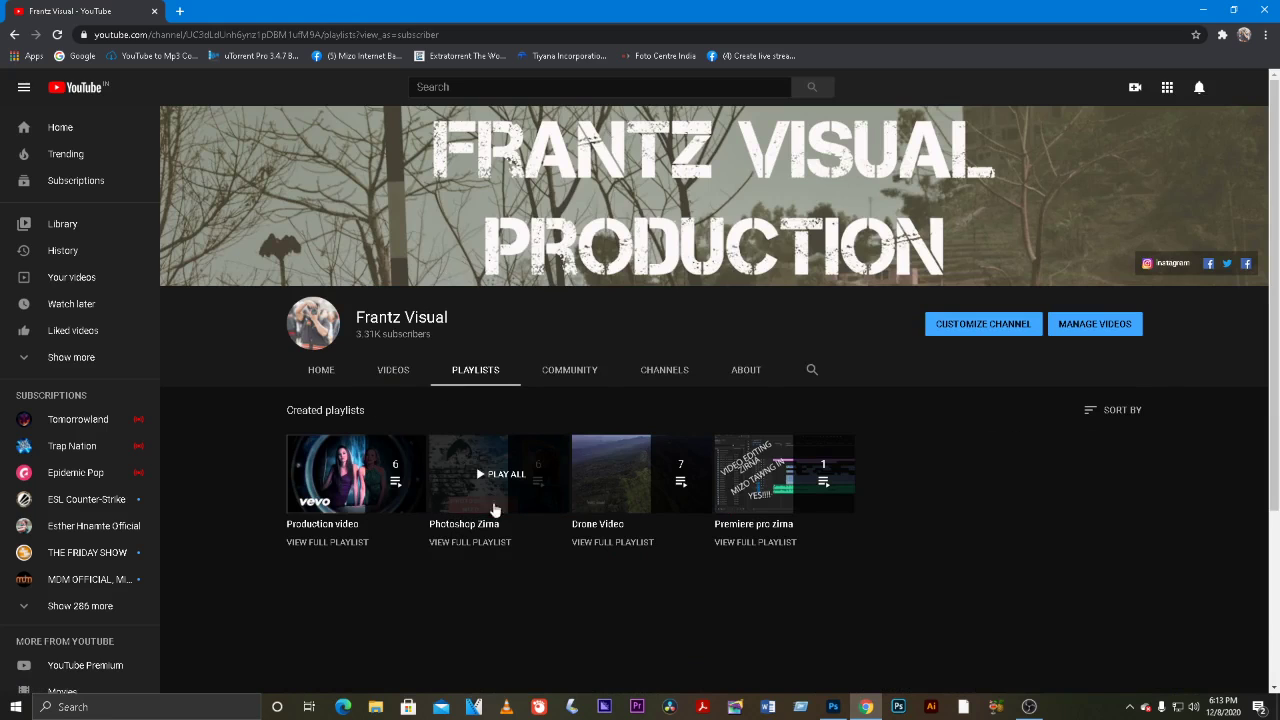
{"action": "left_click", "coordinate": [492, 475]}
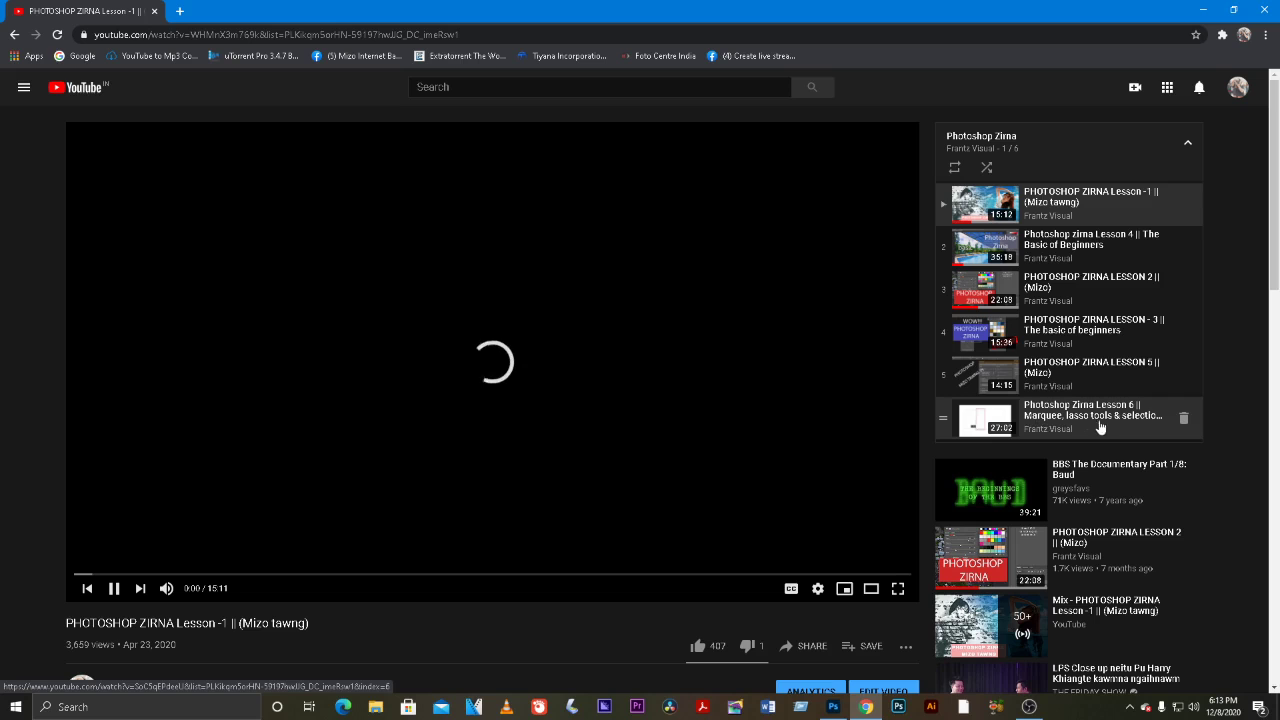
{"action": "left_click", "coordinate": [1258, 14]}
{"action": "right_click", "coordinate": [802, 275]}
- Refresh the desktop a couple more times and bring Photoshop back to the front
{"action": "left_click", "coordinate": [846, 314]}
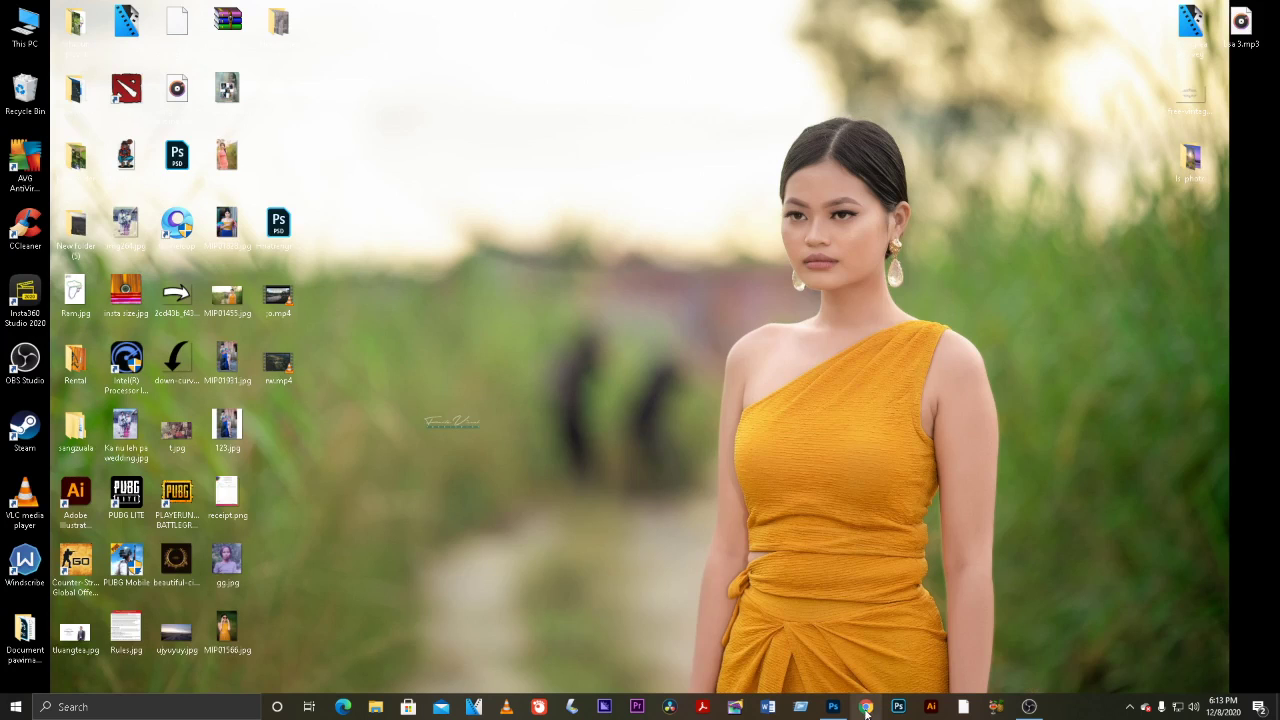
{"action": "left_click", "coordinate": [836, 707]}
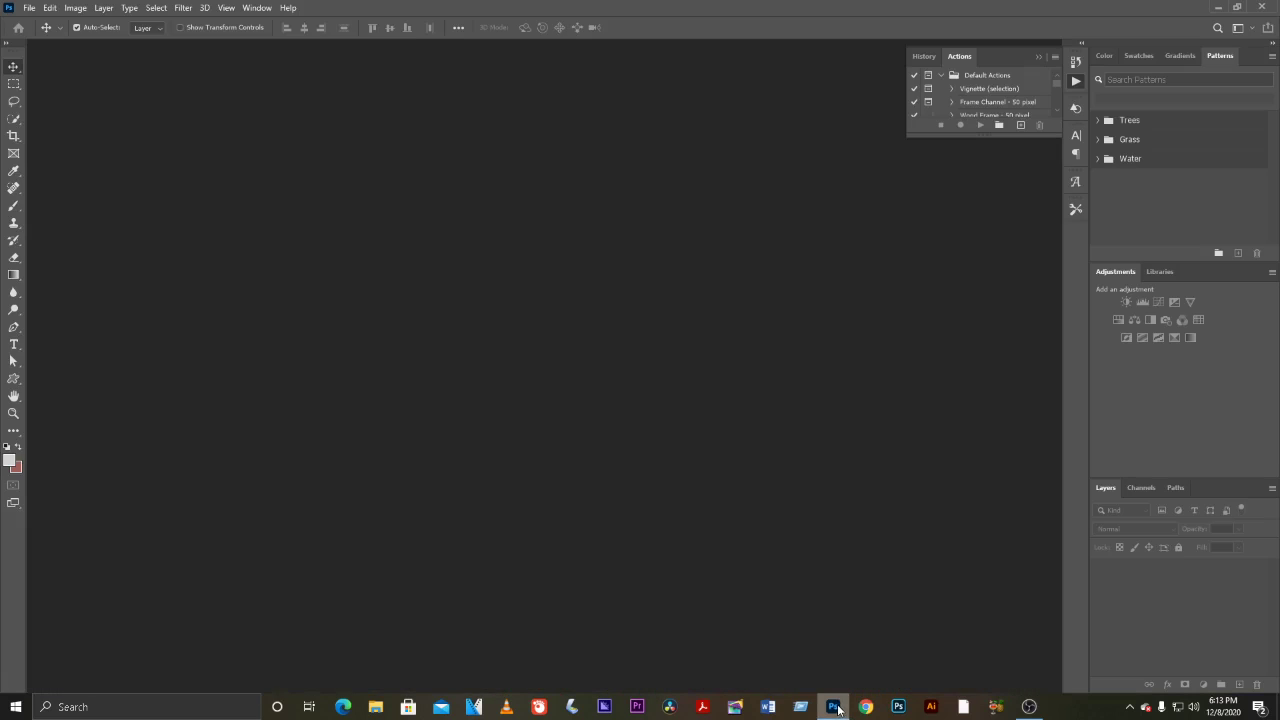
{"action": "left_click", "coordinate": [1218, 7]}
{"action": "right_click", "coordinate": [910, 532]}
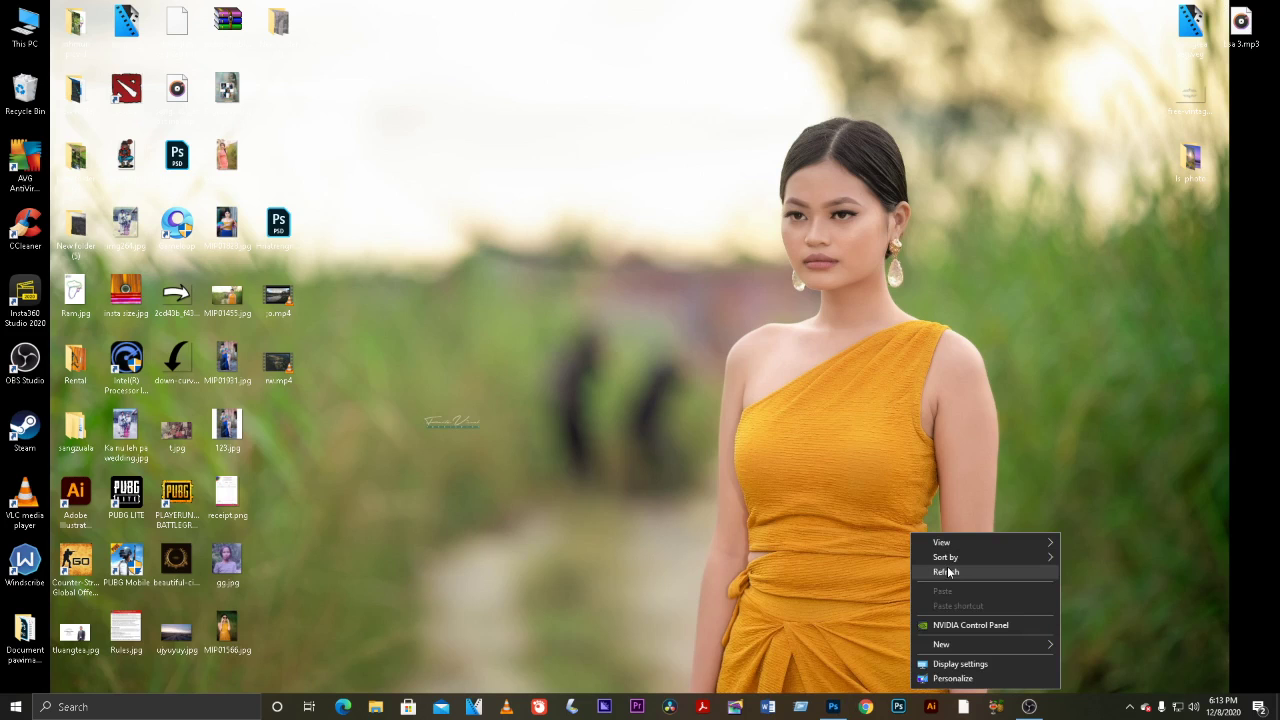
{"action": "left_click", "coordinate": [940, 569]}
{"action": "right_click", "coordinate": [963, 568]}
{"action": "left_click", "coordinate": [1004, 449]}
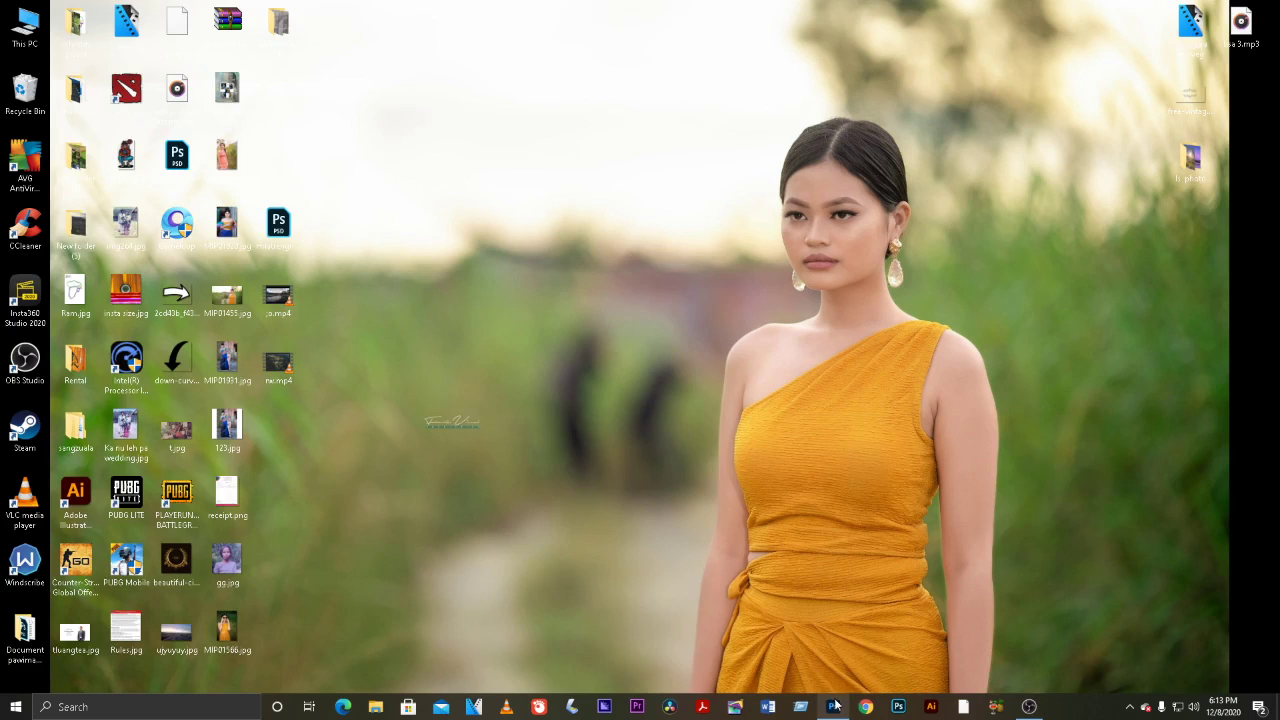
{"action": "left_click", "coordinate": [833, 707]}
{"action": "left_click", "coordinate": [833, 707]}
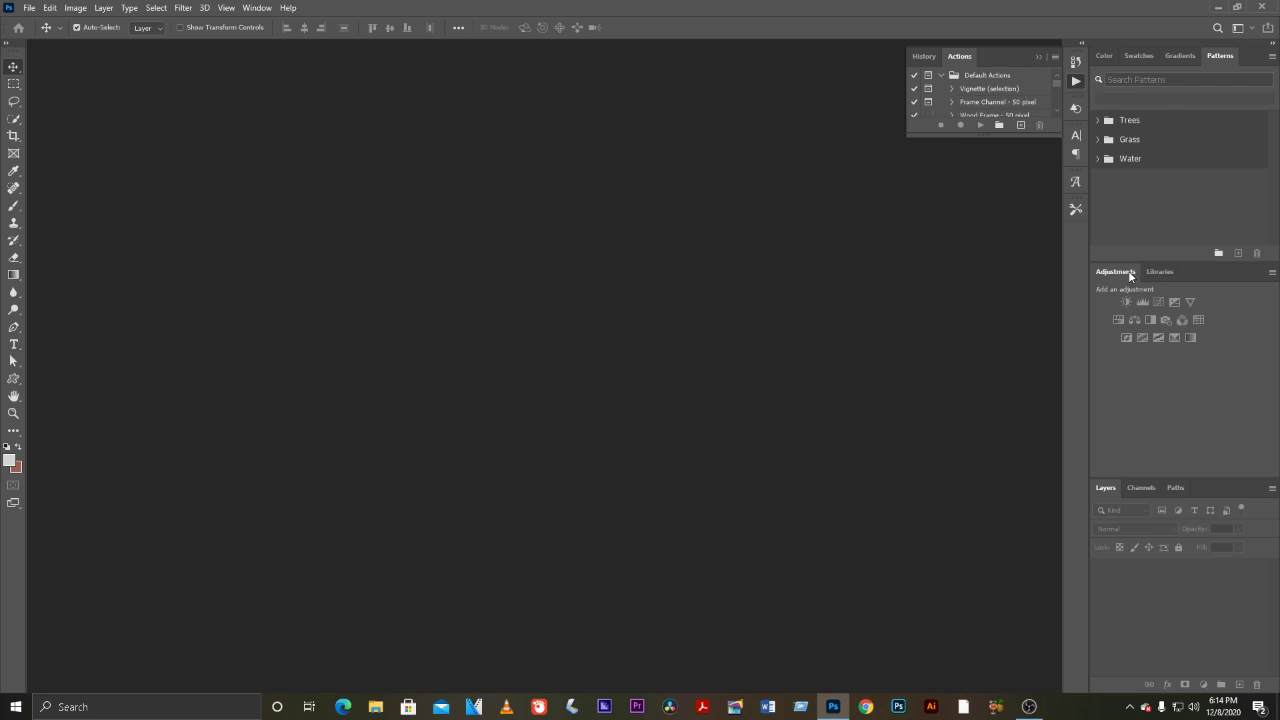
- Float the Adjustments panel, dock it at far right, then group it as a tab beside Libraries
{"action": "left_click_drag", "start_coordinate": [1130, 277], "coordinate": [870, 216]}
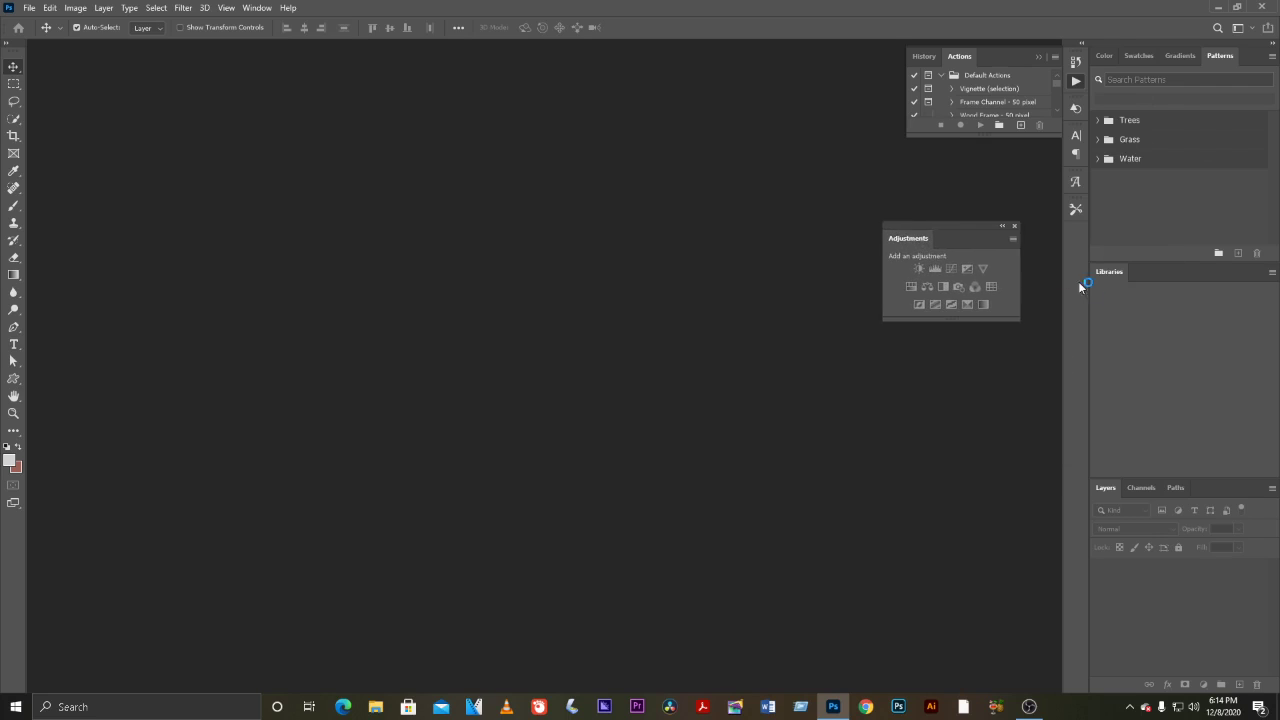
{"action": "left_click_drag", "start_coordinate": [1079, 282], "coordinate": [1263, 355]}
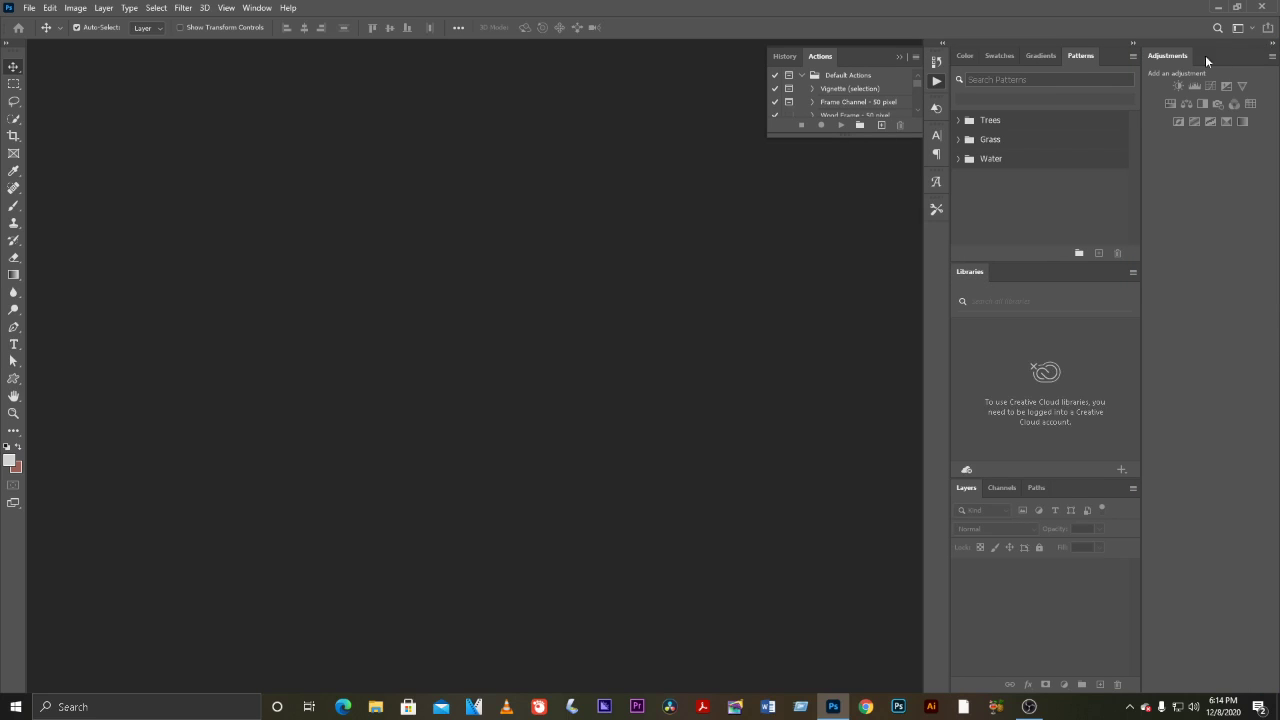
{"action": "mouse_move", "coordinate": [1167, 55]}
{"action": "left_mouse_down"}
{"action": "mouse_move", "coordinate": [1014, 316]}
{"action": "mouse_move", "coordinate": [1032, 269]}
{"action": "left_mouse_up"}
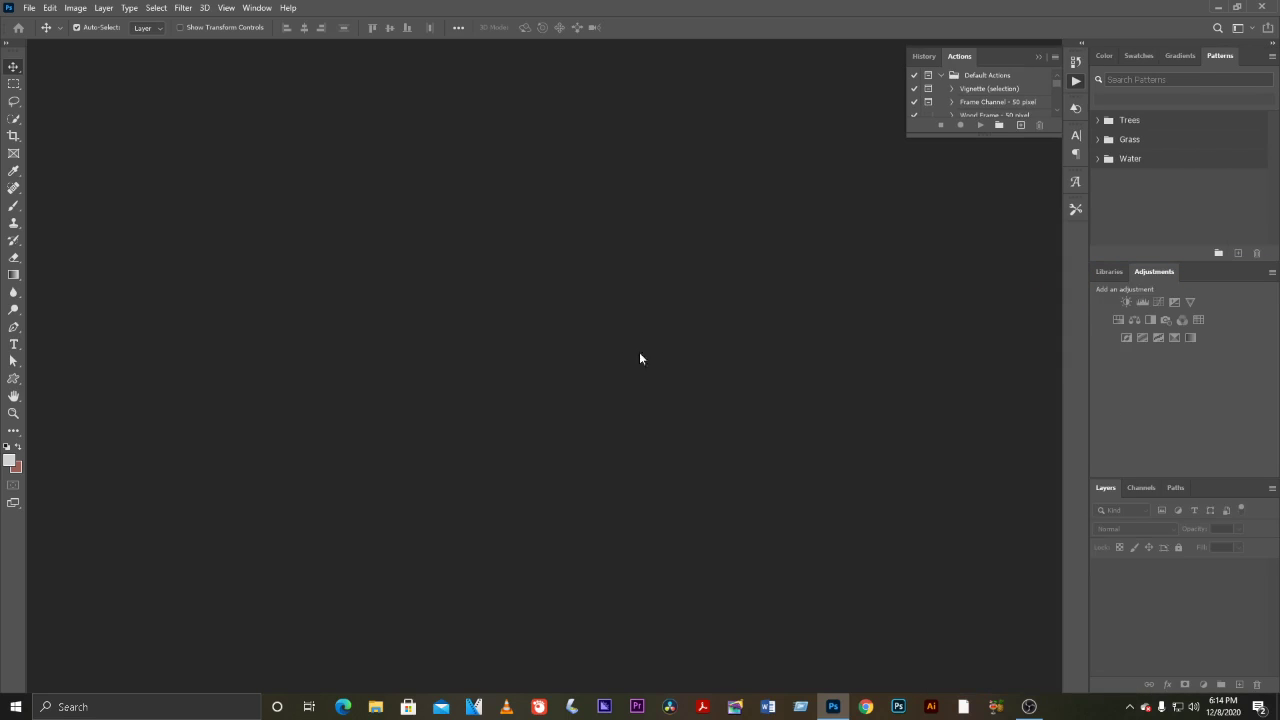
{"action": "left_click", "coordinate": [1217, 7]}
{"action": "right_click", "coordinate": [614, 274]}
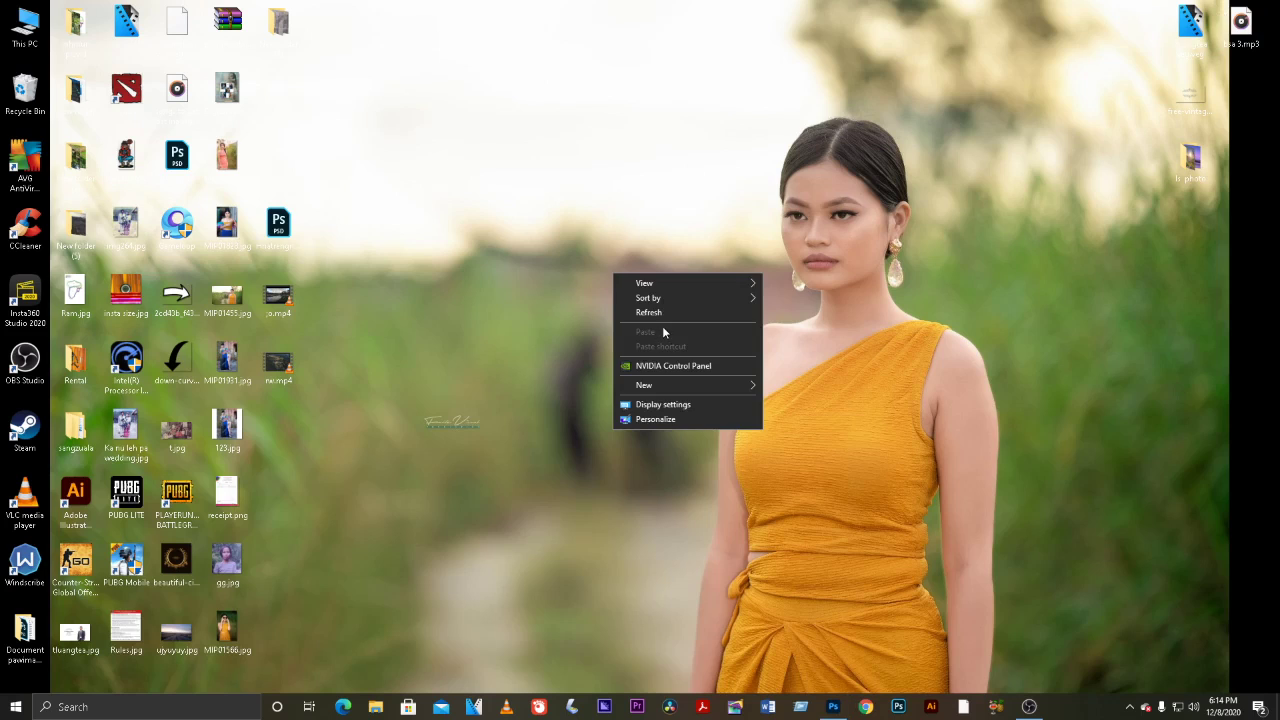
{"action": "right_click", "coordinate": [616, 234]}
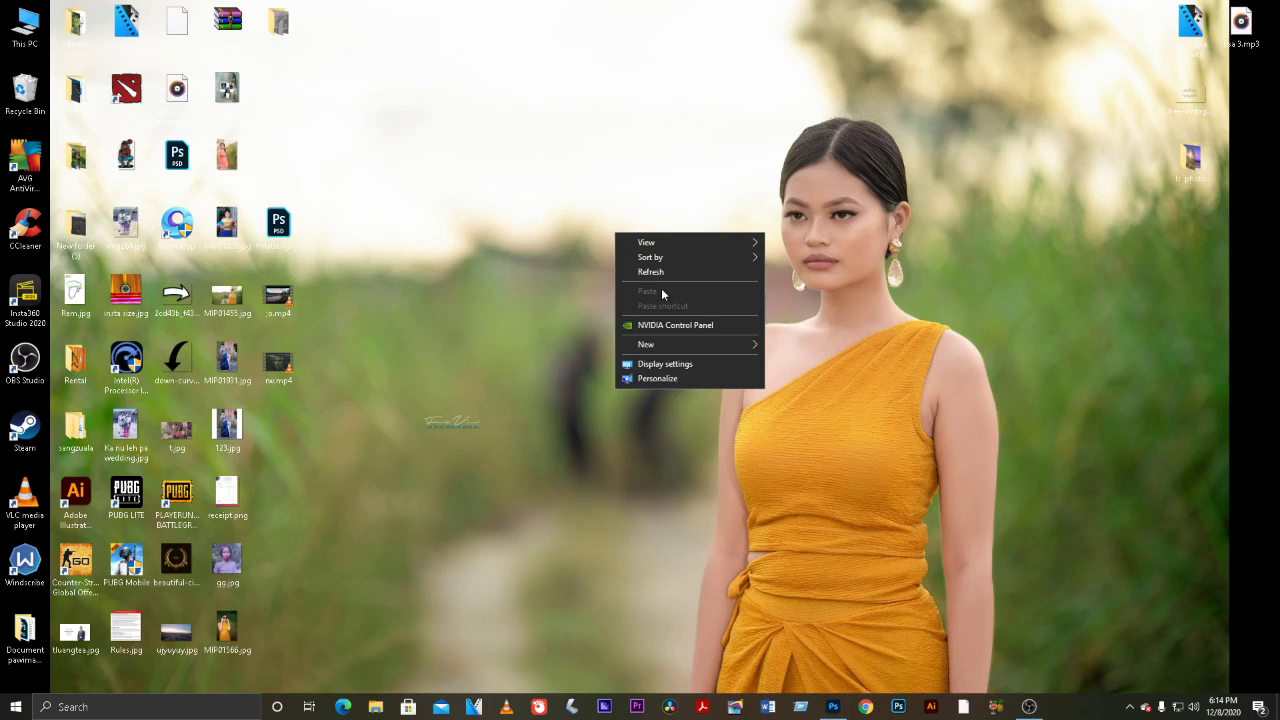
{"action": "left_click", "coordinate": [661, 283]}
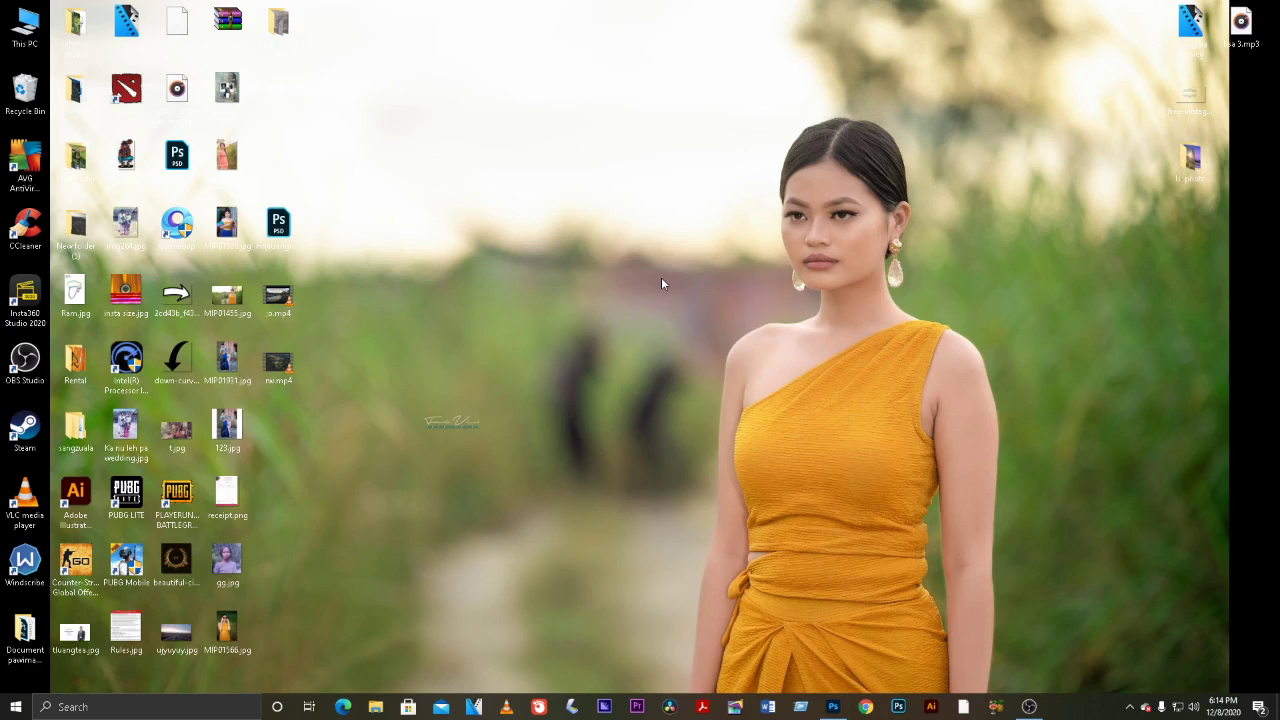
{"action": "right_click", "coordinate": [562, 275]}
{"action": "left_click", "coordinate": [591, 312]}
{"action": "right_click", "coordinate": [500, 314]}
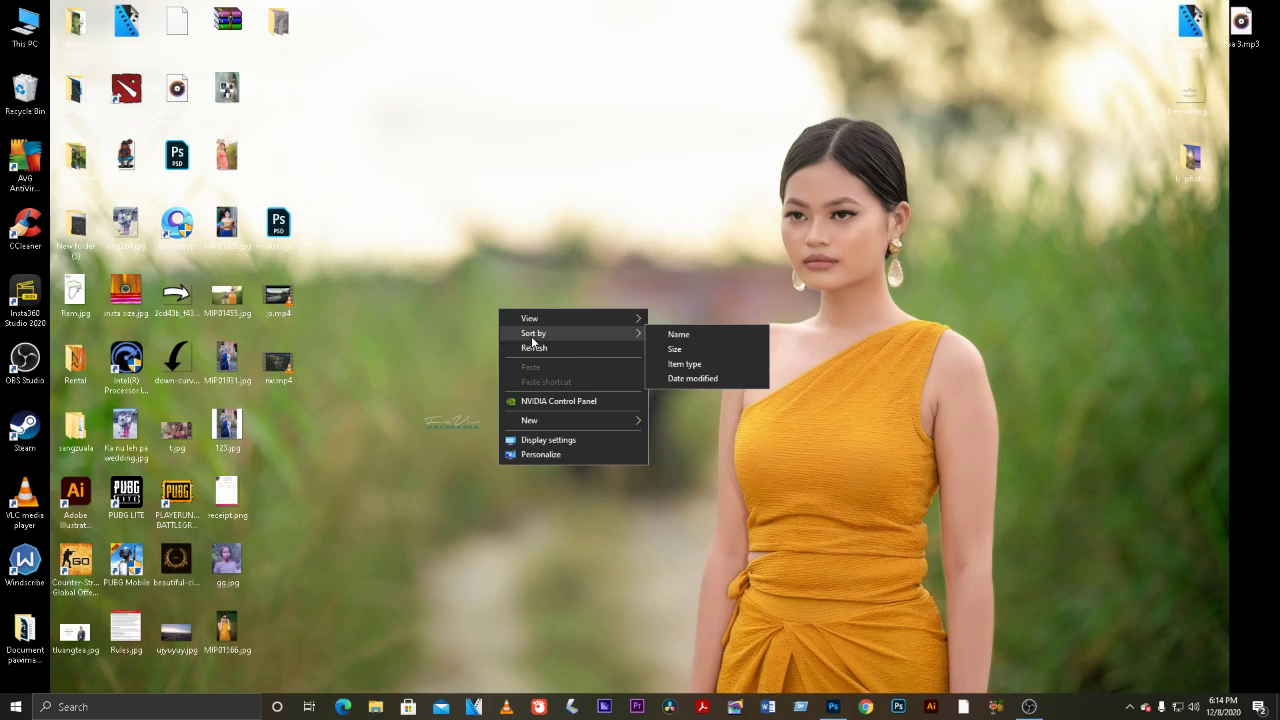
{"action": "right_click", "coordinate": [470, 276]}
{"action": "left_click", "coordinate": [518, 312]}
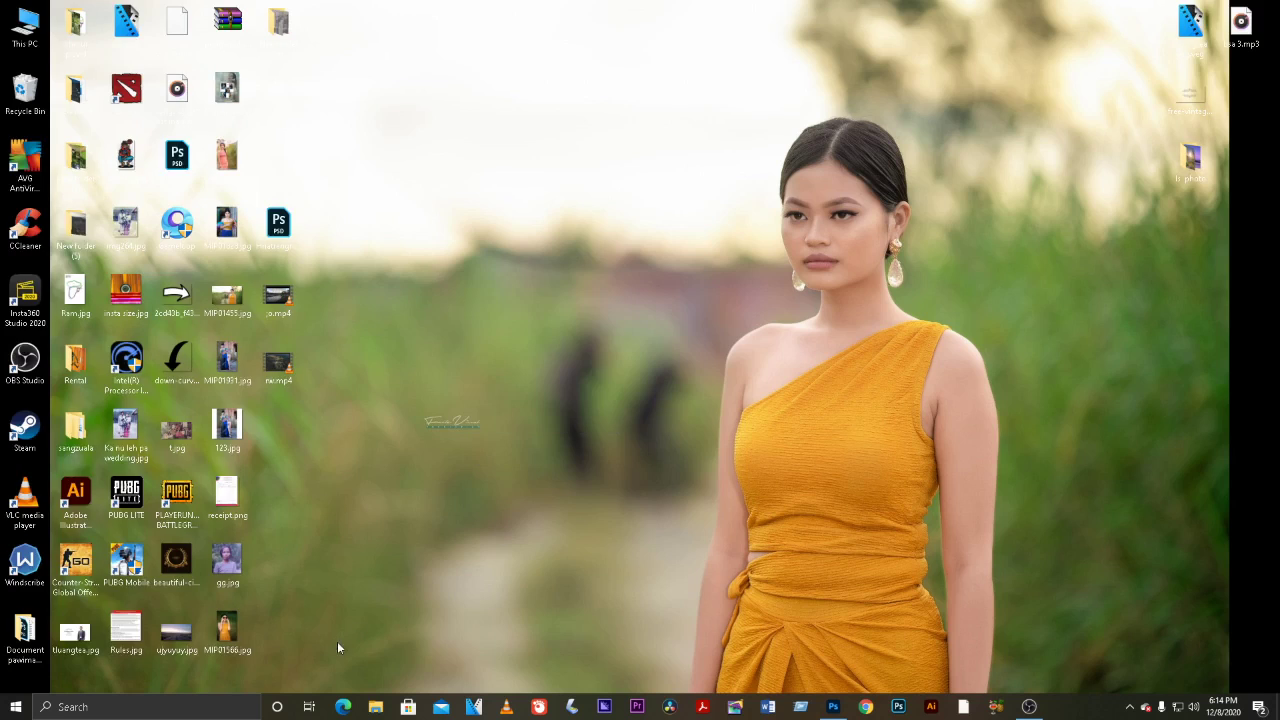
{"action": "right_click", "coordinate": [443, 260]}
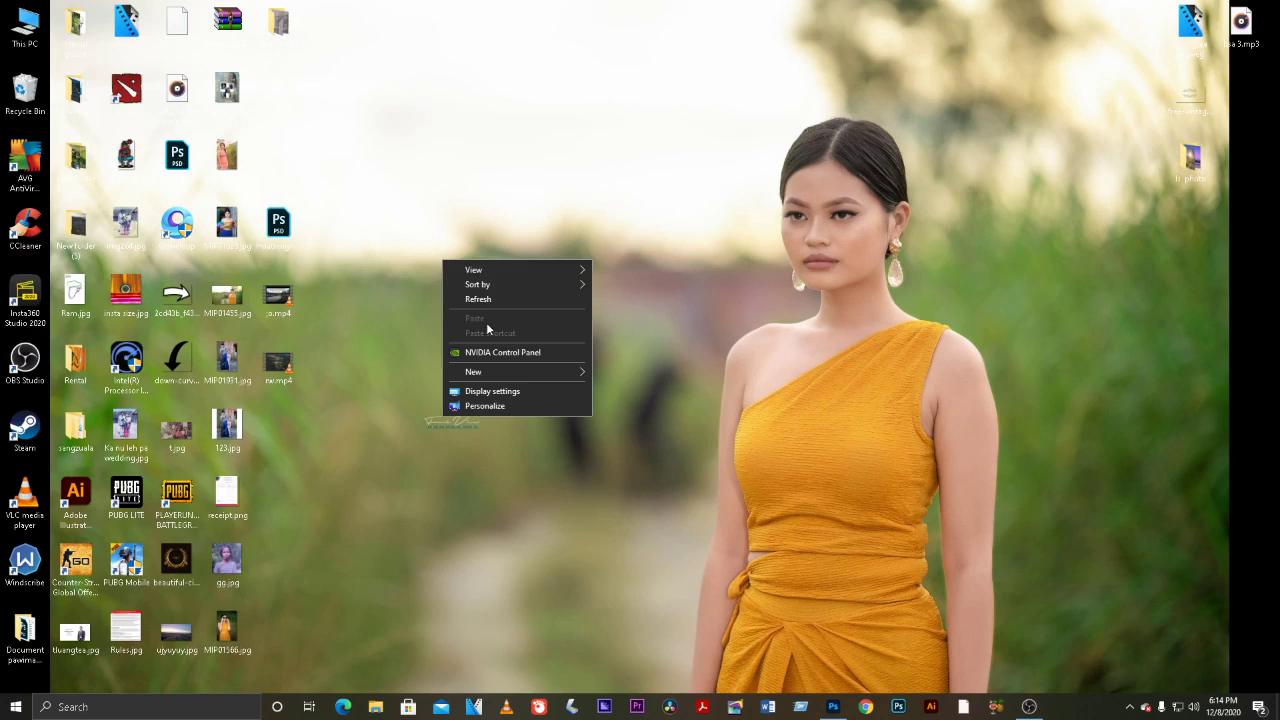
{"action": "left_click", "coordinate": [518, 301]}
{"action": "right_click", "coordinate": [494, 283]}
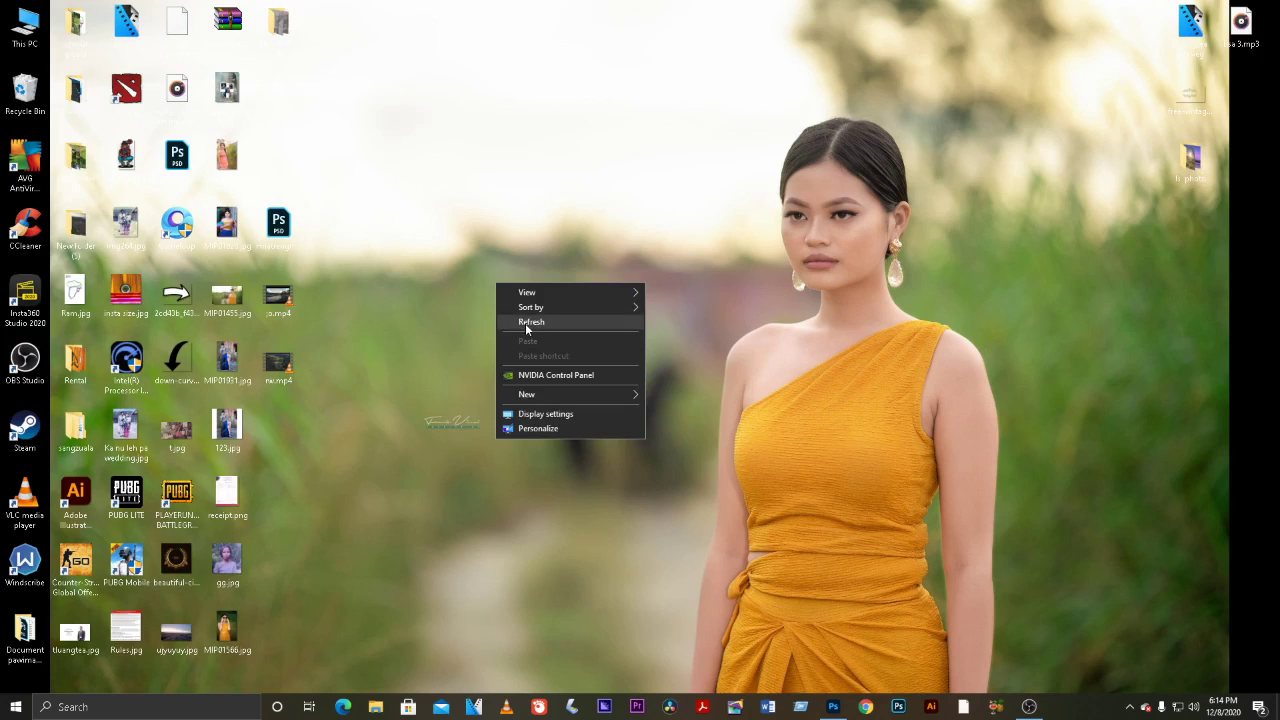
{"action": "left_click", "coordinate": [525, 321]}
{"action": "right_click", "coordinate": [481, 281]}
{"action": "left_click", "coordinate": [511, 322]}
{"action": "right_click", "coordinate": [498, 250]}
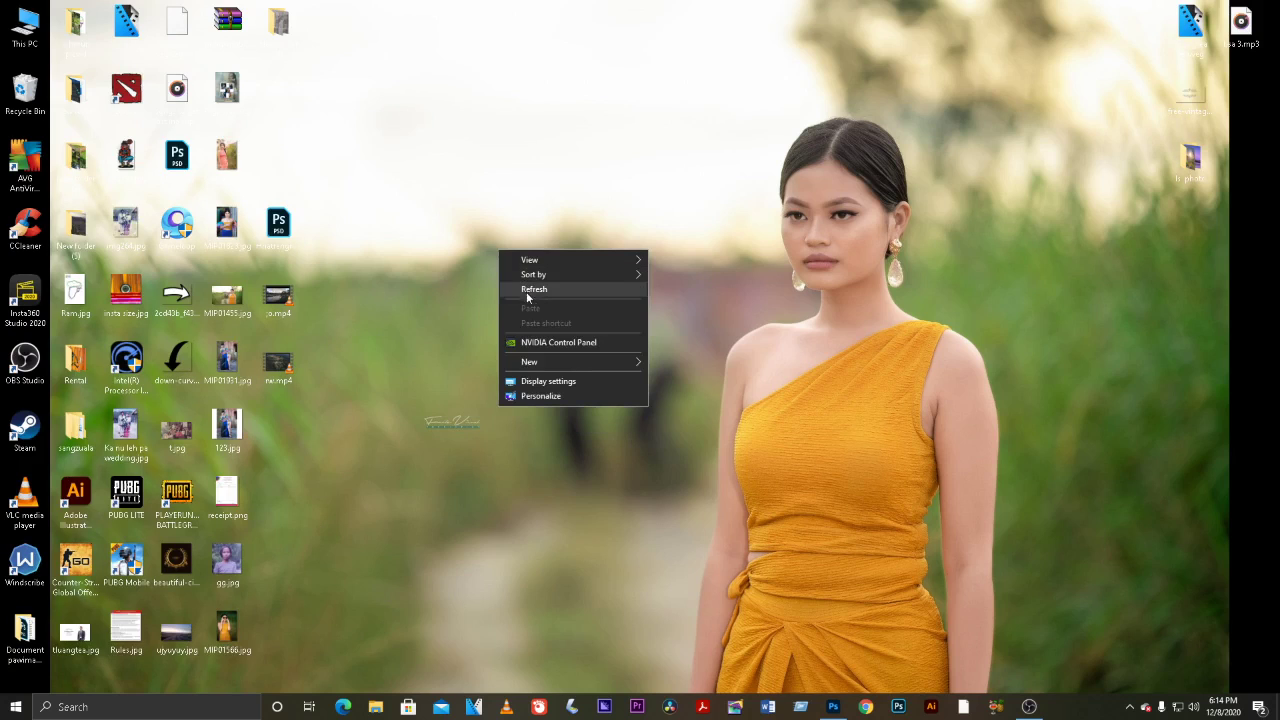
{"action": "left_click", "coordinate": [522, 288]}
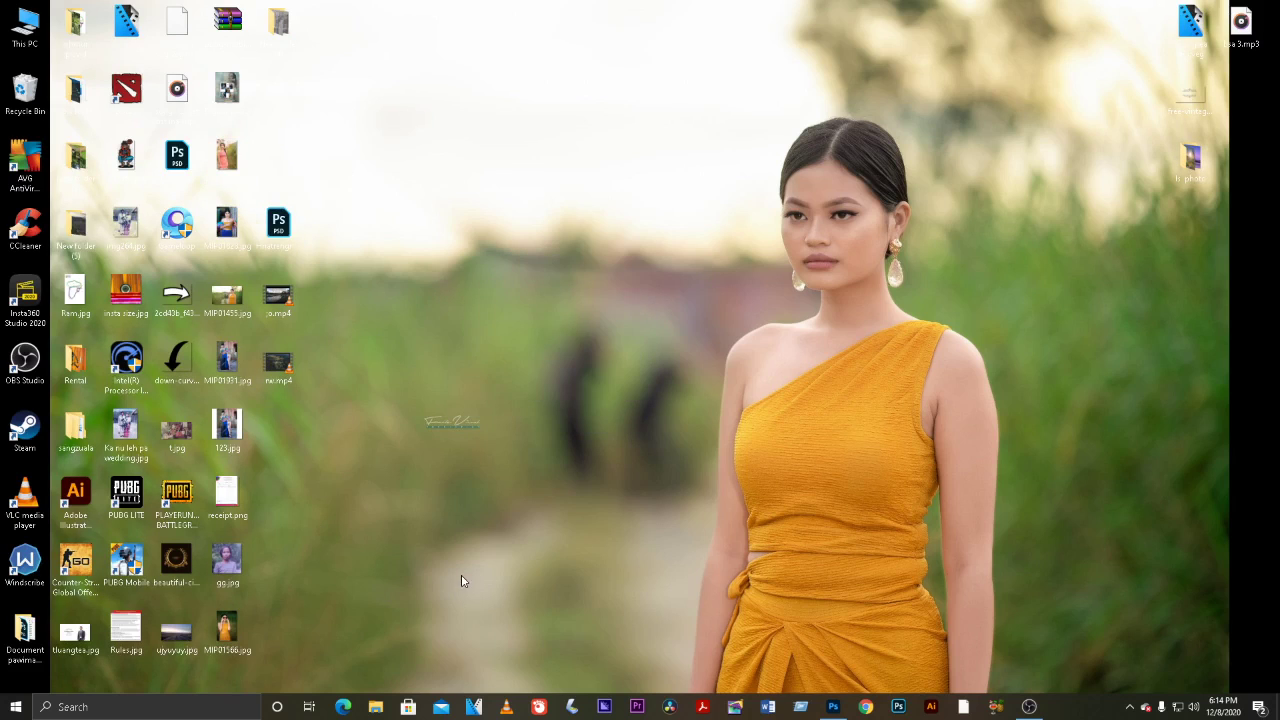
- Open MIP01566.jpg in Photoshop by dragging it from the desktop onto the taskbar button
{"action": "left_click_drag", "start_coordinate": [227, 630], "coordinate": [864, 670]}
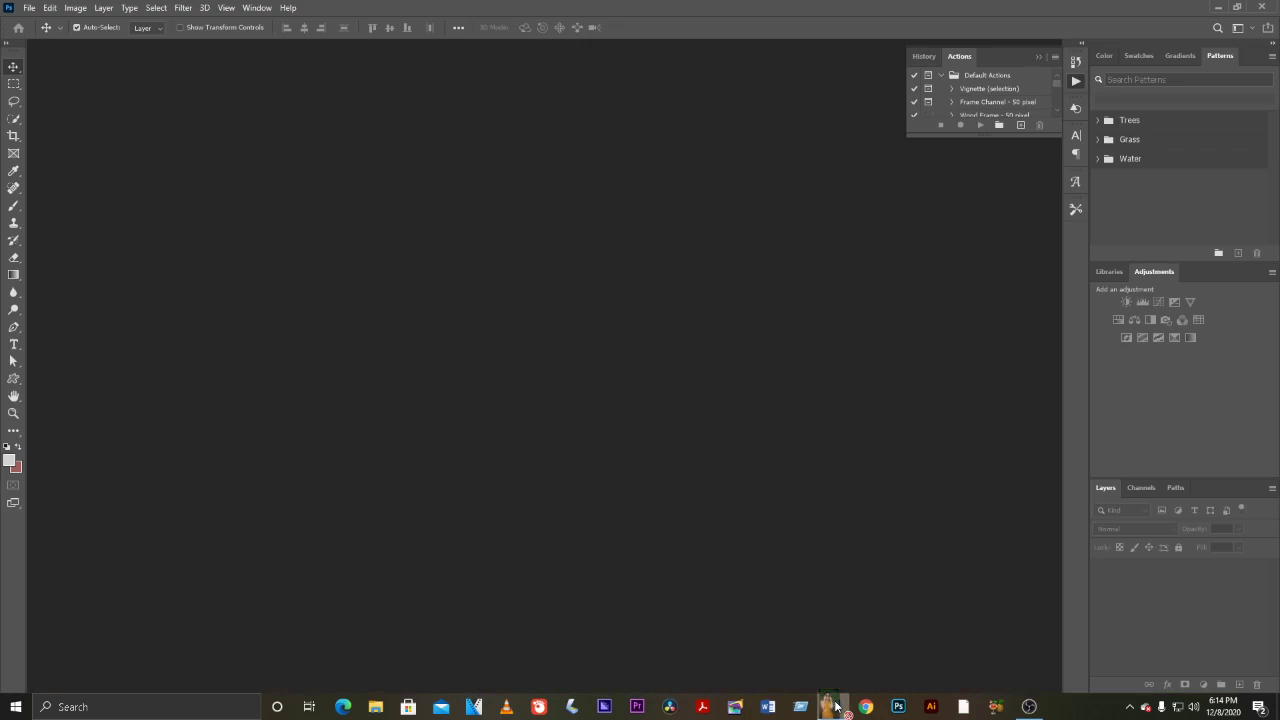
{"action": "left_click_drag", "start_coordinate": [864, 670], "coordinate": [647, 330]}
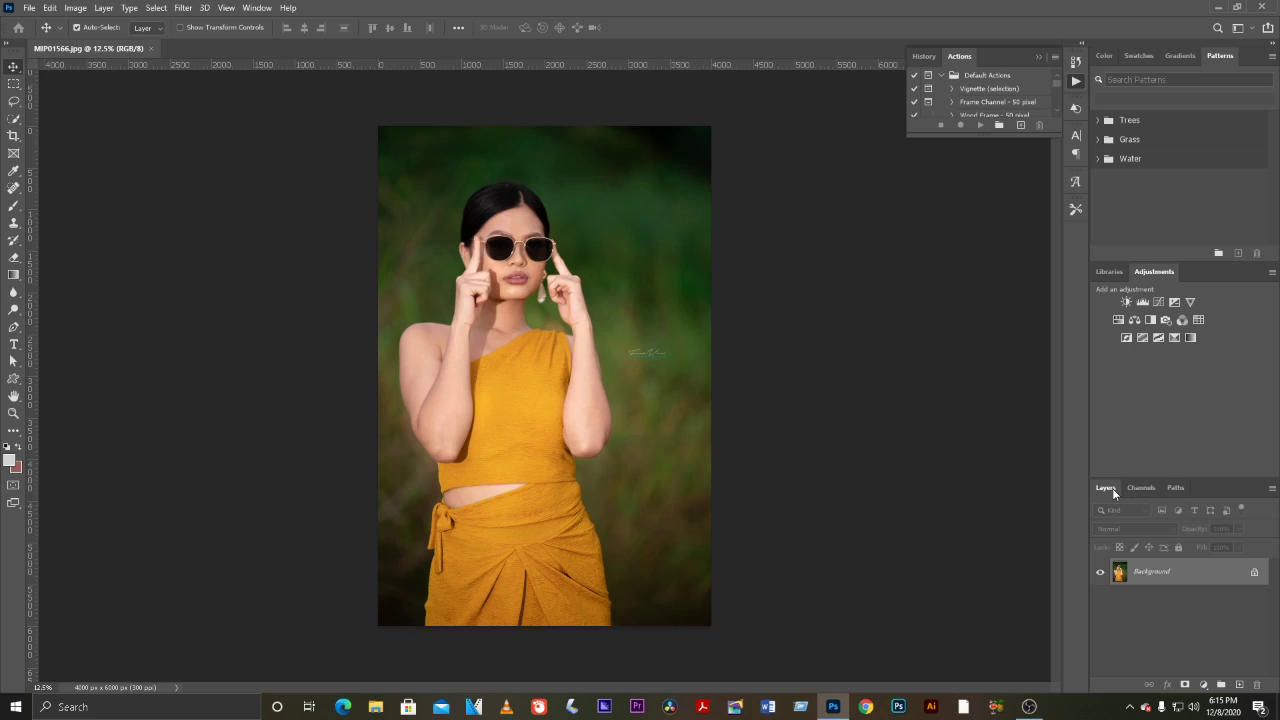
{"action": "left_click", "coordinate": [1141, 488]}
{"action": "left_click", "coordinate": [1176, 488]}
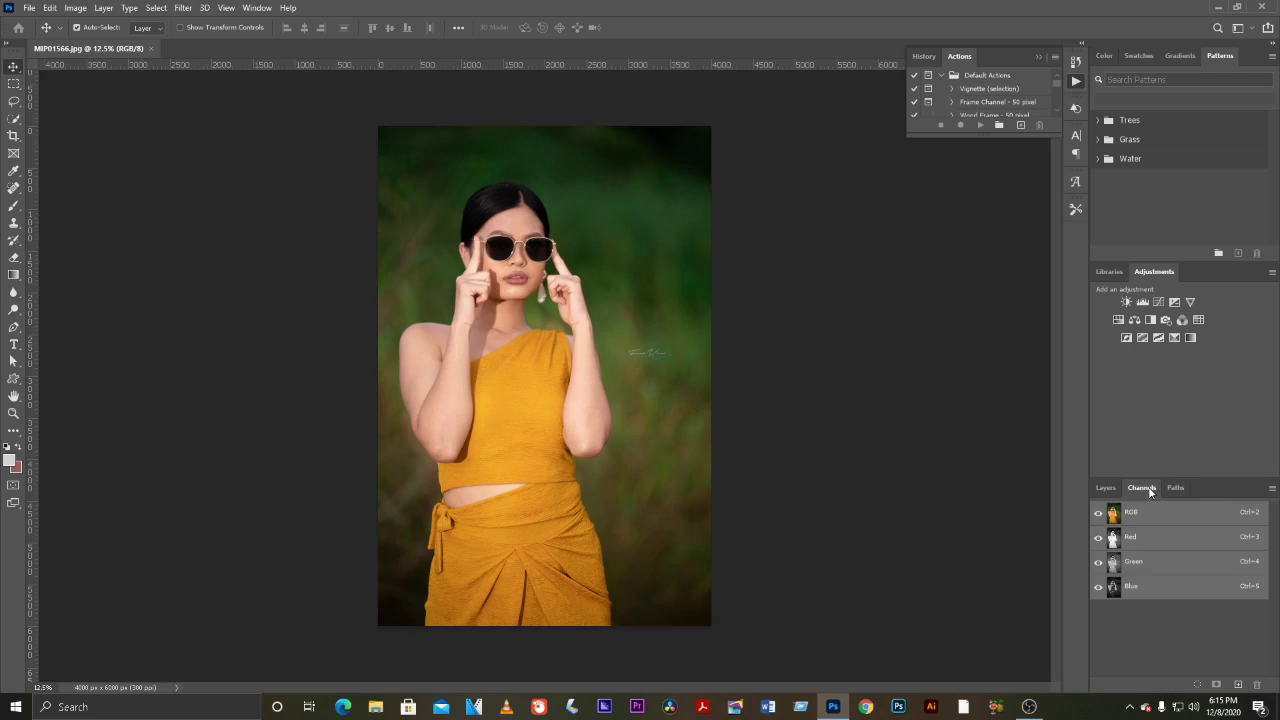
{"action": "left_click", "coordinate": [1142, 540]}
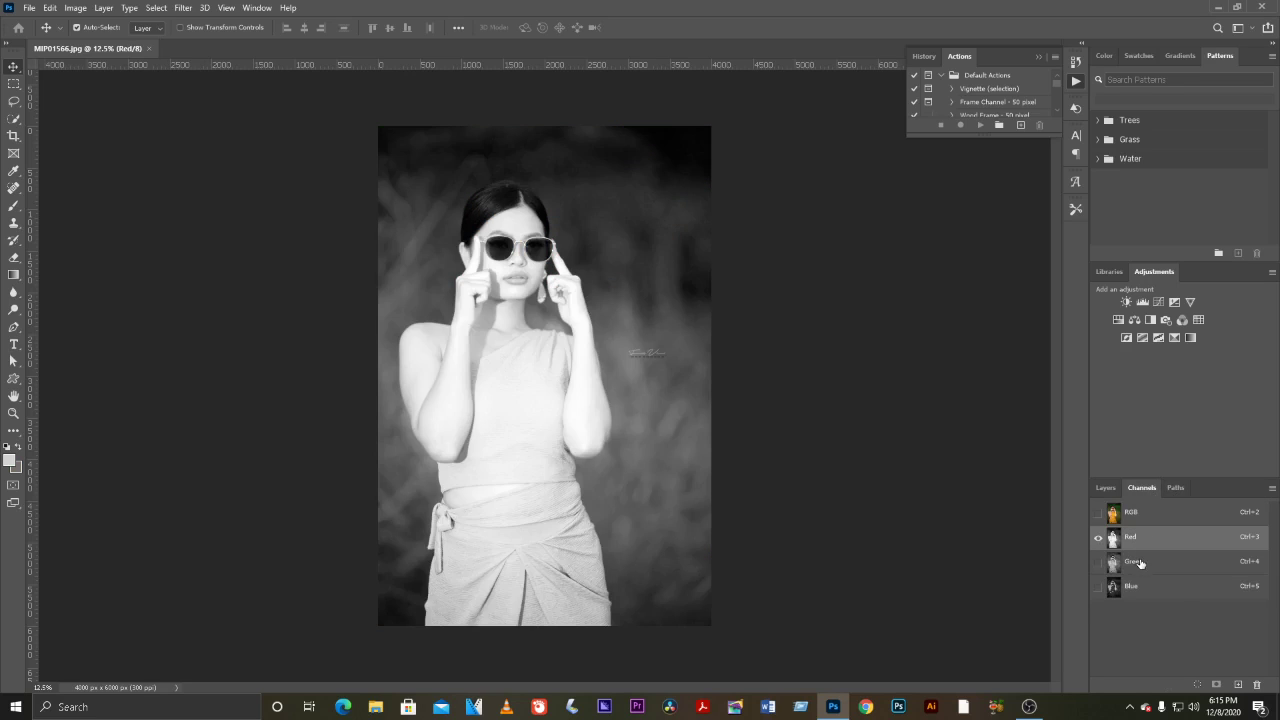
{"action": "left_click", "coordinate": [1142, 563]}
{"action": "left_click", "coordinate": [1150, 588]}
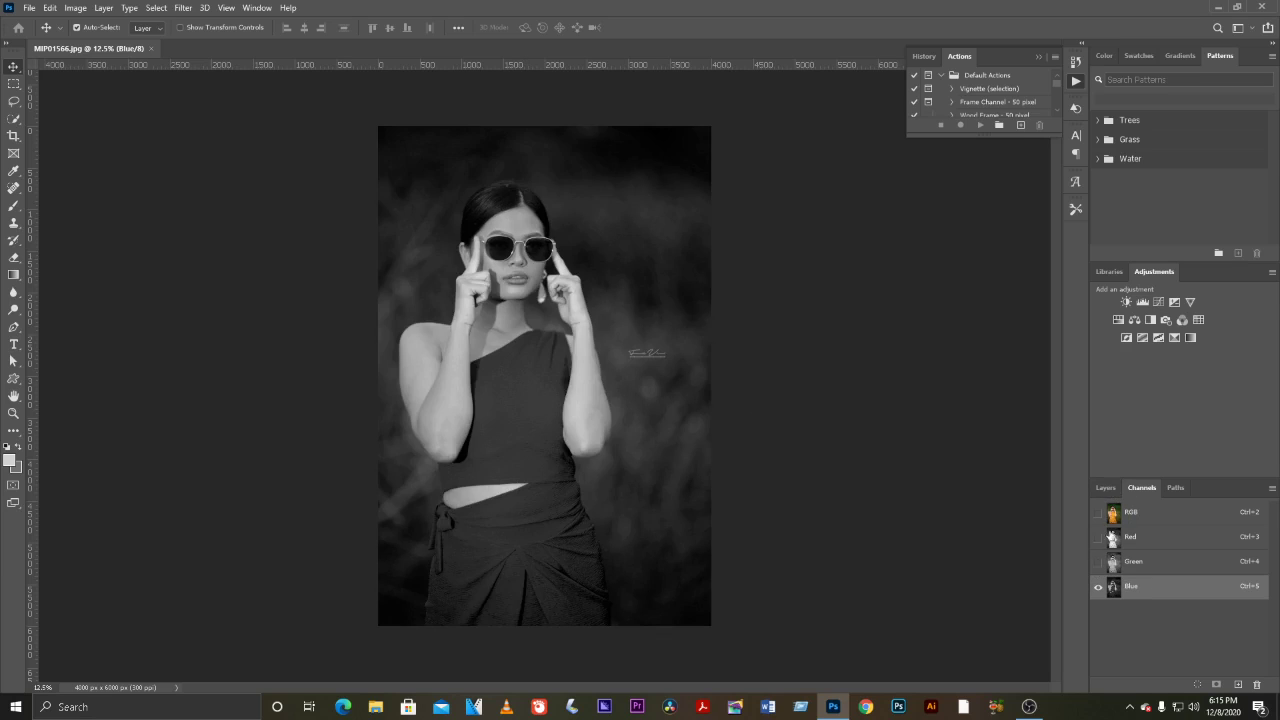
{"action": "left_click", "coordinate": [1098, 561]}
{"action": "left_click", "coordinate": [1098, 537]}
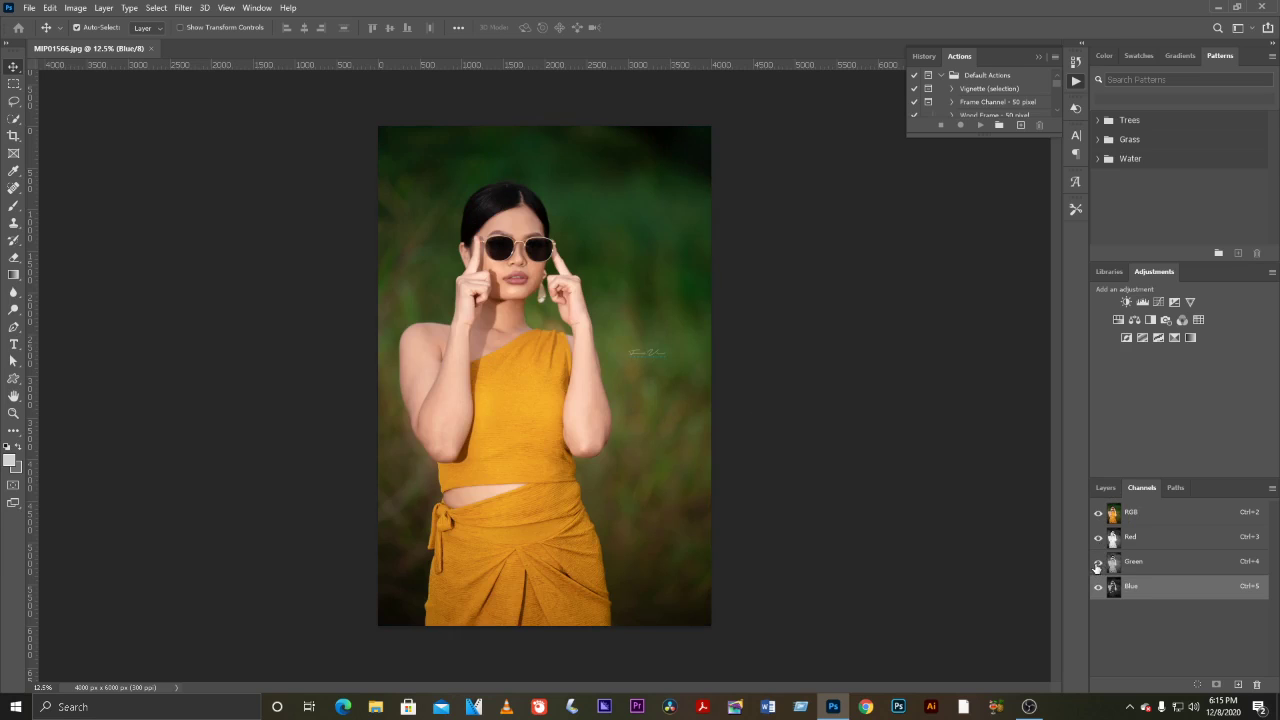
{"action": "left_click", "coordinate": [1098, 561]}
{"action": "left_click", "coordinate": [1098, 537]}
{"action": "left_click", "coordinate": [1098, 561]}
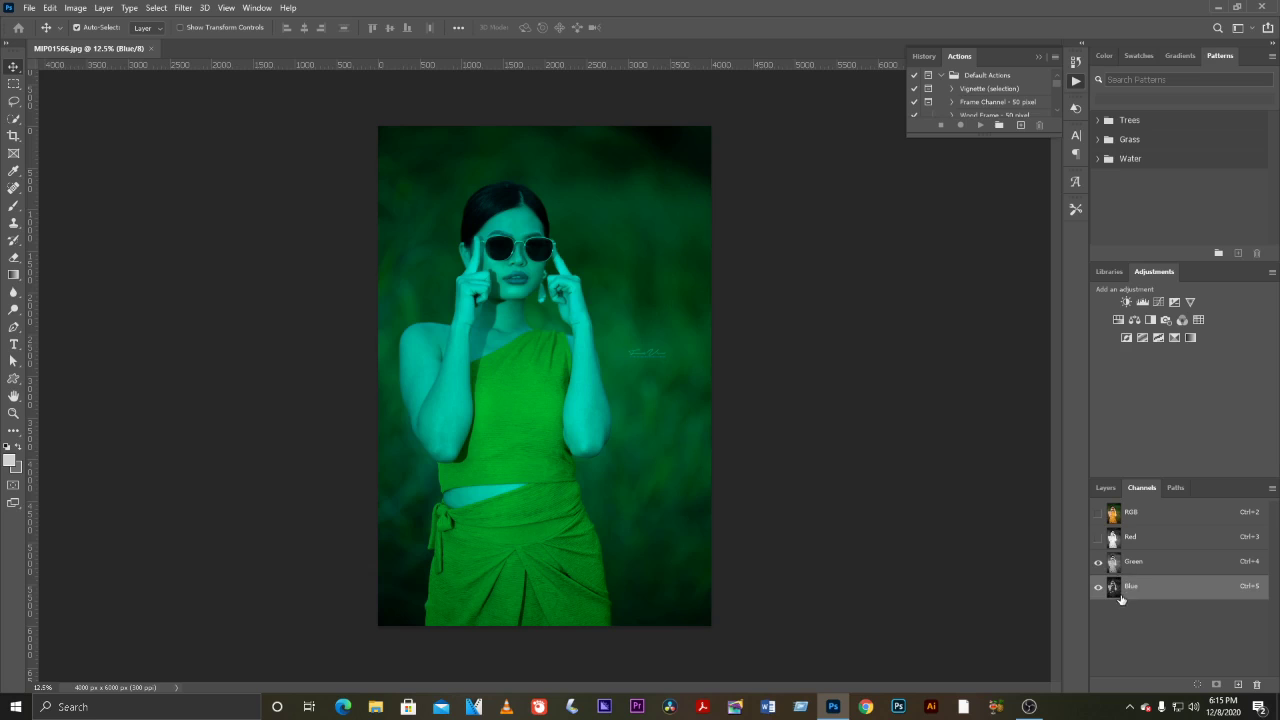
{"action": "left_click", "coordinate": [1098, 537]}
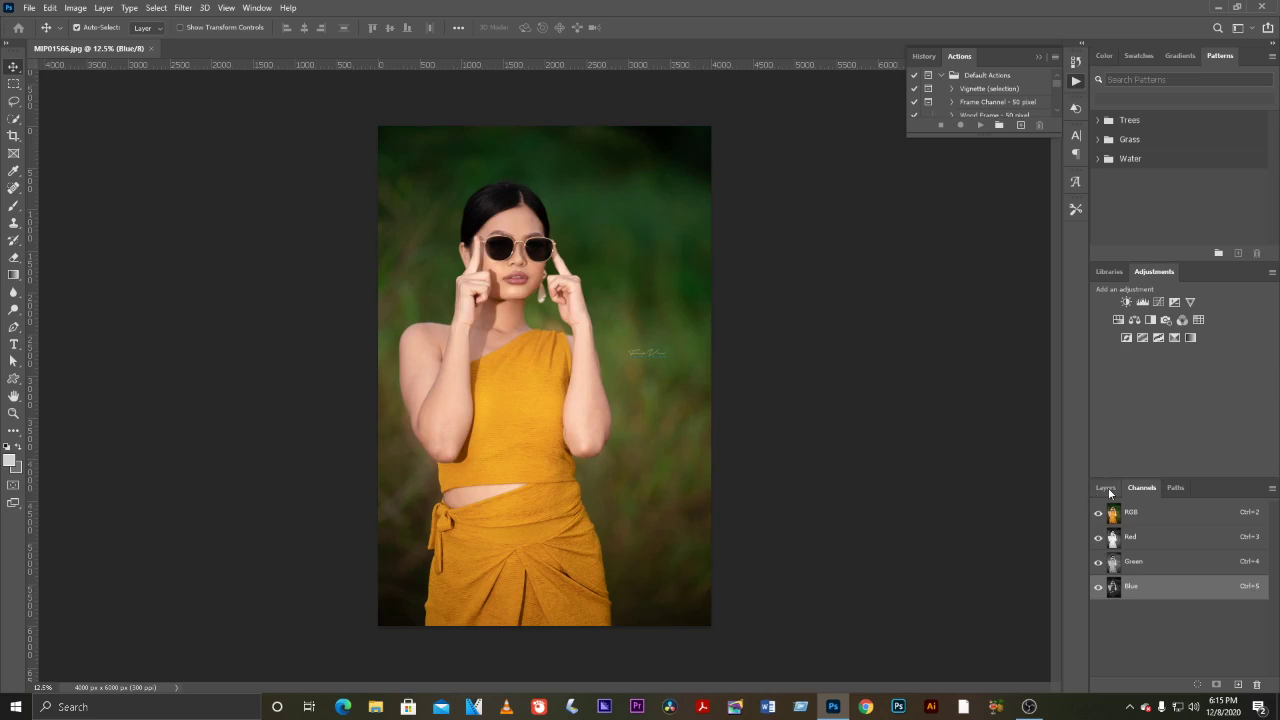
{"action": "left_click", "coordinate": [1176, 487]}
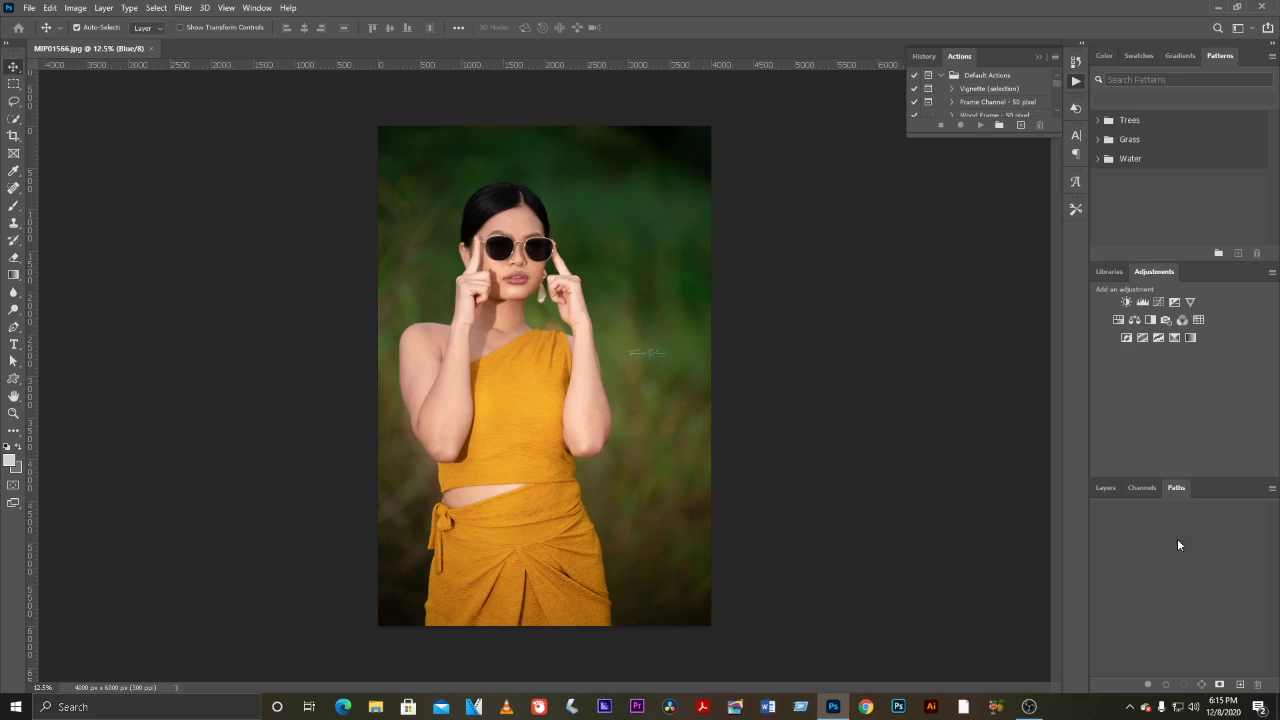
{"action": "left_click", "coordinate": [1146, 489]}
{"action": "left_click", "coordinate": [1137, 489]}
{"action": "left_click", "coordinate": [1104, 489]}
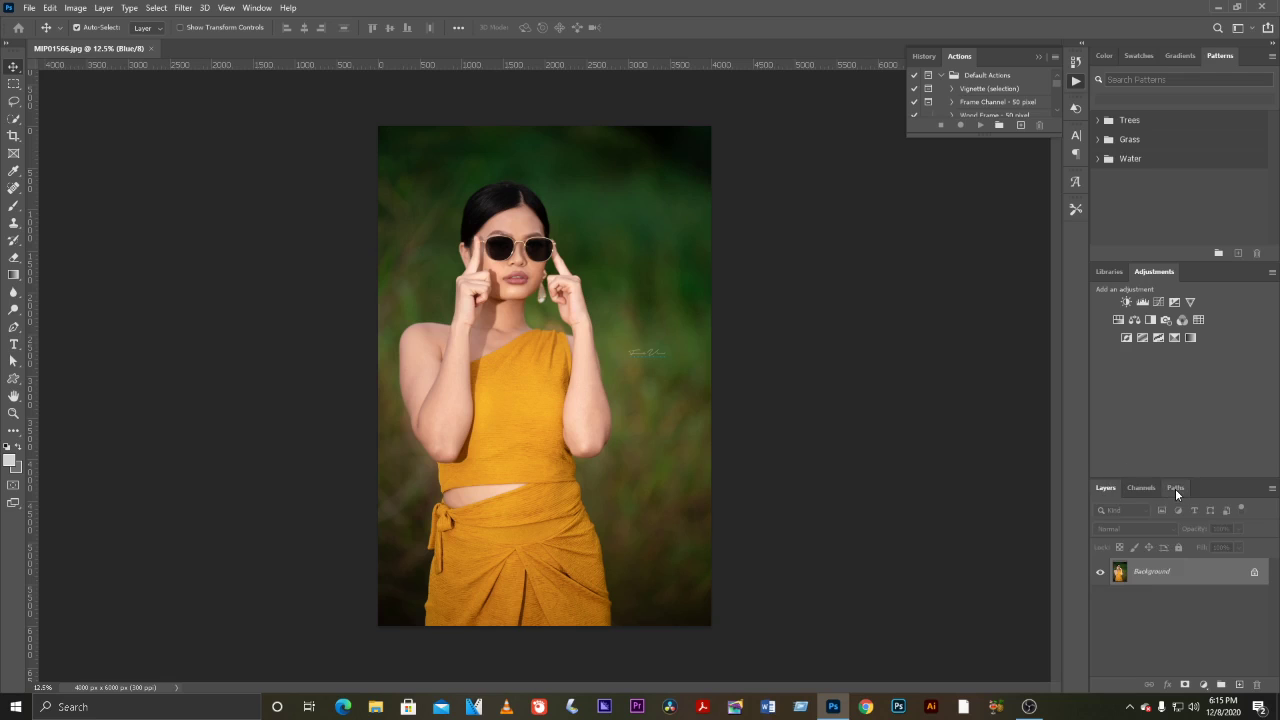
{"action": "left_click", "coordinate": [1176, 489]}
{"action": "left_click", "coordinate": [1104, 488]}
- Add a Curves adjustment layer, dock its Properties panel, and unlock Background into Layer 0
{"action": "left_click", "coordinate": [1158, 302]}
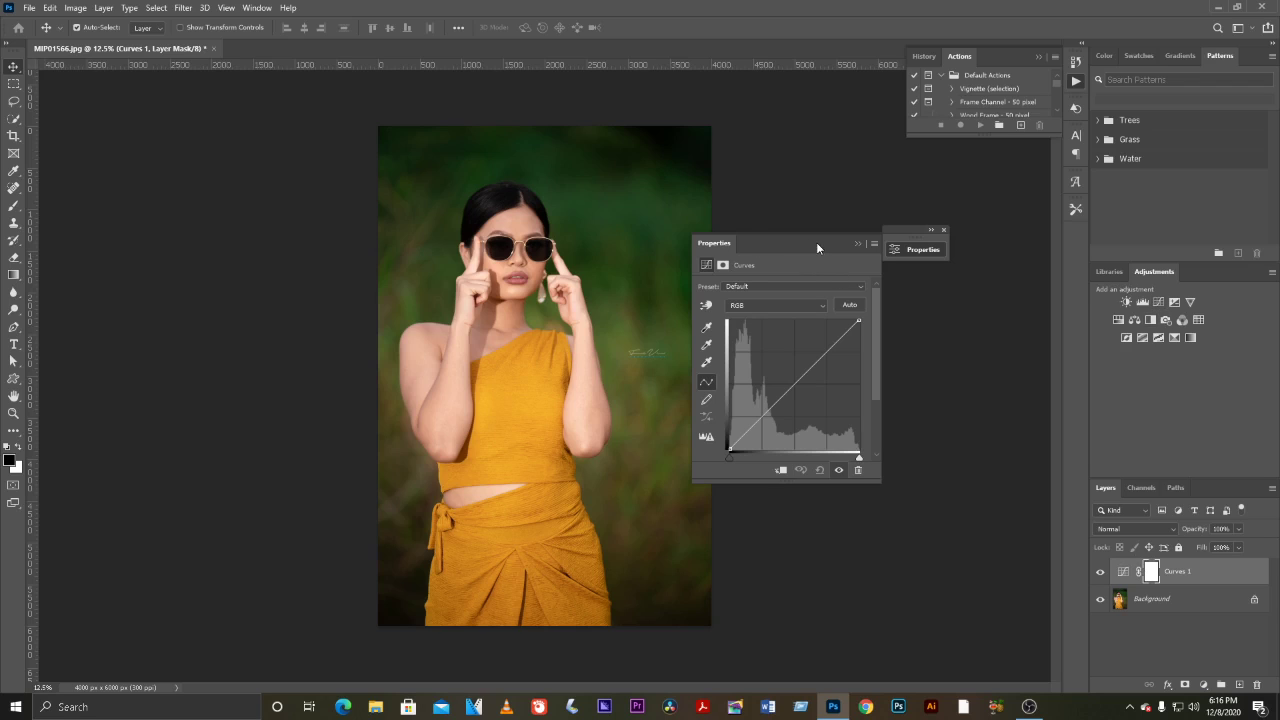
{"action": "mouse_move", "coordinate": [816, 242]}
{"action": "left_mouse_down"}
{"action": "mouse_move", "coordinate": [953, 208]}
{"action": "mouse_move", "coordinate": [912, 215]}
{"action": "left_mouse_up"}
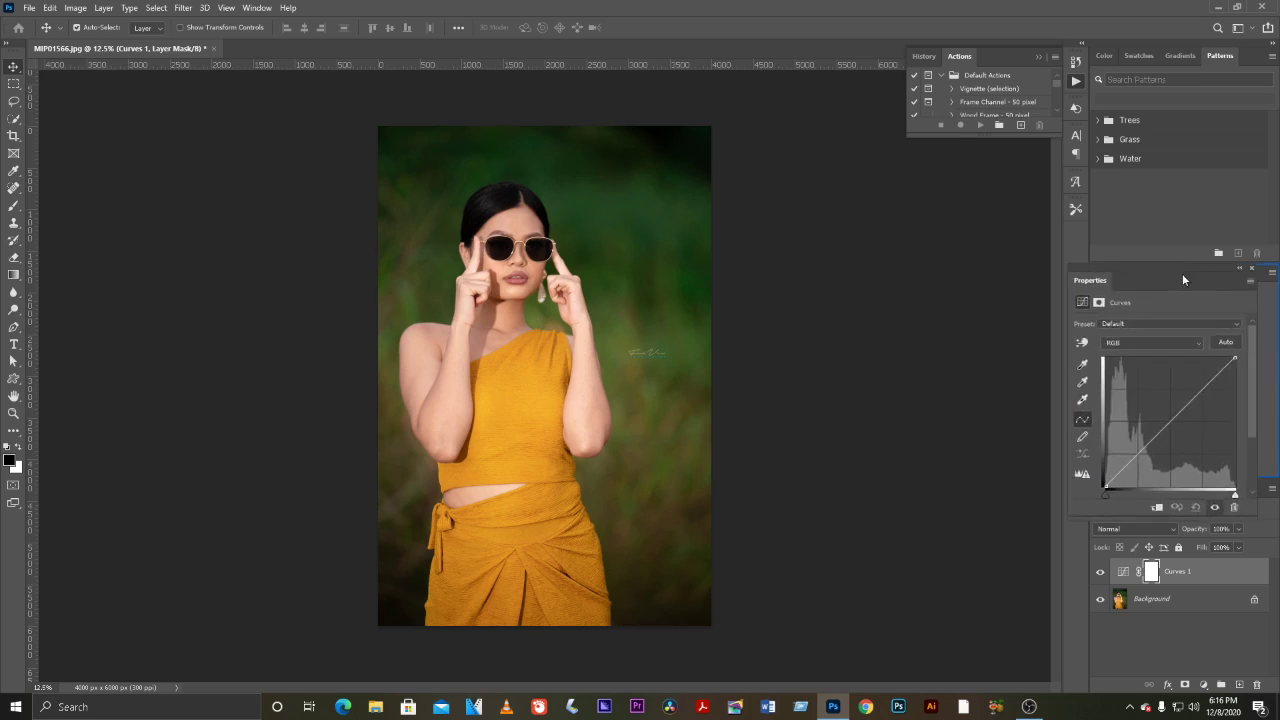
{"action": "left_click_drag", "start_coordinate": [890, 209], "coordinate": [1212, 277]}
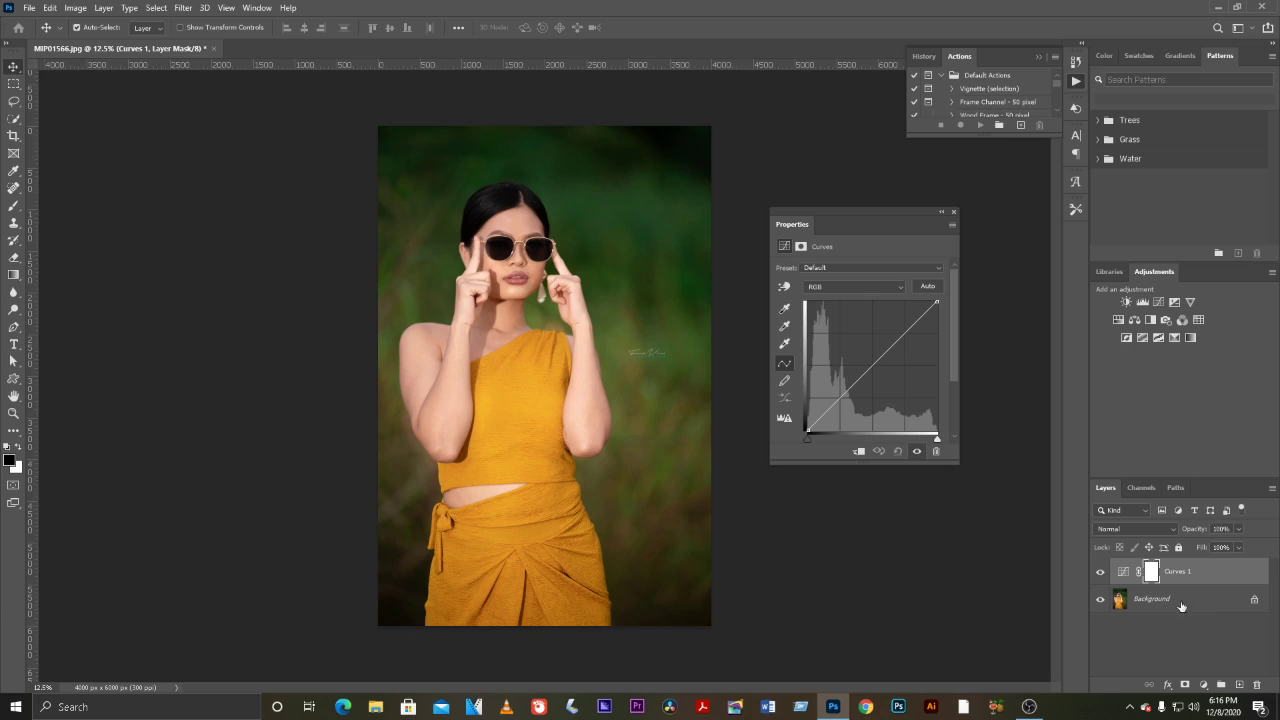
{"action": "left_click", "coordinate": [1256, 600]}
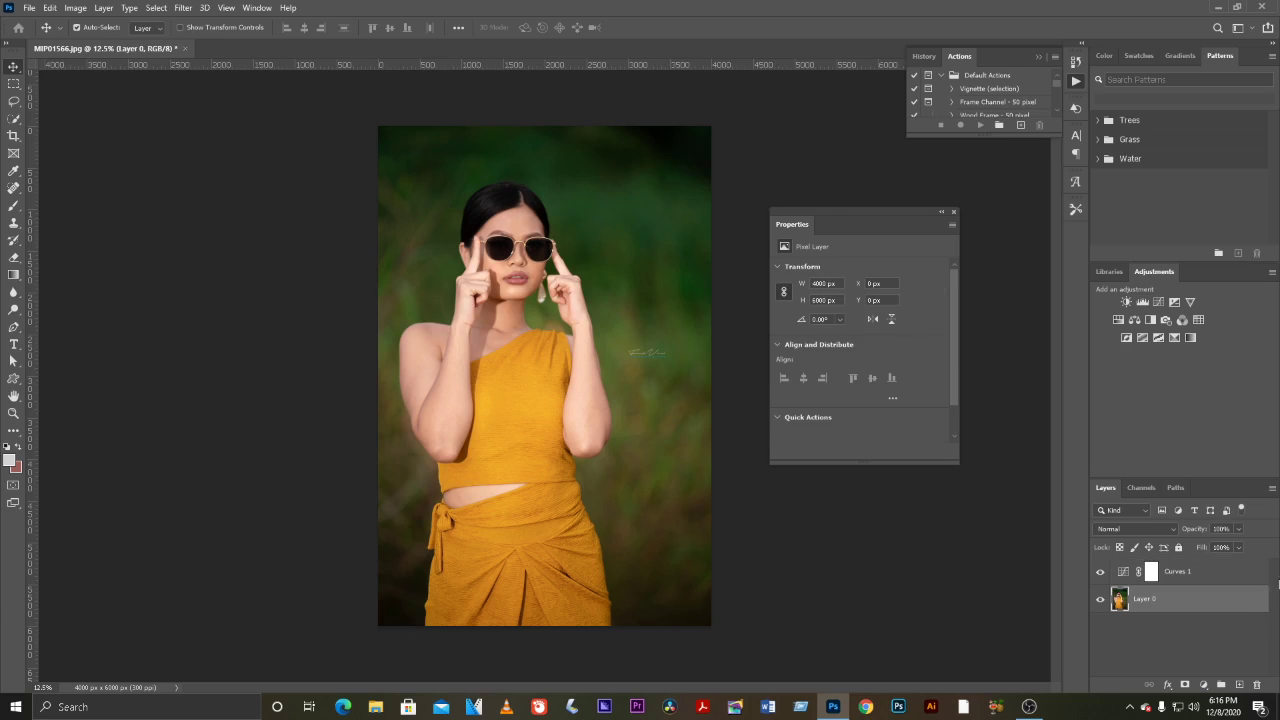
- Stack Curves, Exposure, Channel Mixer, Color Balance and Threshold adjustment layers above Curves 1
{"action": "left_click", "coordinate": [1125, 574]}
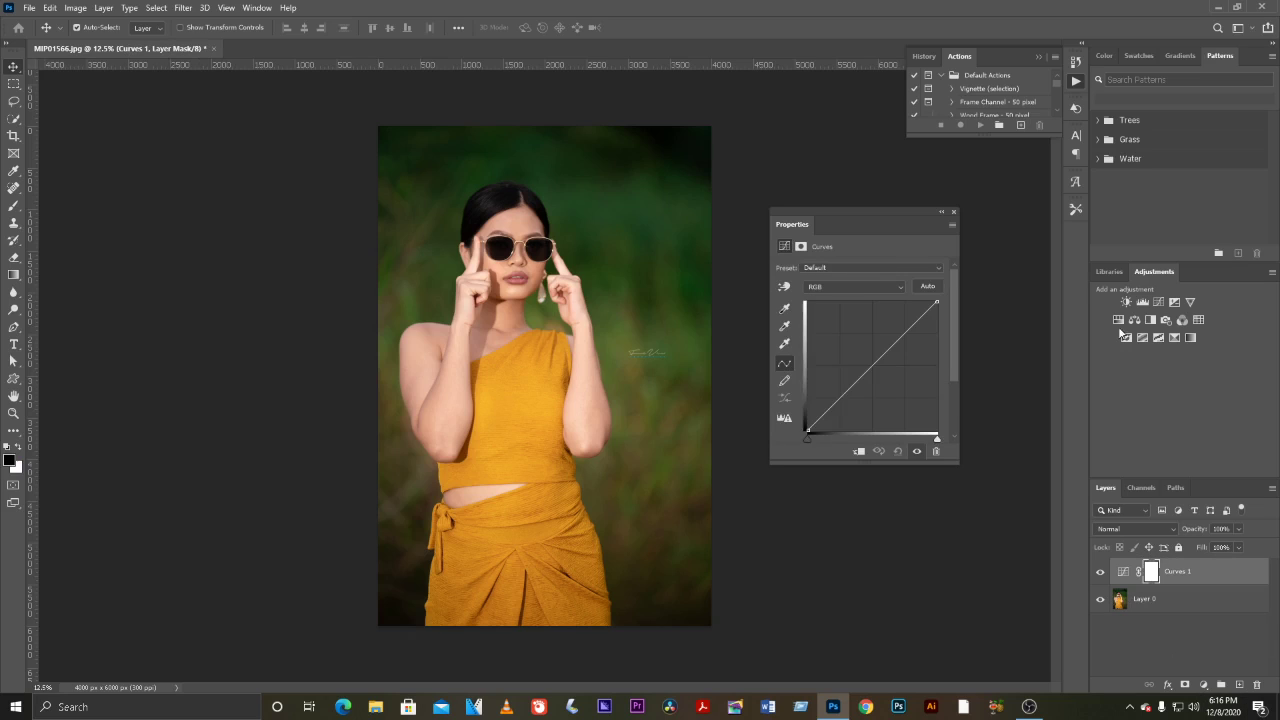
{"action": "left_click", "coordinate": [1158, 302]}
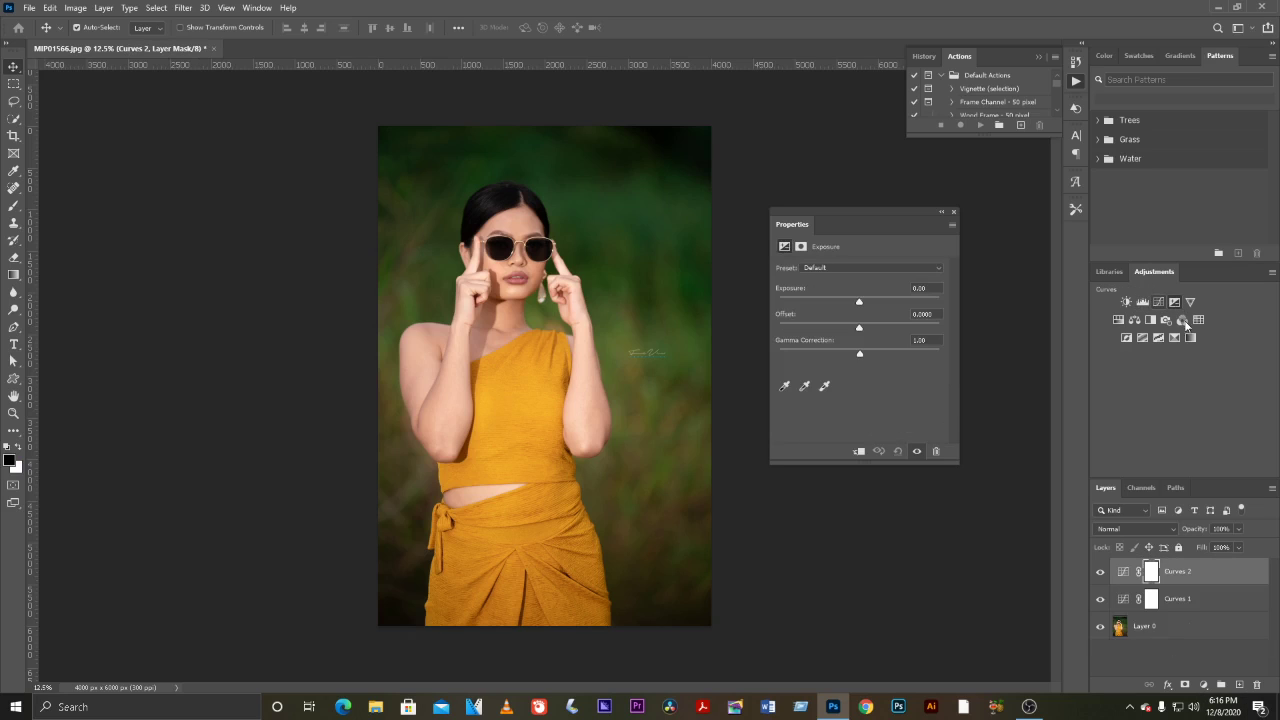
{"action": "left_click", "coordinate": [1182, 319]}
{"action": "left_click", "coordinate": [1134, 320]}
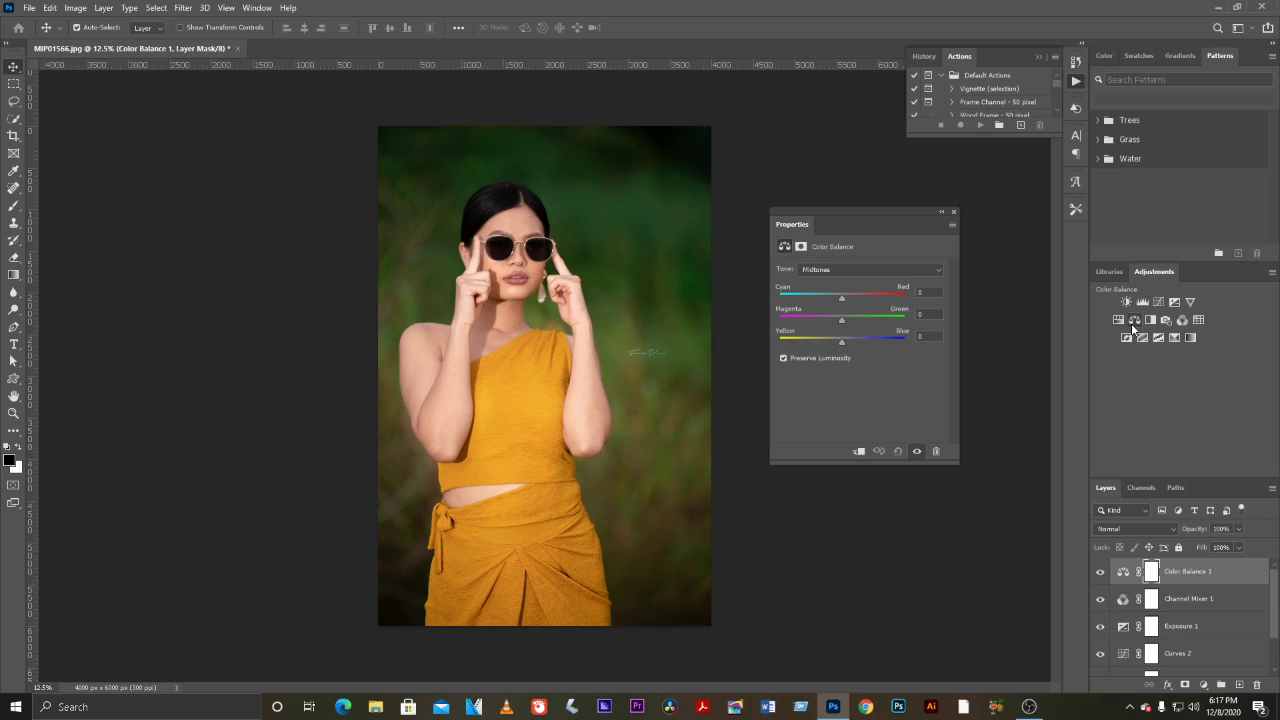
{"action": "left_click", "coordinate": [1156, 338]}
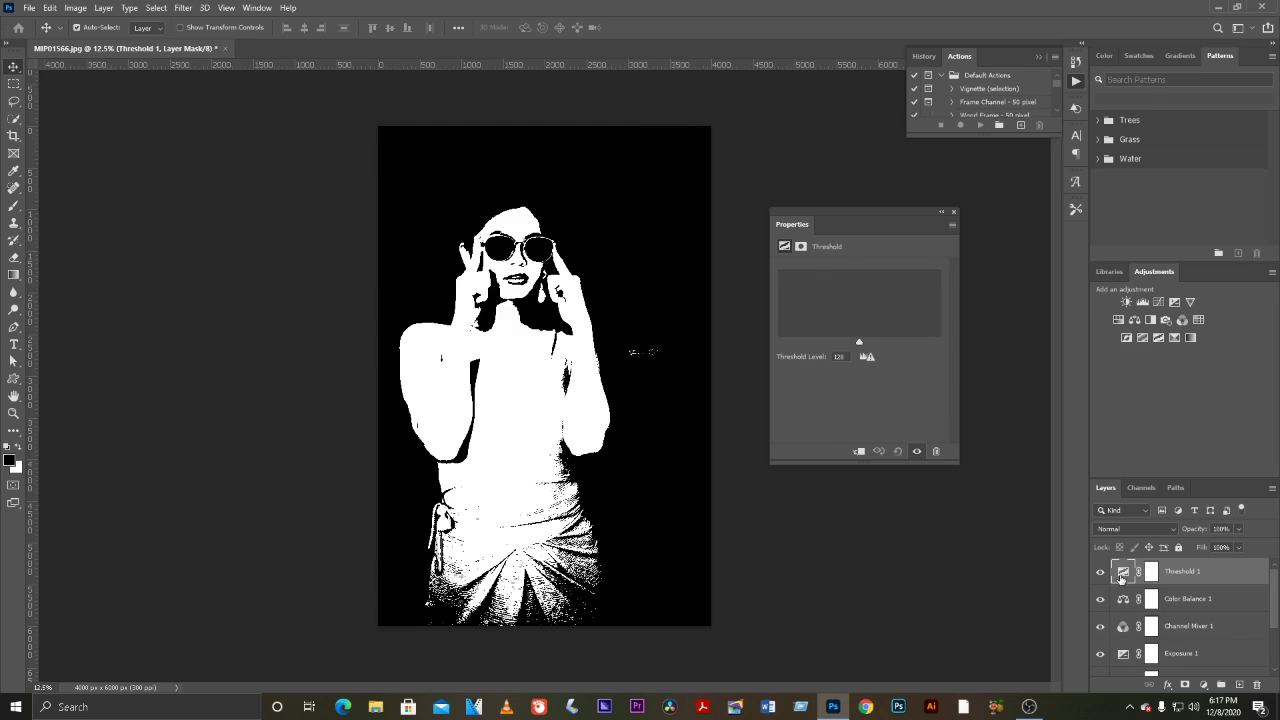
- Delete the new adjustment layers from Color Balance 1 down, leaving Curves 2 above Curves 1
{"action": "scroll", "coordinate": [1121, 578], "scroll_direction": "down", "scroll_amount": 1}
{"action": "left_click", "coordinate": [1121, 578]}
{"action": "key", "text": "Delete"}
{"action": "key", "text": "Delete"}
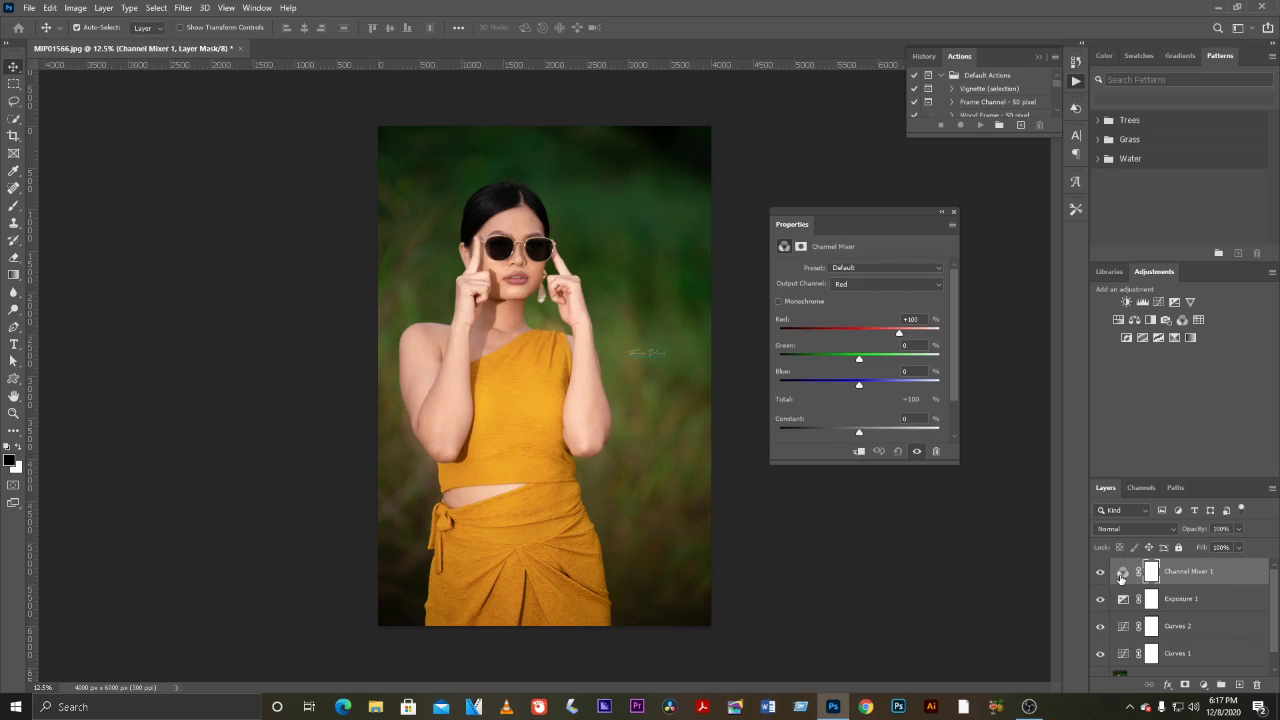
{"action": "key", "text": "Delete"}
{"action": "key", "text": "Delete"}
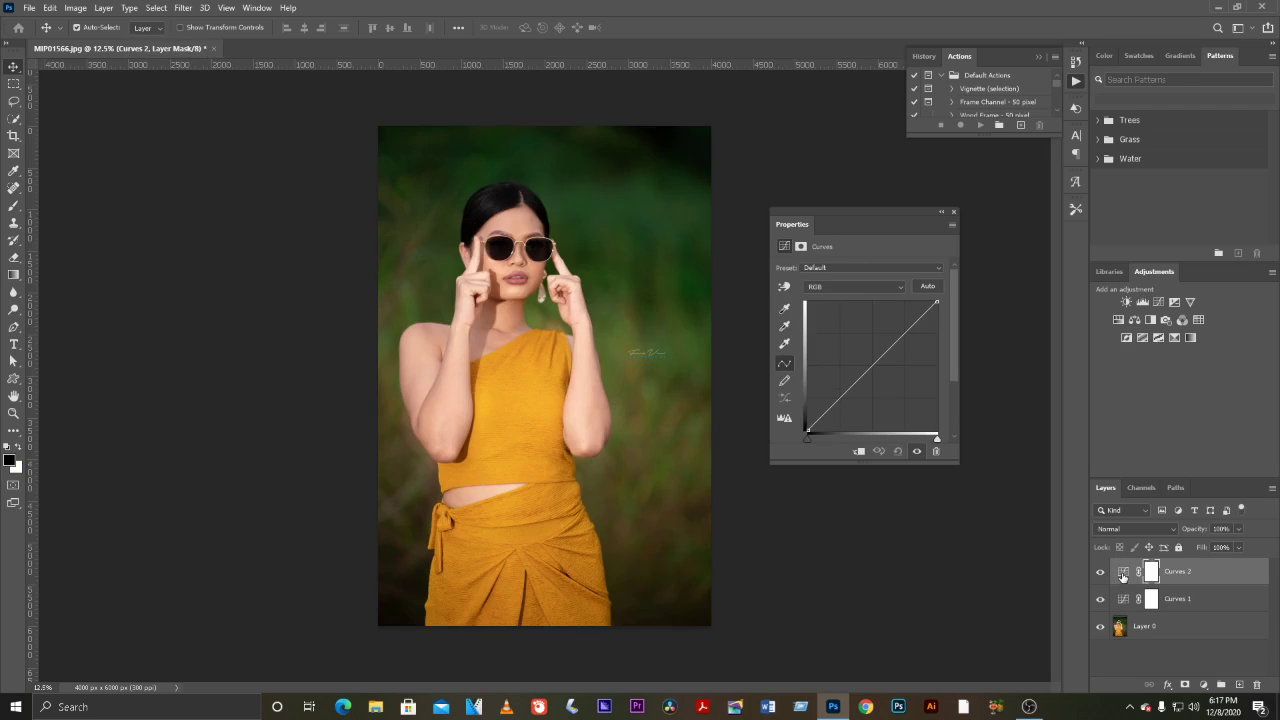
{"action": "key", "text": "Delete"}
{"action": "key", "text": "Delete"}
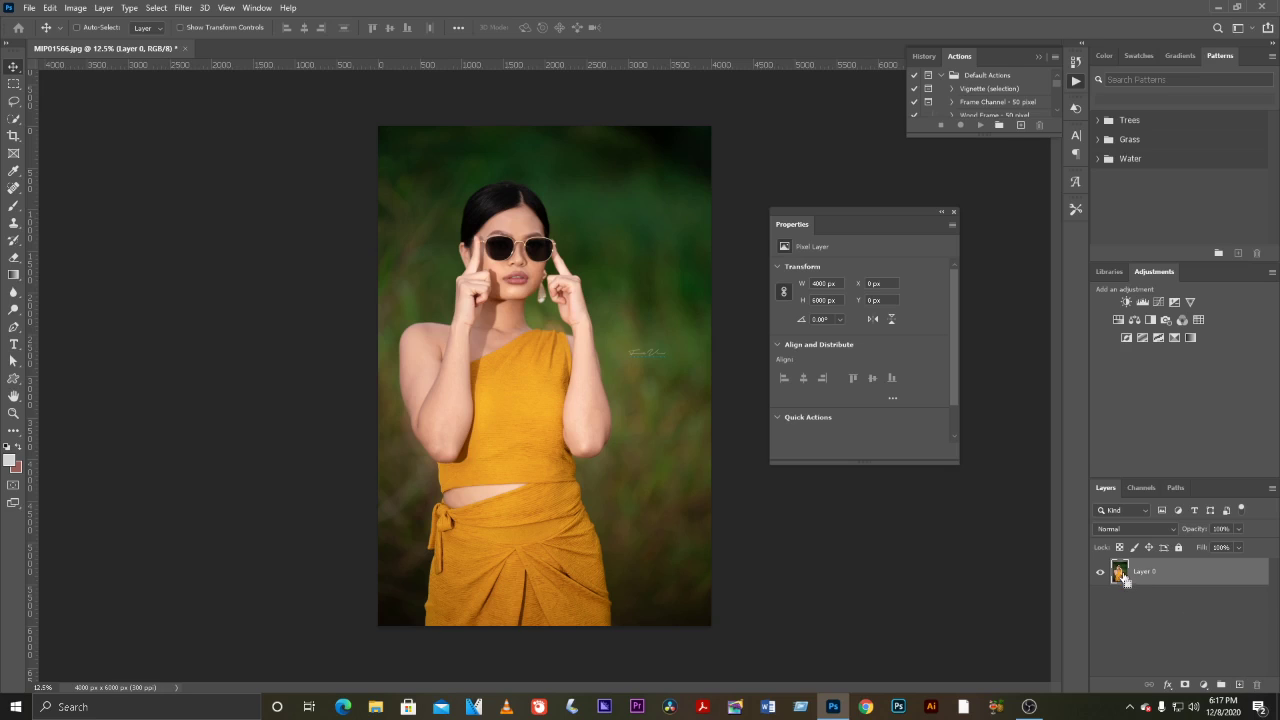
{"action": "key", "text": "ctrl+j"}
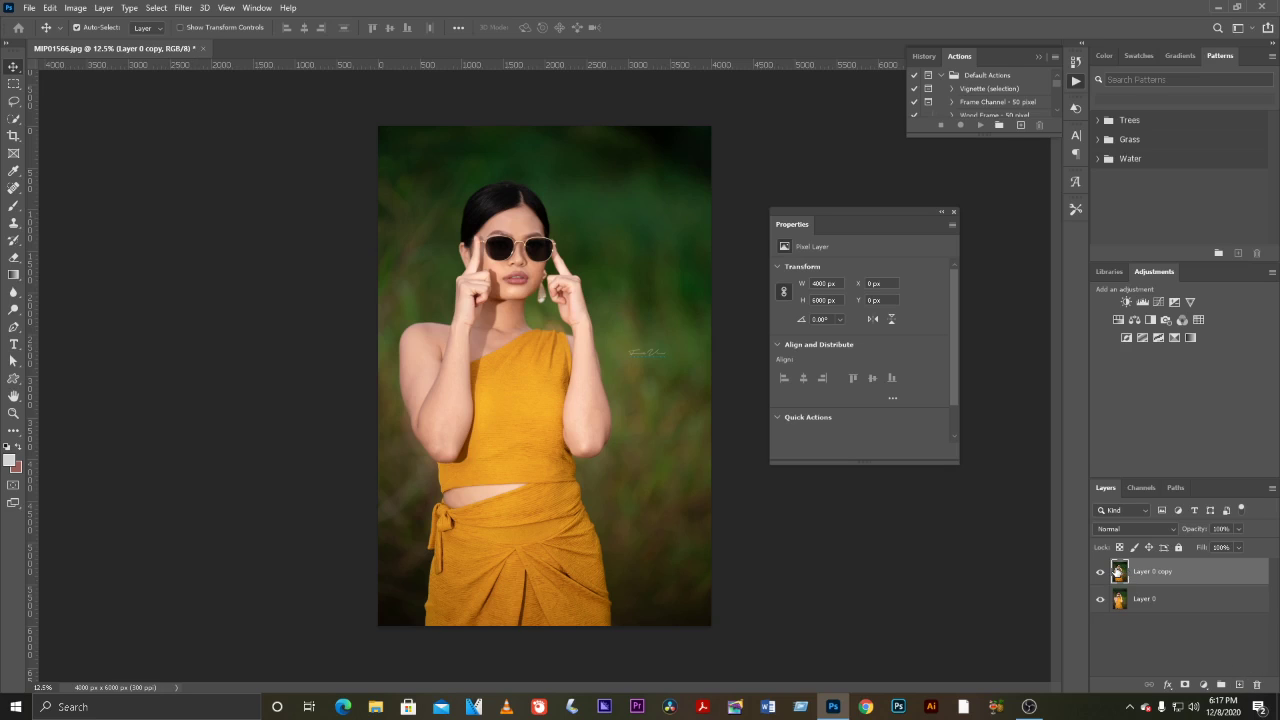
{"action": "left_click", "coordinate": [1156, 635]}
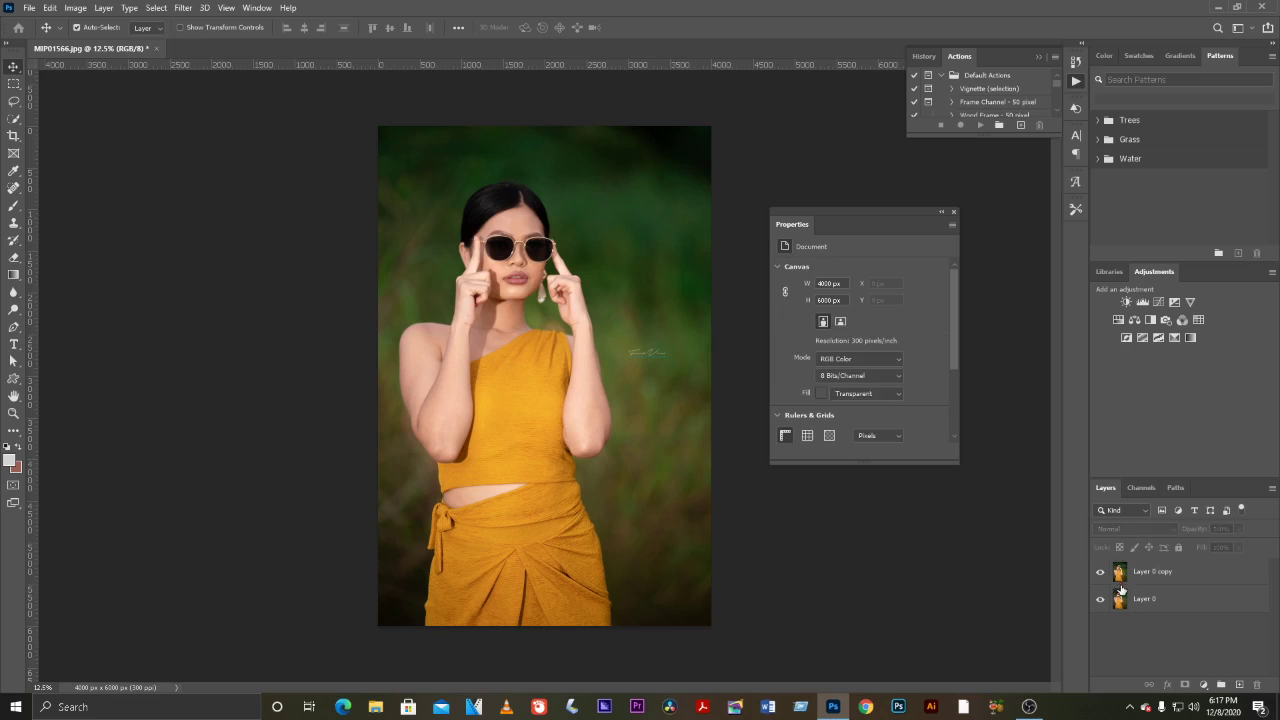
{"action": "left_click", "coordinate": [1120, 598]}
{"action": "key", "text": "ctrl+z"}
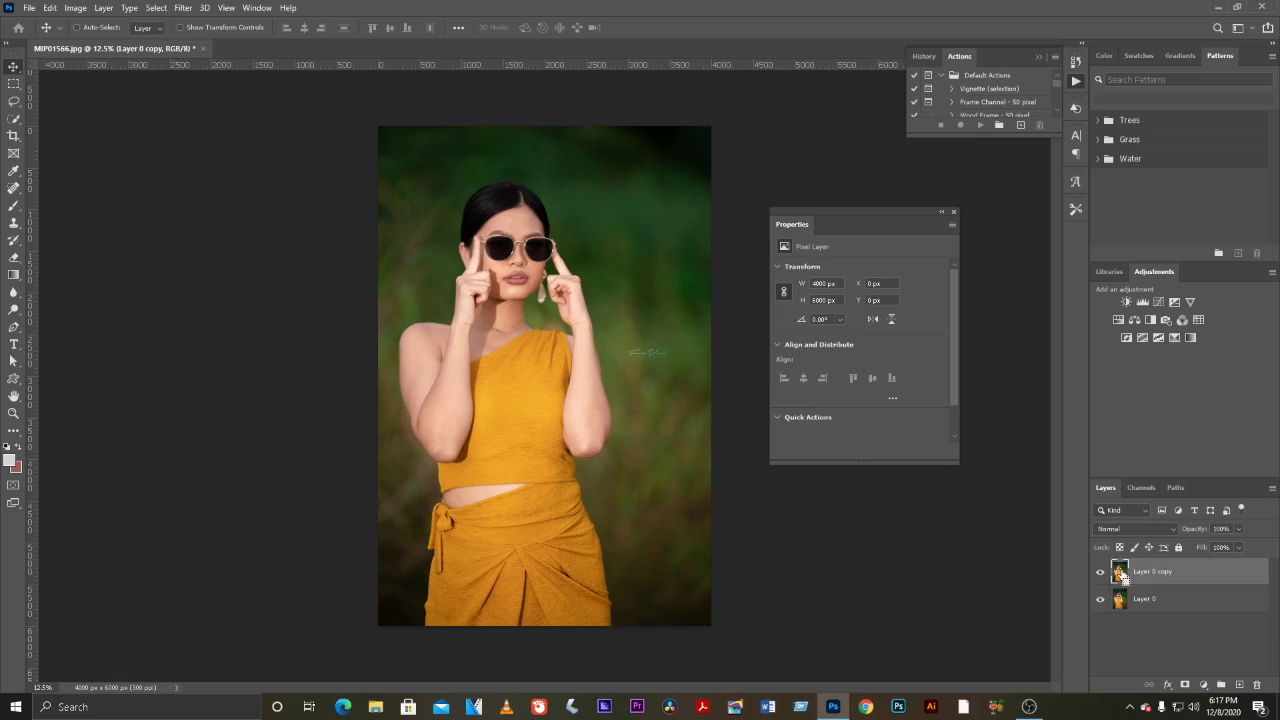
{"action": "key", "text": "ctrl"}
{"action": "left_click", "coordinate": [1257, 690]}
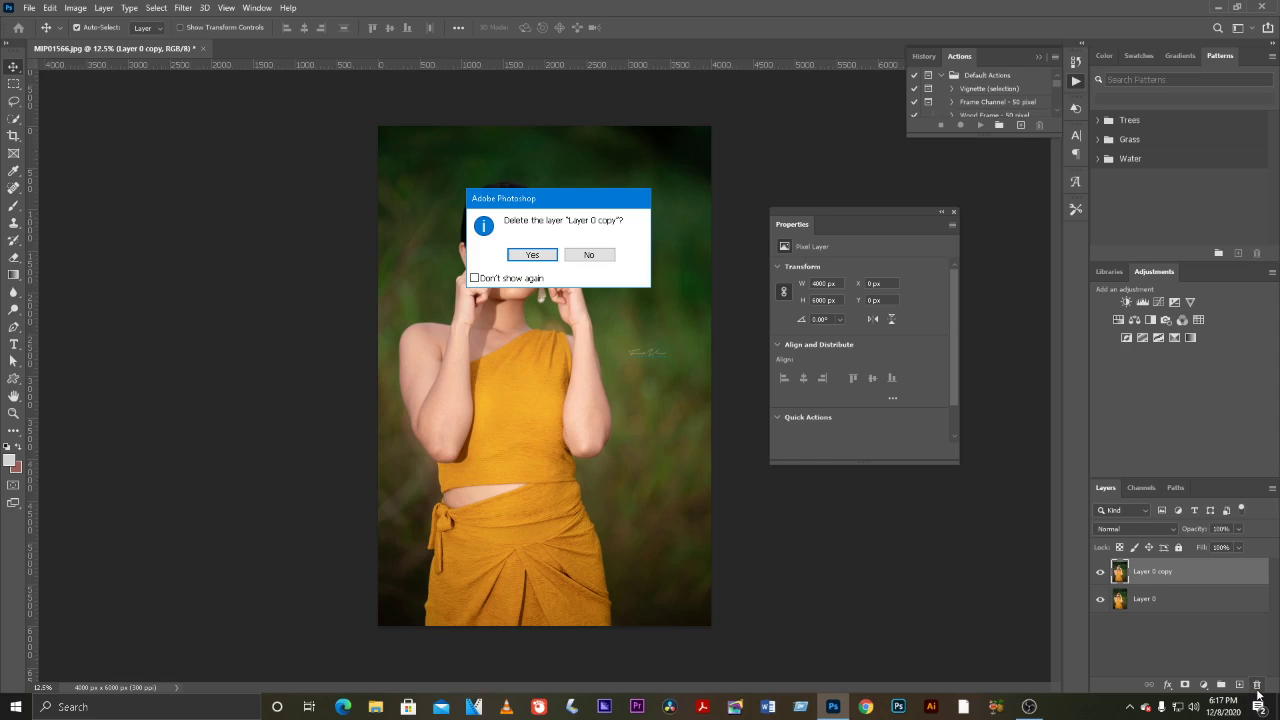
{"action": "left_click", "coordinate": [528, 256]}
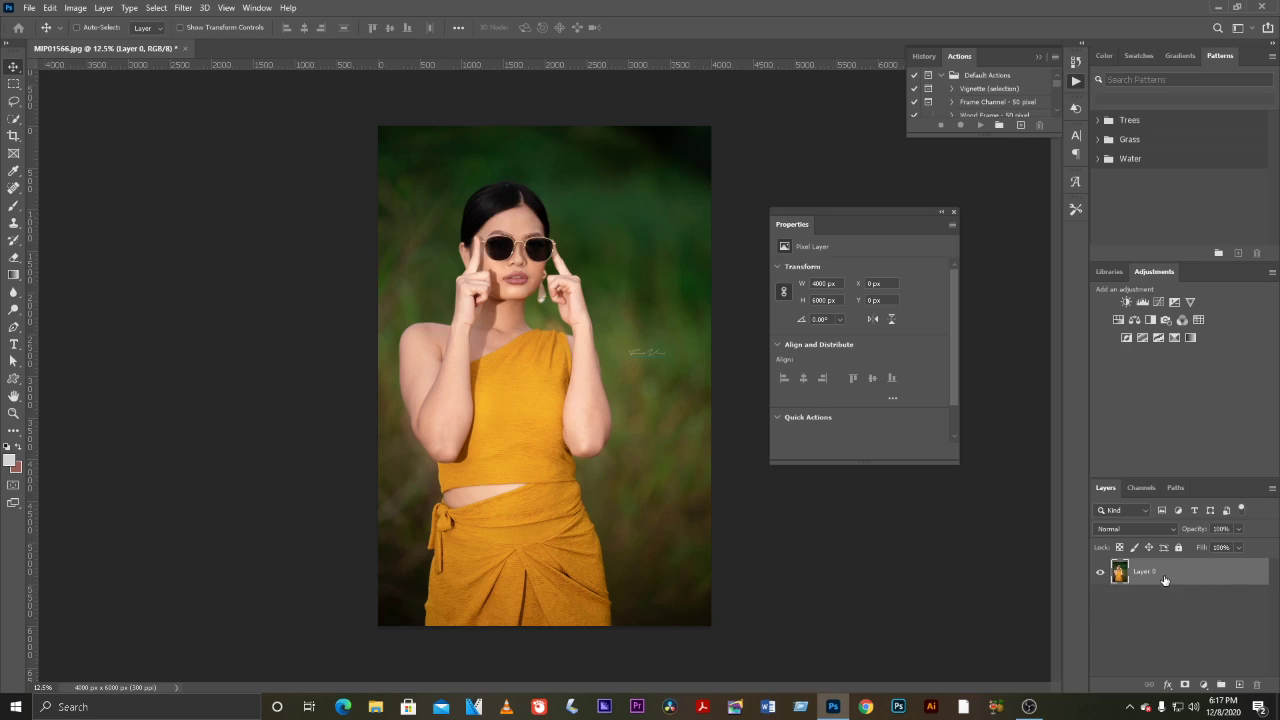
{"action": "key", "text": "ctrl+j"}
{"action": "key", "text": "ctrl+j"}
{"action": "key", "text": "ctrl+j"}
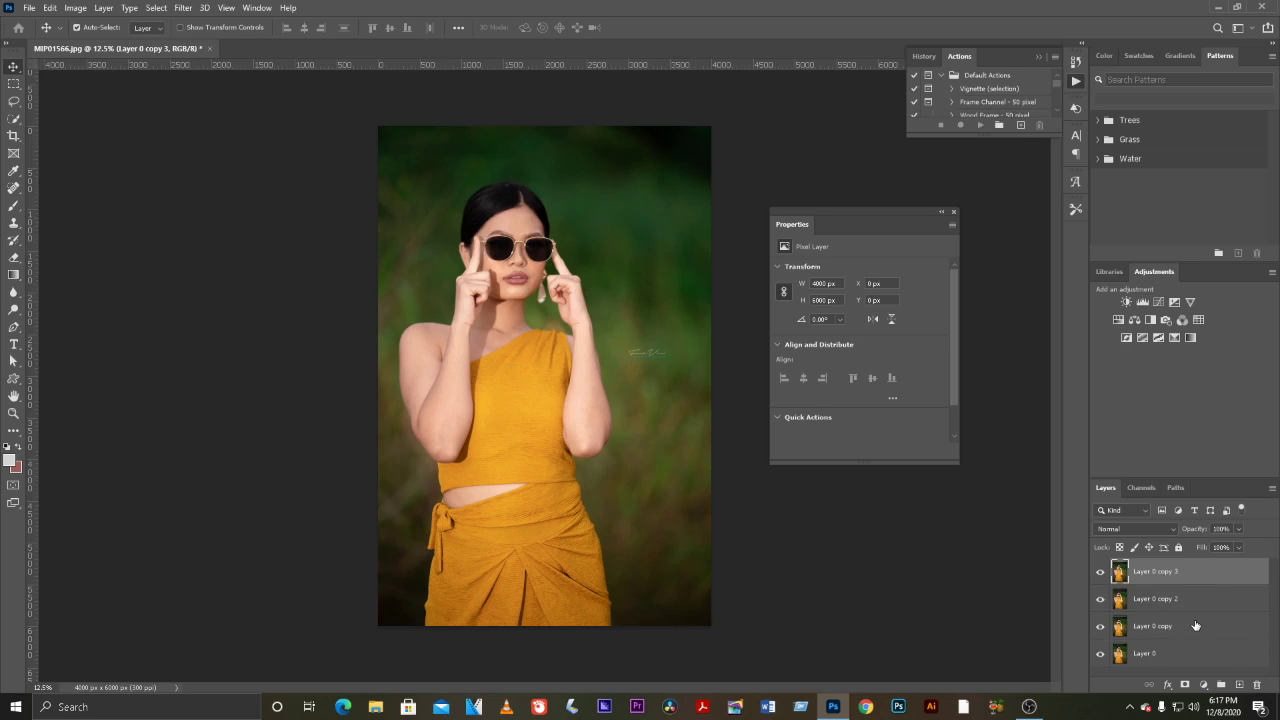
{"action": "left_click", "coordinate": [1195, 625]}
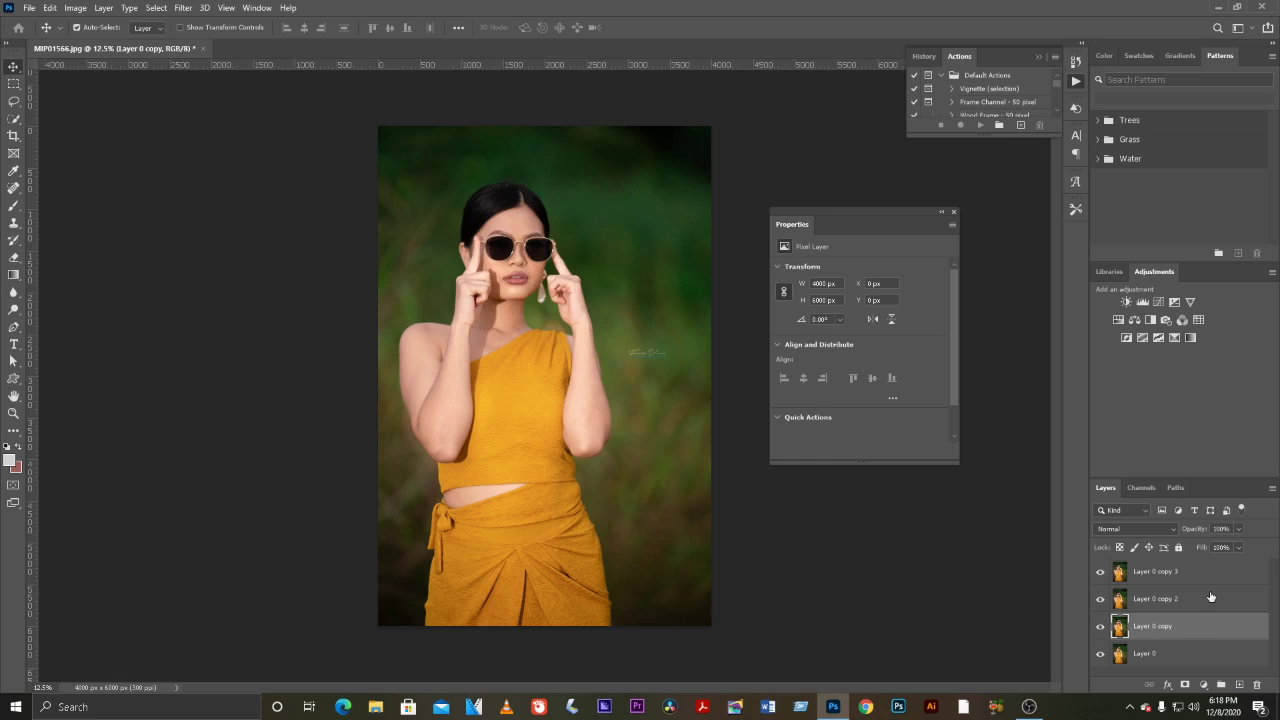
{"action": "left_click", "coordinate": [1212, 597], "text": "ctrl"}
{"action": "left_click", "coordinate": [1212, 575], "text": "ctrl"}
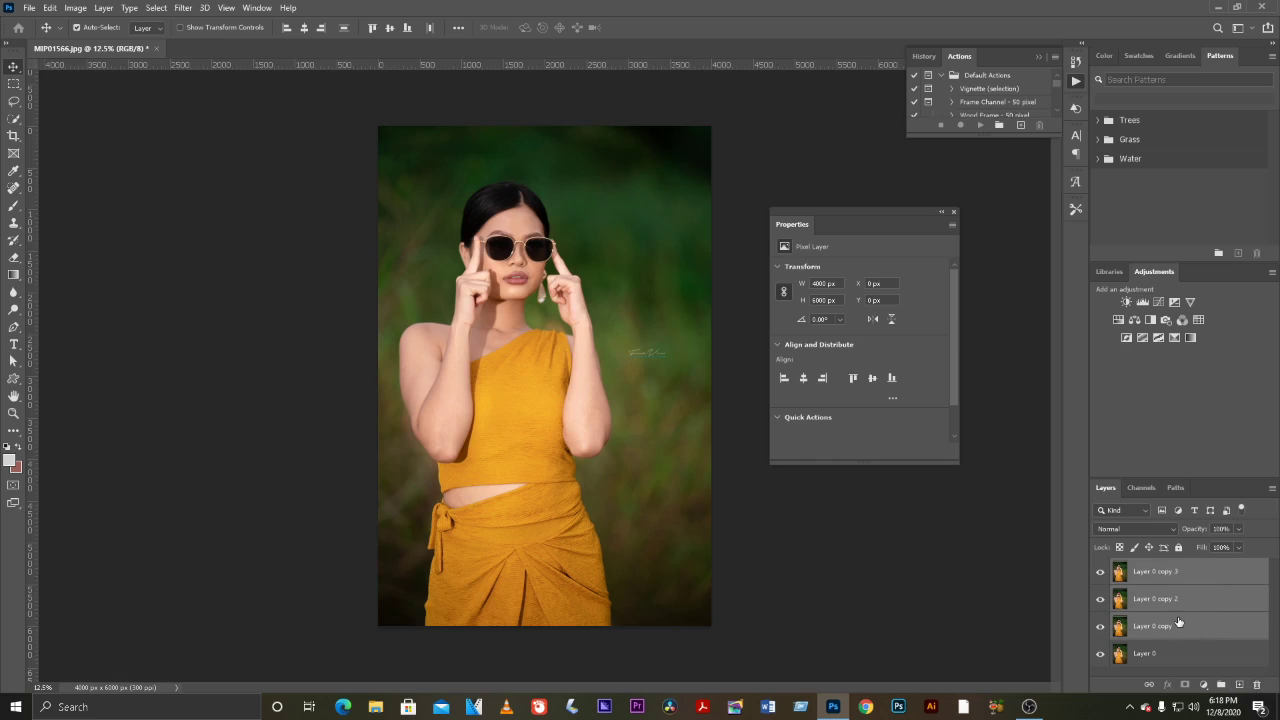
{"action": "key", "text": "ctrl"}
{"action": "key", "text": "Delete"}
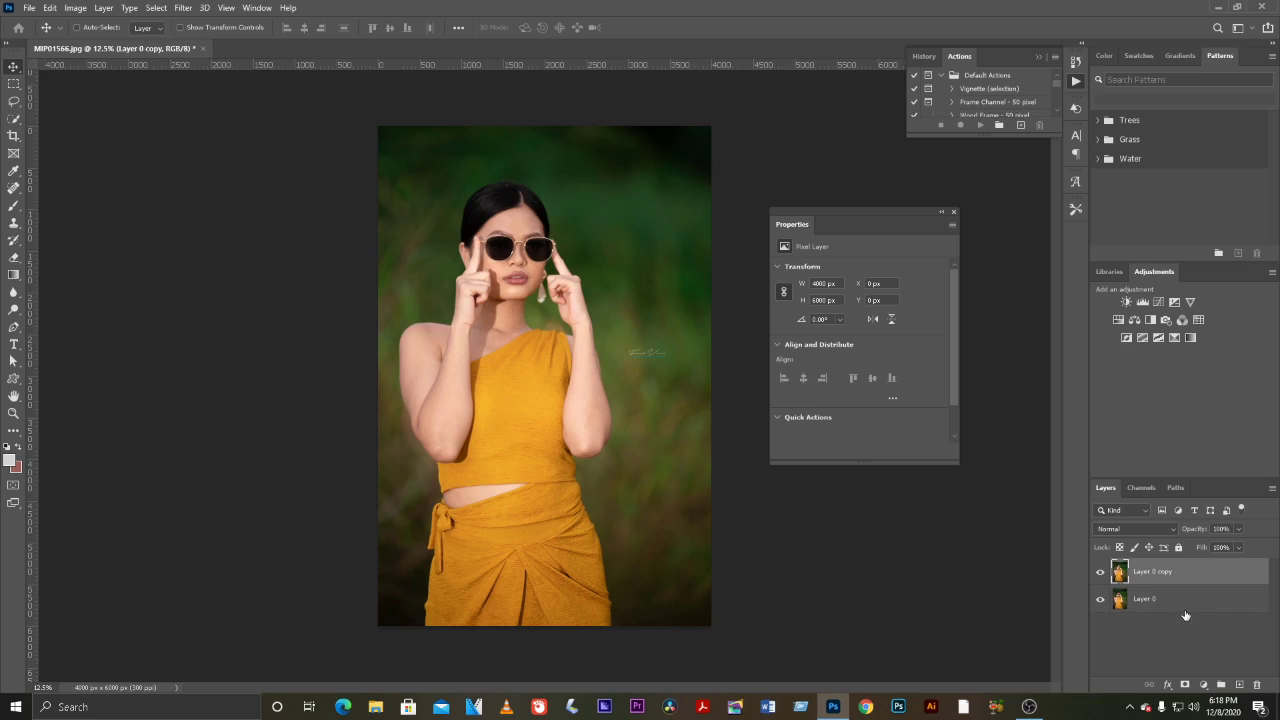
{"action": "left_click", "coordinate": [1240, 685]}
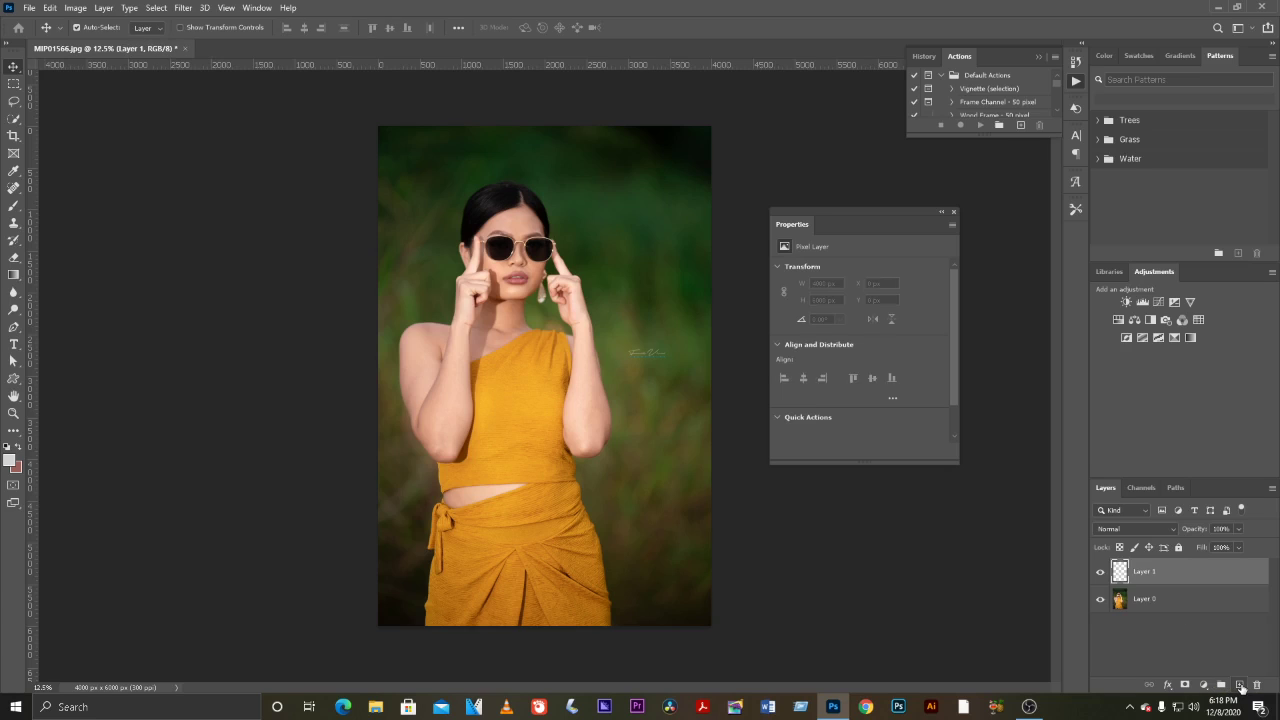
{"action": "key", "text": "ctrl+z"}
{"action": "key", "text": "ctrl+shift+z"}
{"action": "key", "text": "ctrl+z"}
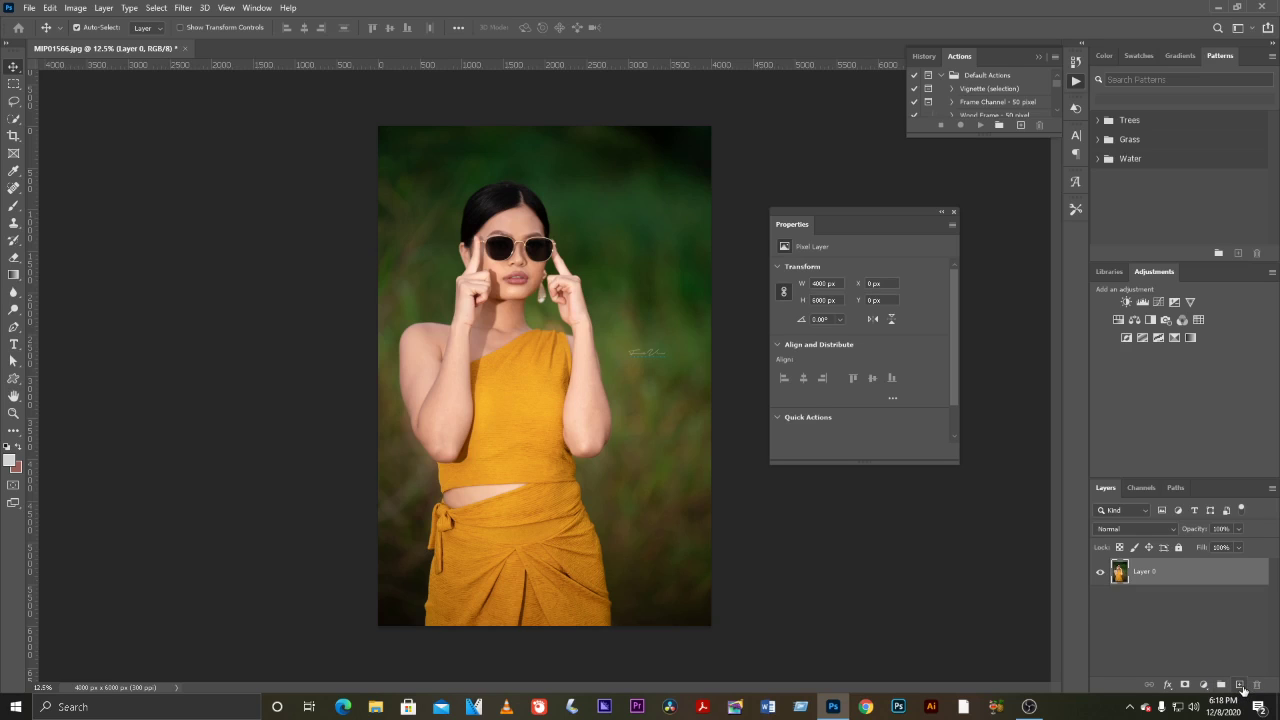
{"action": "left_click", "coordinate": [1240, 685]}
{"action": "key", "text": "ctrl+z"}
{"action": "left_click", "coordinate": [1241, 685]}
{"action": "left_click", "coordinate": [1241, 685]}
{"action": "left_click", "coordinate": [1241, 685]}
{"action": "key", "text": "ctrl+z"}
{"action": "key", "text": "ctrl+z"}
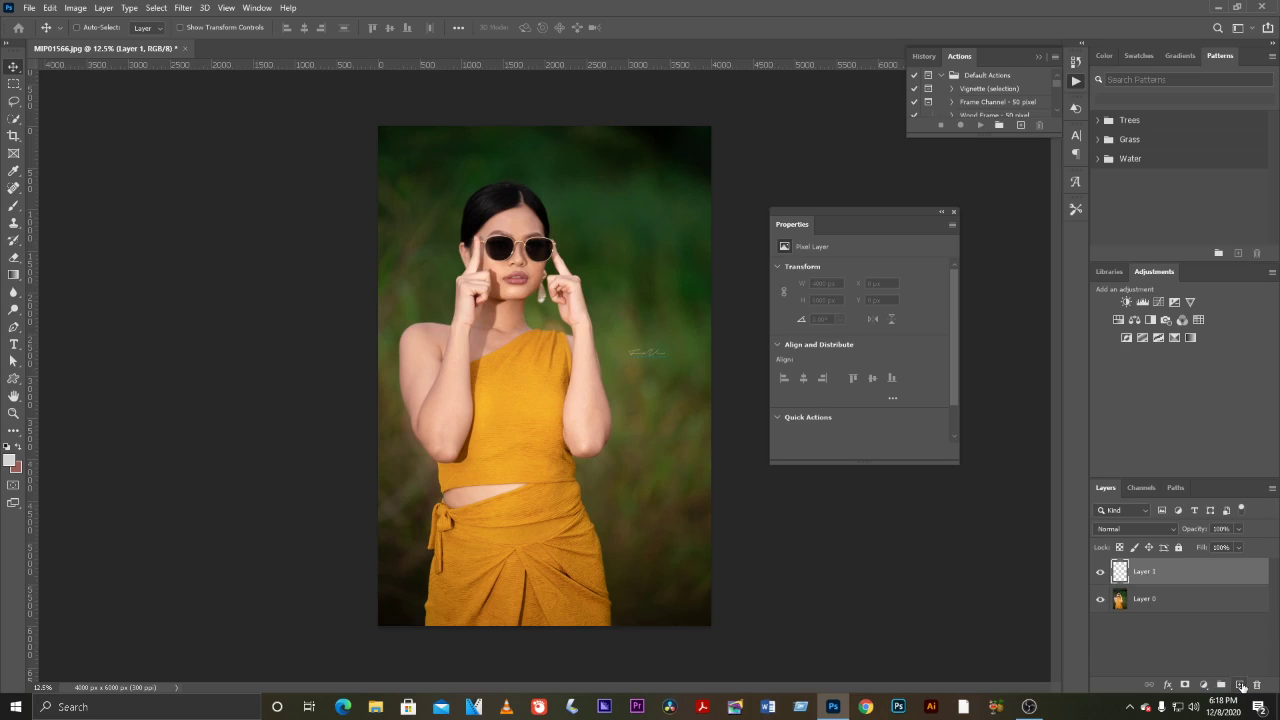
{"action": "key", "text": "ctrl+z"}
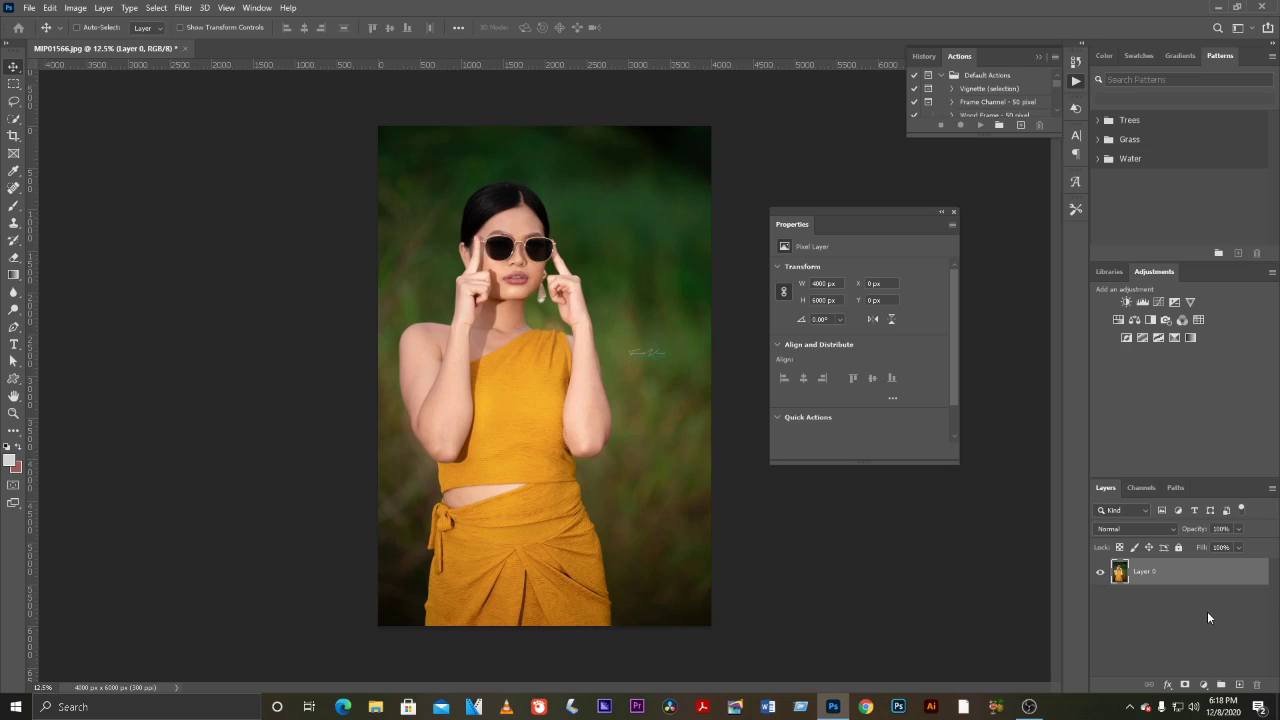
{"action": "key", "text": "ctrl+j"}
{"action": "key", "text": "ctrl+j"}
{"action": "key", "text": "ctrl+j"}
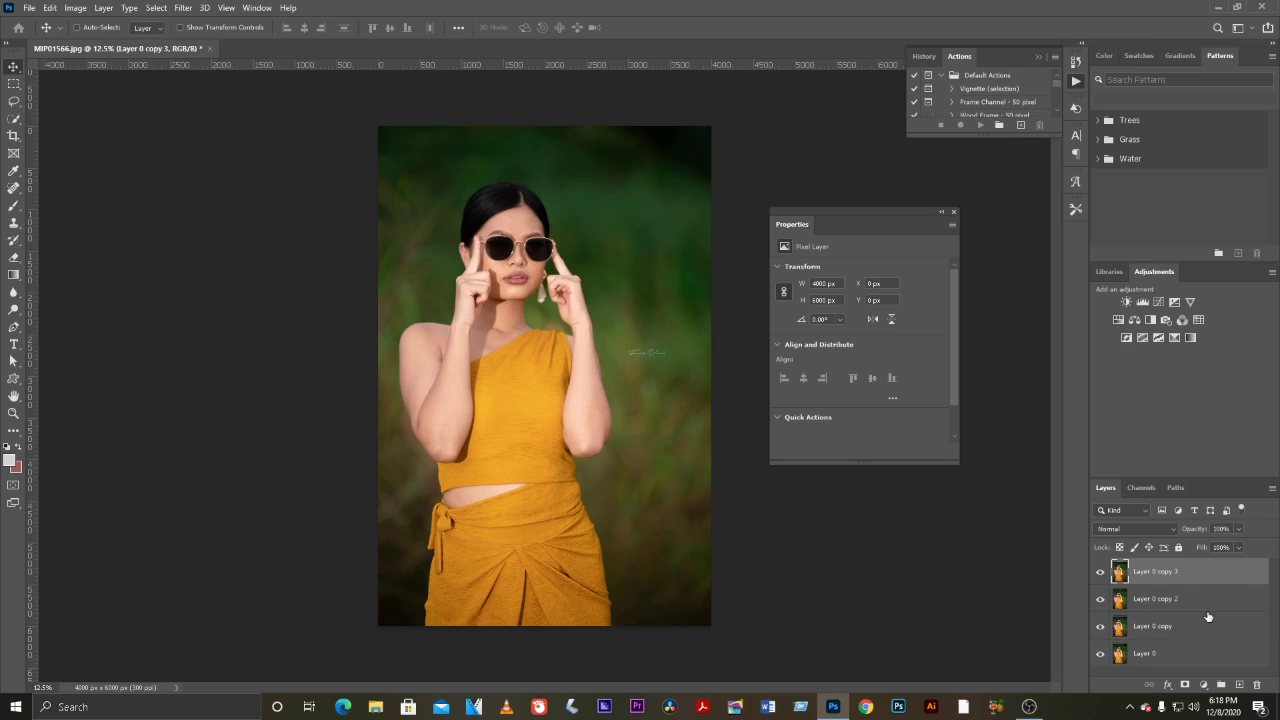
{"action": "key", "text": "ctrl"}
{"action": "left_click", "coordinate": [1228, 631]}
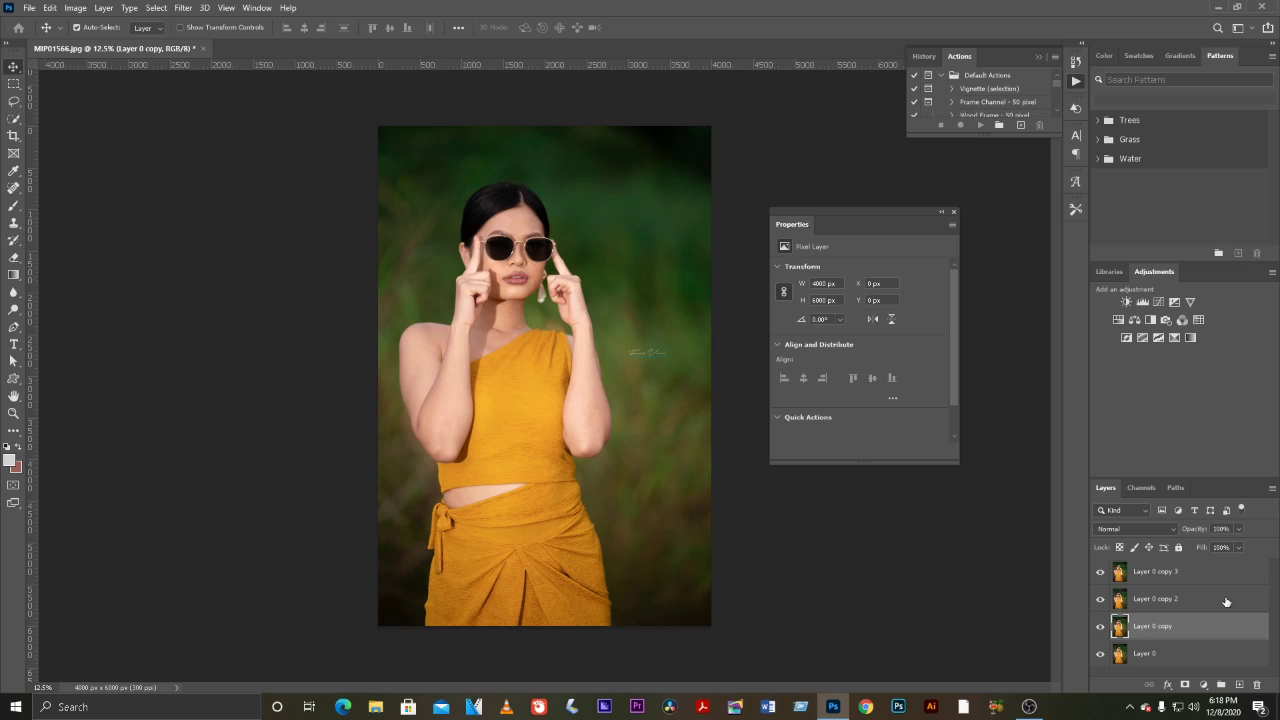
{"action": "left_click", "coordinate": [1226, 601], "text": "shift"}
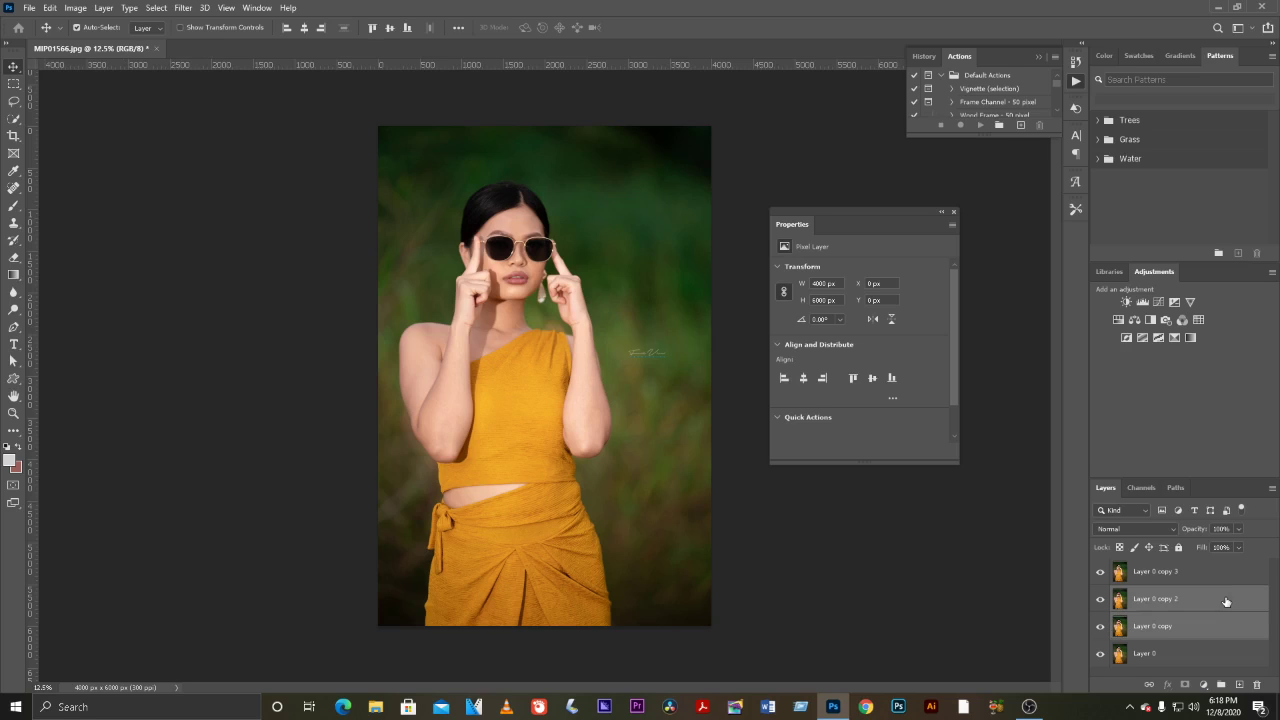
{"action": "left_click", "coordinate": [1221, 581], "text": "shift"}
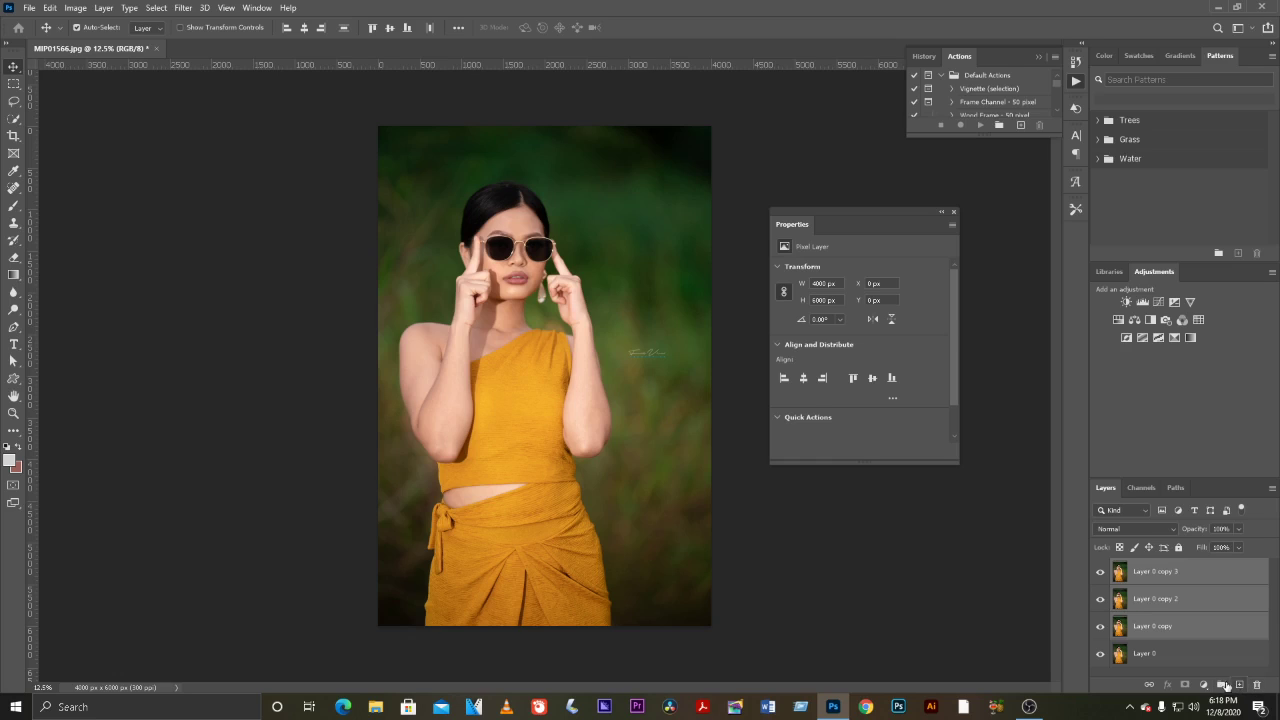
{"action": "left_click", "coordinate": [1221, 684]}
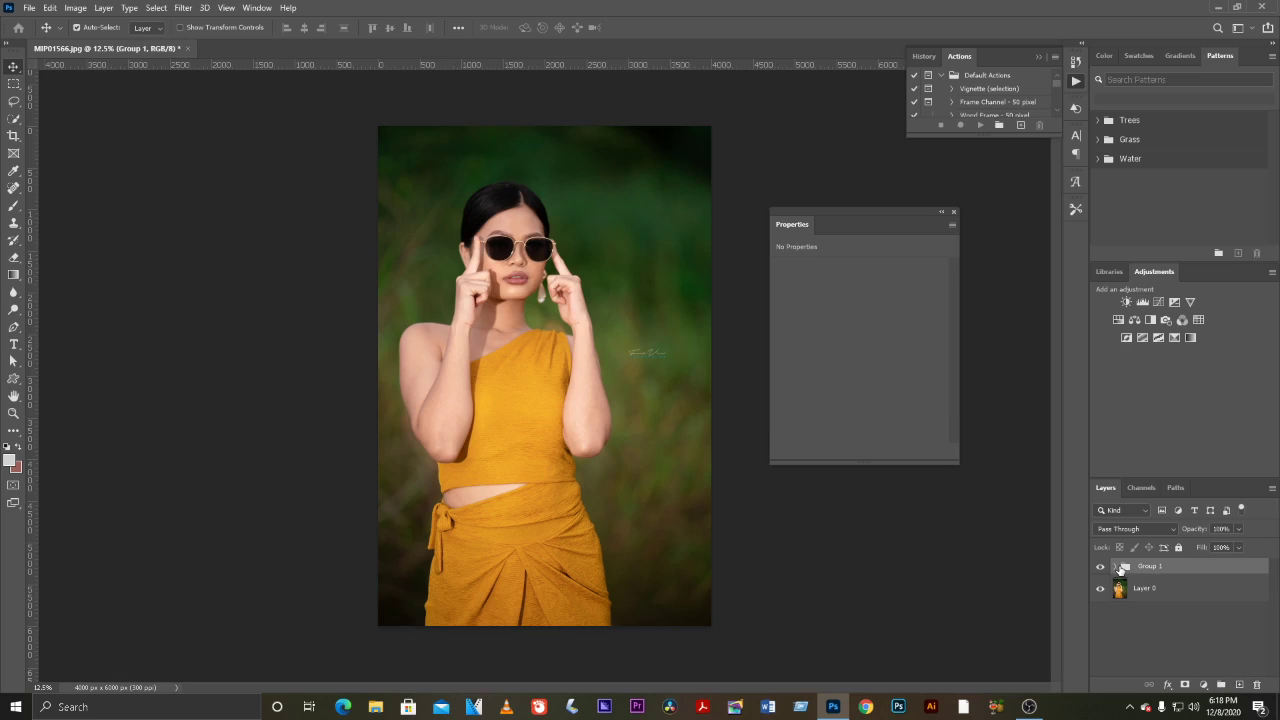
{"action": "key", "text": "Delete"}
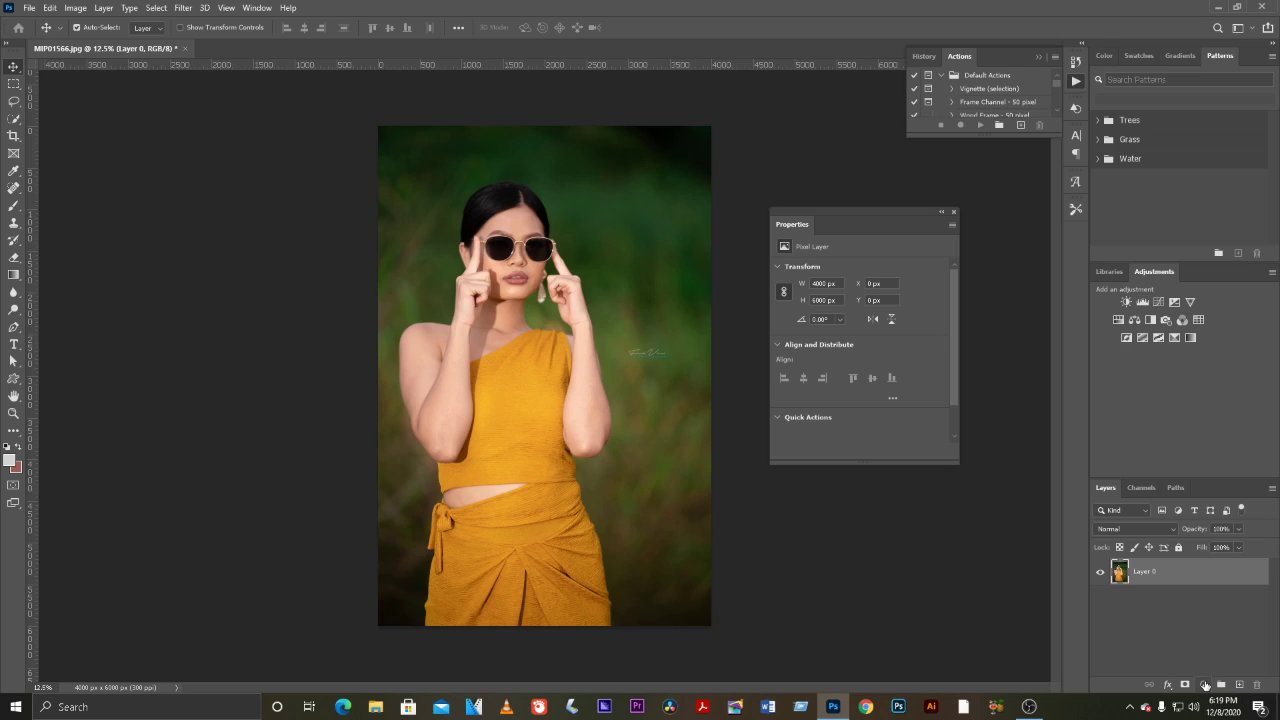
- After dismissing the adjustment list, reselect Layer 0 and add Levels 1 then Vibrance 1
{"action": "left_click", "coordinate": [1205, 685]}
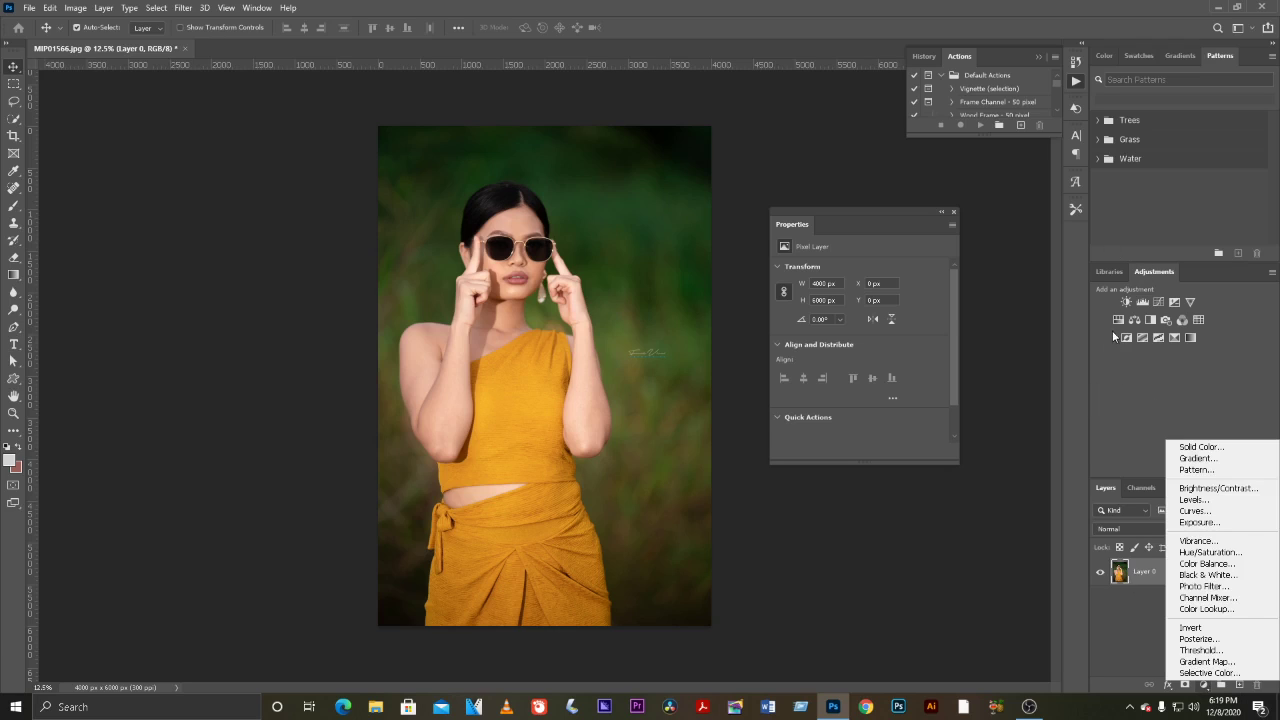
{"action": "left_click", "coordinate": [1134, 424]}
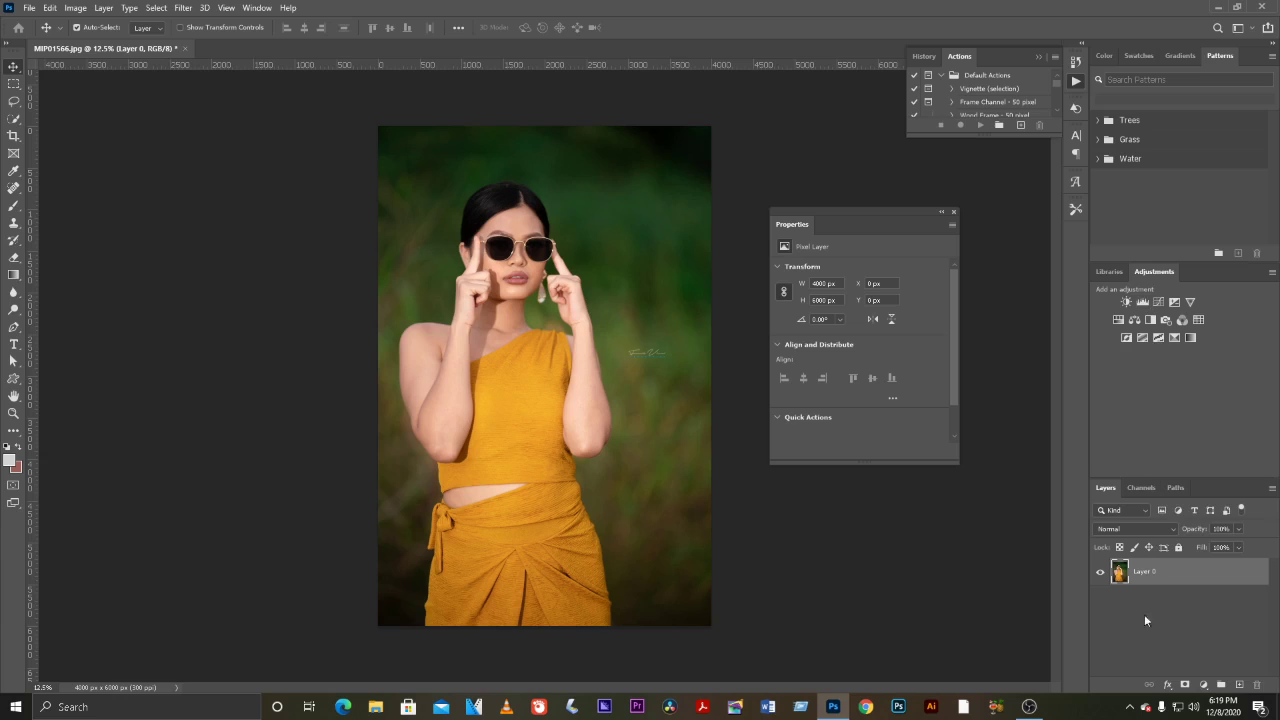
{"action": "left_click", "coordinate": [1204, 687]}
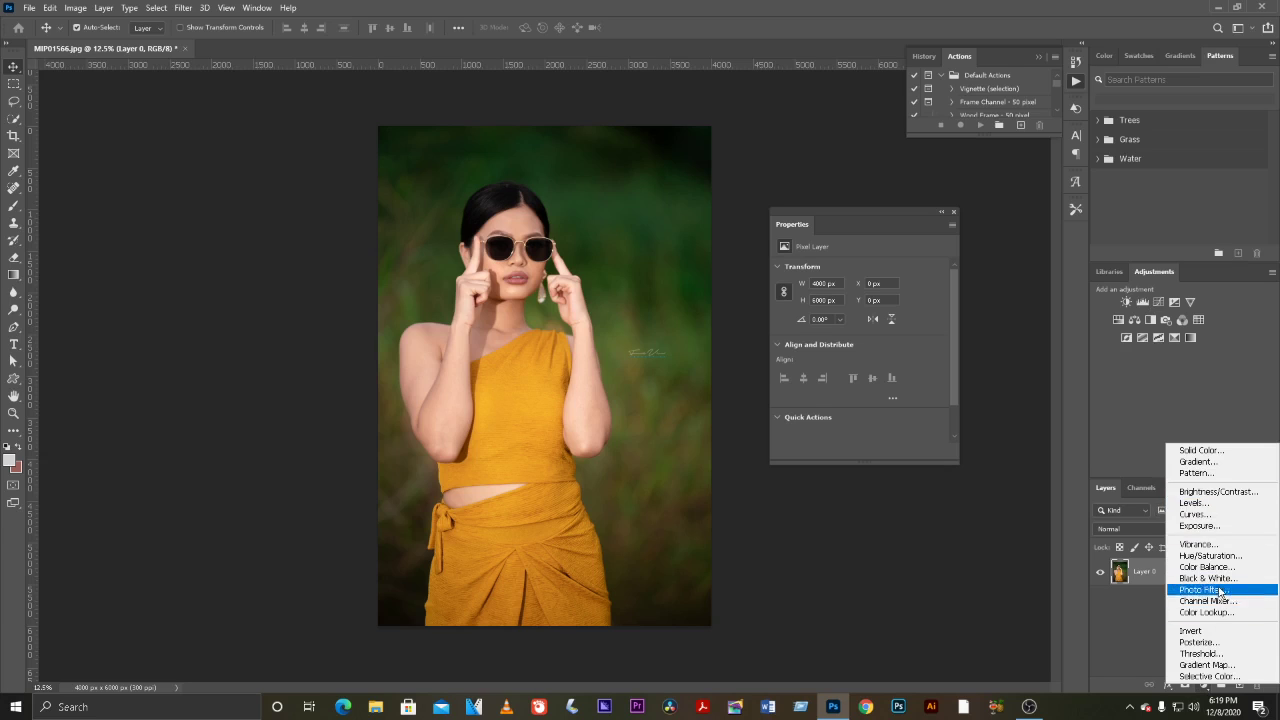
{"action": "left_click", "coordinate": [1141, 627]}
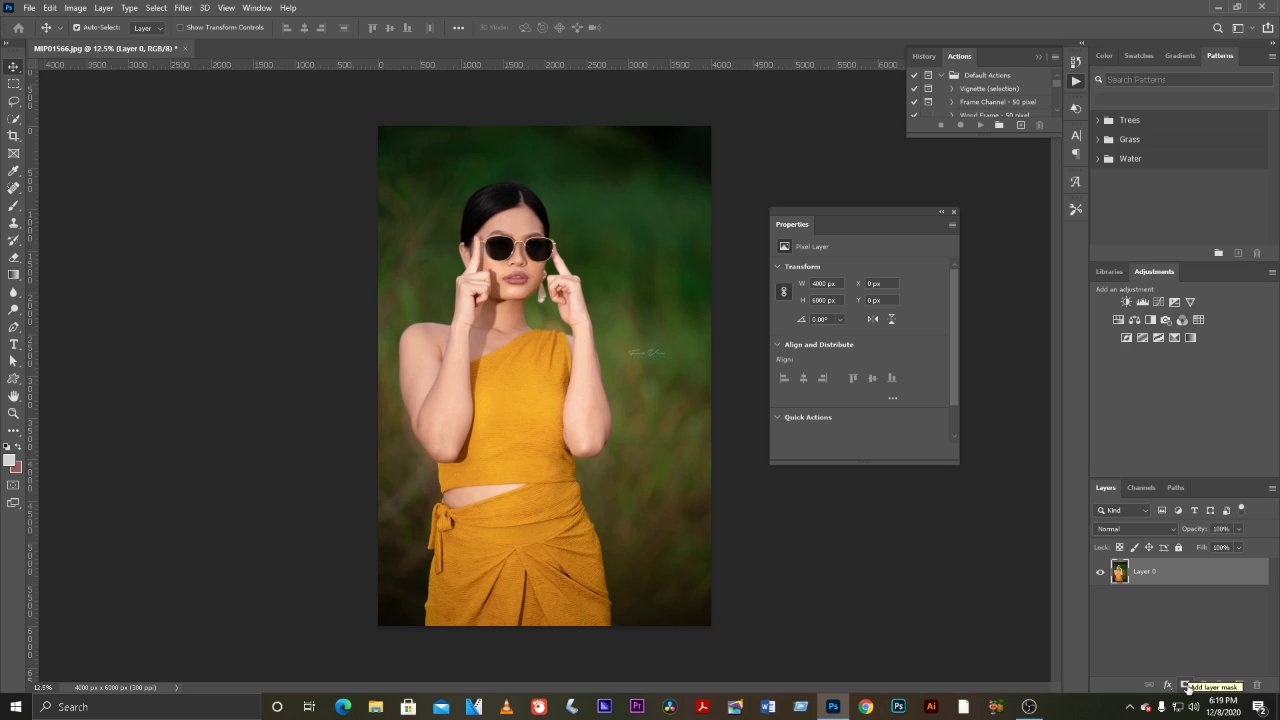
{"action": "left_click", "coordinate": [1160, 618]}
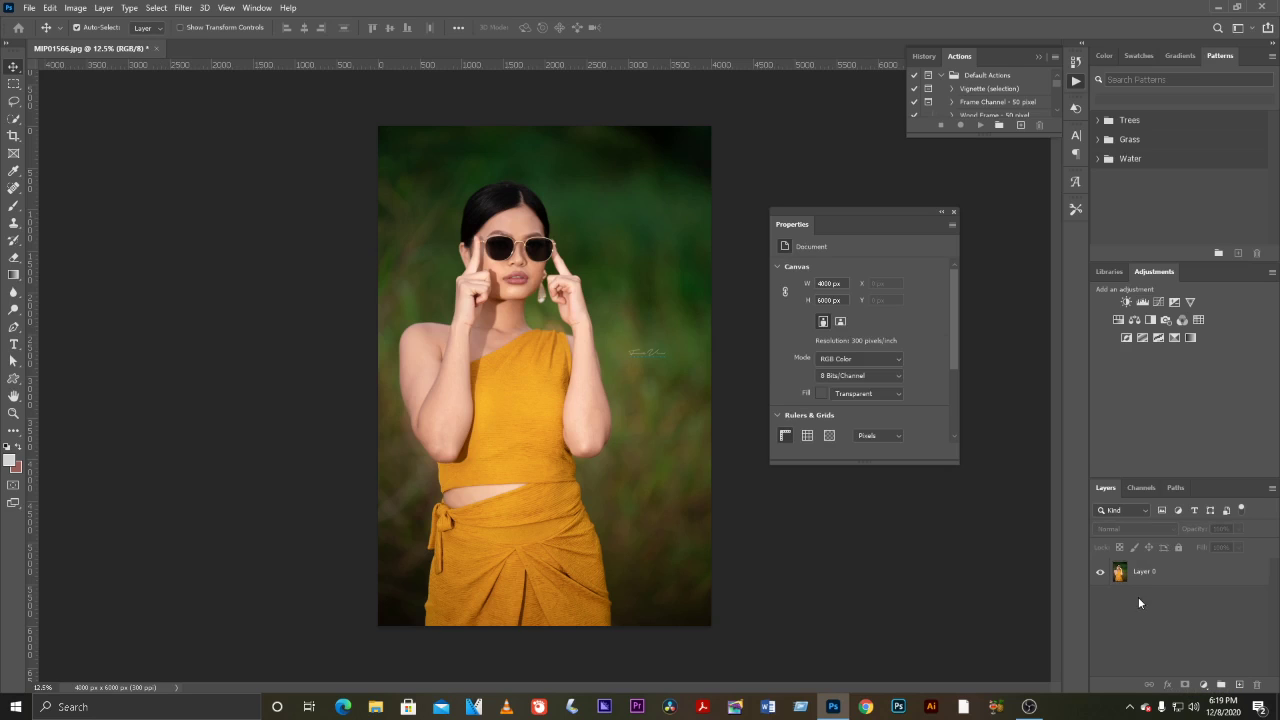
{"action": "left_click", "coordinate": [1160, 573]}
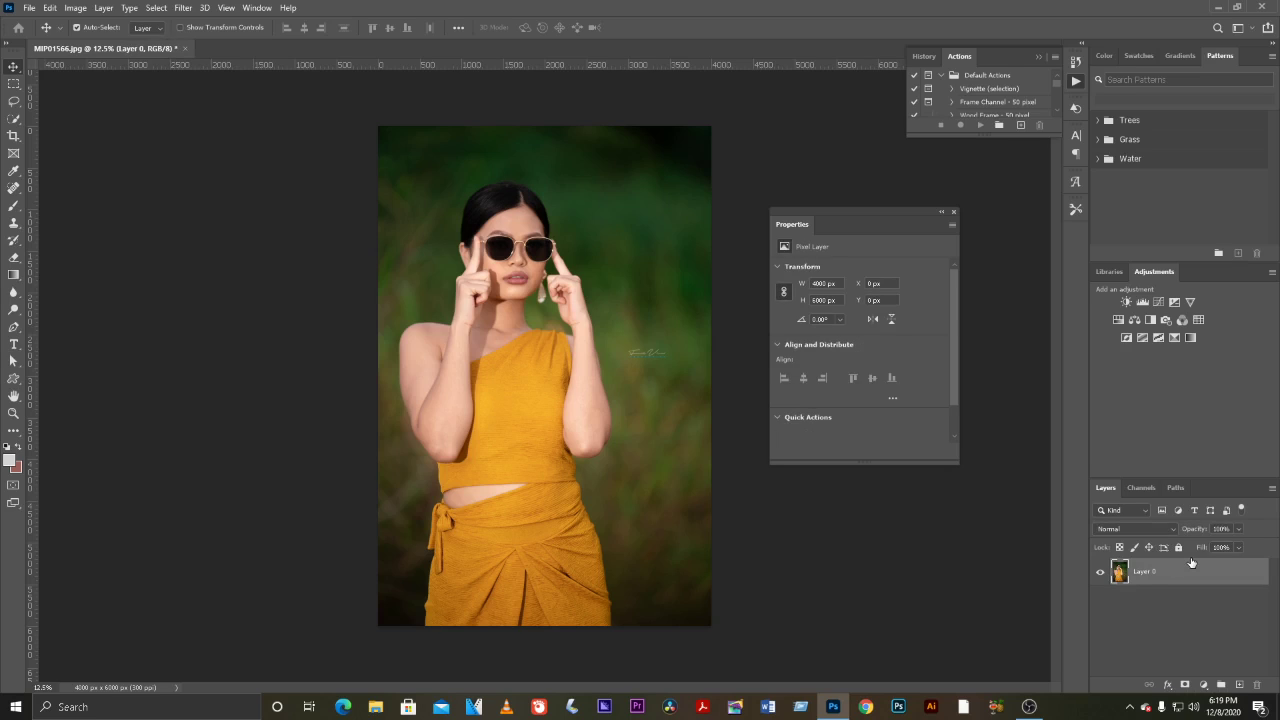
{"action": "left_click", "coordinate": [1143, 302]}
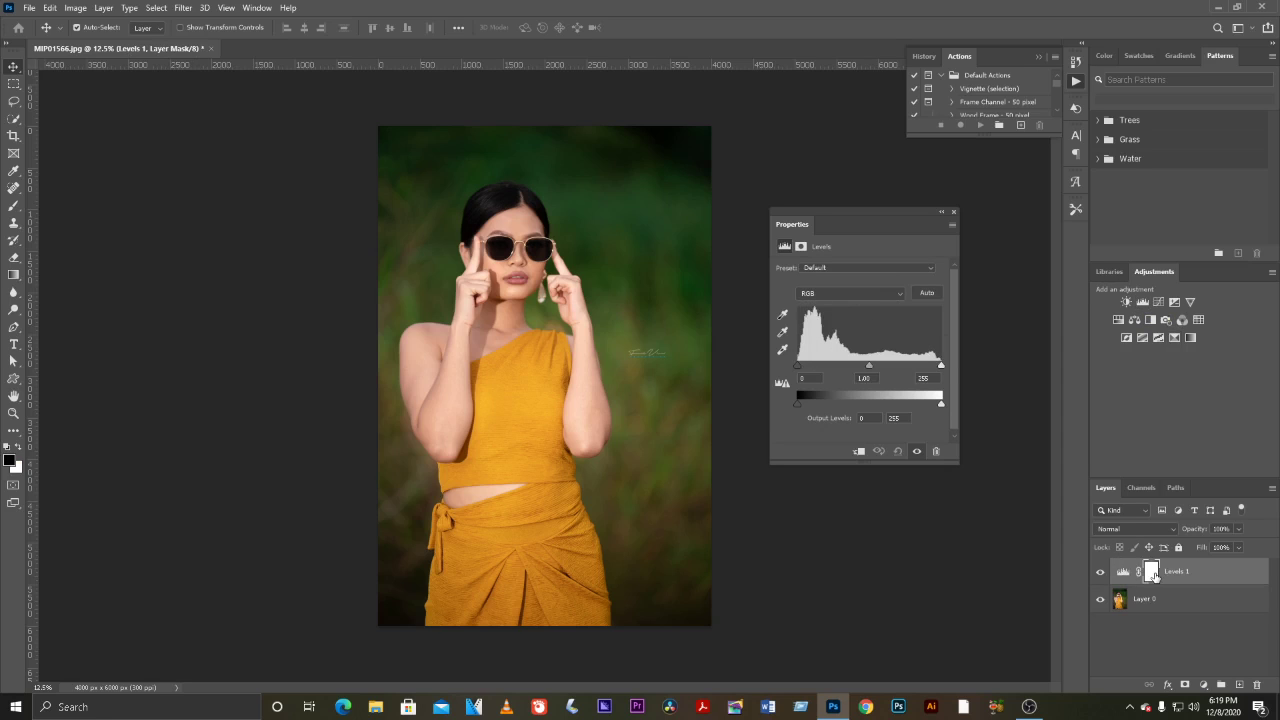
{"action": "left_click", "coordinate": [1190, 302]}
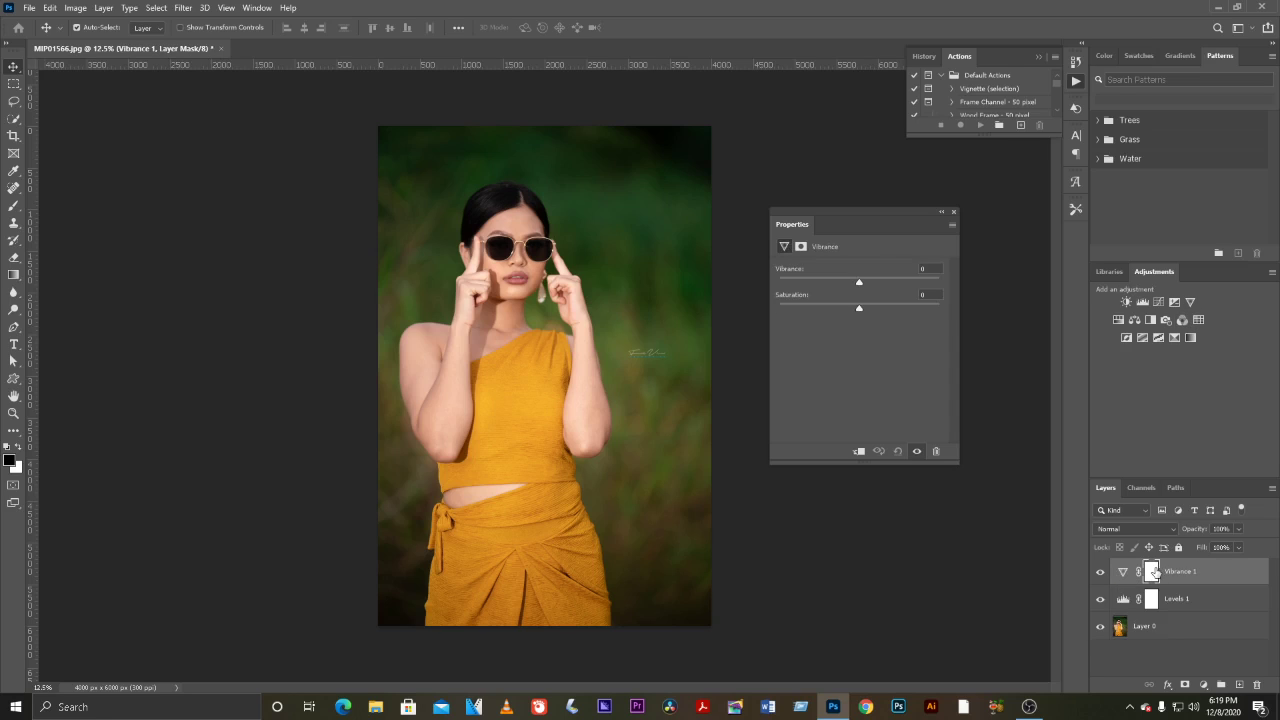
- Toggle between the Levels 1 adjustment settings and its mask
{"action": "left_click", "coordinate": [1151, 600]}
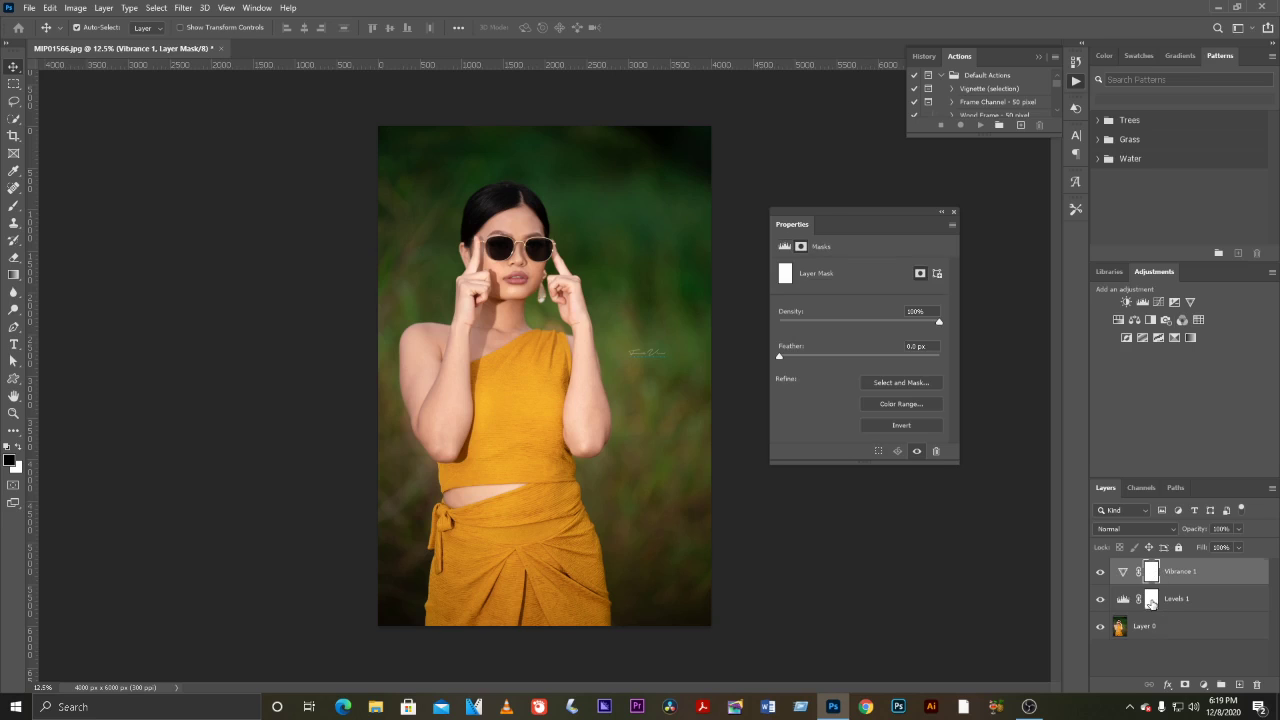
{"action": "left_click", "coordinate": [1123, 599]}
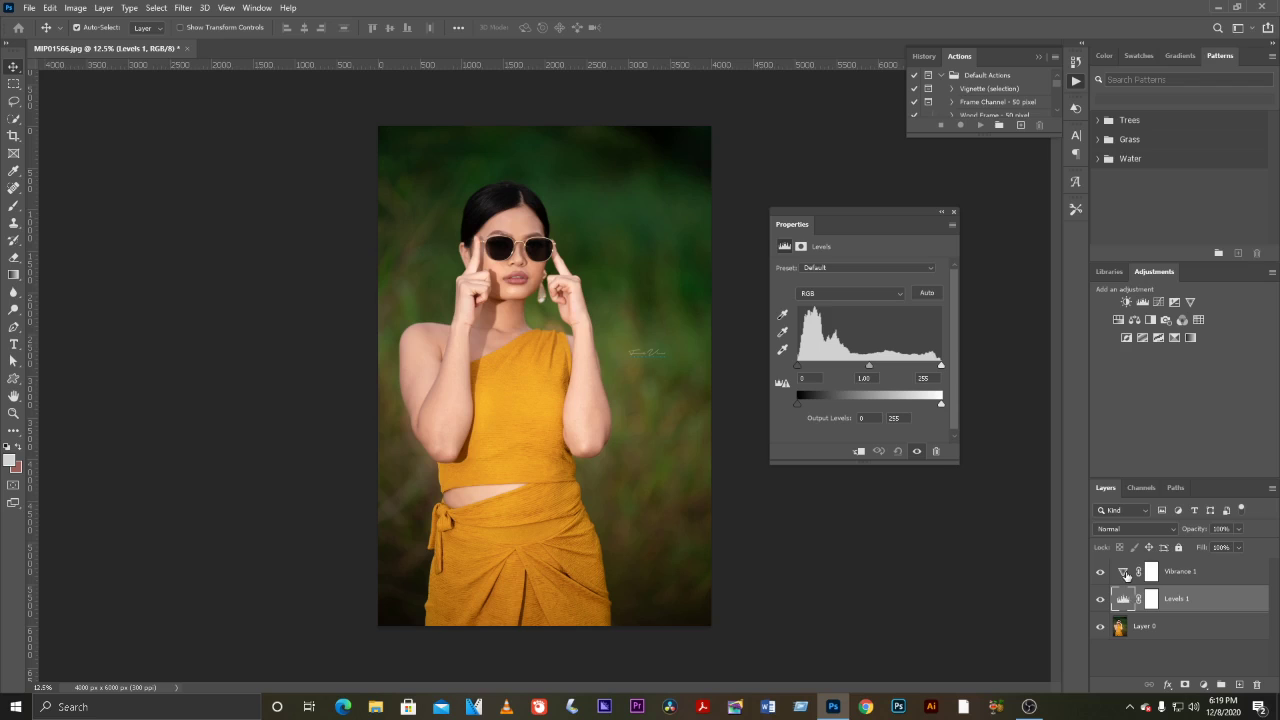
{"action": "left_click", "coordinate": [1125, 575]}
{"action": "left_click", "coordinate": [1123, 599]}
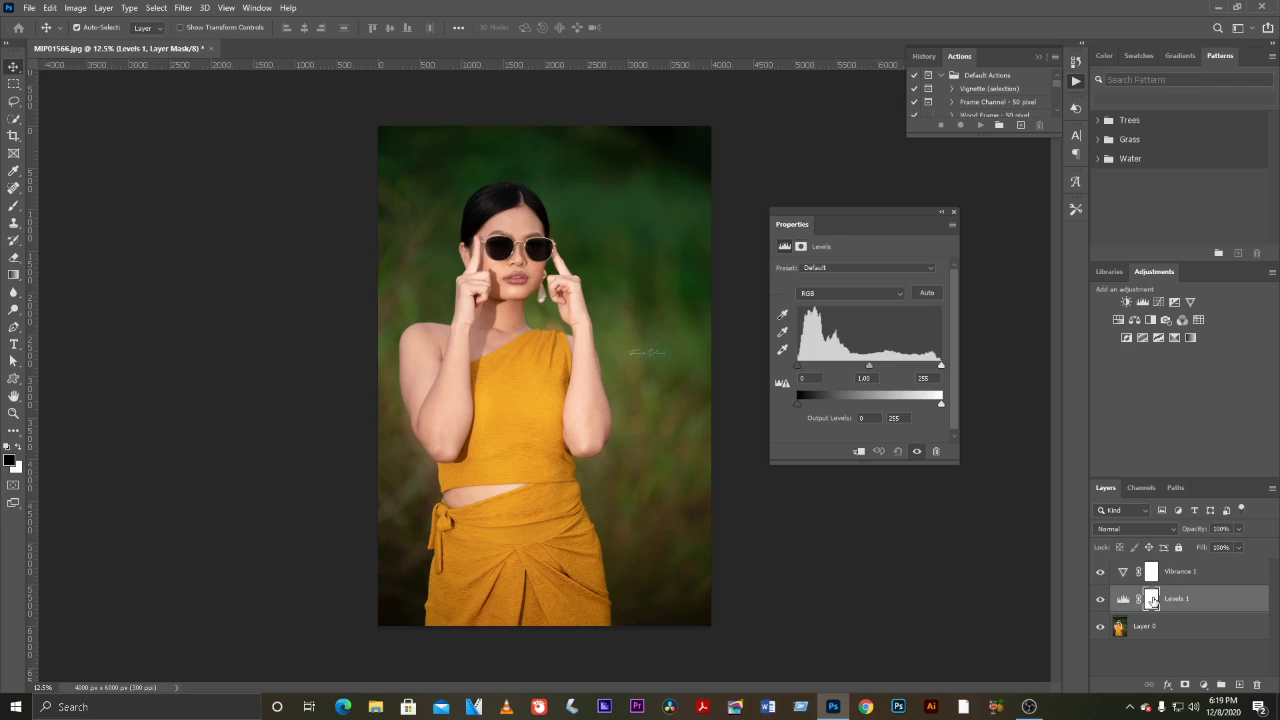
{"action": "left_click", "coordinate": [1151, 599]}
{"action": "left_click", "coordinate": [1151, 599]}
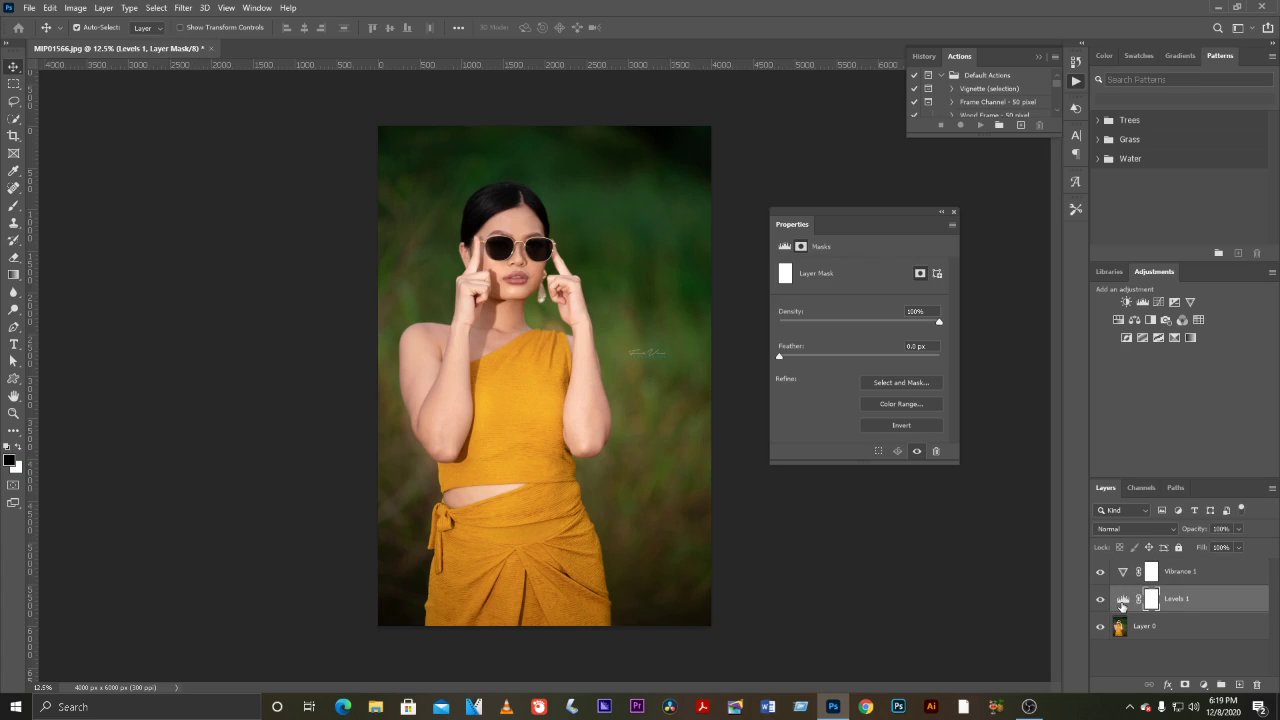
{"action": "left_click", "coordinate": [1122, 603]}
{"action": "left_click", "coordinate": [1151, 599]}
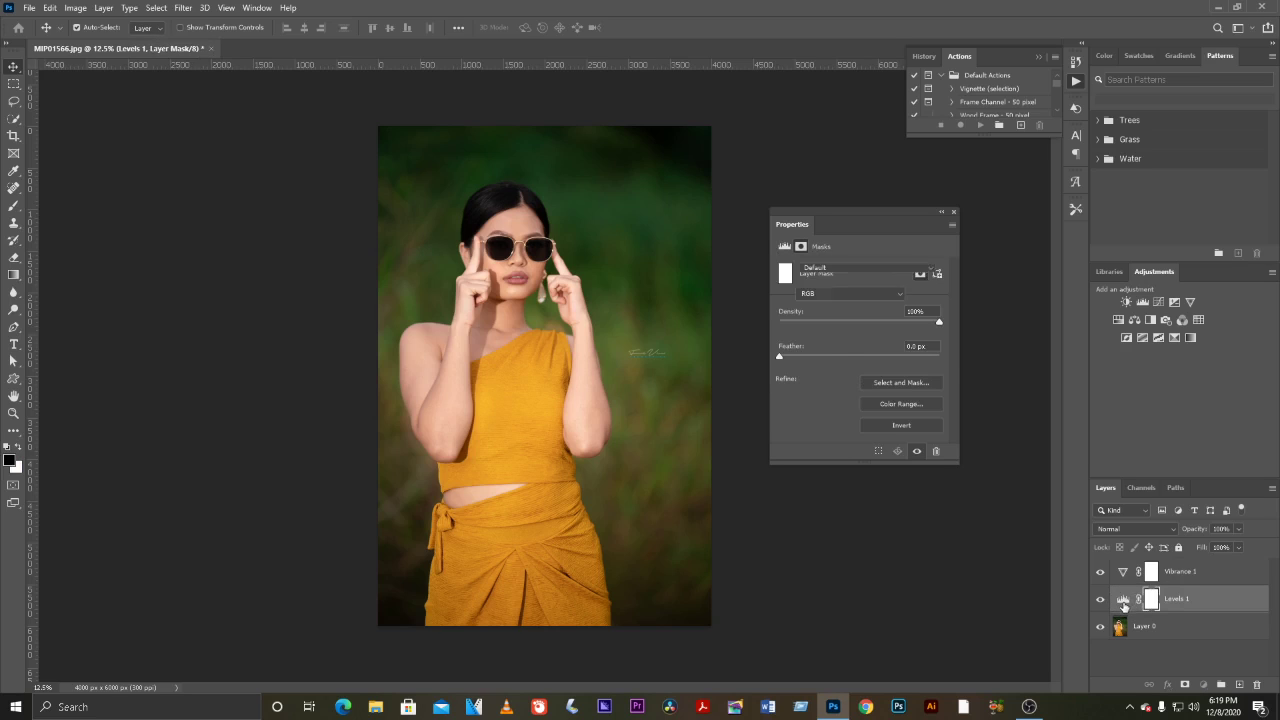
{"action": "left_click", "coordinate": [1122, 600]}
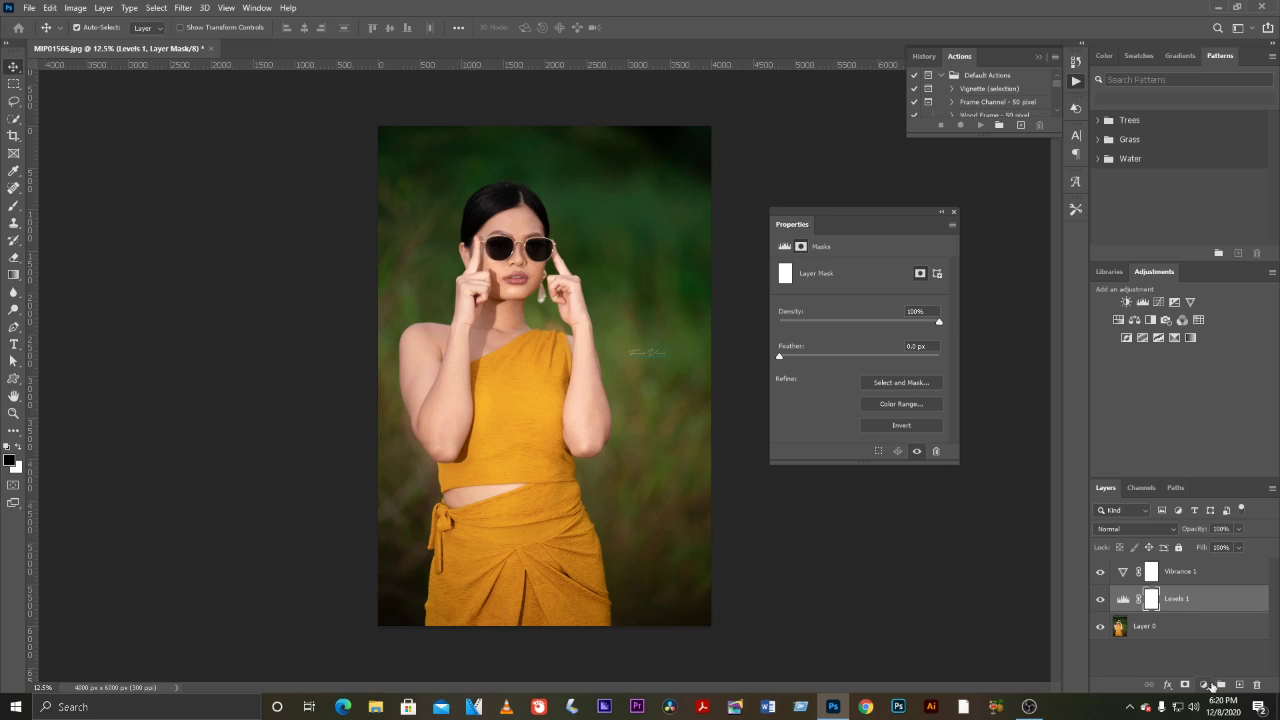
- Select Vibrance 1, toggle Layer 0's visibility, and reselect Layer 0
{"action": "left_click", "coordinate": [1124, 581]}
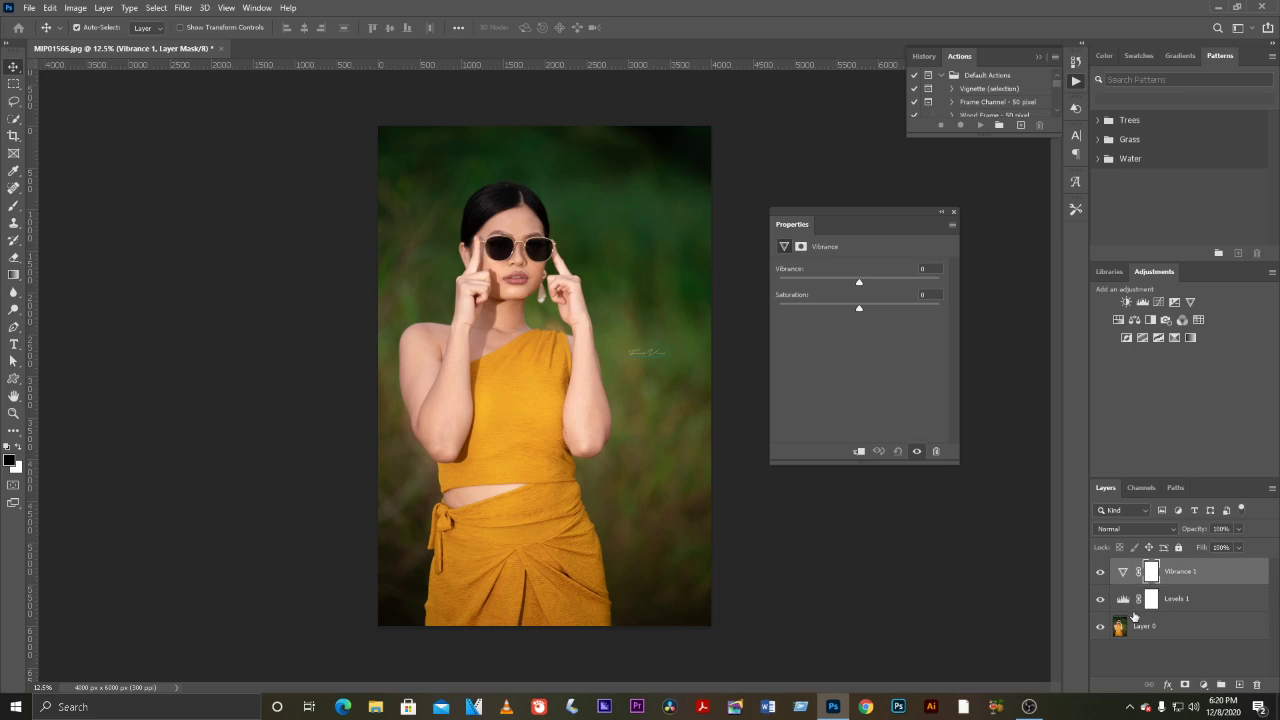
{"action": "left_click", "coordinate": [1100, 626]}
{"action": "left_click", "coordinate": [1117, 627]}
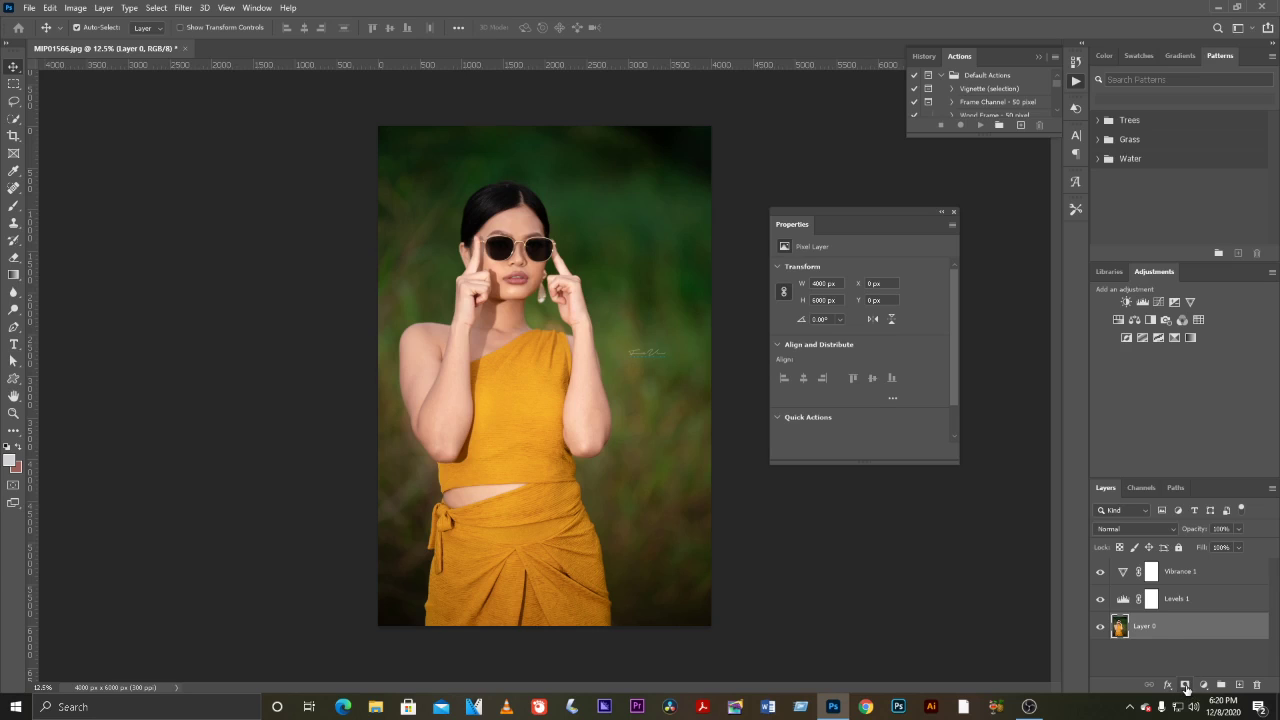
- Add a white layer mask and a vector mask to Layer 0, then delete the vector mask
{"action": "left_click", "coordinate": [1185, 685]}
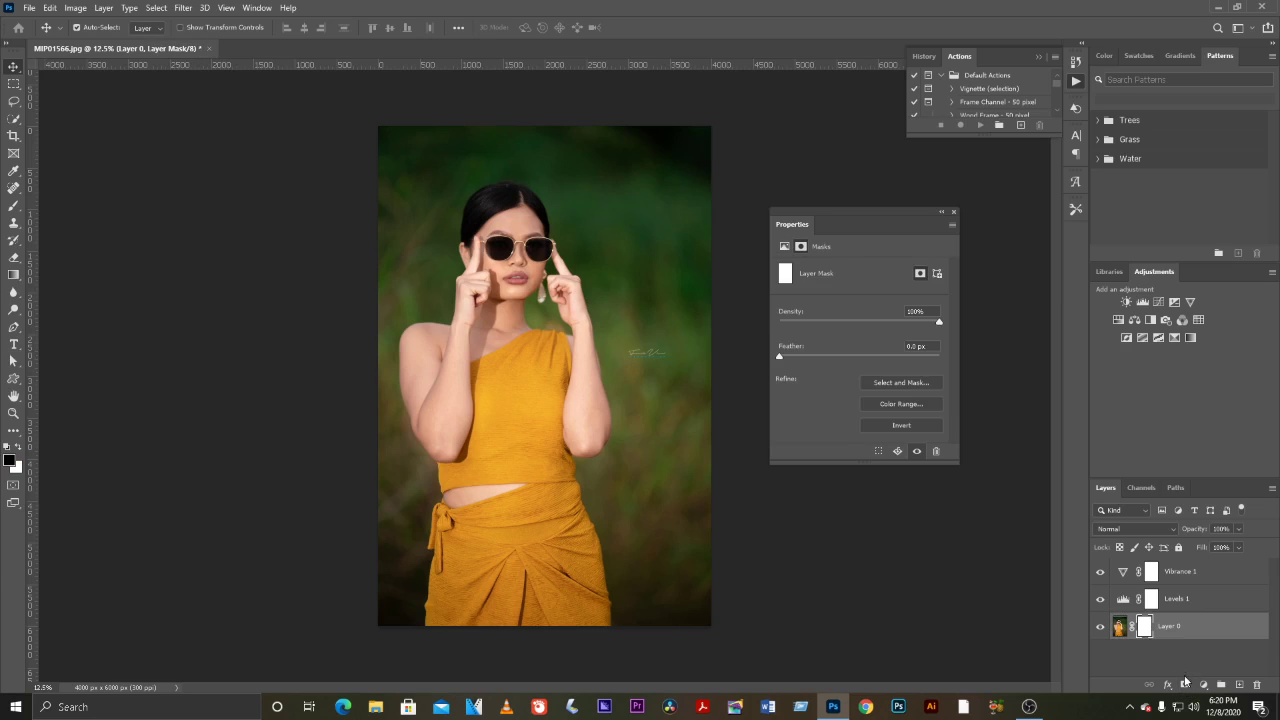
{"action": "left_click", "coordinate": [1185, 684]}
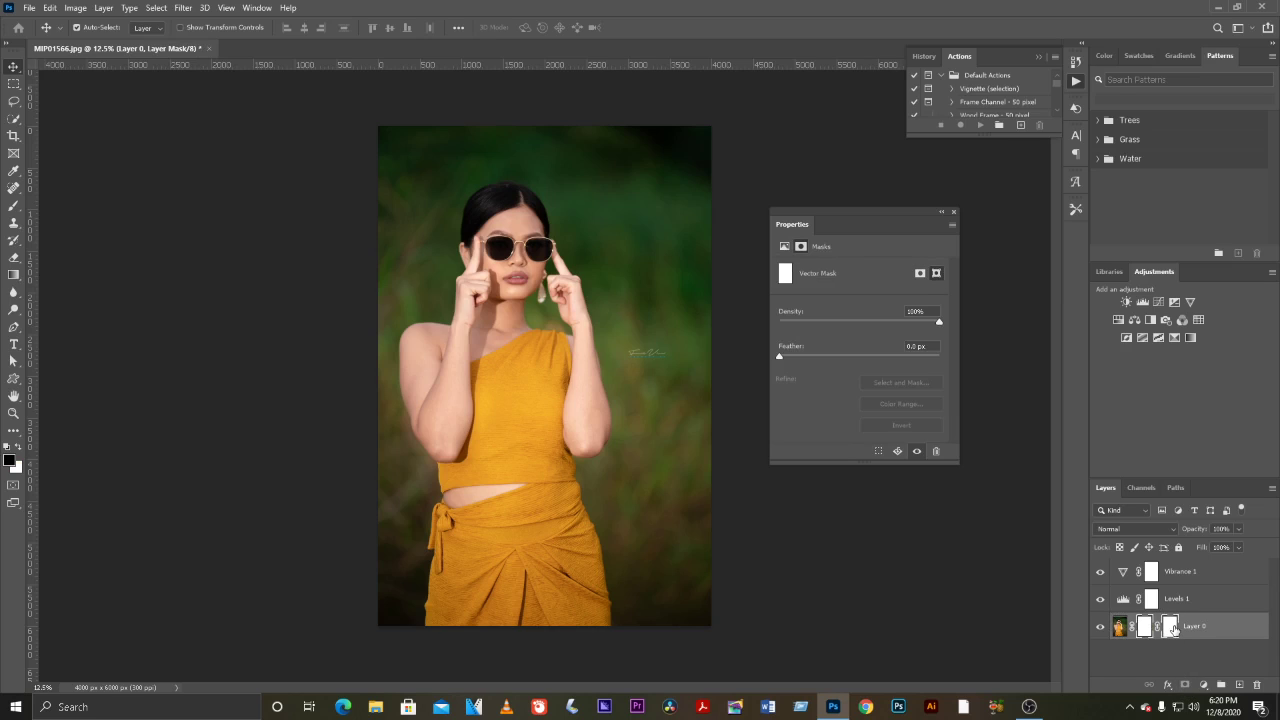
{"action": "right_click", "coordinate": [1174, 628]}
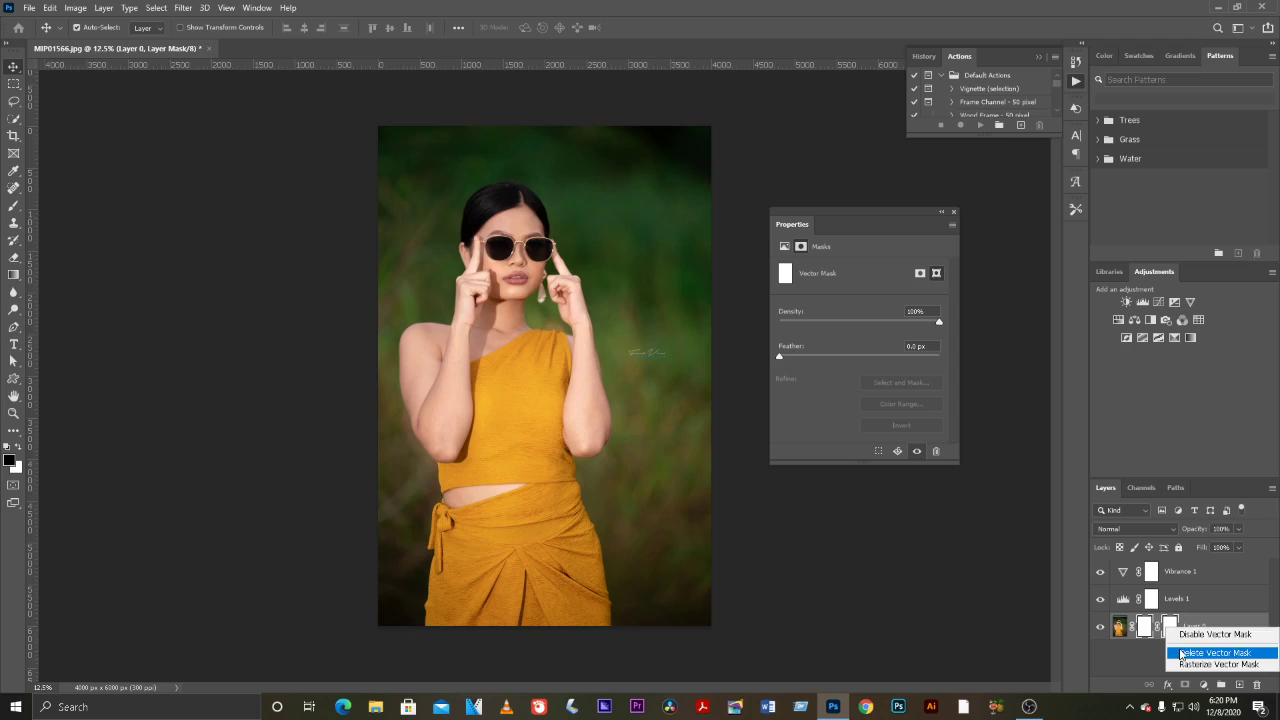
{"action": "left_click", "coordinate": [1188, 654]}
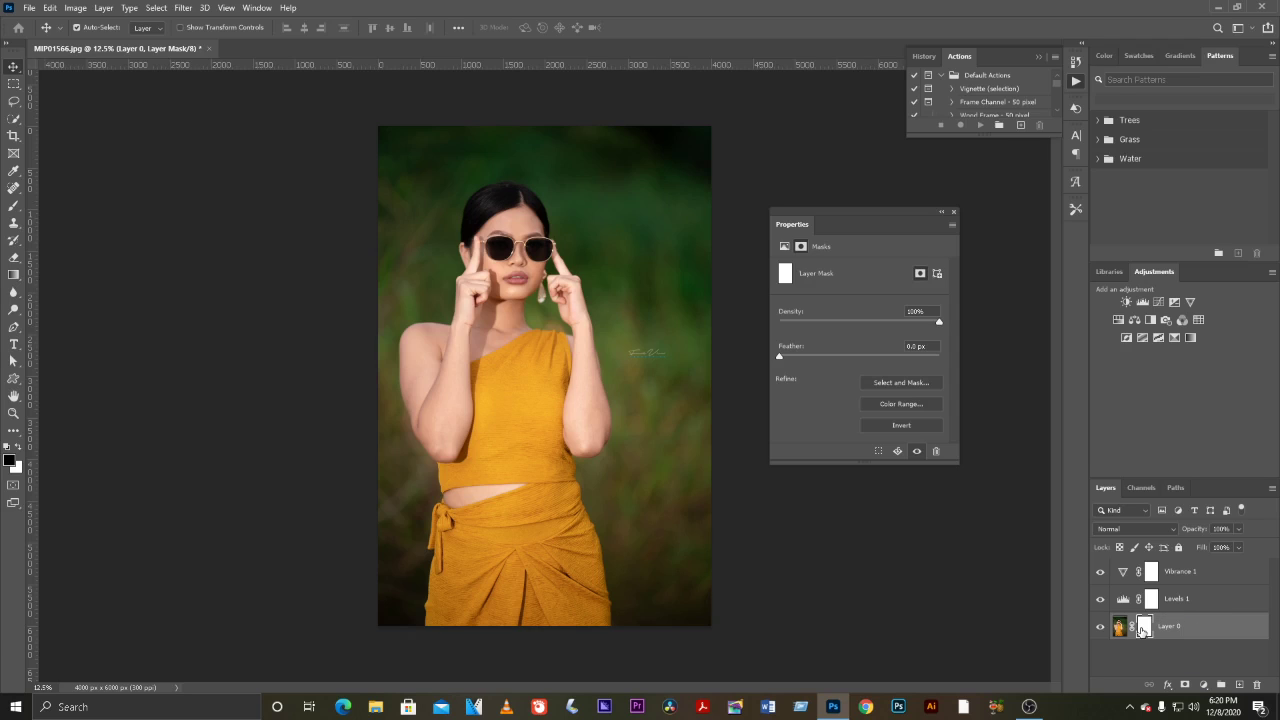
- Step the layer selection up and down the stack, ending on Layer 0
{"action": "key", "text": "alt+bracketright"}
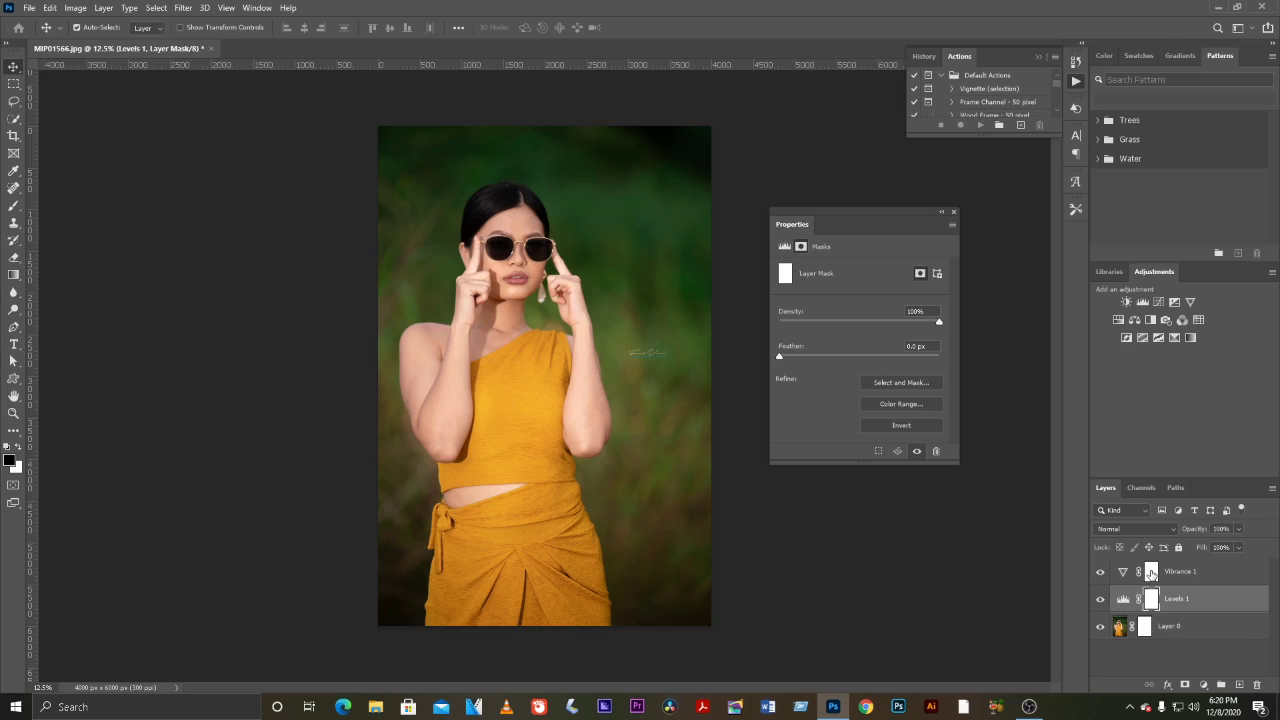
{"action": "key", "text": "alt+bracketright"}
{"action": "left_click", "coordinate": [1151, 638]}
{"action": "key", "text": "alt+bracketright"}
{"action": "key", "text": "alt+bracketright"}
{"action": "key", "text": "alt+bracketleft"}
{"action": "left_click", "coordinate": [1146, 630]}
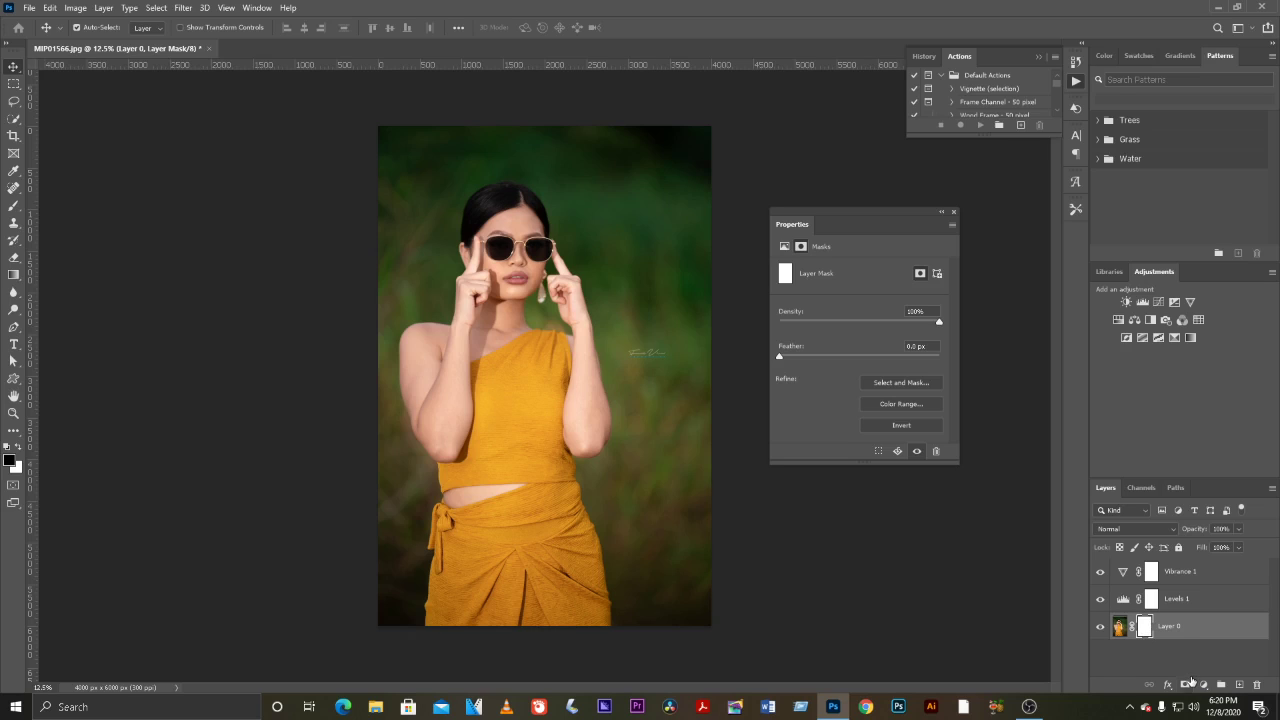
- Delete Levels 1's mask, set input levels 0/1.04/223, and add a new mask feathered 24.4 px
{"action": "right_click", "coordinate": [1154, 598]}
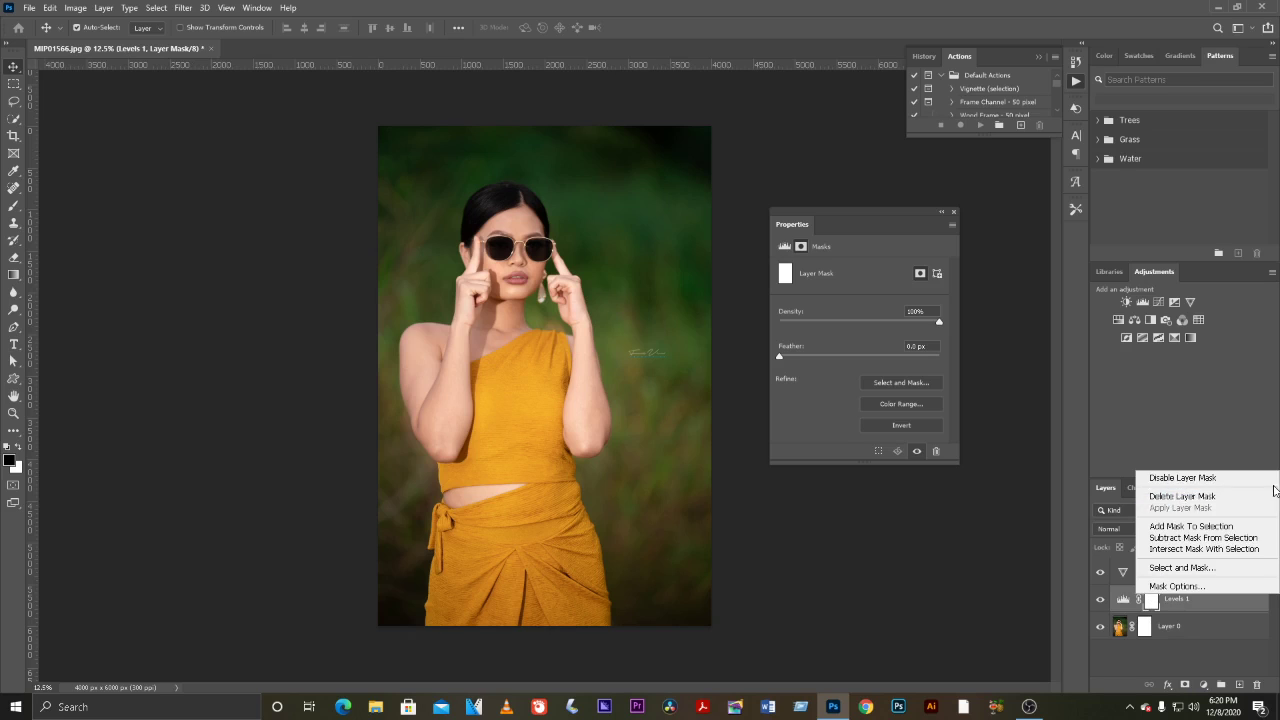
{"action": "left_click", "coordinate": [1180, 496]}
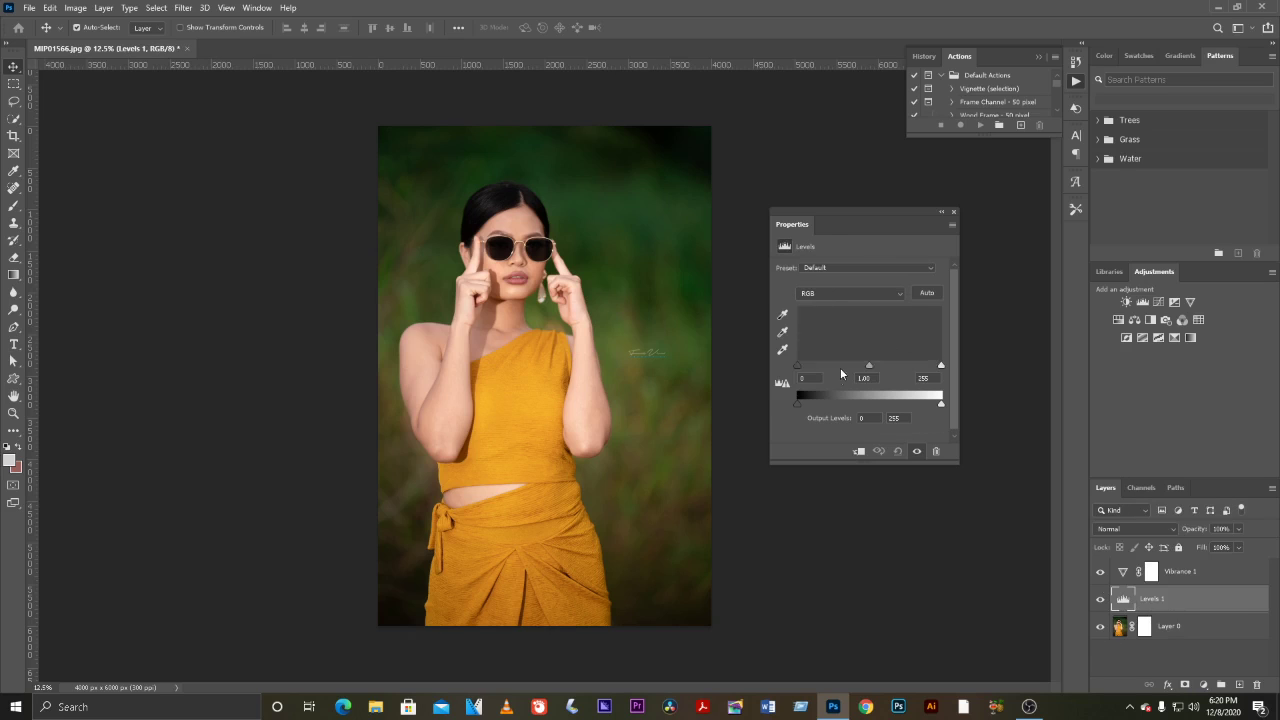
{"action": "left_click_drag", "start_coordinate": [869, 366], "coordinate": [923, 366]}
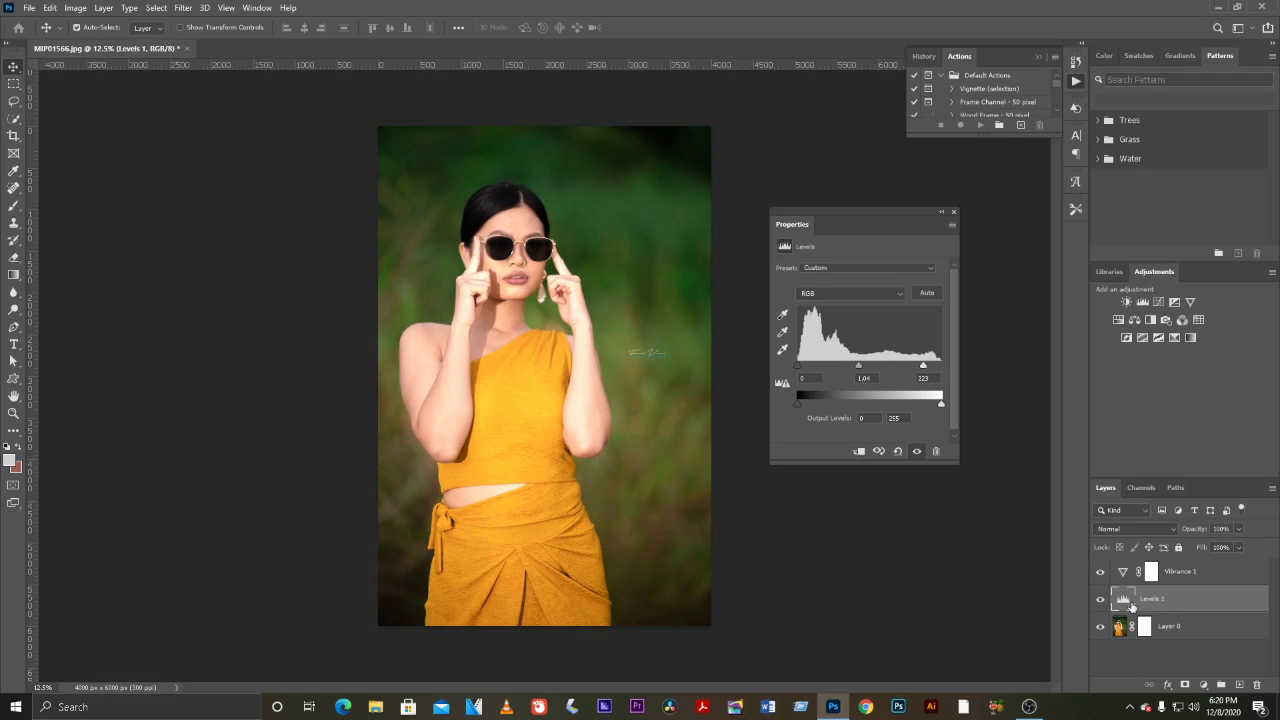
{"action": "left_click", "coordinate": [1185, 684]}
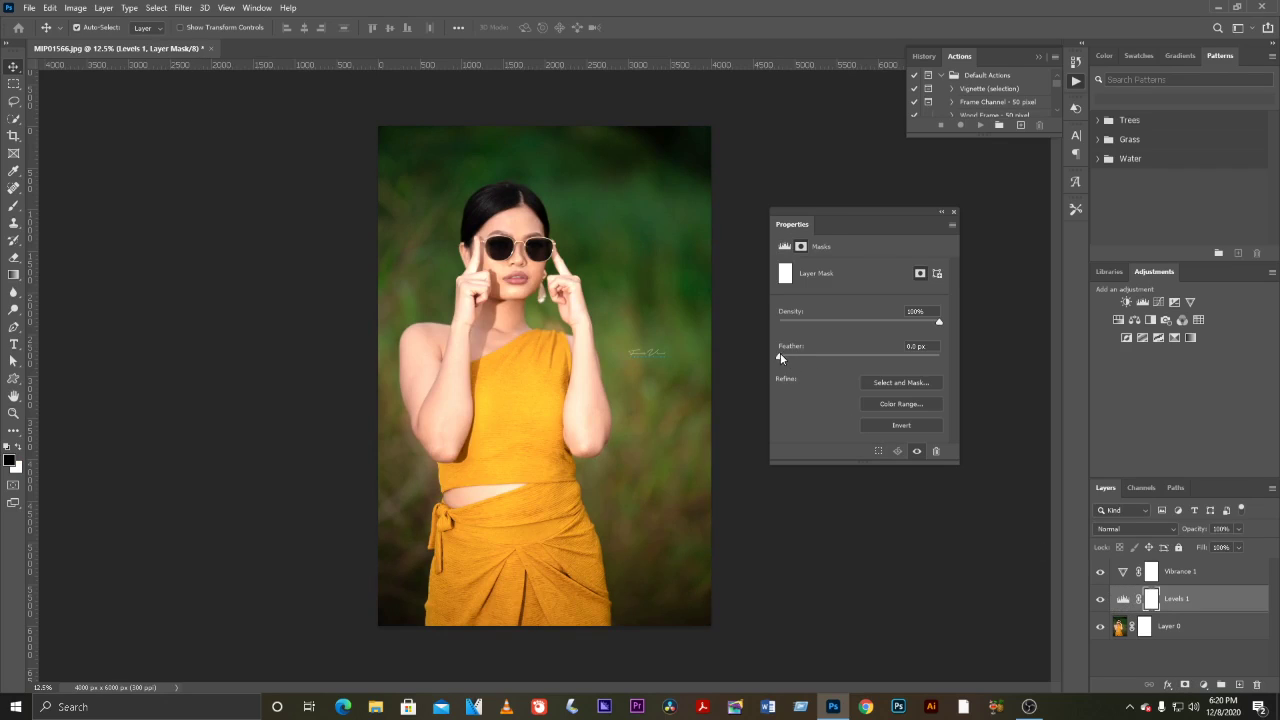
{"action": "left_click_drag", "start_coordinate": [779, 356], "coordinate": [852, 356]}
{"action": "left_click", "coordinate": [1124, 599]}
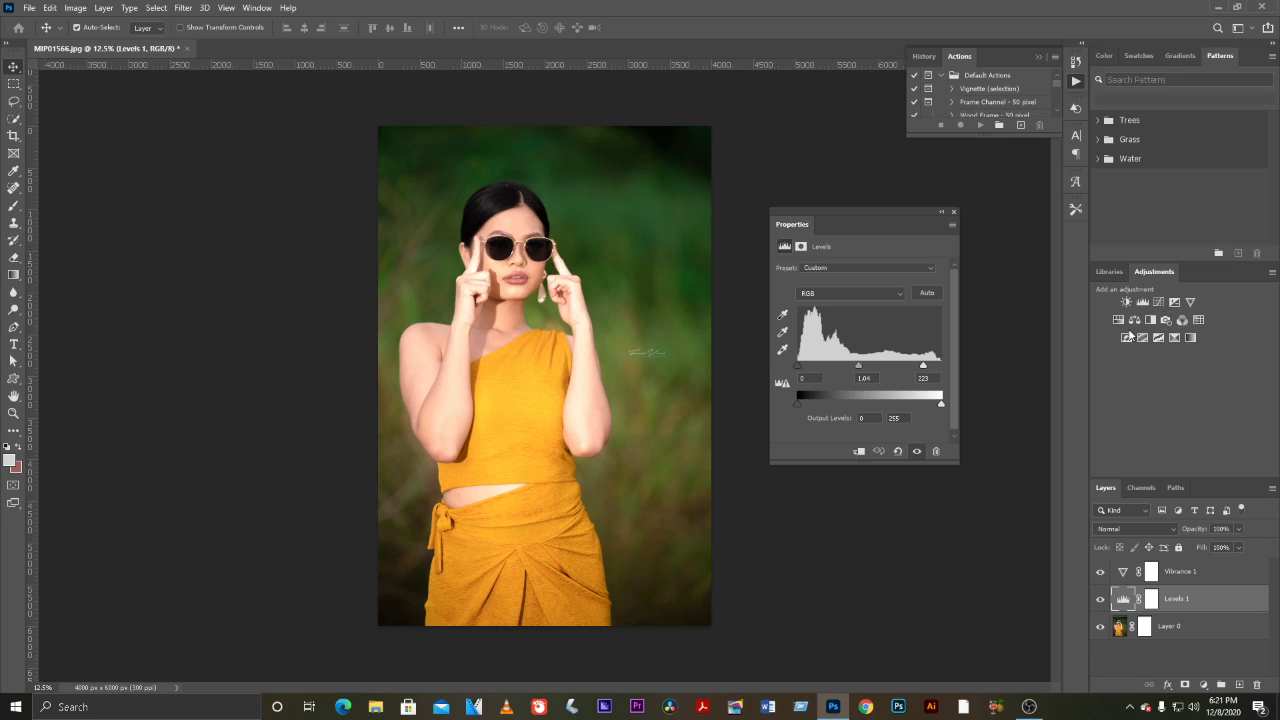
{"action": "left_click", "coordinate": [1151, 599]}
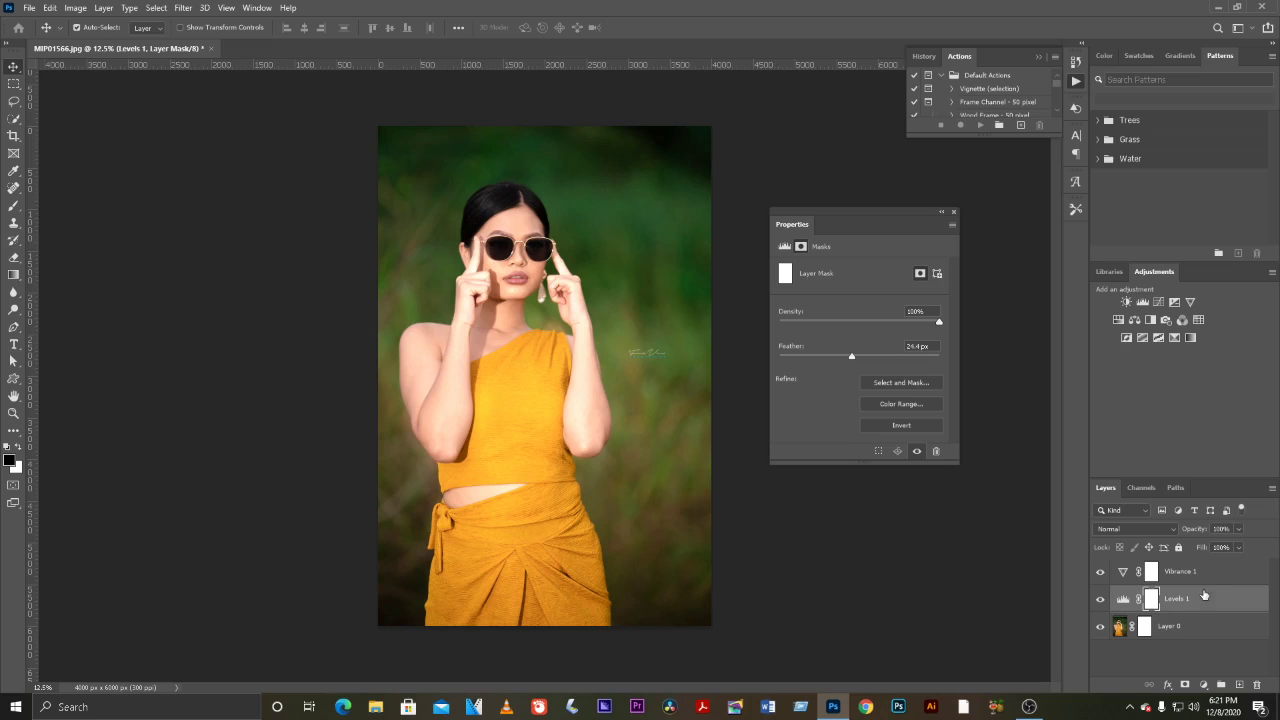
- Reopen the Levels 1 settings and drag the midtone slider to 1.71
{"action": "left_click", "coordinate": [955, 213]}
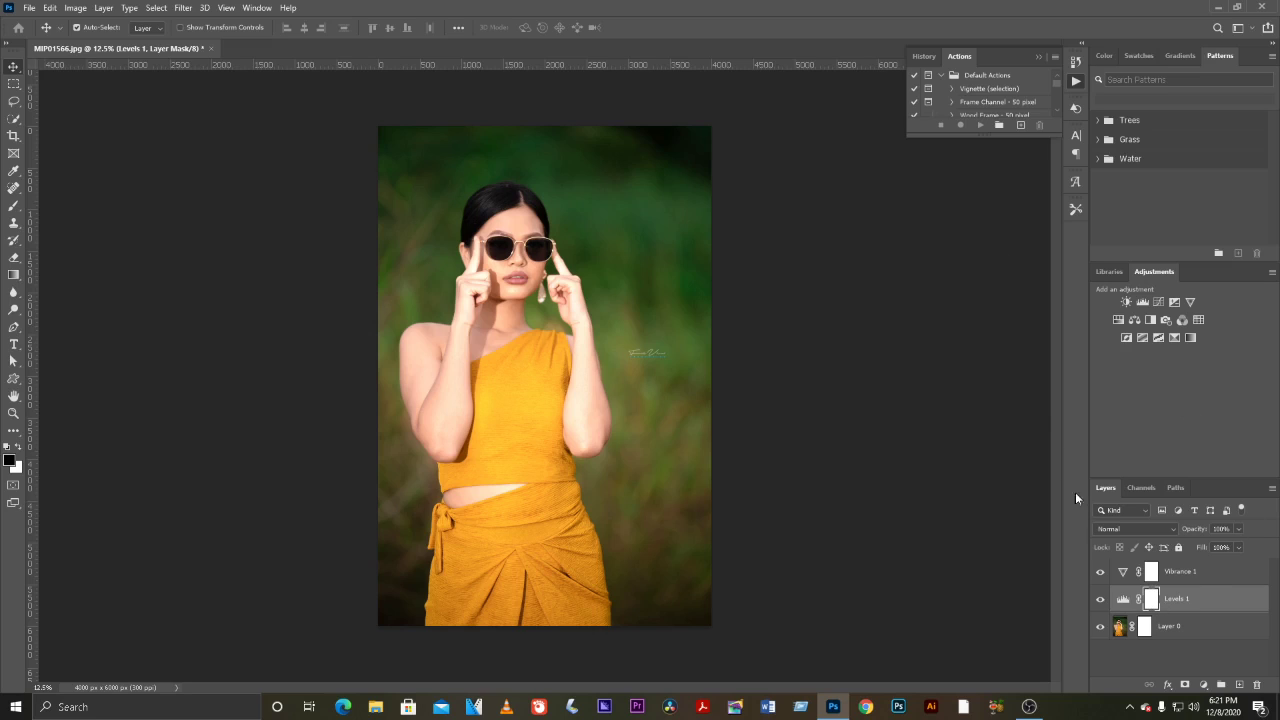
{"action": "left_click", "coordinate": [1124, 598]}
{"action": "double_click", "coordinate": [1124, 601]}
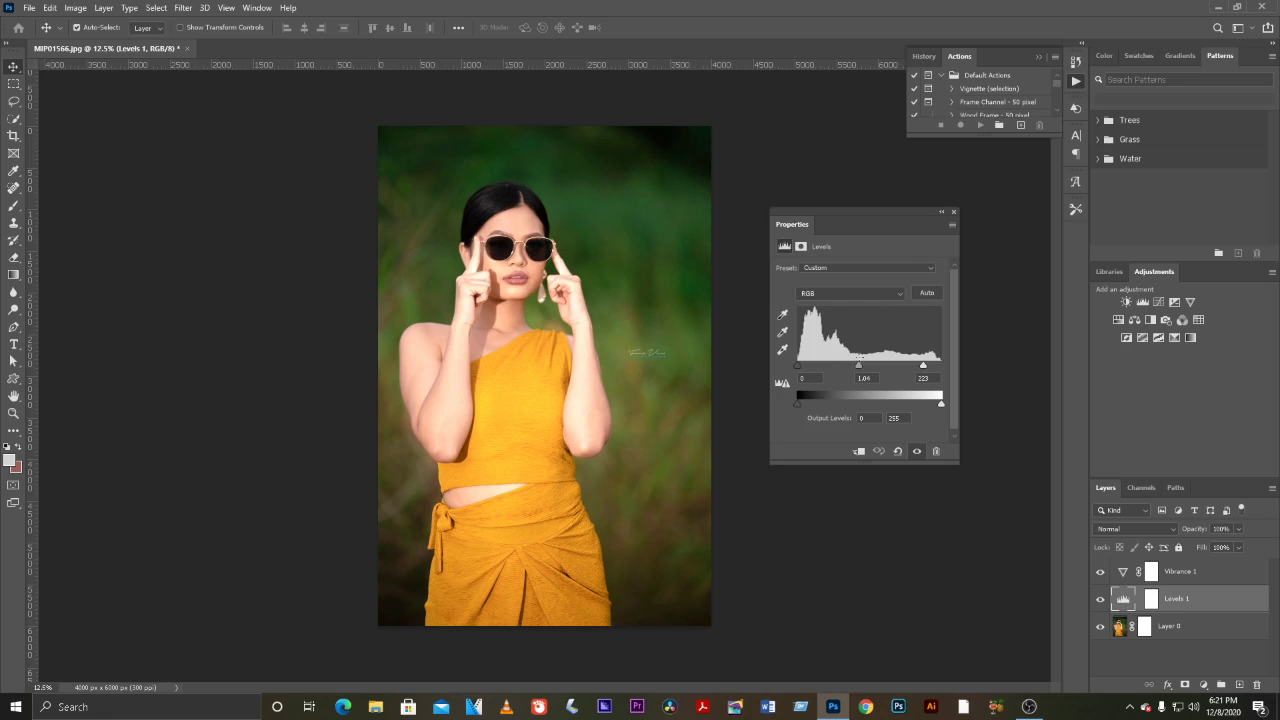
{"action": "left_click_drag", "start_coordinate": [859, 368], "coordinate": [837, 368]}
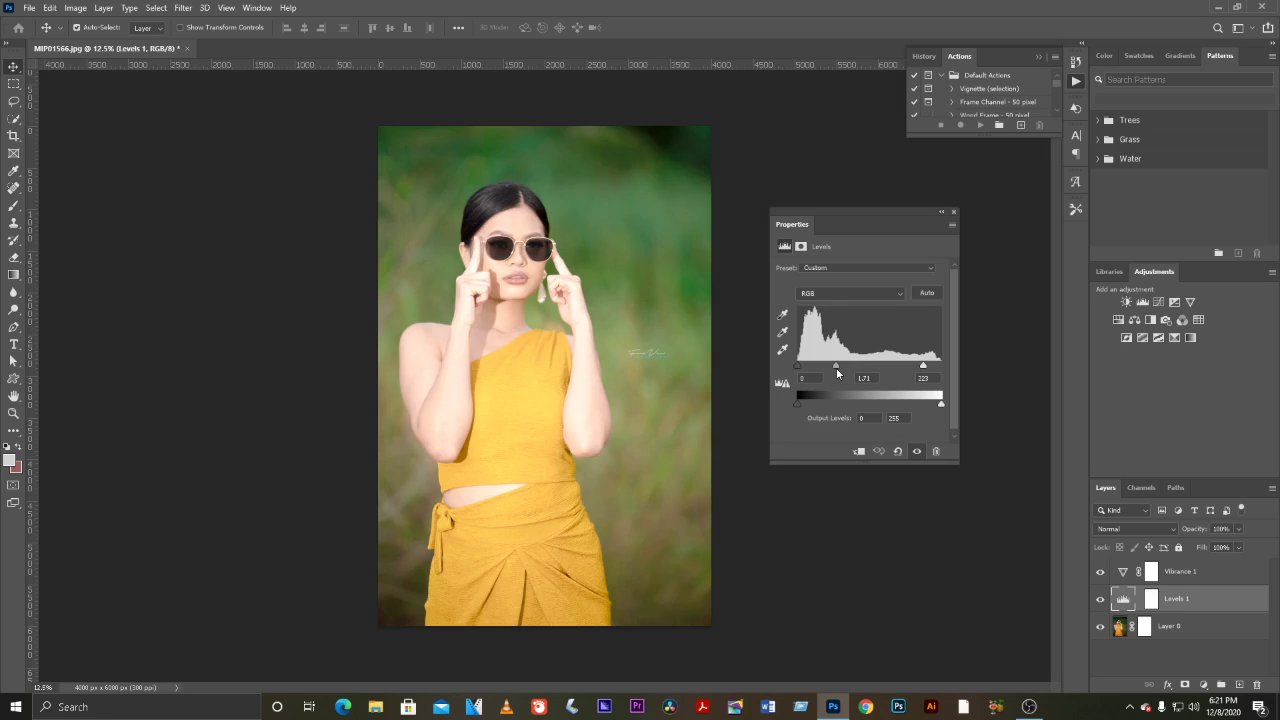
{"action": "left_click", "coordinate": [1151, 599]}
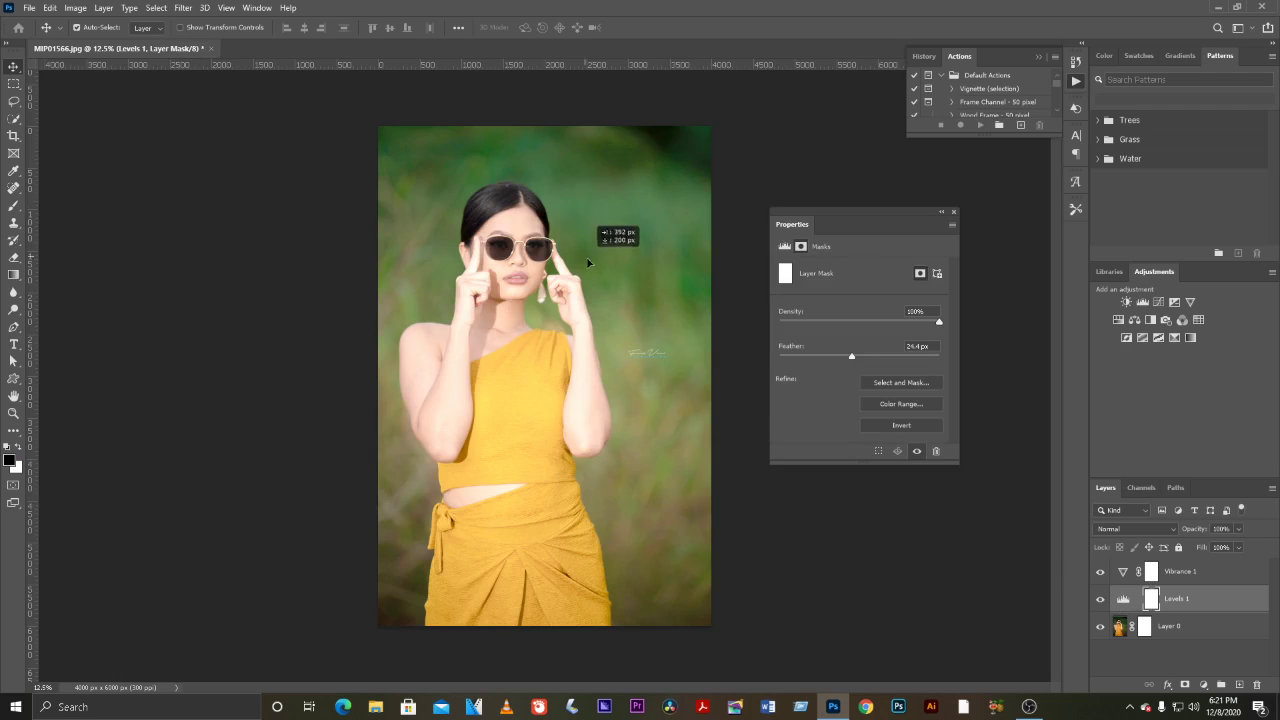
- Undo an accidental photo move, then switch between Levels 1's mask and adjustment settings
{"action": "left_click", "coordinate": [1123, 599]}
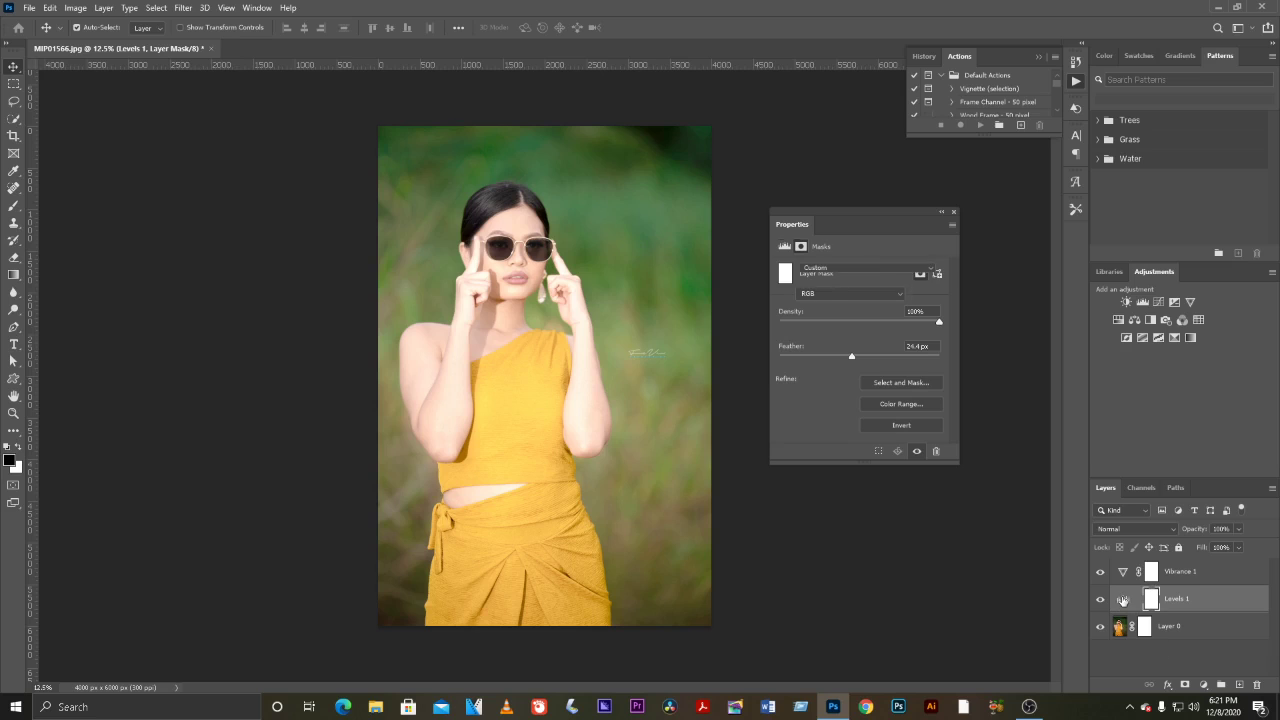
{"action": "mouse_move", "coordinate": [611, 325]}
{"action": "left_mouse_down"}
{"action": "mouse_move", "coordinate": [631, 394]}
{"action": "mouse_move", "coordinate": [614, 351]}
{"action": "left_mouse_up"}
{"action": "key", "text": "ctrl+z"}
{"action": "left_click", "coordinate": [1151, 598]}
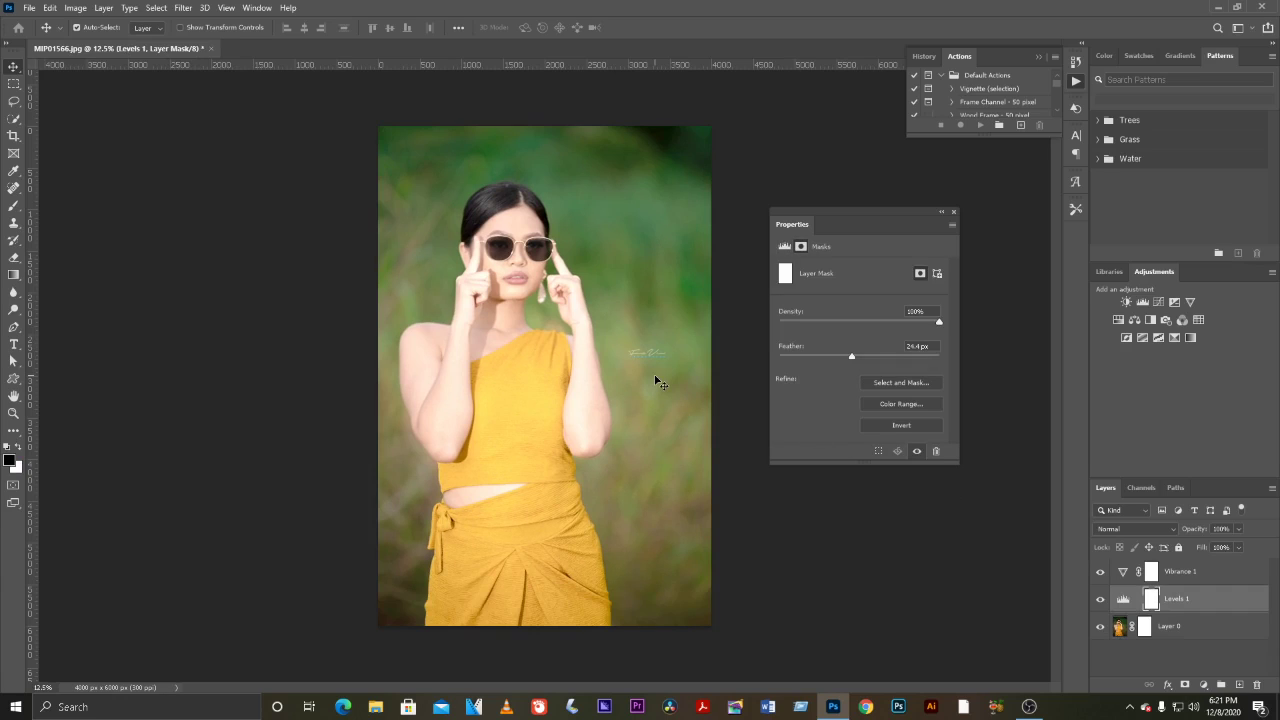
{"action": "mouse_move", "coordinate": [654, 374]}
{"action": "left_mouse_down"}
{"action": "mouse_move", "coordinate": [683, 441]}
{"action": "mouse_move", "coordinate": [670, 282]}
{"action": "mouse_move", "coordinate": [680, 305]}
{"action": "left_mouse_up"}
{"action": "left_click", "coordinate": [1123, 602]}
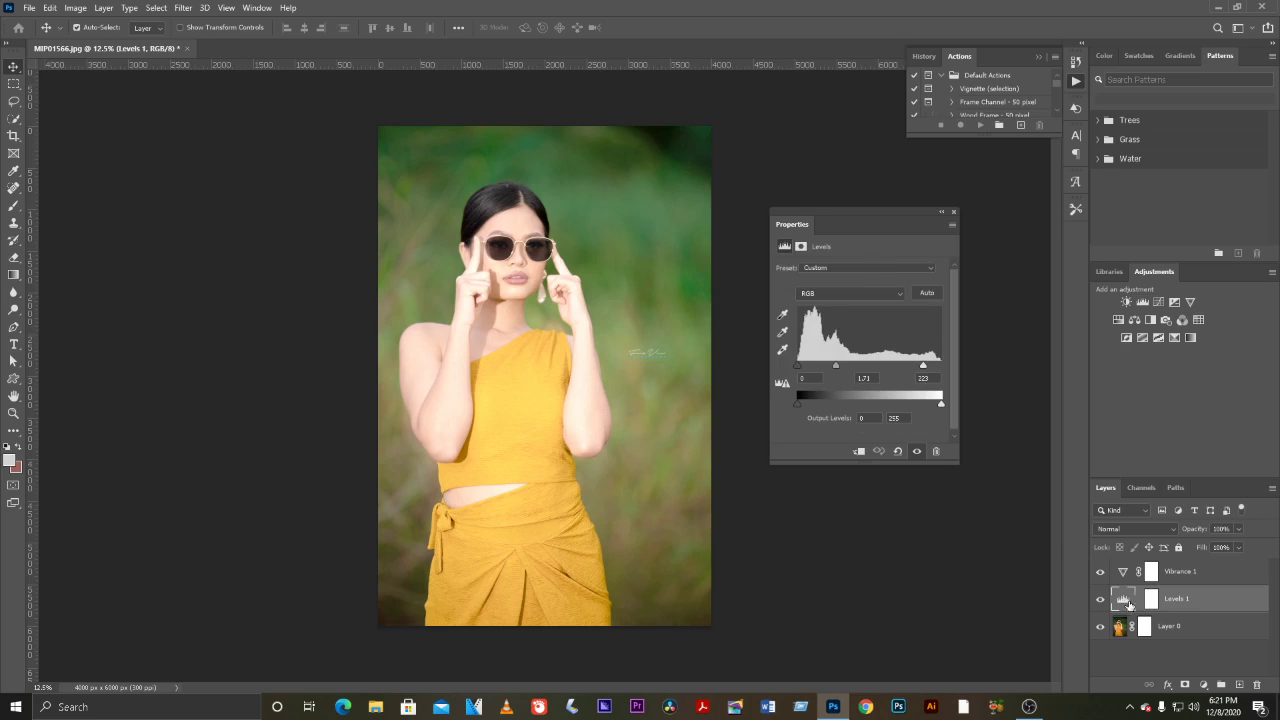
{"action": "left_click", "coordinate": [1153, 602]}
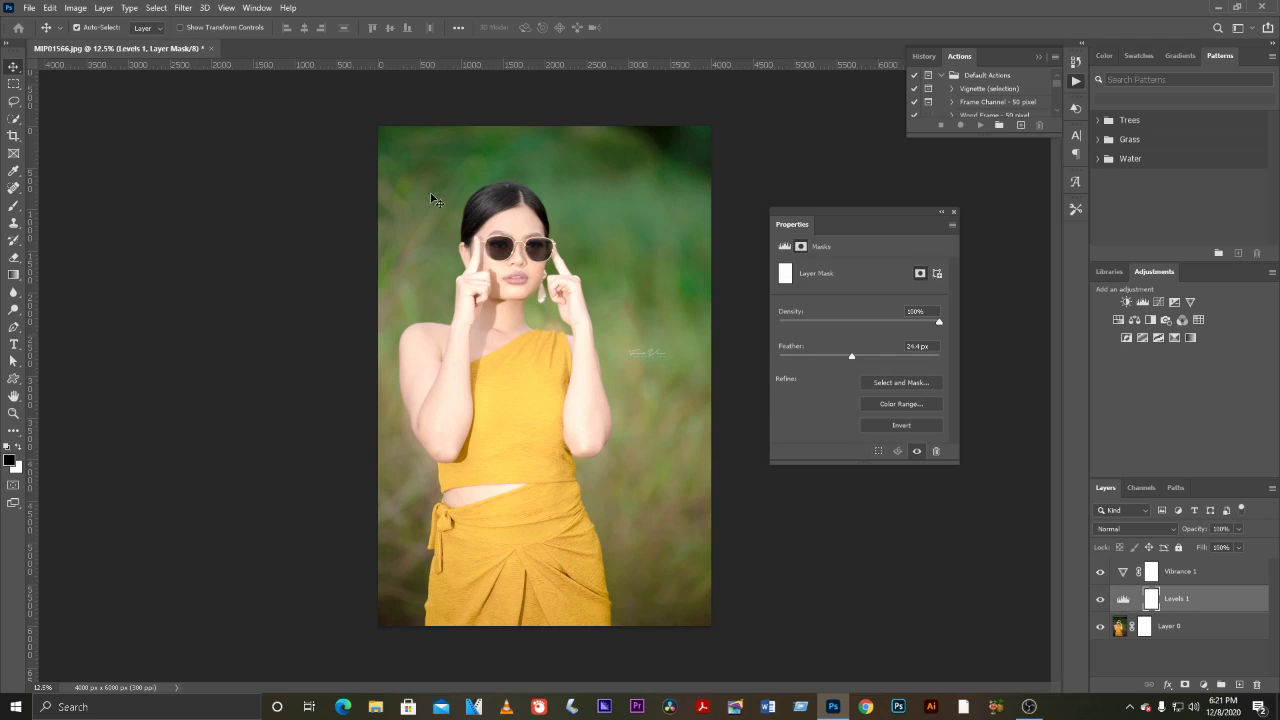
{"action": "left_click", "coordinate": [13, 205]}
{"action": "left_click_drag", "start_coordinate": [586, 309], "coordinate": [640, 309]}
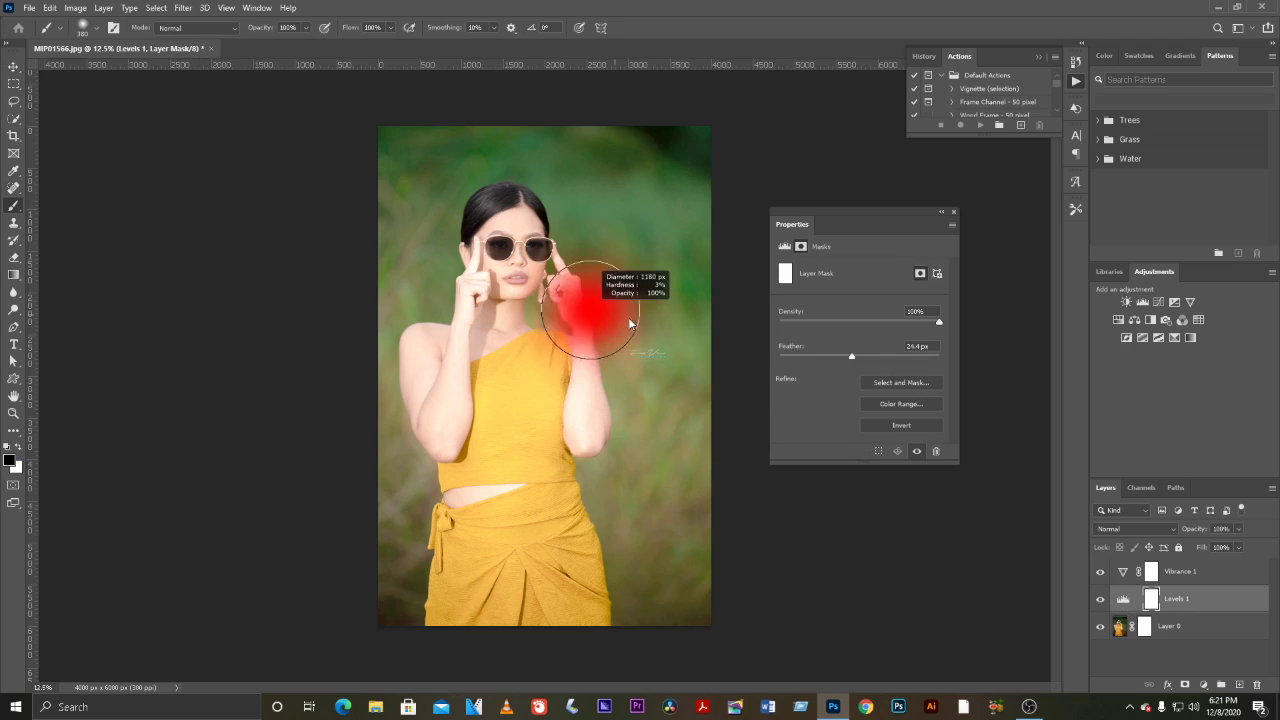
{"action": "left_click_drag", "start_coordinate": [643, 376], "coordinate": [663, 357]}
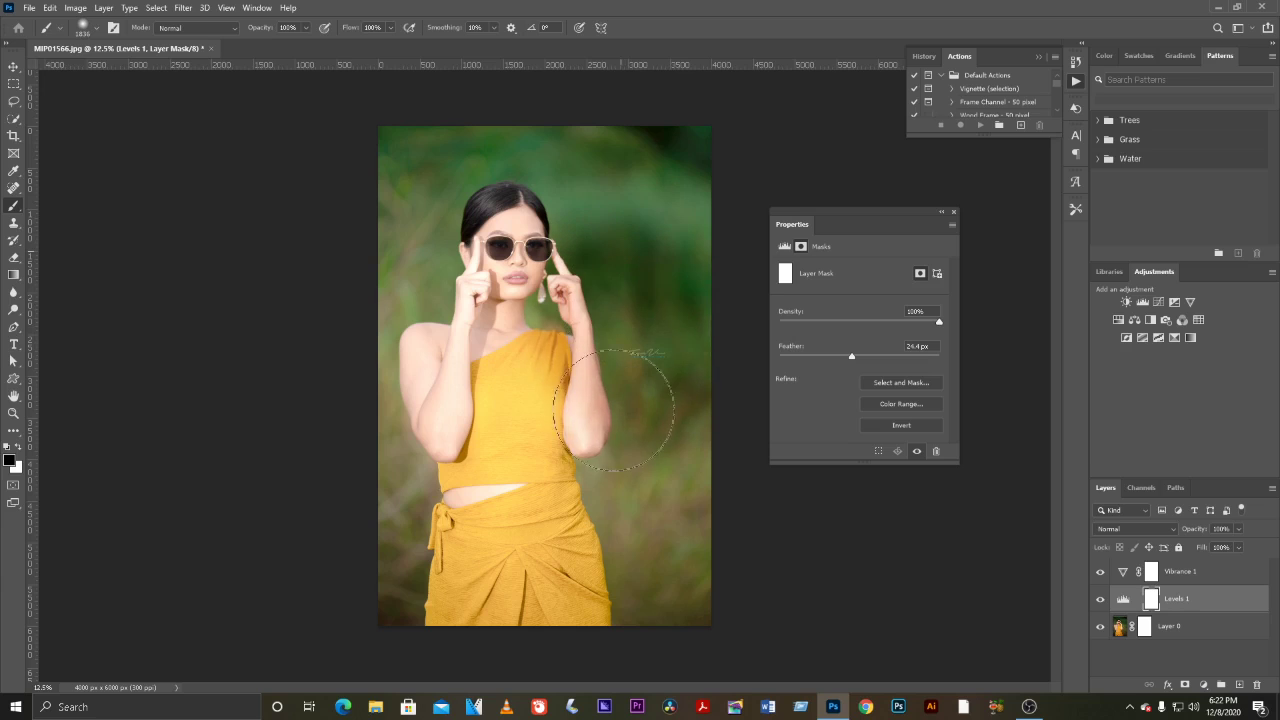
{"action": "left_click", "coordinate": [1124, 600]}
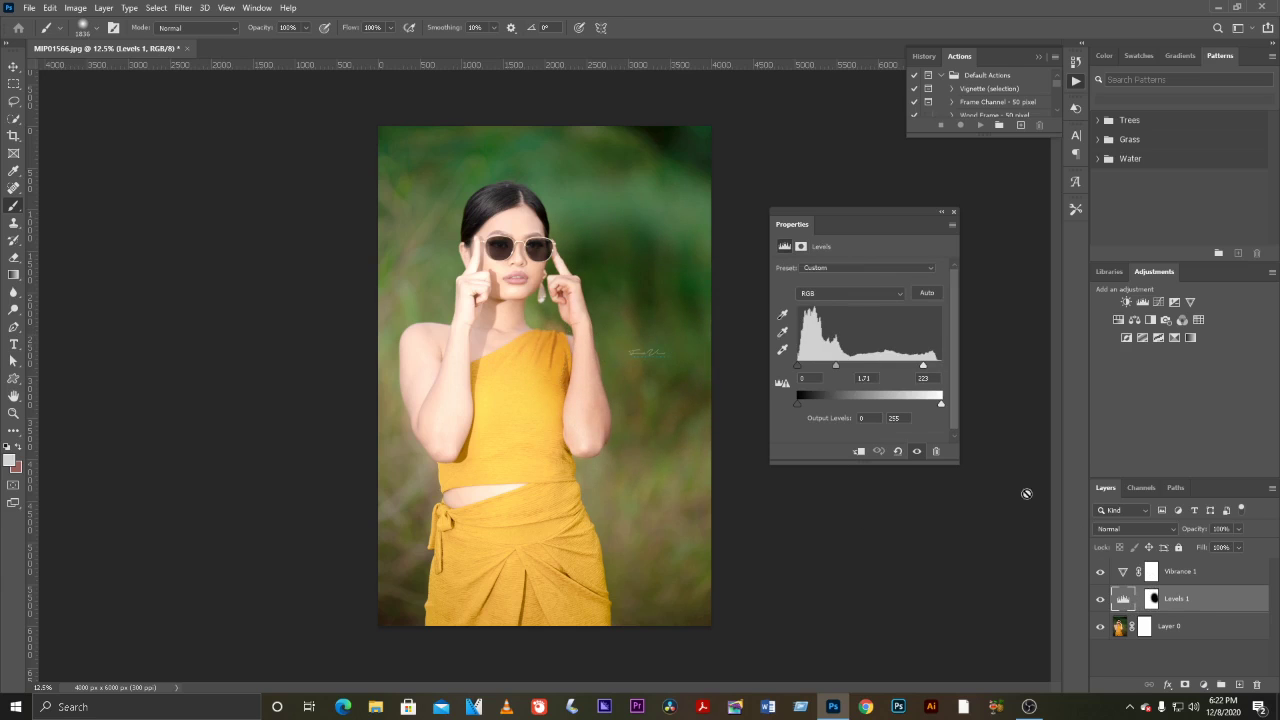
{"action": "mouse_move", "coordinate": [923, 368]}
{"action": "left_mouse_down"}
{"action": "mouse_move", "coordinate": [819, 372]}
{"action": "mouse_move", "coordinate": [859, 370]}
{"action": "left_mouse_up"}
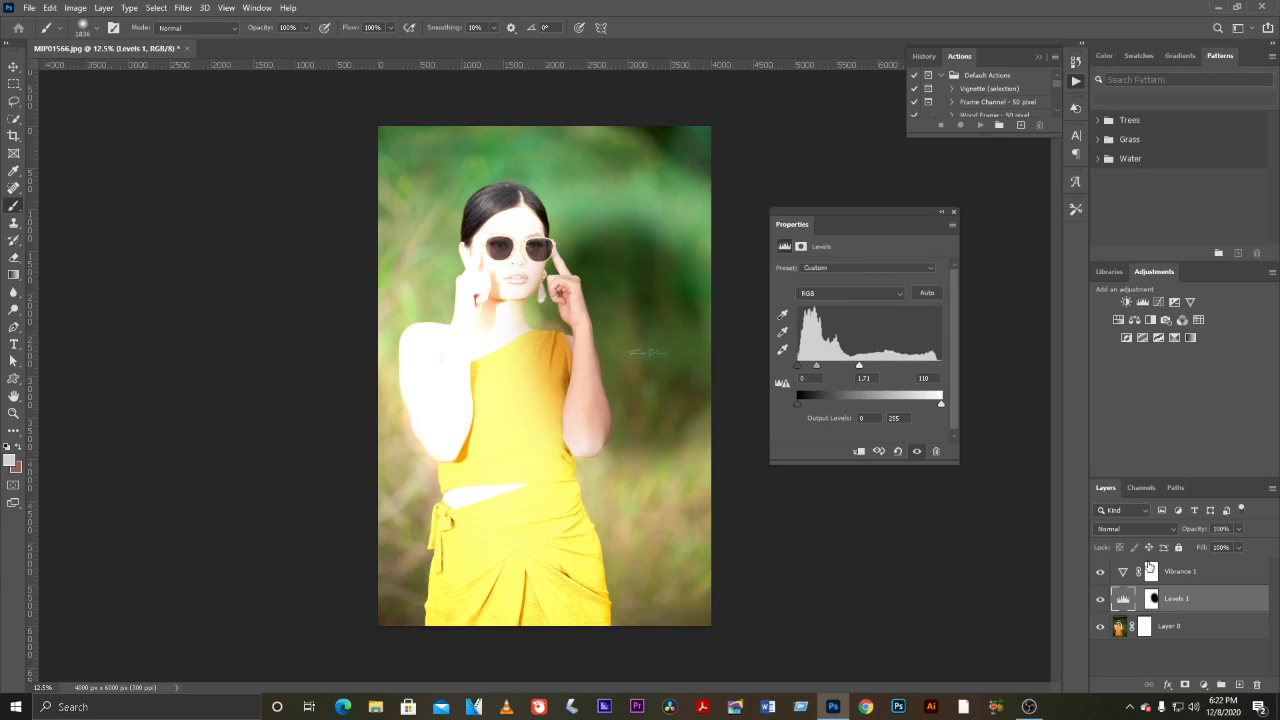
{"action": "left_click", "coordinate": [1152, 600]}
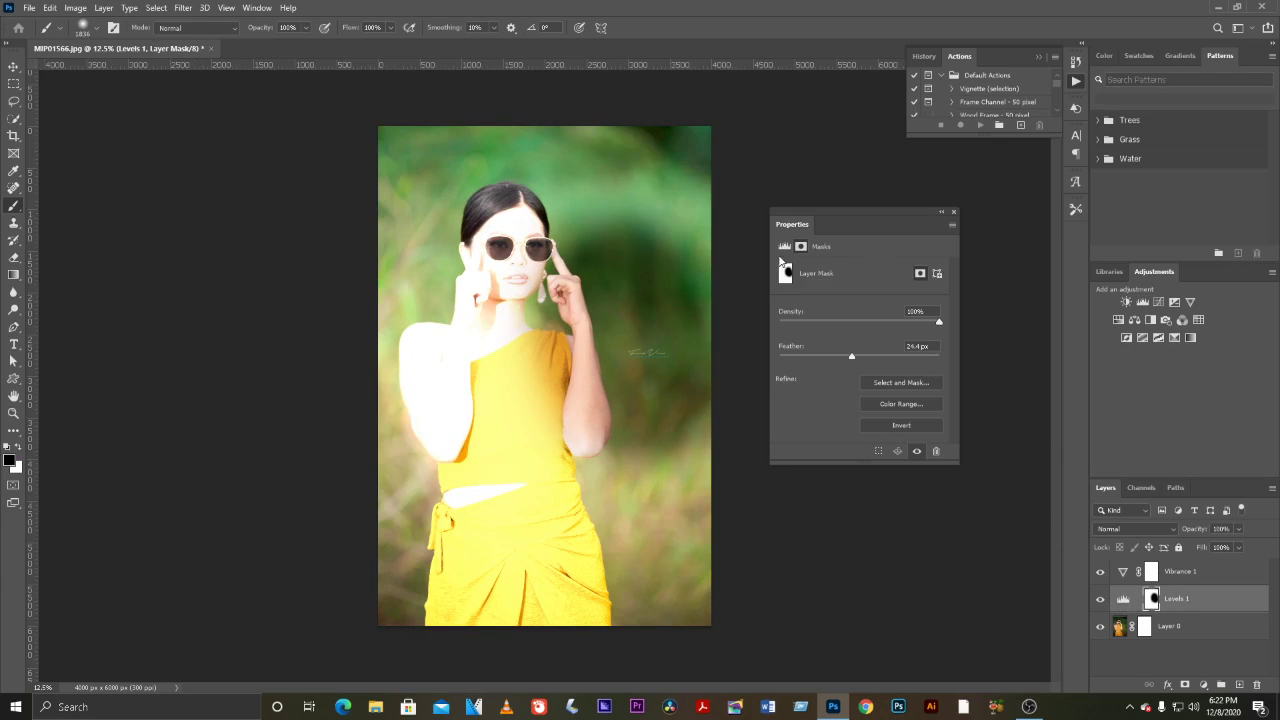
{"action": "left_click", "coordinate": [13, 66]}
{"action": "mouse_move", "coordinate": [566, 418]}
{"action": "left_mouse_down"}
{"action": "mouse_move", "coordinate": [474, 360]}
{"action": "mouse_move", "coordinate": [515, 405]}
{"action": "mouse_move", "coordinate": [530, 400]}
{"action": "left_mouse_up"}
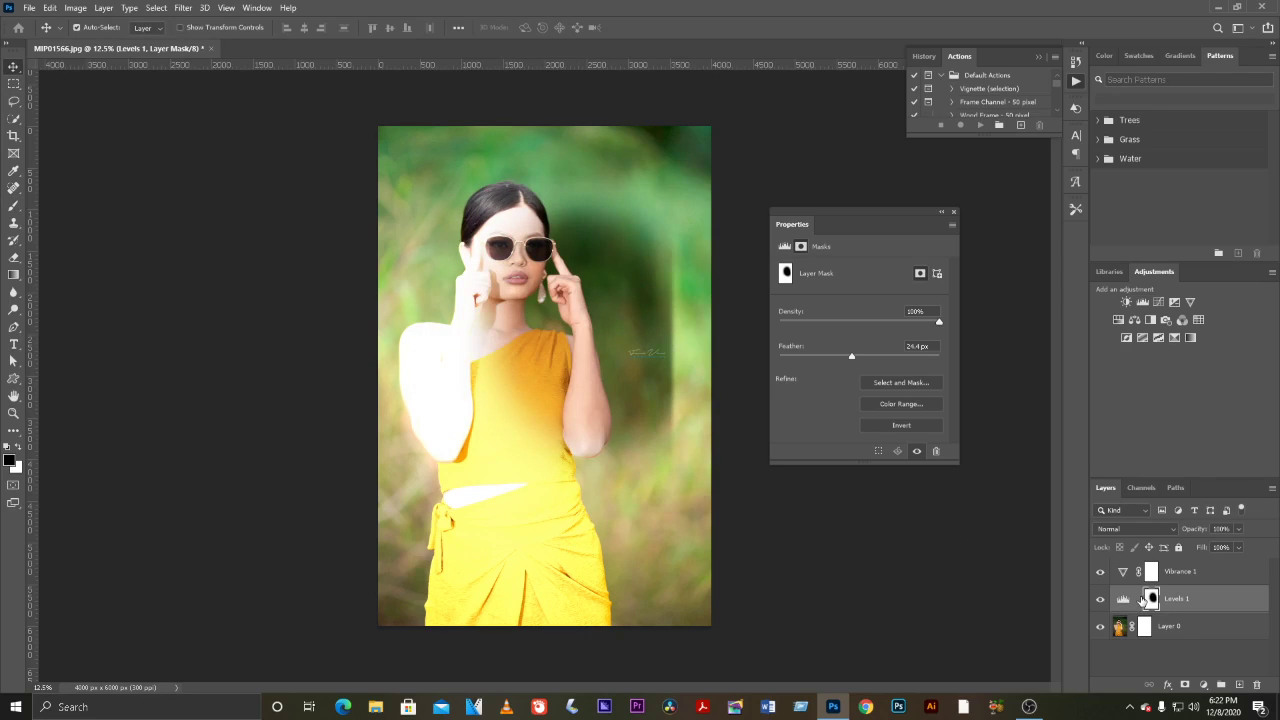
{"action": "left_click", "coordinate": [1123, 598]}
{"action": "mouse_move", "coordinate": [640, 300]}
{"action": "left_mouse_down"}
{"action": "mouse_move", "coordinate": [588, 298]}
{"action": "mouse_move", "coordinate": [632, 307]}
{"action": "left_mouse_up"}
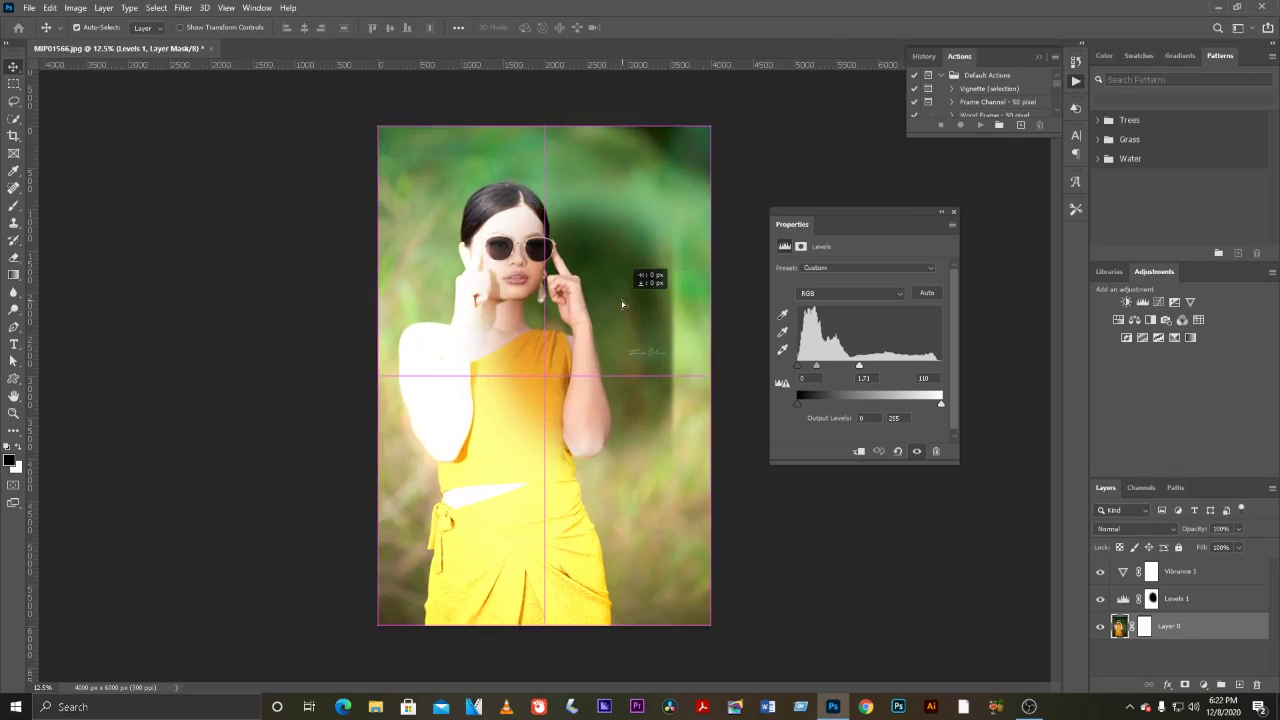
{"action": "left_click_drag", "start_coordinate": [632, 307], "coordinate": [618, 303]}
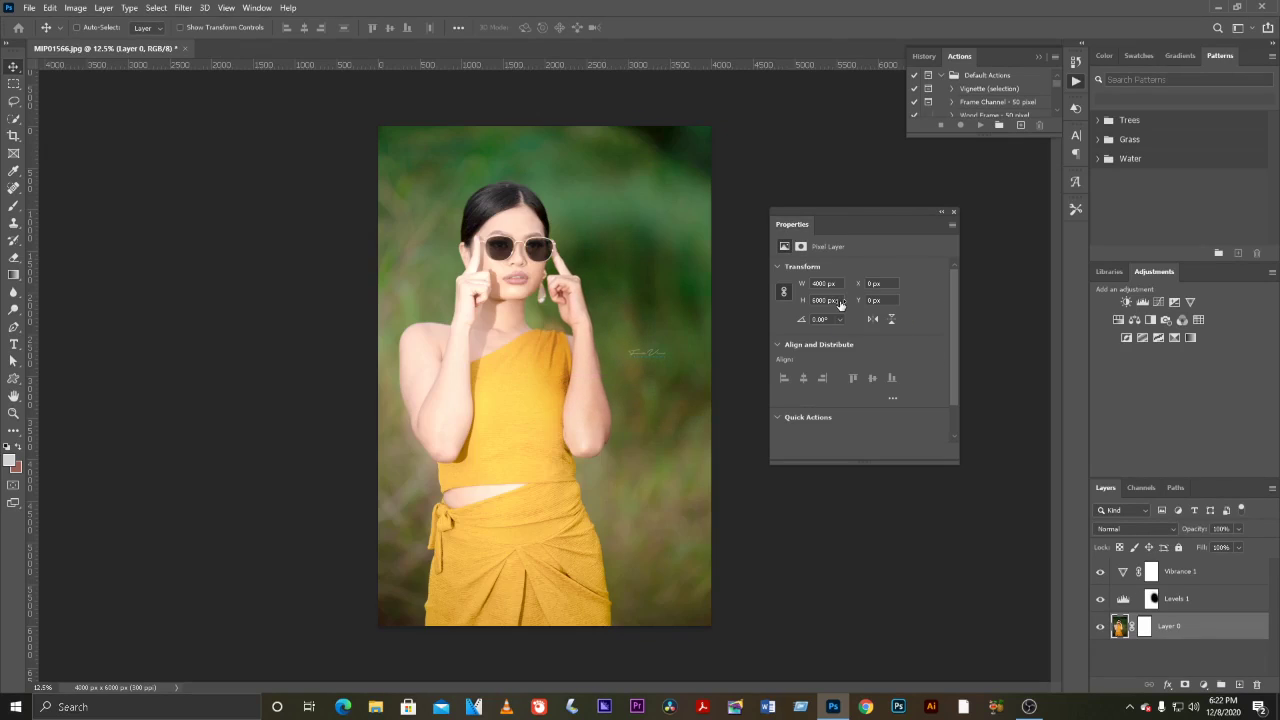
- Select Levels 1 and then Vibrance 1, and delete the Vibrance 1 layer
{"action": "left_click", "coordinate": [1123, 600]}
{"action": "left_click", "coordinate": [1123, 573]}
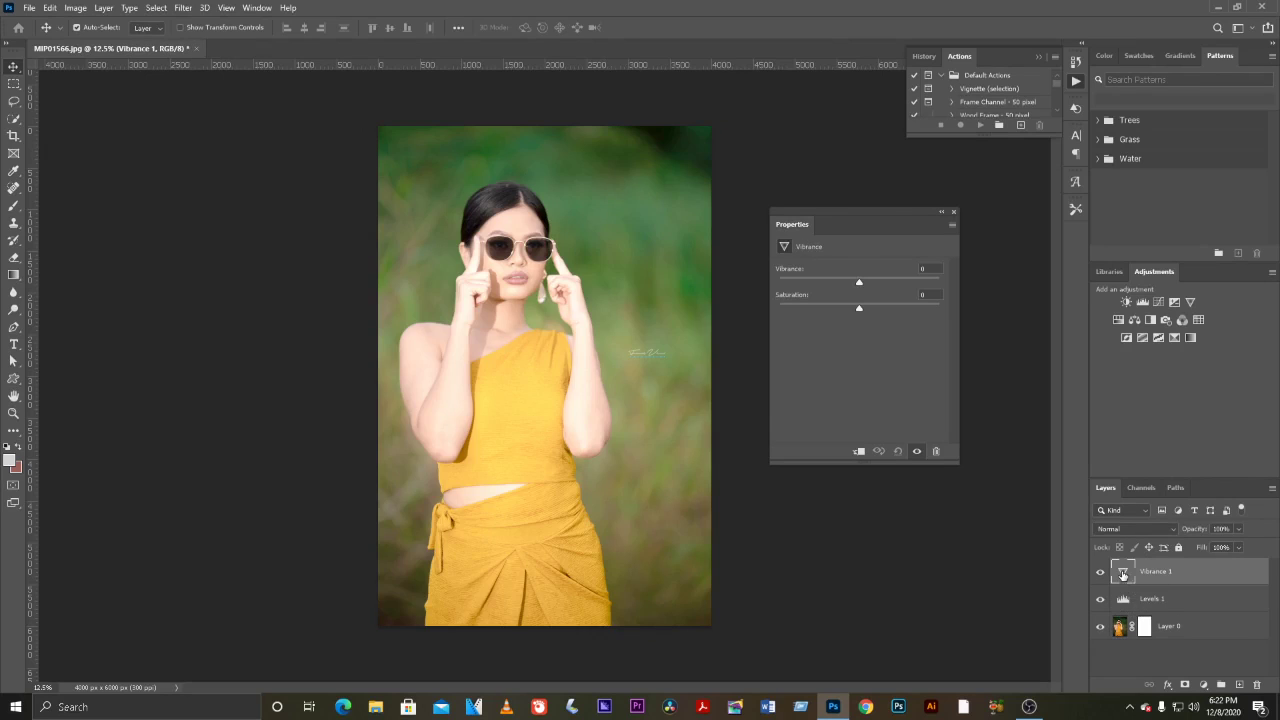
{"action": "key", "text": "Delete"}
{"action": "key", "text": "Delete"}
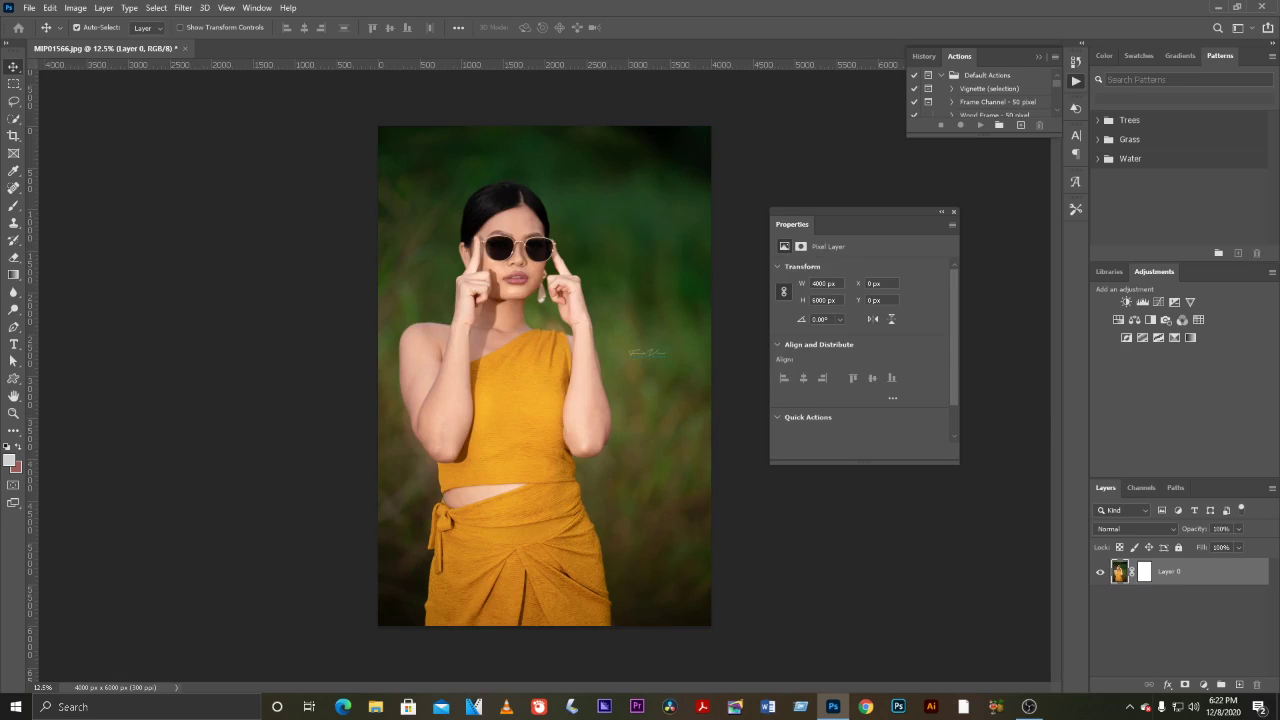
- Apply Layer 0's mask permanently and bring up the layer effects list
{"action": "left_click", "coordinate": [1168, 686]}
{"action": "left_click", "coordinate": [1170, 690]}
{"action": "left_click", "coordinate": [1143, 577]}
{"action": "right_click", "coordinate": [1141, 571]}
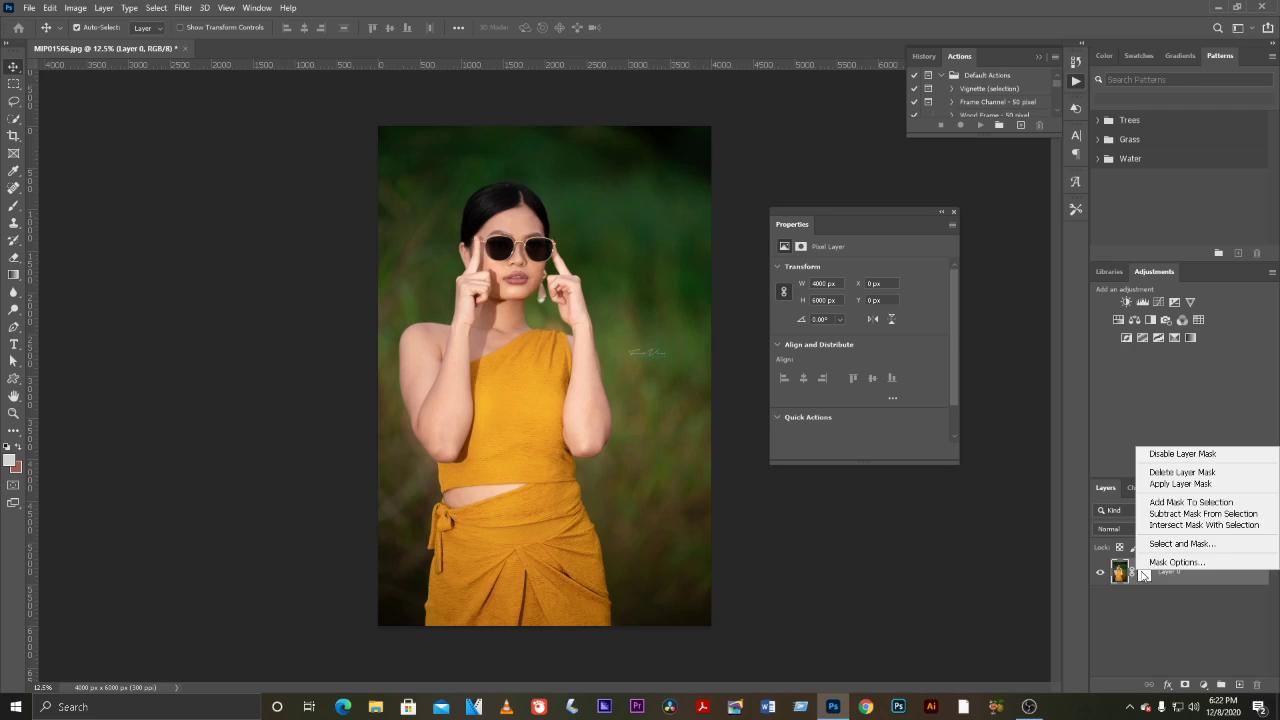
{"action": "left_click", "coordinate": [1180, 484]}
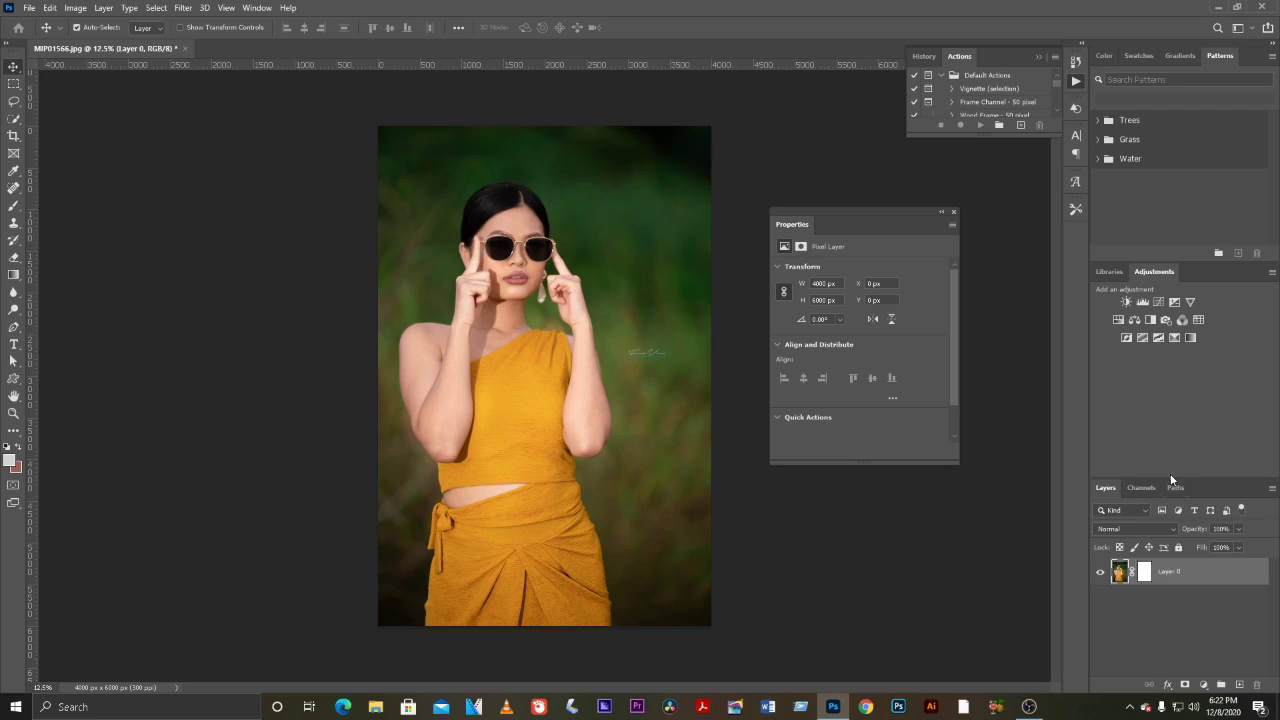
{"action": "left_click", "coordinate": [1167, 686]}
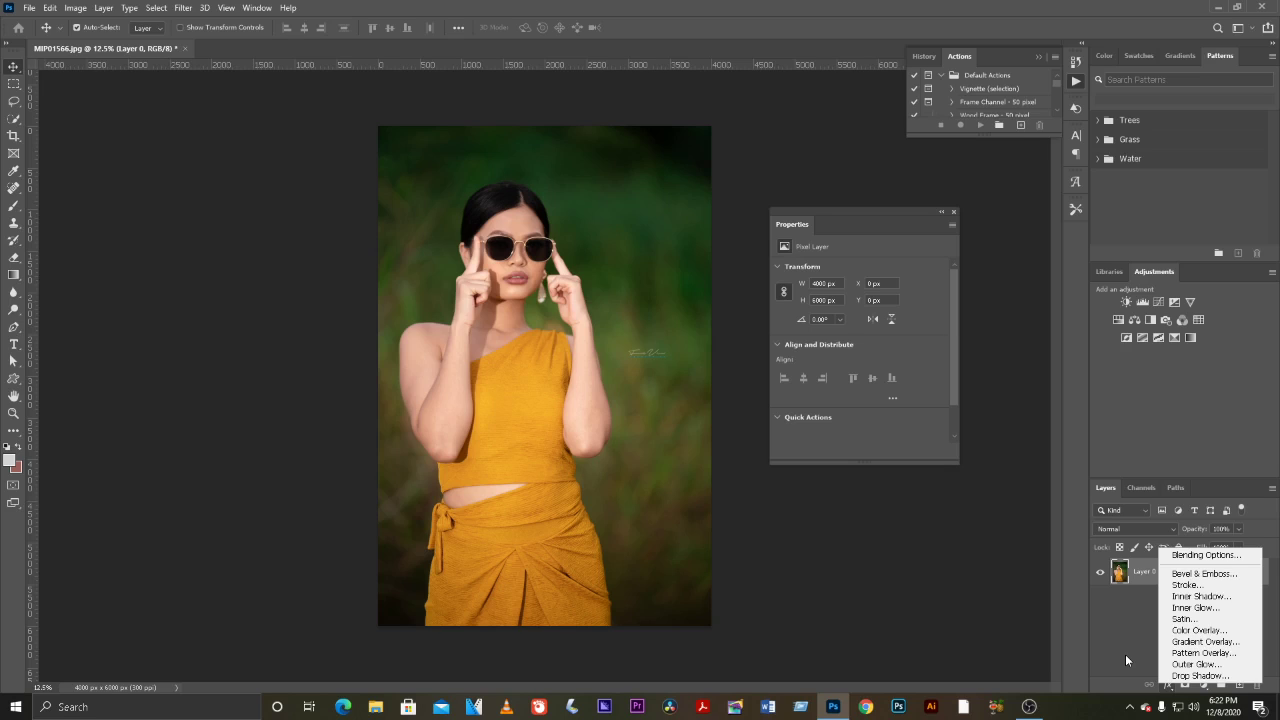
{"action": "left_click", "coordinate": [1170, 685]}
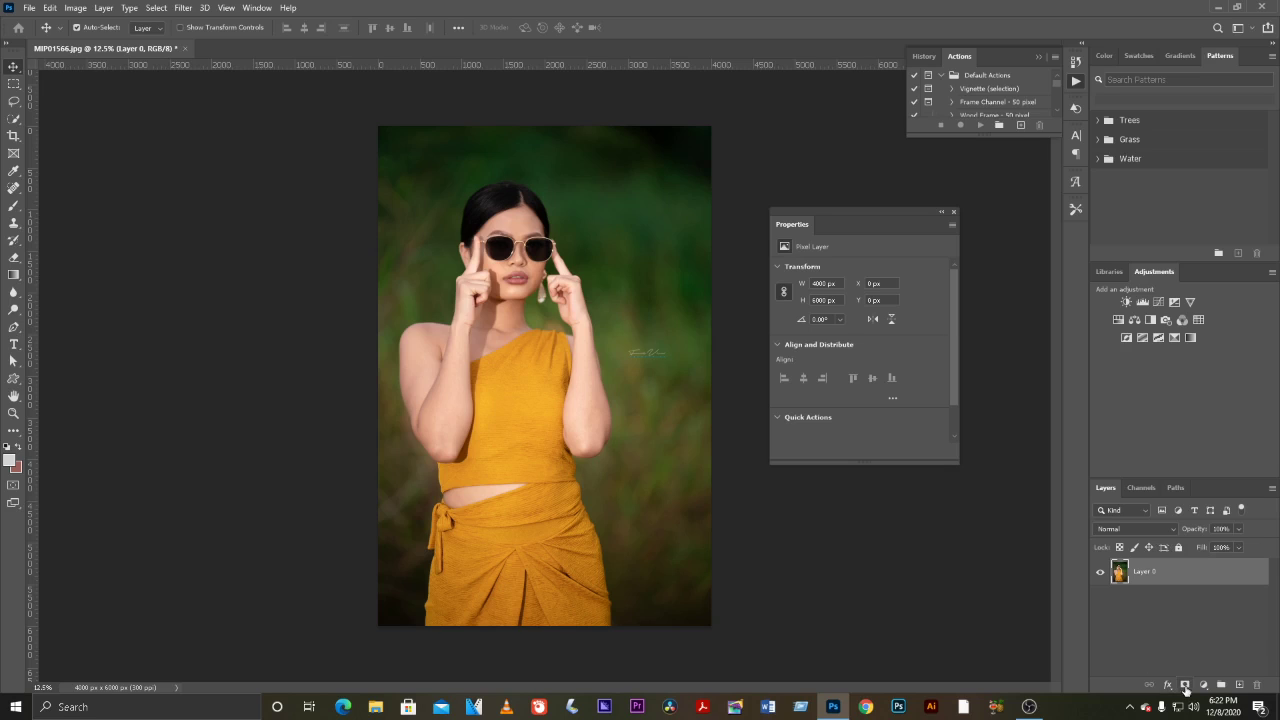
{"action": "left_click", "coordinate": [1170, 688]}
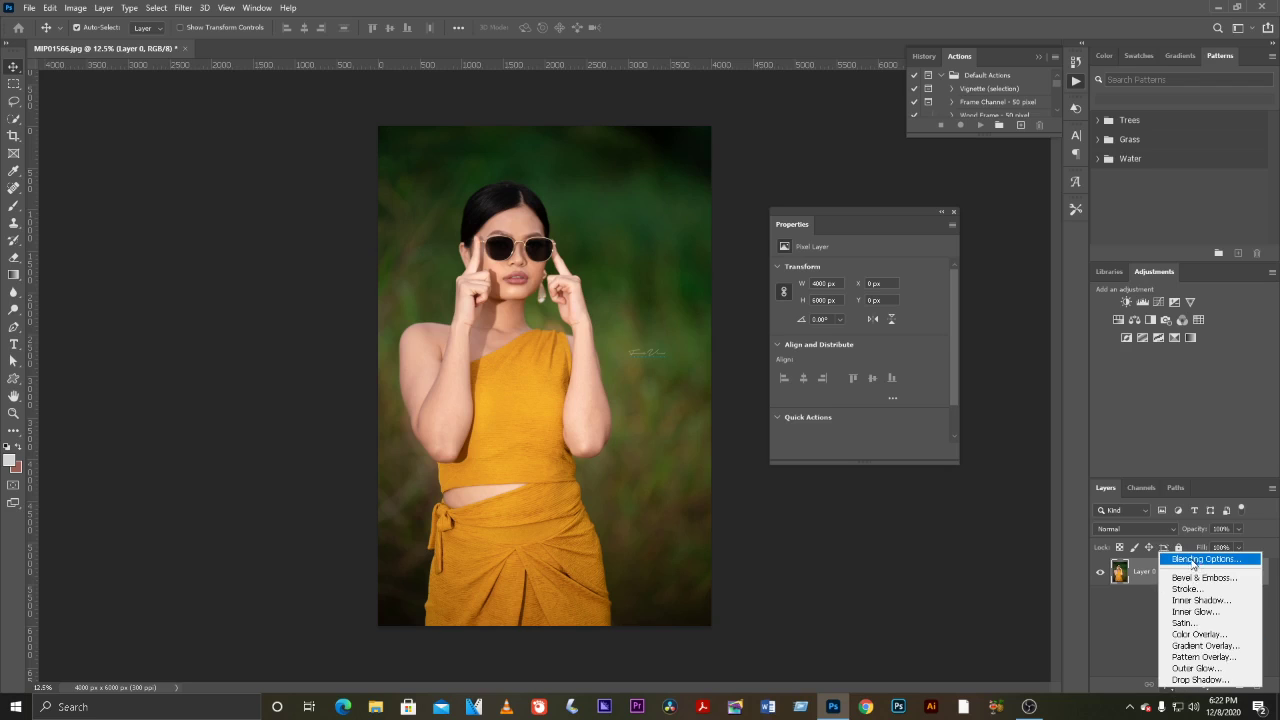
{"action": "left_click", "coordinate": [1213, 560]}
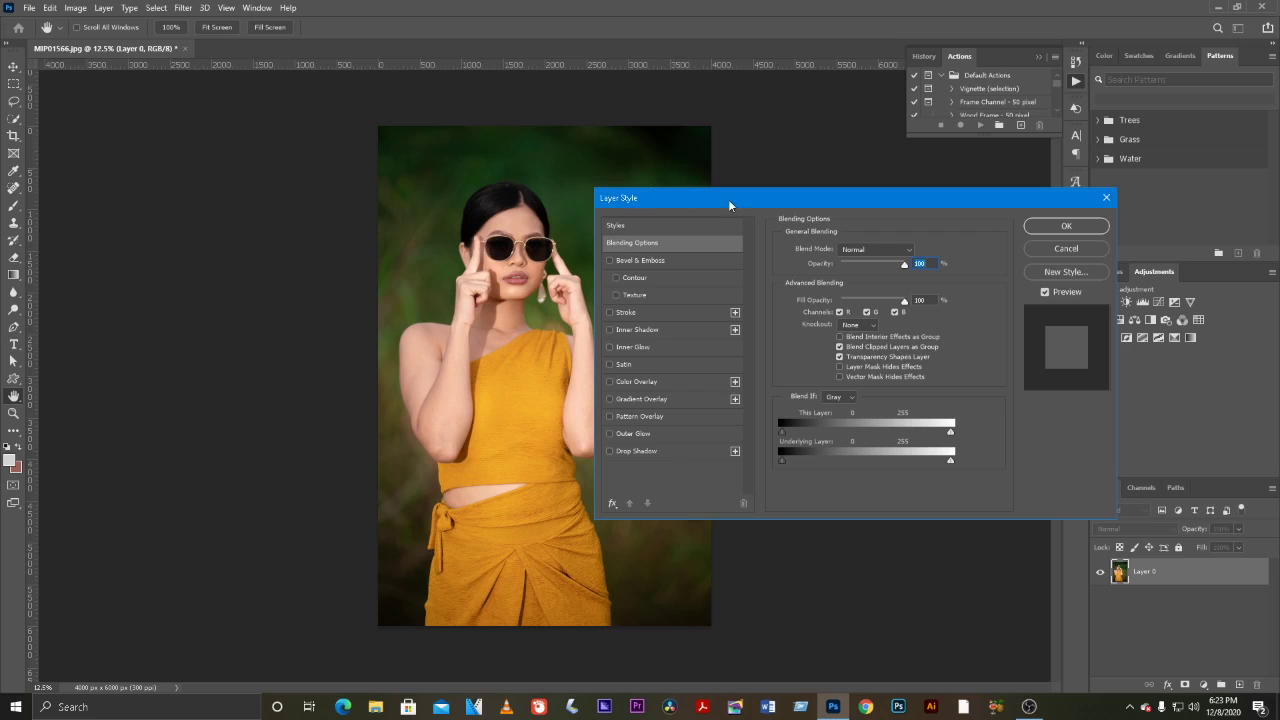
{"action": "left_click_drag", "start_coordinate": [728, 199], "coordinate": [727, 159]}
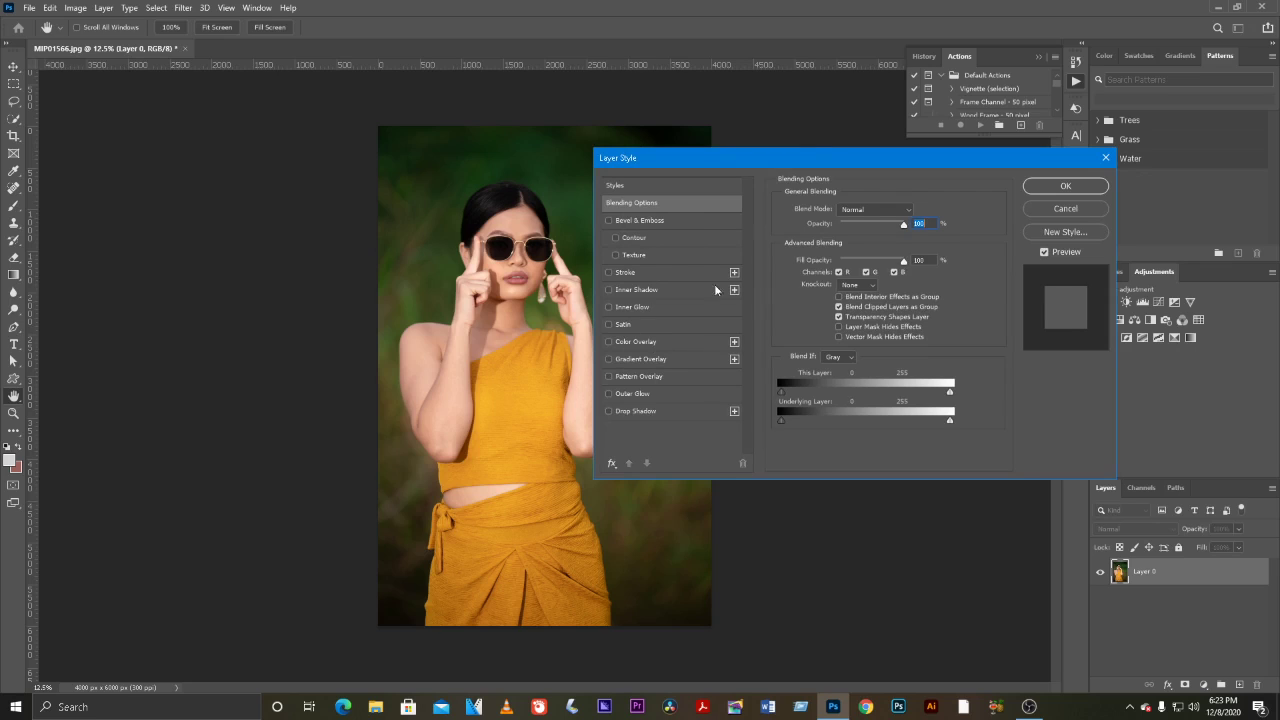
{"action": "left_click", "coordinate": [1064, 210]}
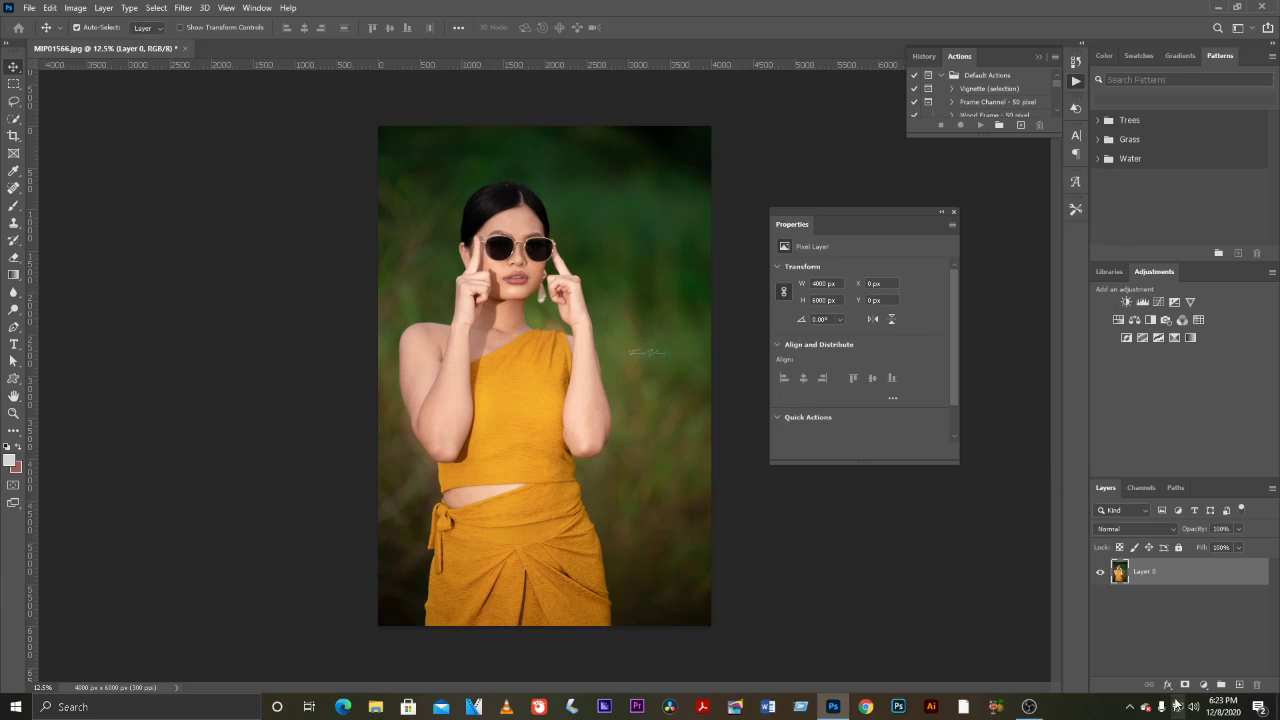
{"action": "left_click", "coordinate": [1167, 685]}
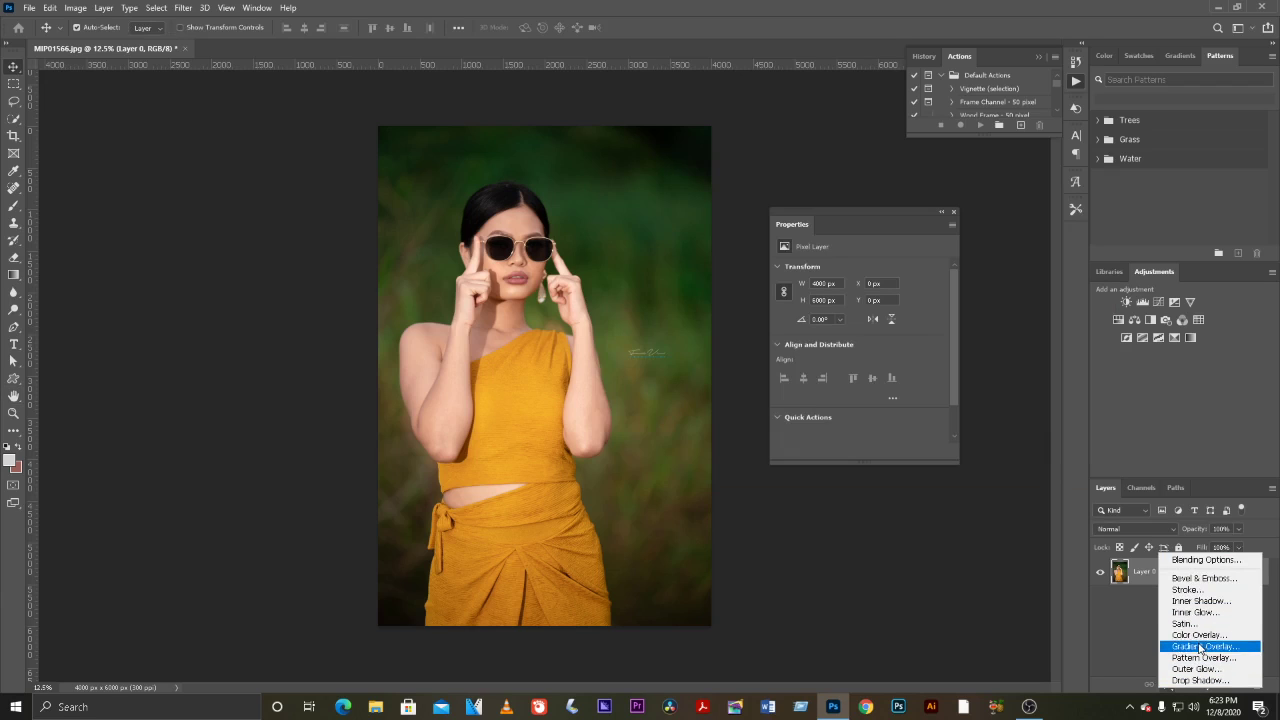
{"action": "left_click", "coordinate": [1200, 645]}
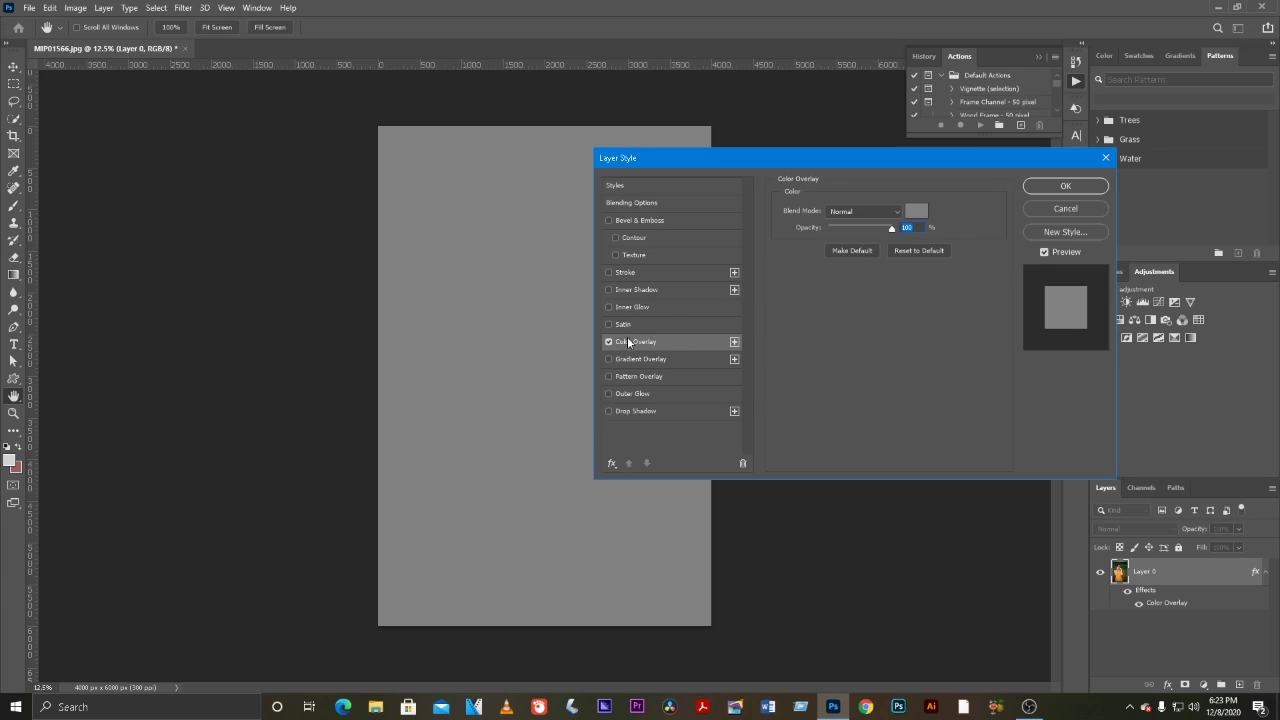
{"action": "left_click", "coordinate": [1038, 210]}
{"action": "left_click", "coordinate": [1185, 686]}
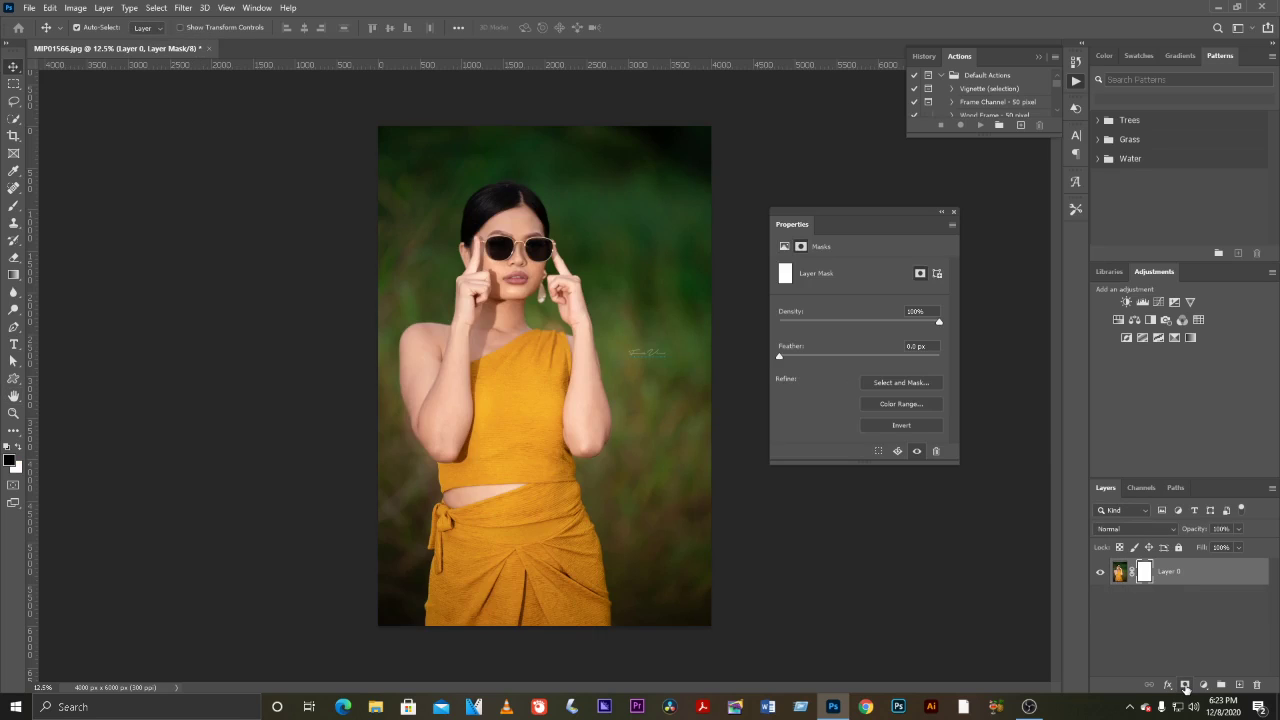
{"action": "key", "text": "ctrl+z"}
{"action": "left_click", "coordinate": [1167, 685]}
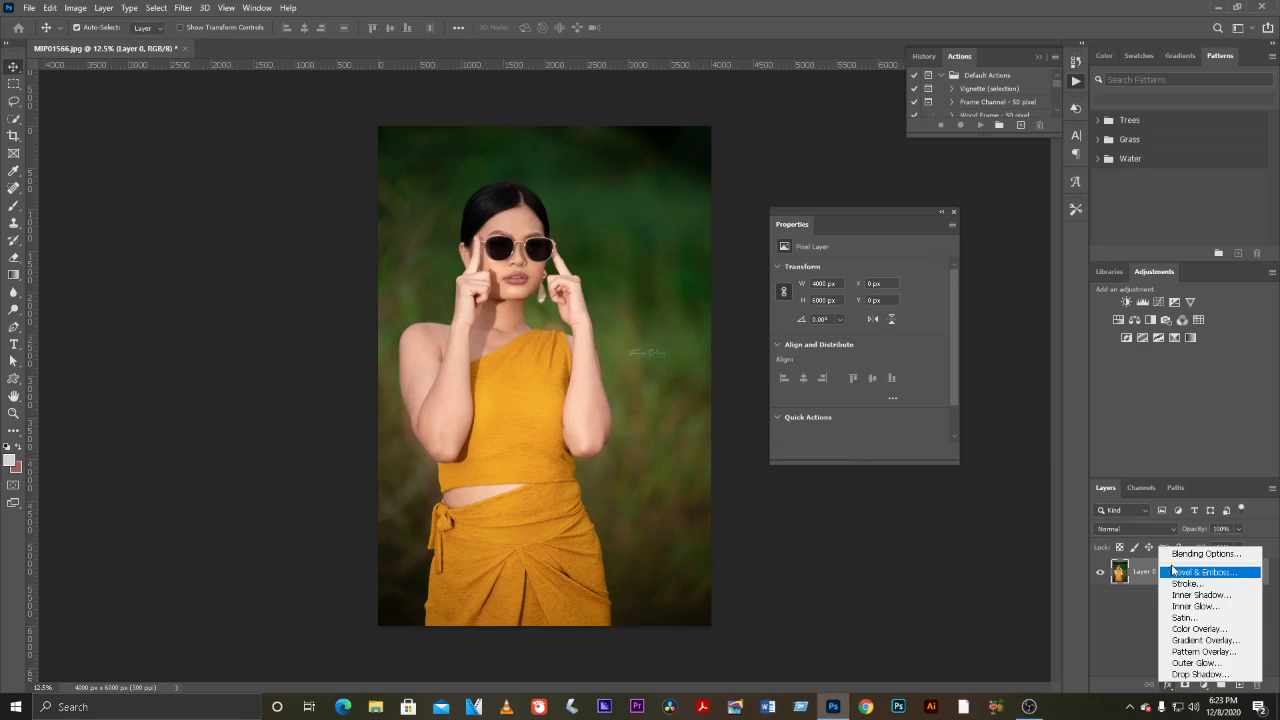
{"action": "left_click", "coordinate": [1178, 554]}
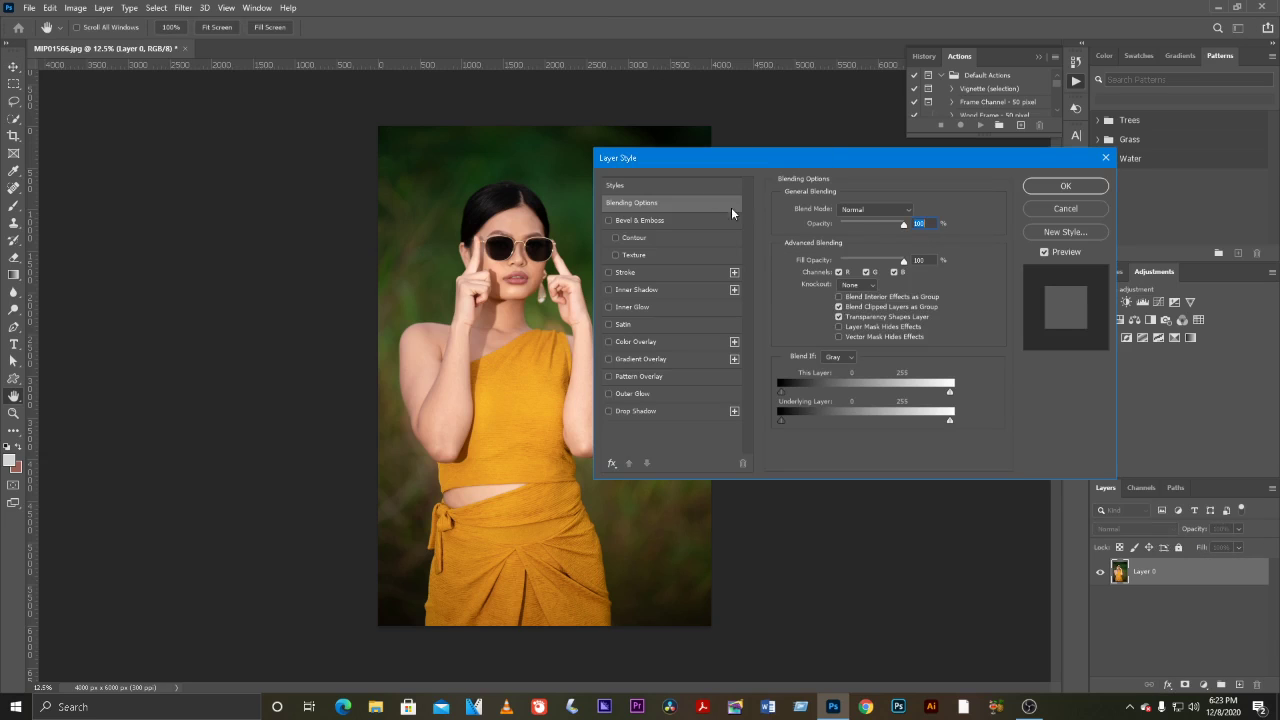
{"action": "left_click", "coordinate": [1066, 208]}
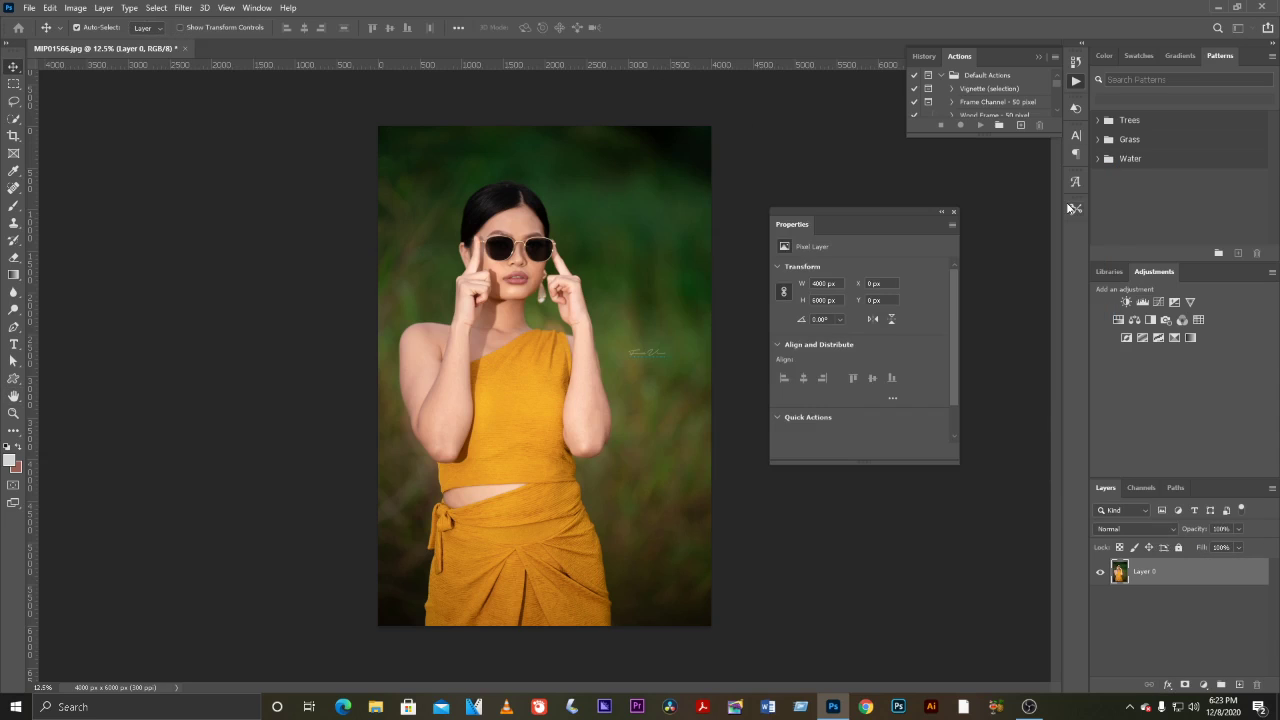
- Close the floating Properties panel and duplicate Layer 0 with Ctrl+J
{"action": "left_click", "coordinate": [953, 213]}
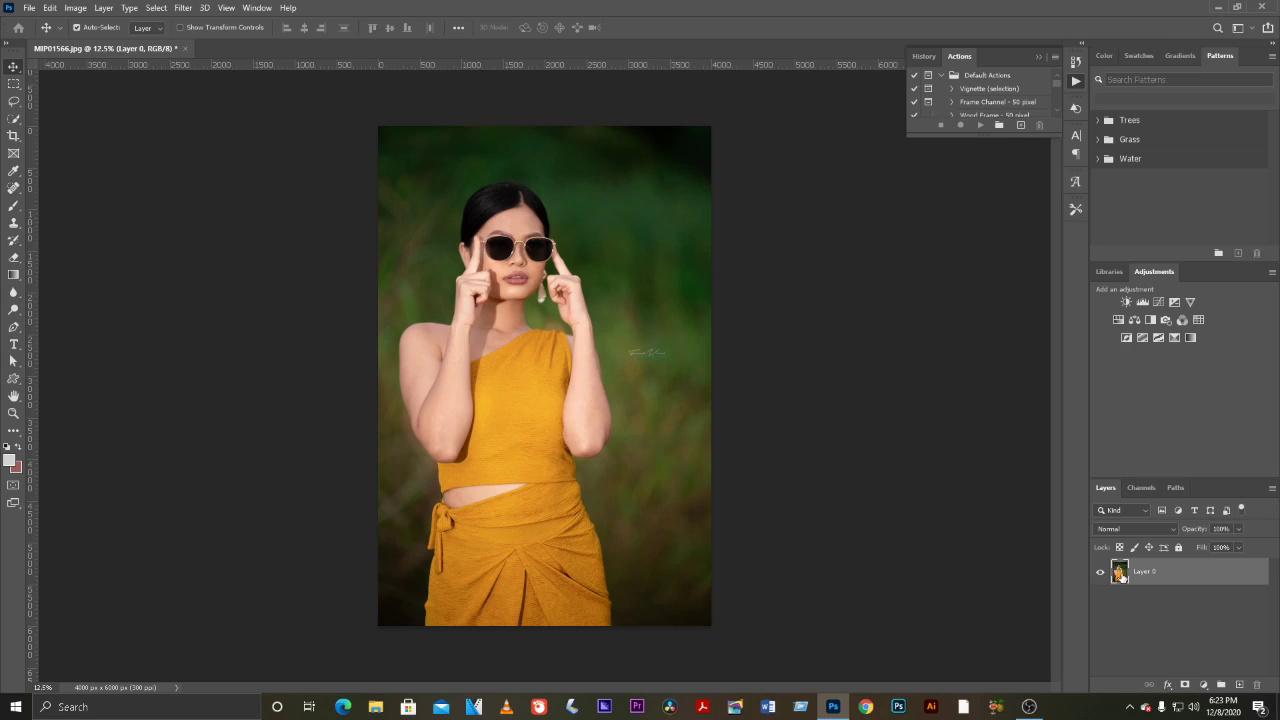
{"action": "key", "text": "ctrl+j"}
{"action": "key", "text": "ctrl+j"}
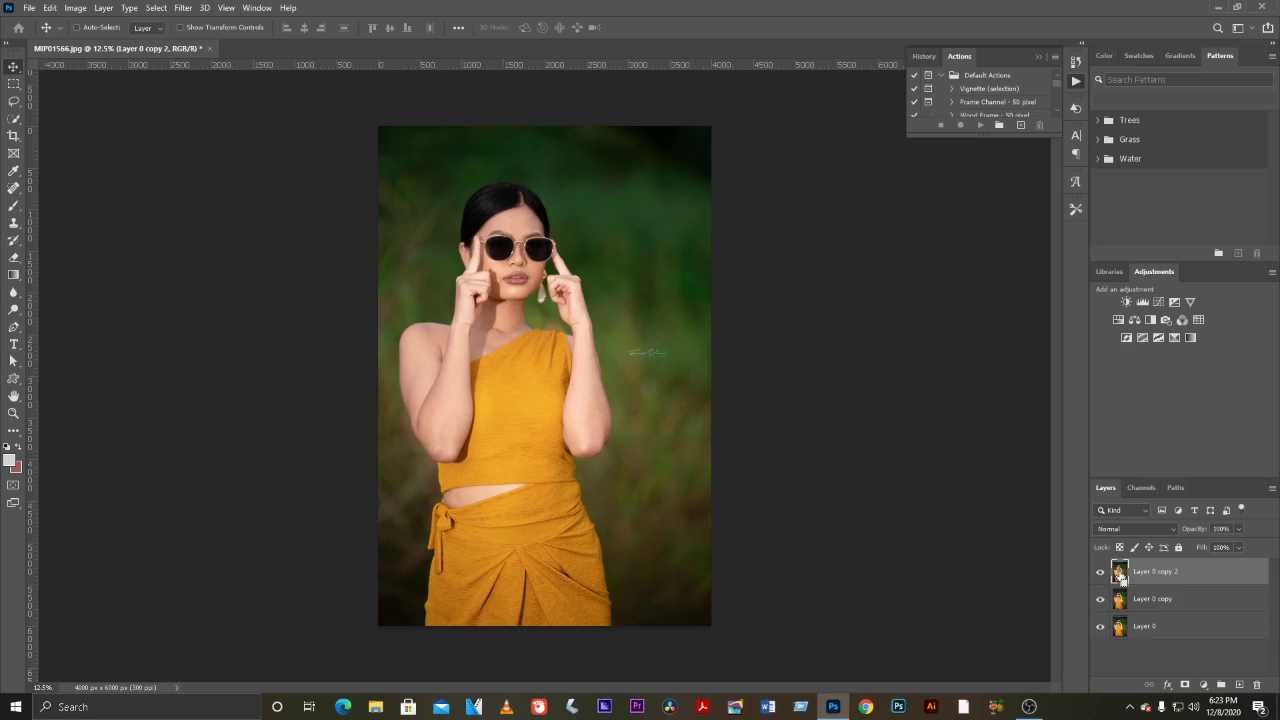
{"action": "key", "text": "ctrl+j"}
{"action": "key", "text": "ctrl"}
- Select the Layer 0 copy layers and delete them, leaving only Layer 0
{"action": "left_click", "coordinate": [1190, 621]}
{"action": "left_click", "coordinate": [1205, 599], "text": "shift"}
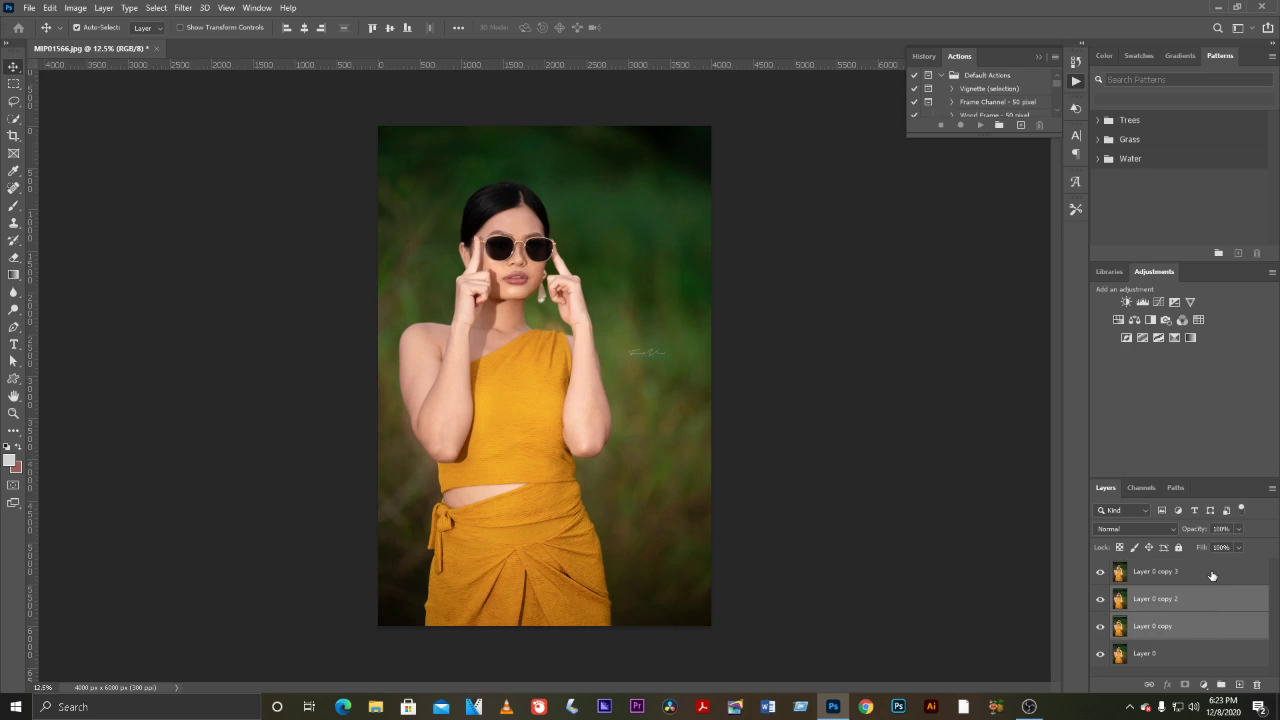
{"action": "left_click", "coordinate": [1212, 574], "text": "shift"}
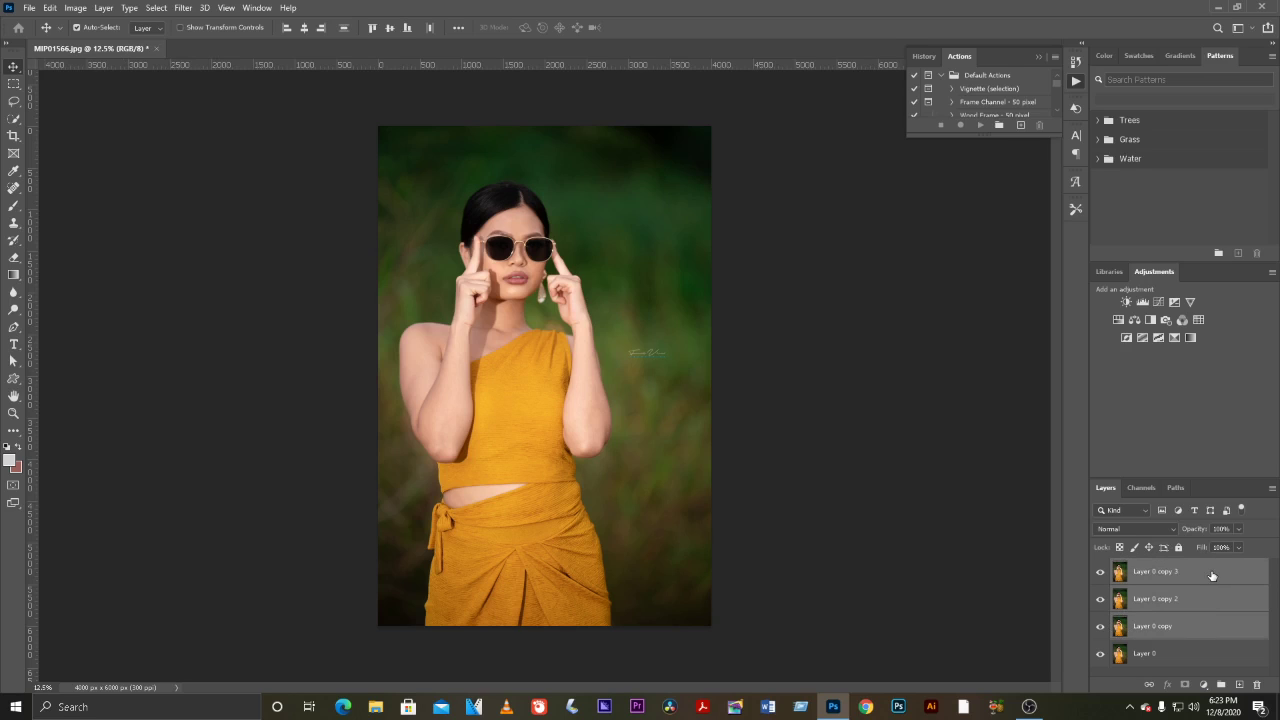
{"action": "left_click", "coordinate": [1170, 609]}
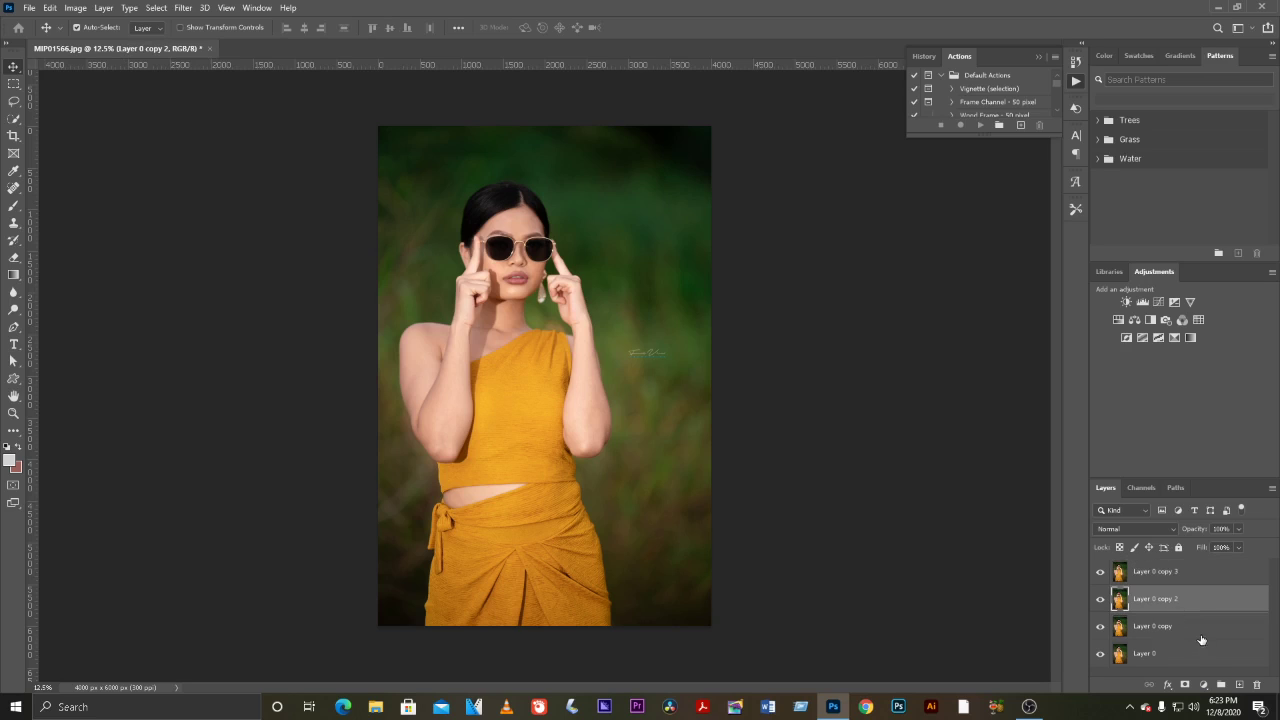
{"action": "left_click", "coordinate": [1203, 630]}
{"action": "left_click", "coordinate": [1196, 574]}
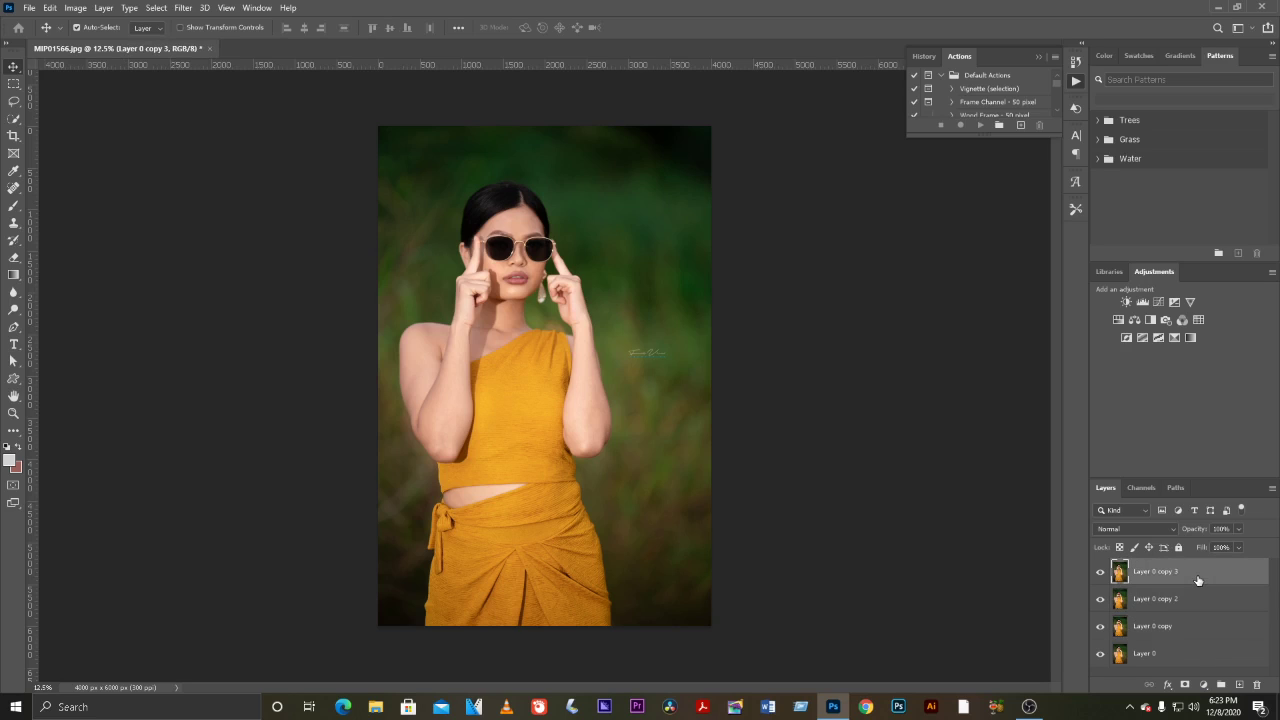
{"action": "key", "text": "Delete"}
{"action": "key", "text": "Delete"}
{"action": "key", "text": "Delete"}
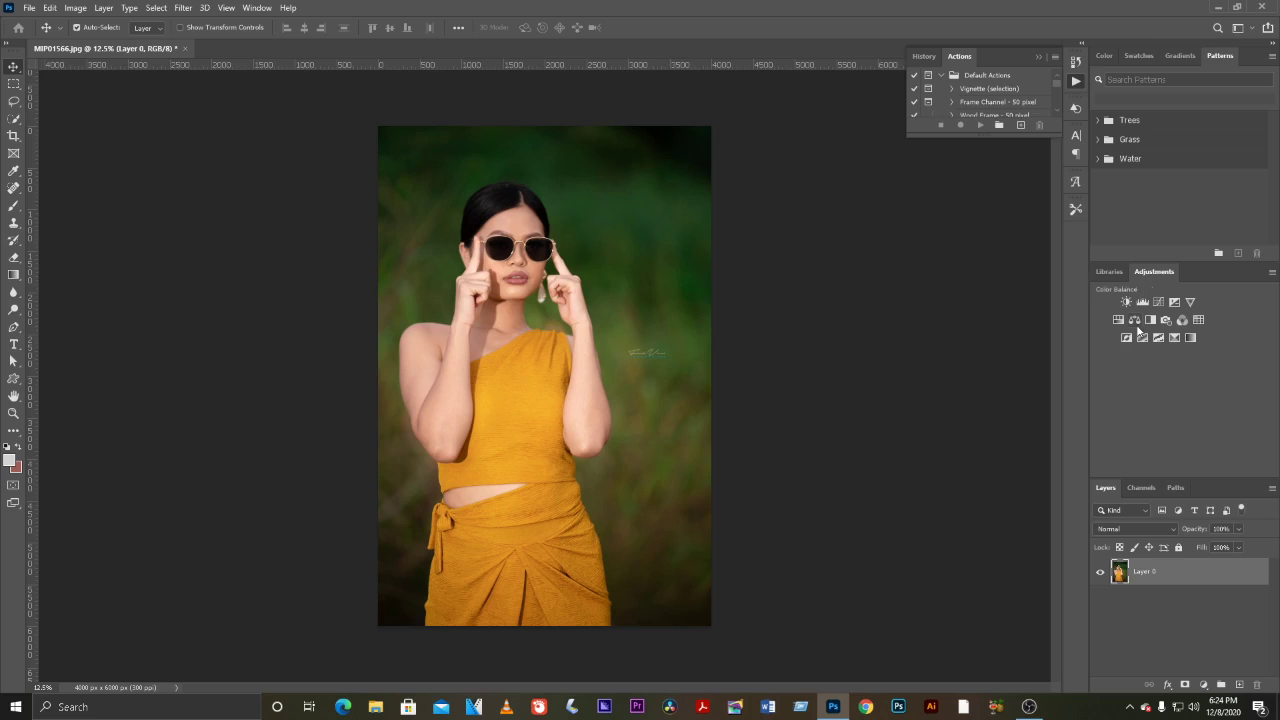
- Add Color Balance, Photo Filter, Channel Mixer, Exposure and Posterize adjustment layers to the portrait
{"action": "left_click", "coordinate": [1135, 319]}
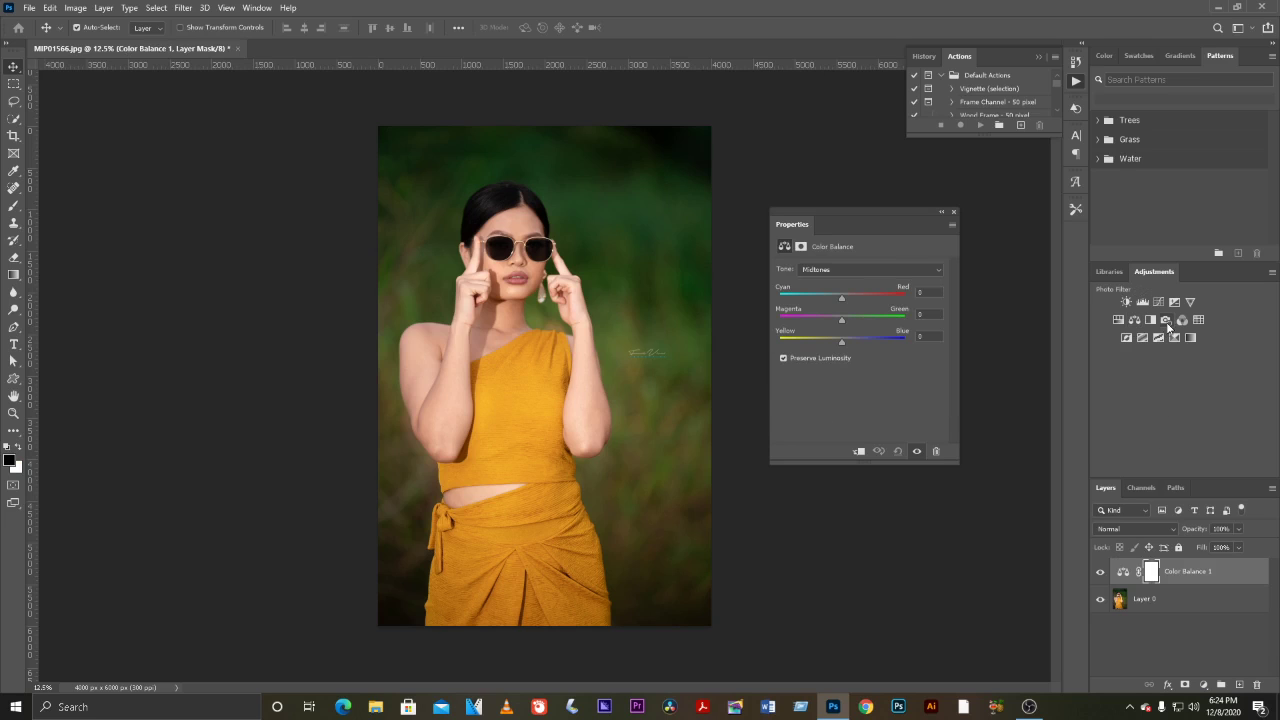
{"action": "left_click", "coordinate": [1166, 319]}
{"action": "left_click", "coordinate": [1175, 303]}
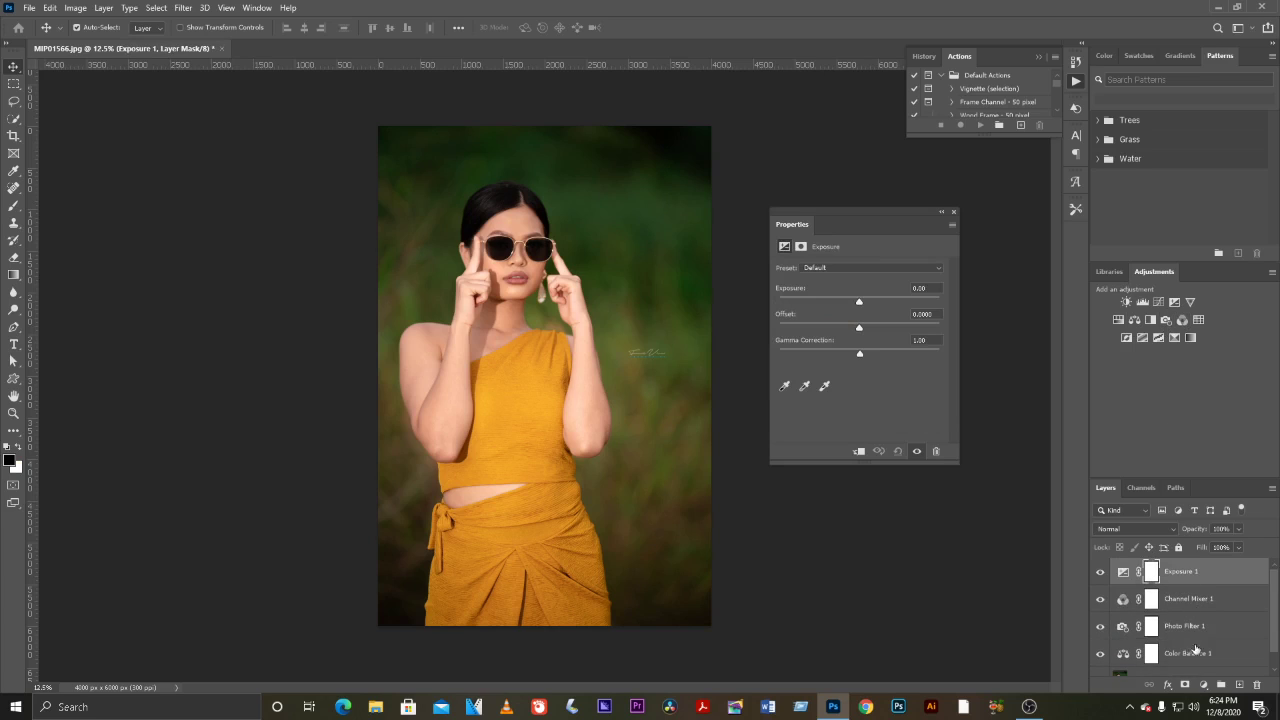
{"action": "left_click", "coordinate": [1203, 686]}
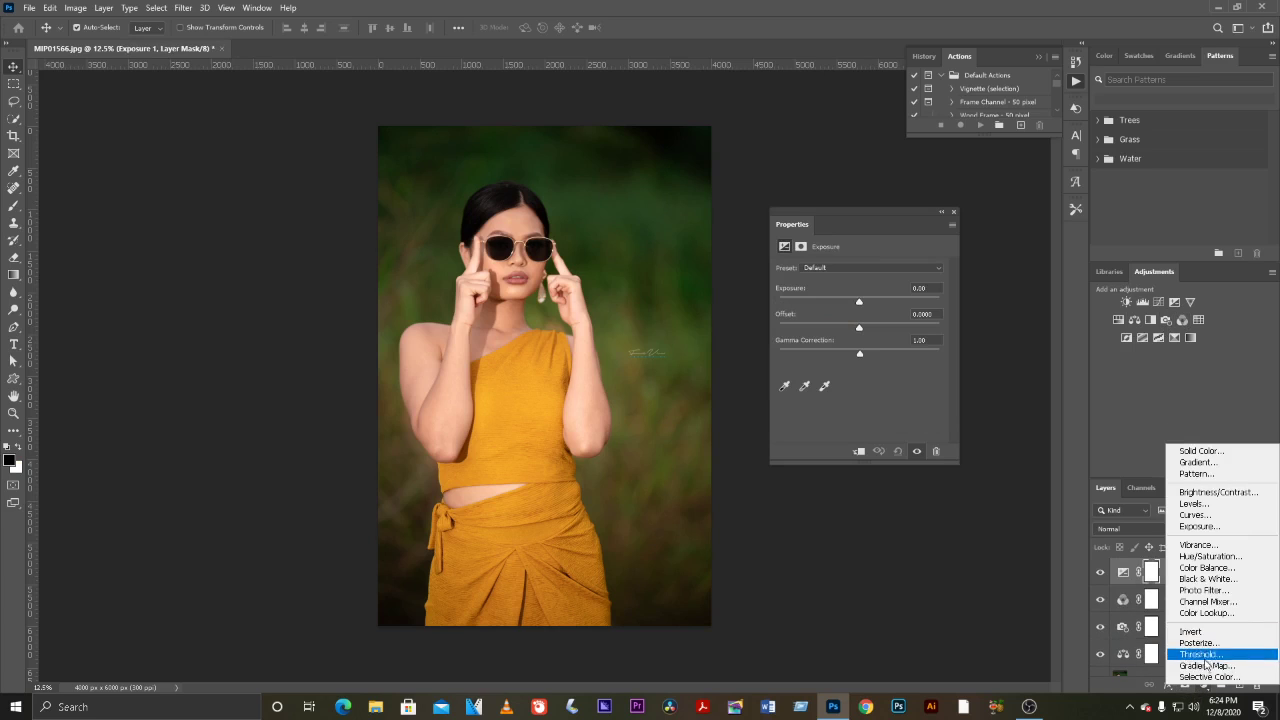
{"action": "left_click", "coordinate": [1198, 642]}
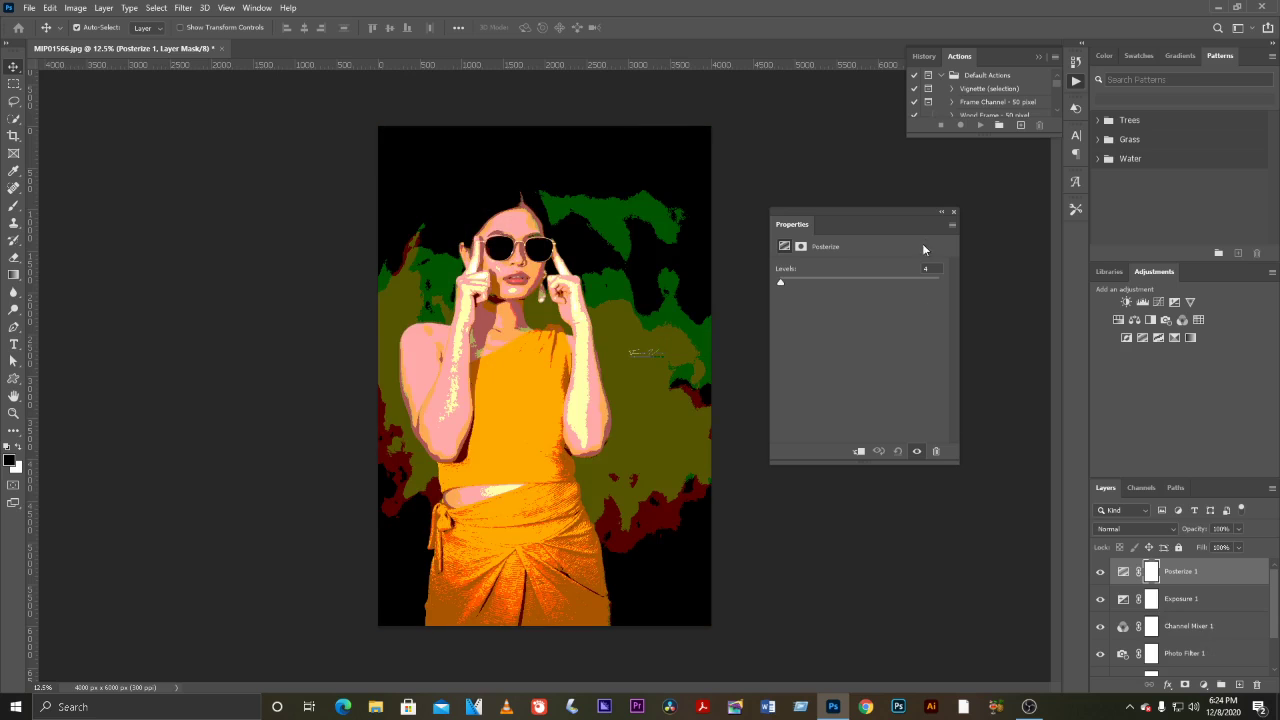
{"action": "left_click", "coordinate": [954, 214]}
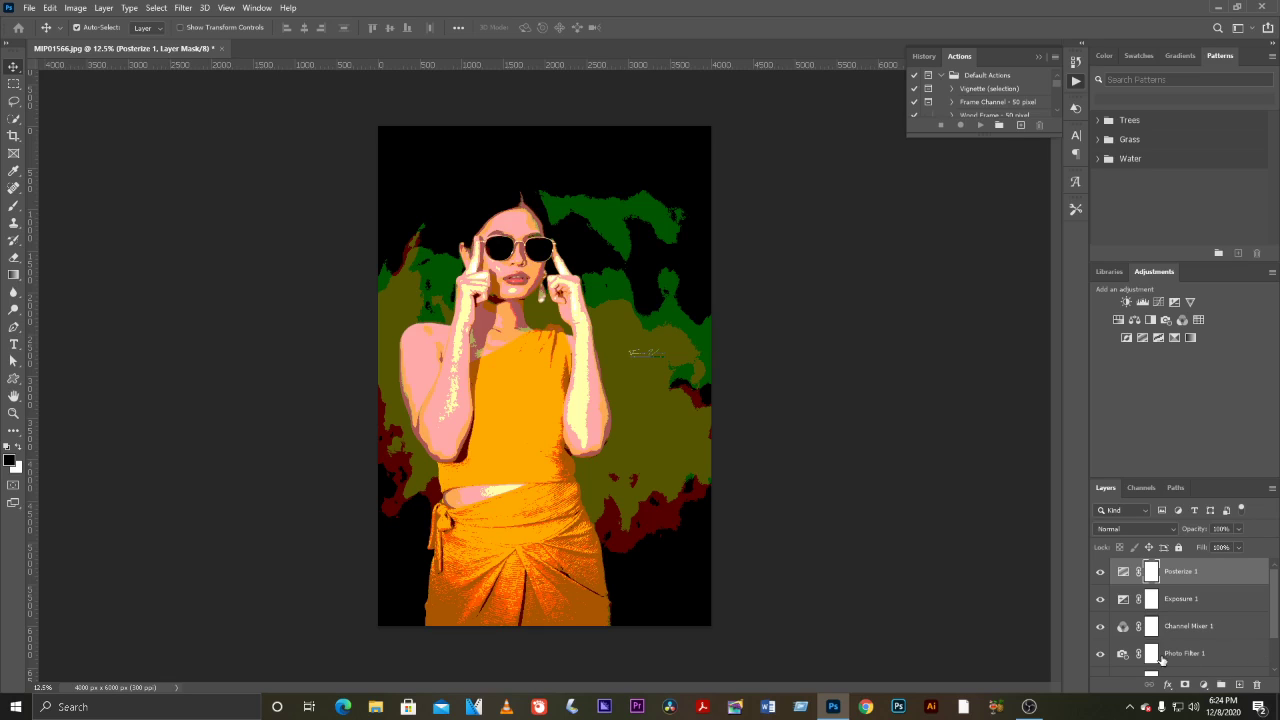
- Select Posterize 1 and Photo Filter 1 together and link them
{"action": "left_click", "coordinate": [1243, 652], "text": "shift"}
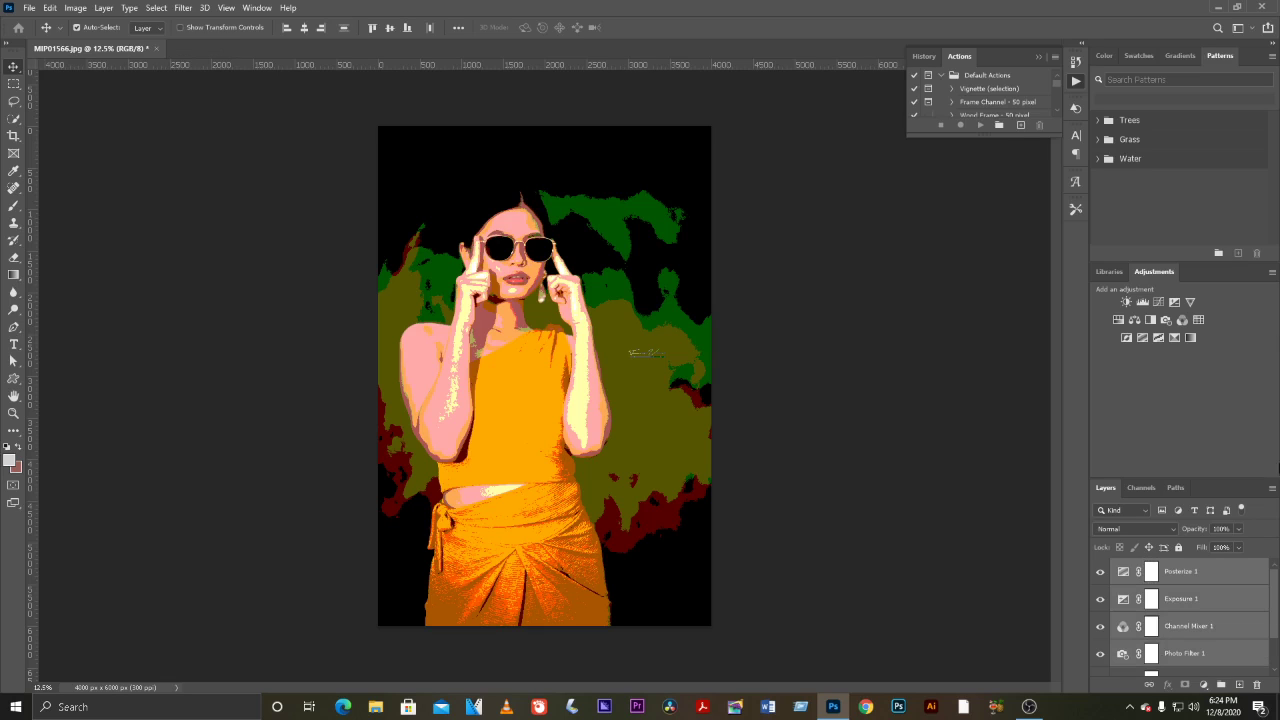
{"action": "left_click", "coordinate": [1241, 651]}
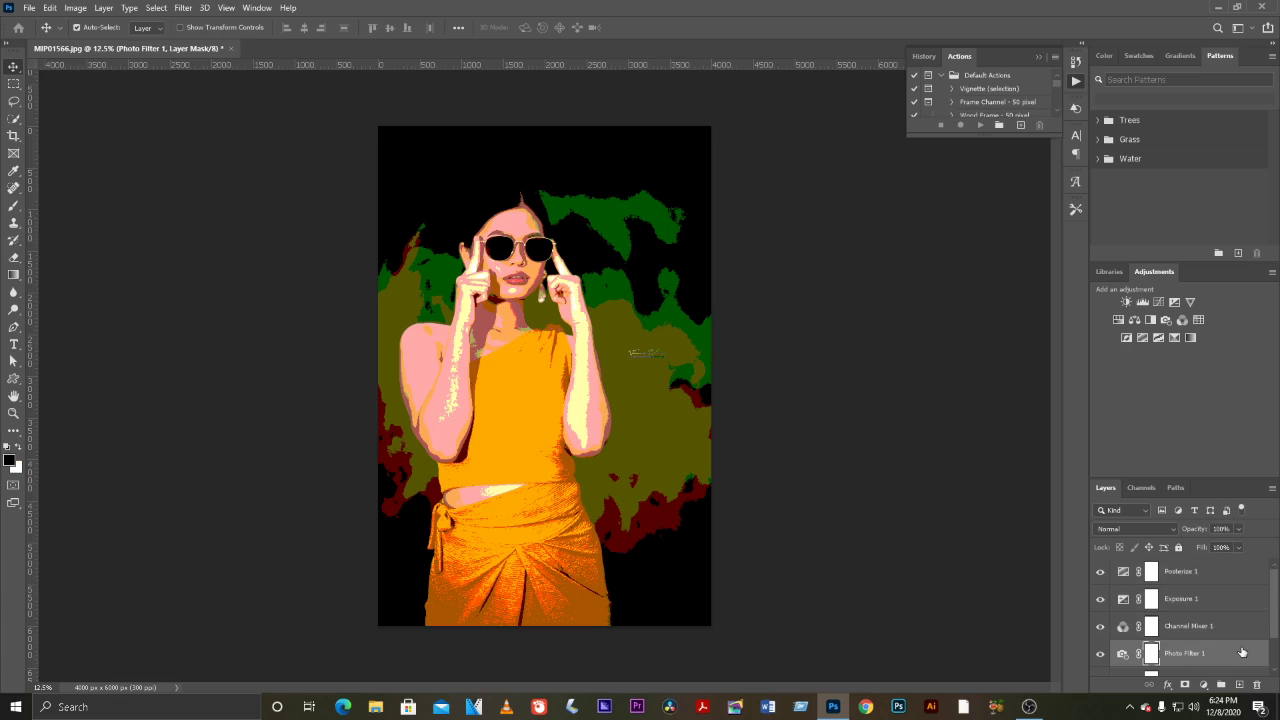
{"action": "left_click", "coordinate": [1227, 581]}
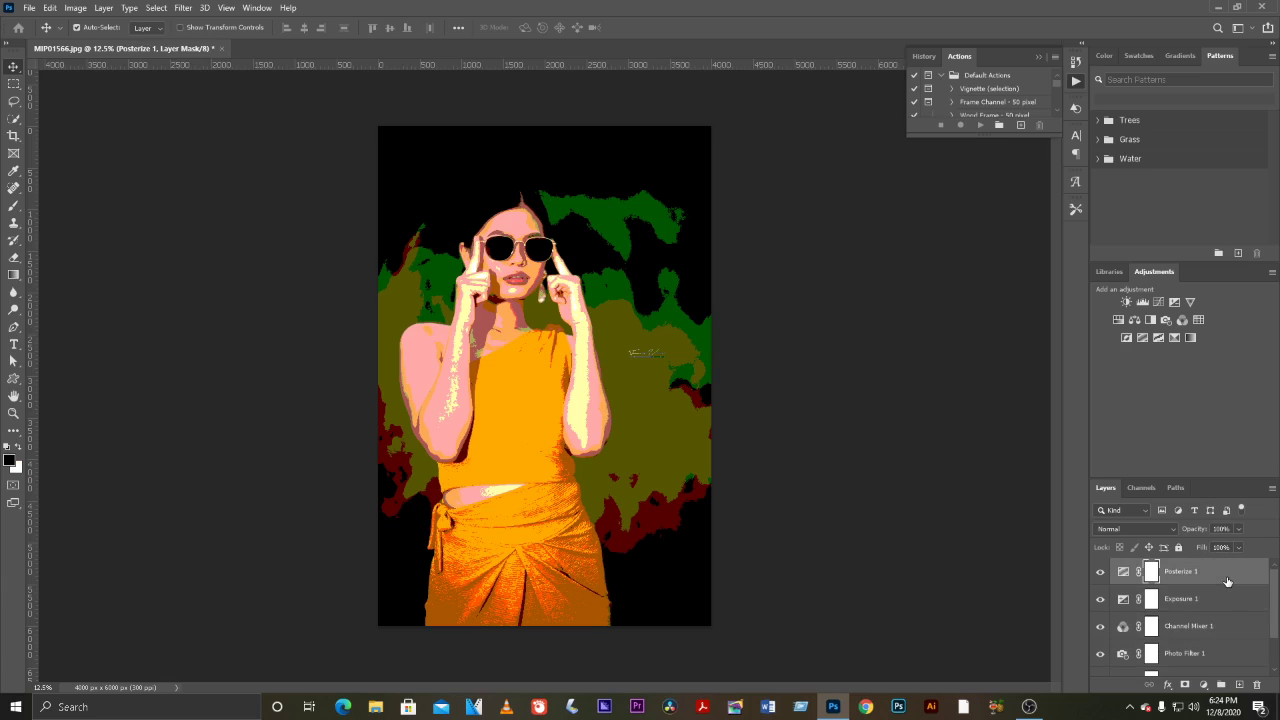
{"action": "left_click", "coordinate": [1243, 660], "text": "shift"}
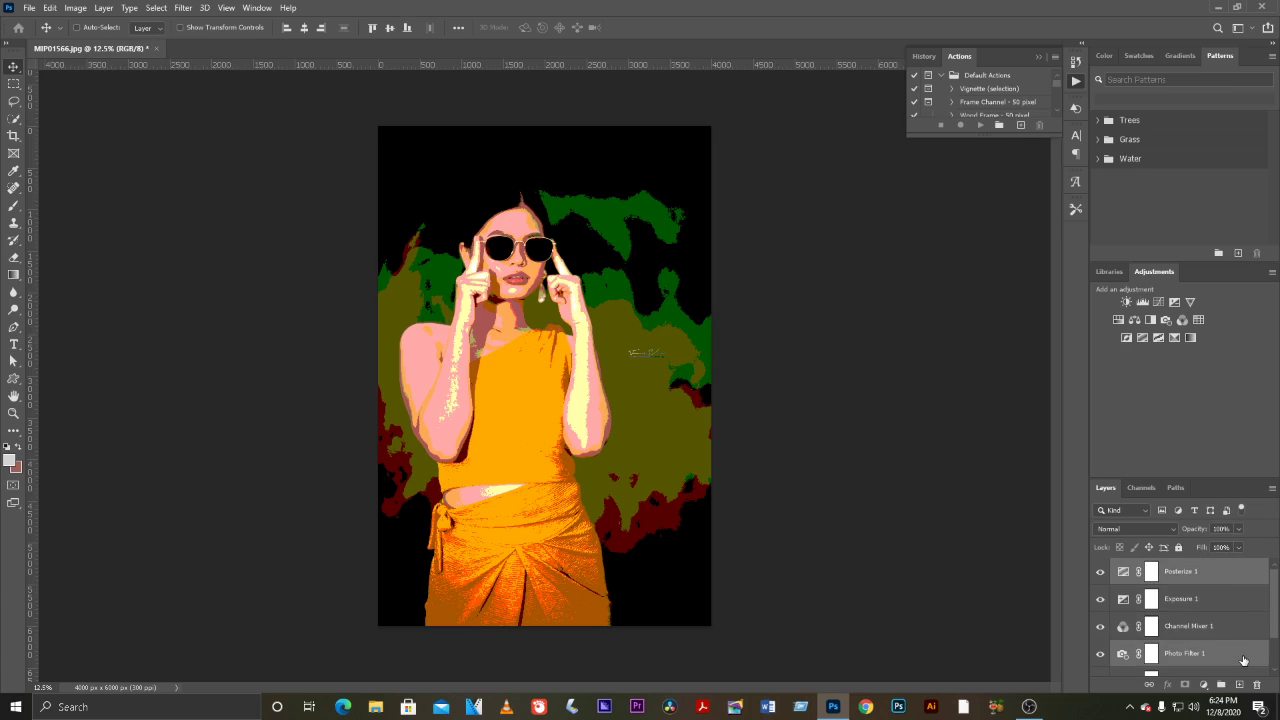
{"action": "key", "text": "ctrl"}
{"action": "left_click", "coordinate": [1213, 577]}
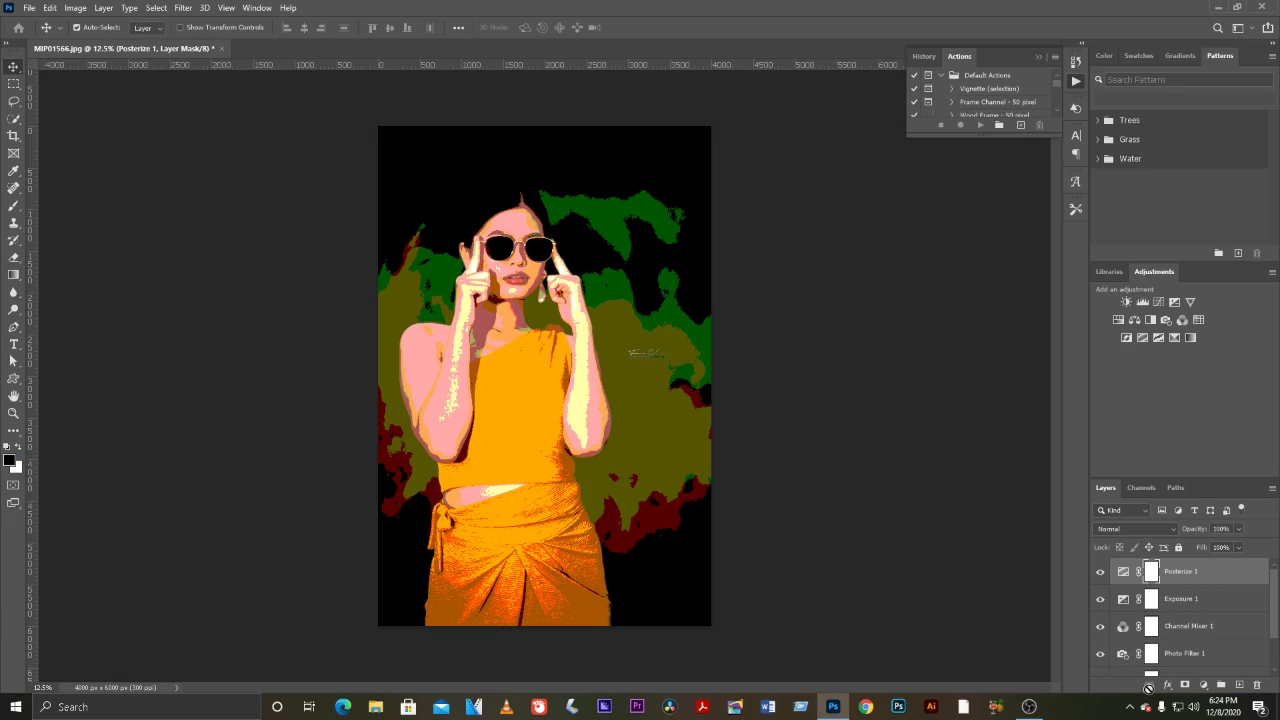
{"action": "left_click", "coordinate": [1236, 660], "text": "ctrl"}
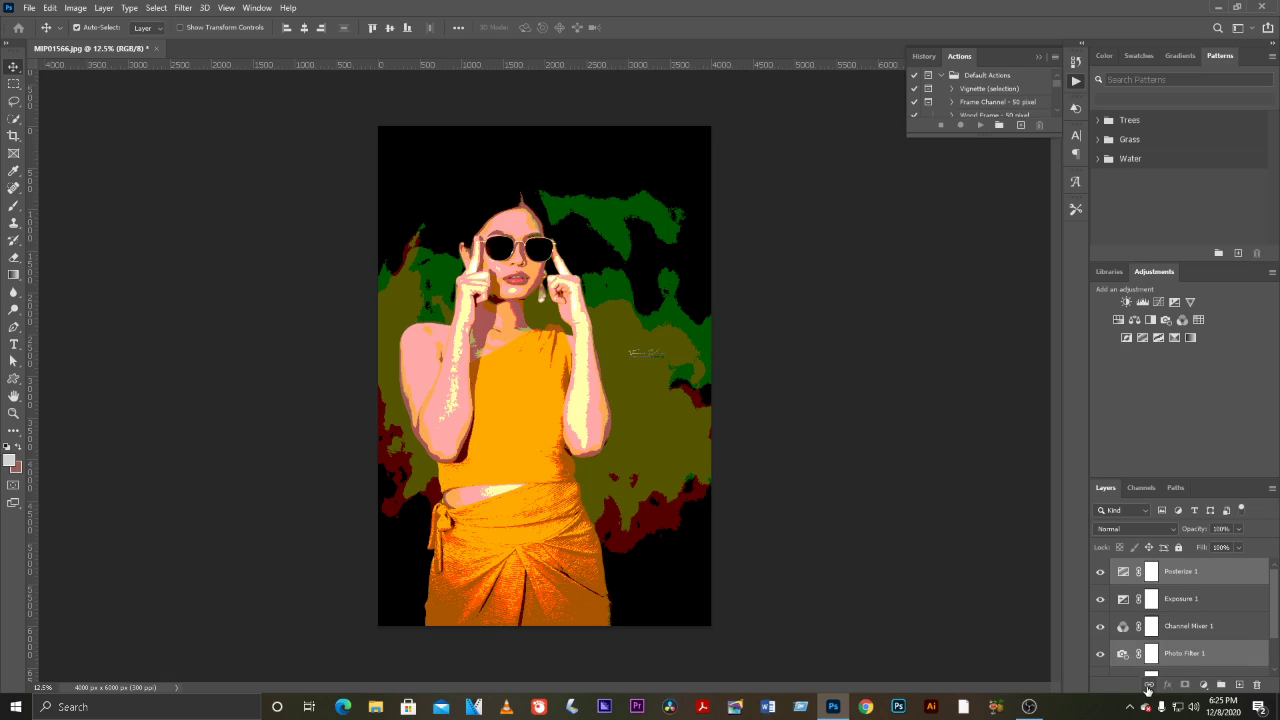
{"action": "left_click", "coordinate": [1148, 685]}
- Change the number of Posterize levels in its properties
{"action": "double_click", "coordinate": [1123, 573]}
{"action": "mouse_move", "coordinate": [782, 282]}
{"action": "left_mouse_down"}
{"action": "mouse_move", "coordinate": [804, 281]}
{"action": "mouse_move", "coordinate": [779, 281]}
{"action": "left_mouse_up"}
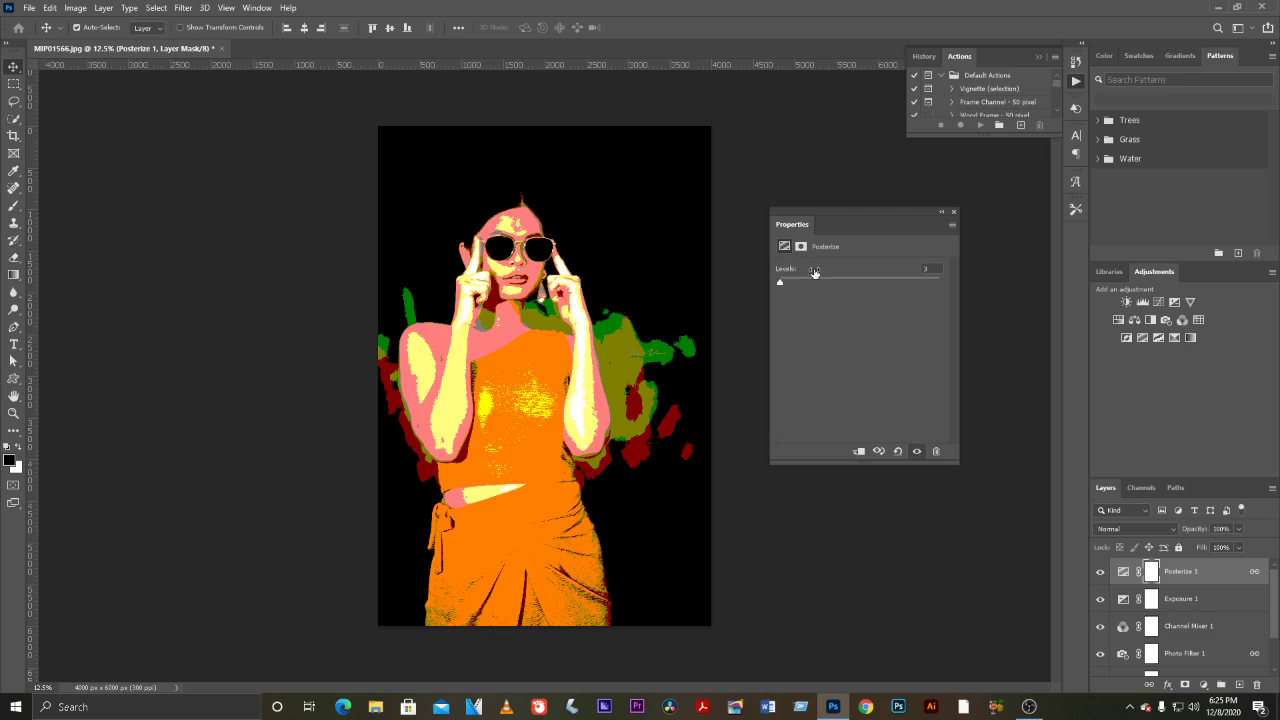
{"action": "left_click", "coordinate": [954, 214]}
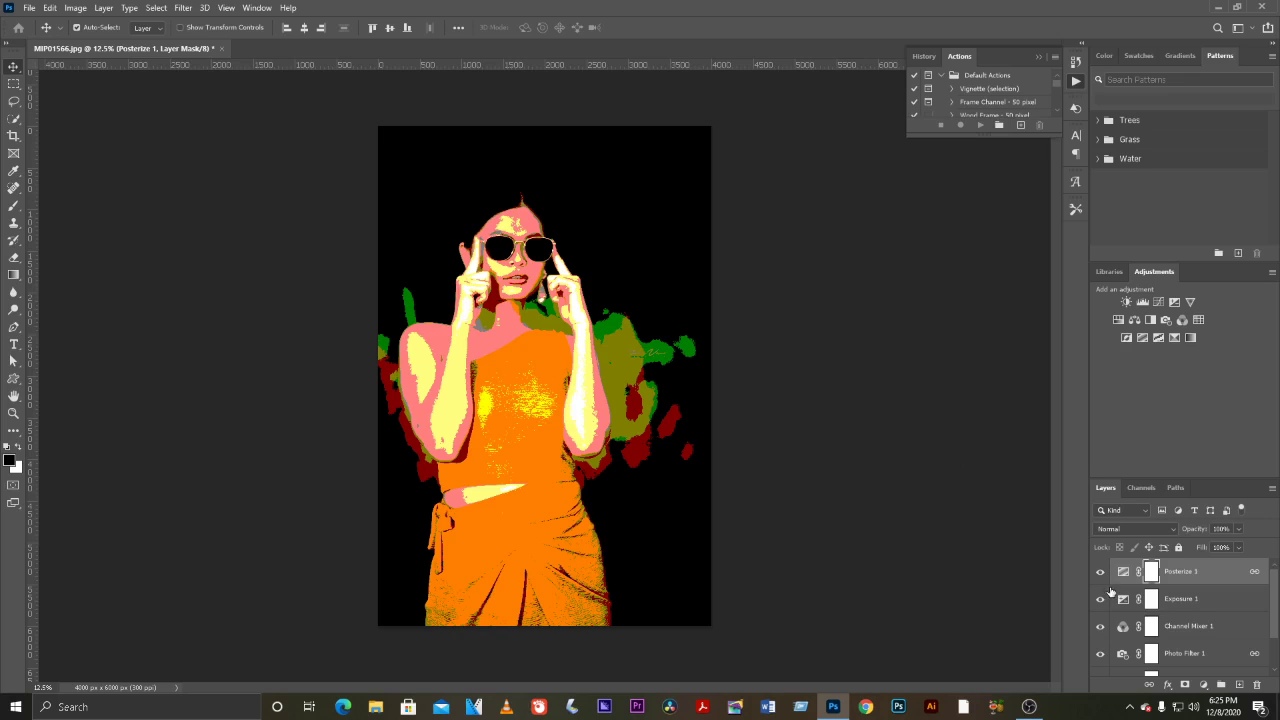
- Delete the Posterize, Exposure, Channel Mixer and Photo Filter adjustment layers
{"action": "left_click", "coordinate": [1169, 688]}
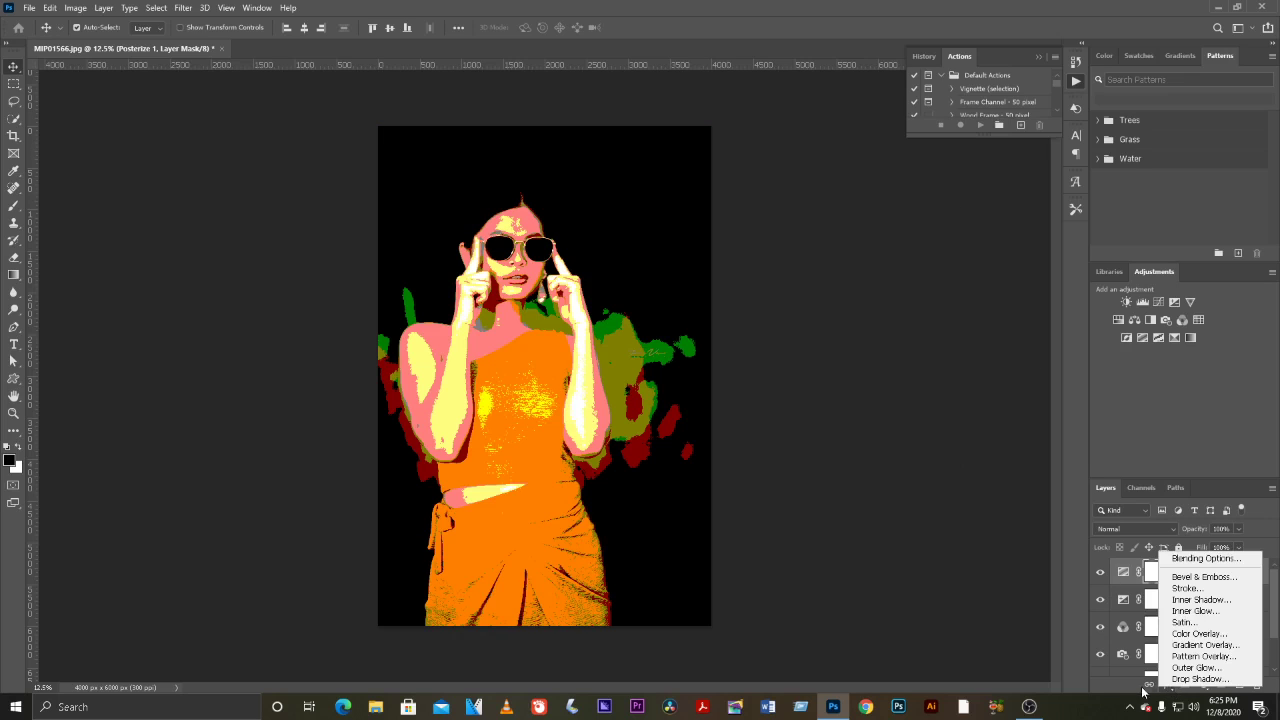
{"action": "left_click", "coordinate": [1145, 690]}
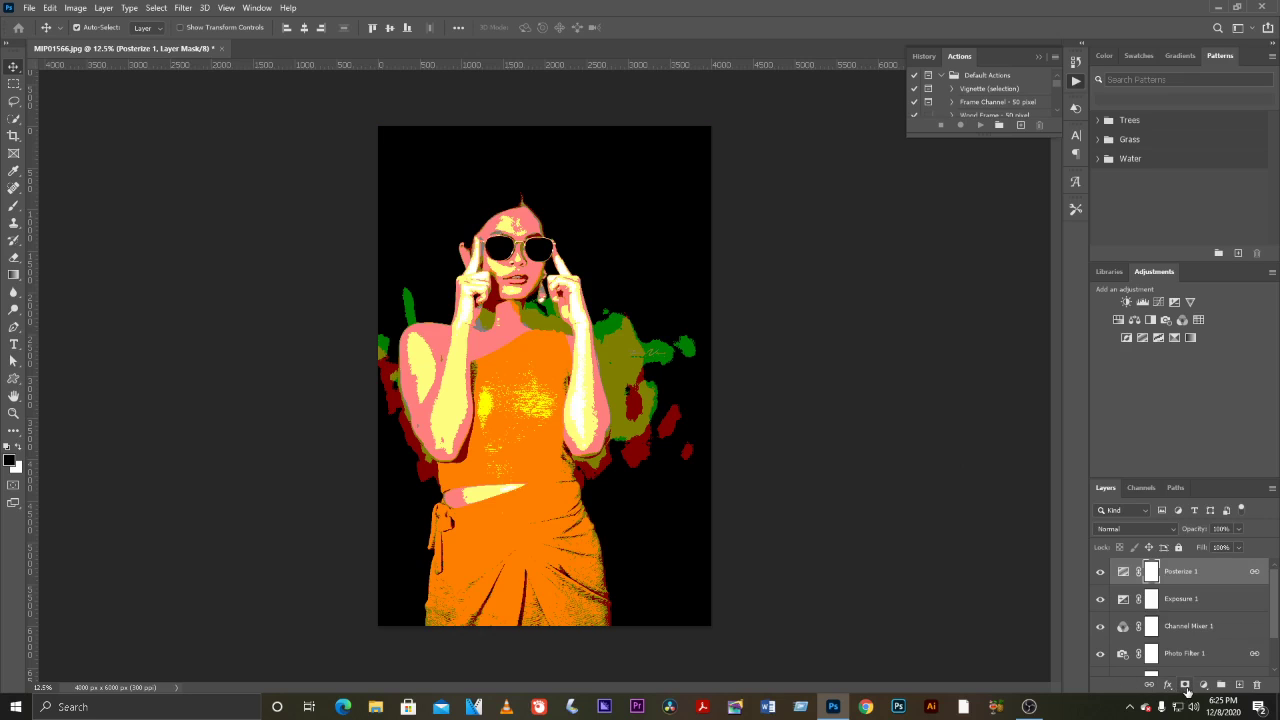
{"action": "left_click", "coordinate": [1123, 572]}
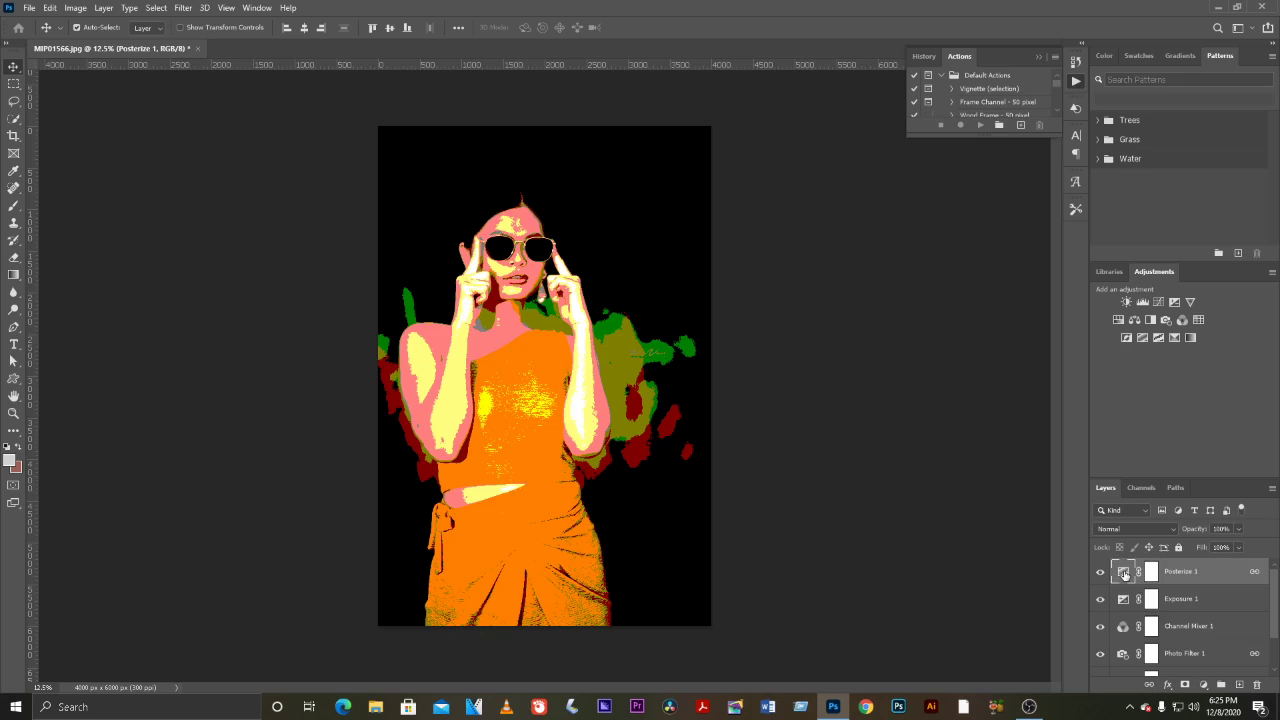
{"action": "key", "text": "Delete"}
{"action": "key", "text": "Delete"}
{"action": "key", "text": "Delete"}
{"action": "key", "text": "Delete"}
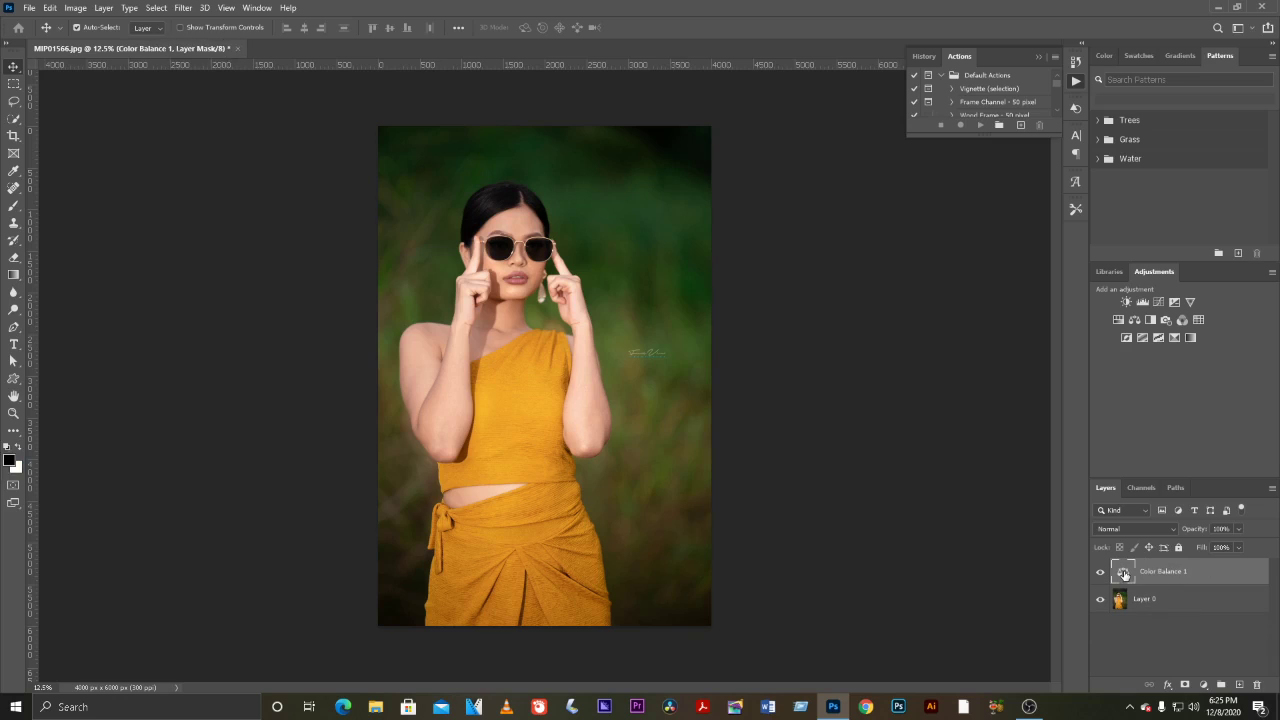
- Delete the Color Balance 1 layer, then browse adjustment layer types without adding one
{"action": "left_click", "coordinate": [1124, 572]}
{"action": "key", "text": "Delete"}
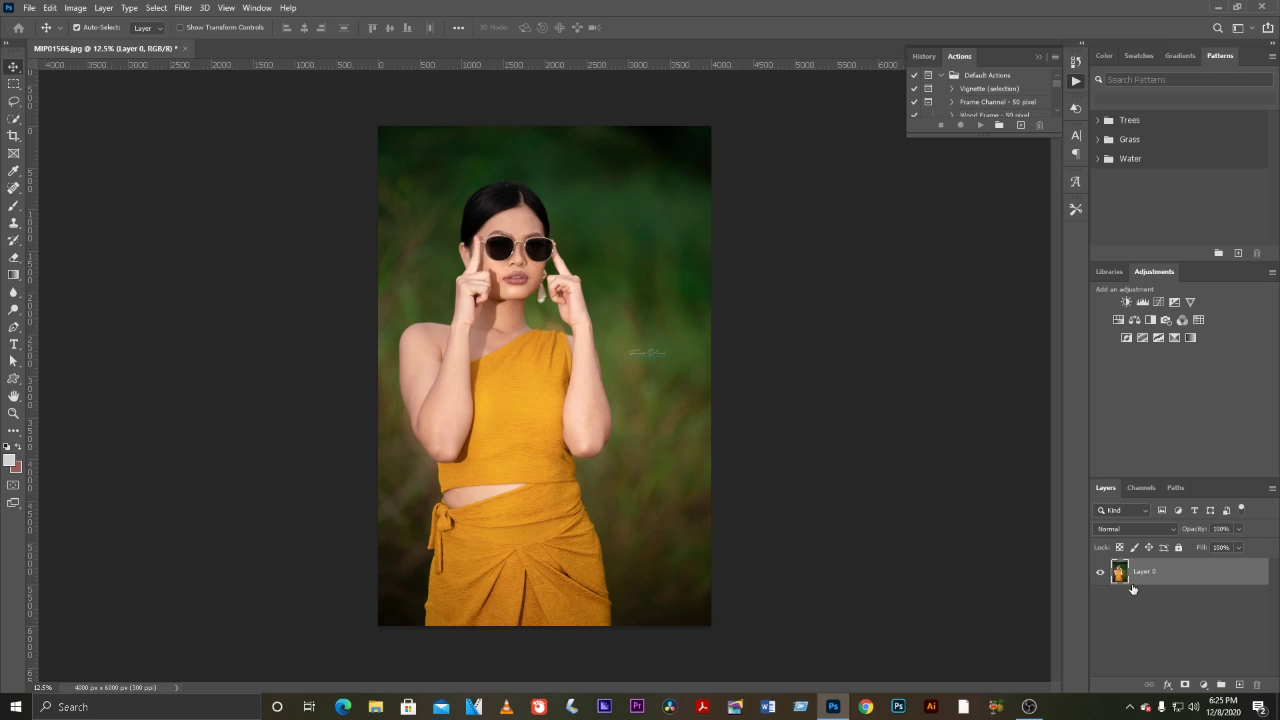
{"action": "left_click", "coordinate": [1204, 685]}
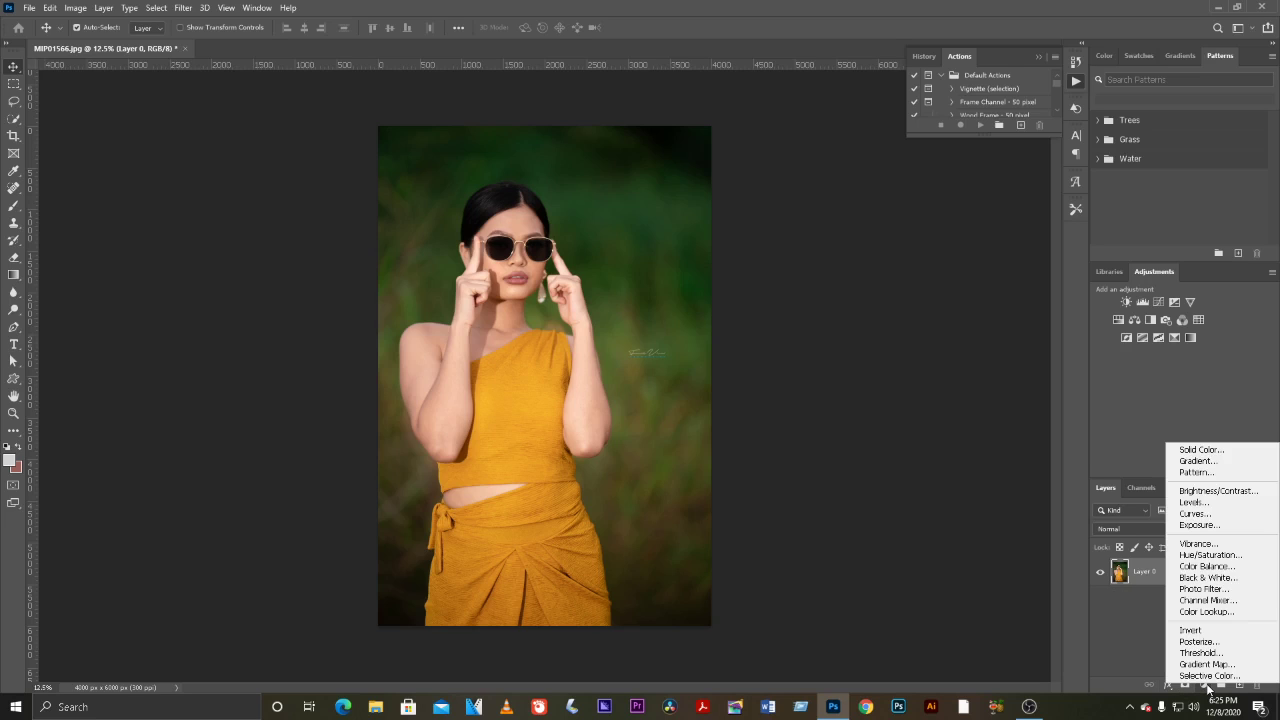
{"action": "left_click", "coordinate": [1135, 648]}
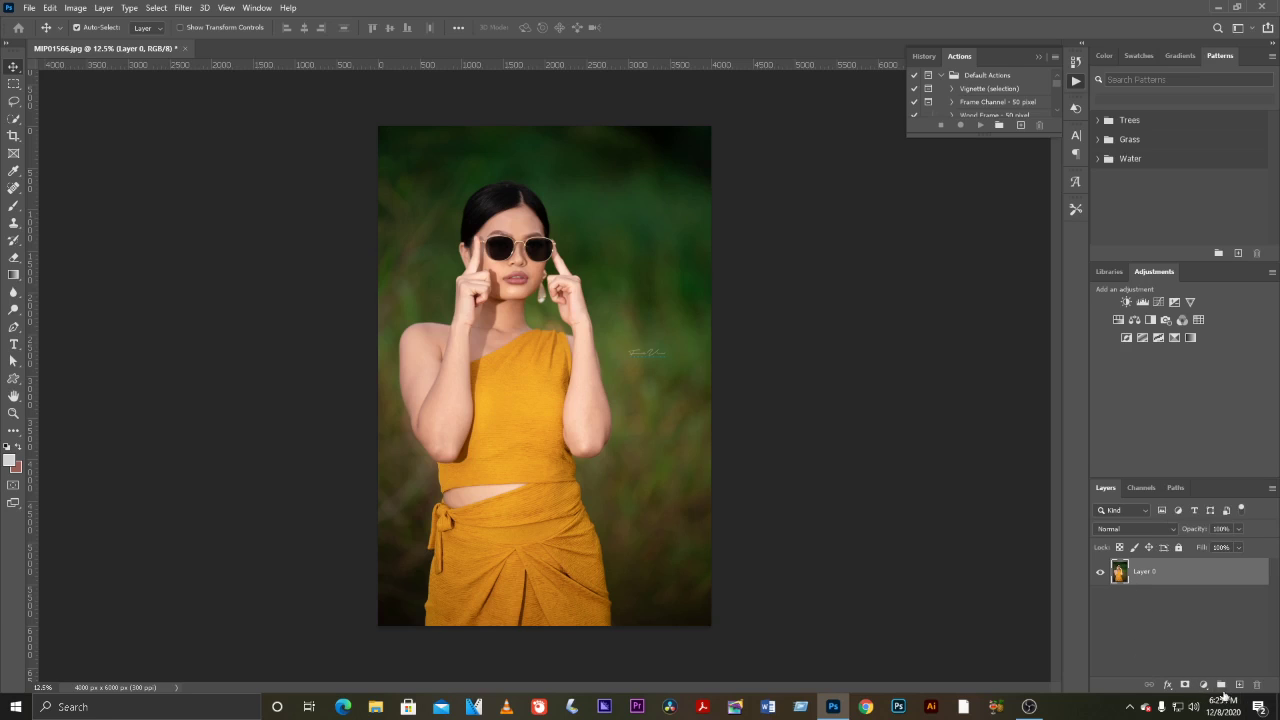
- Duplicate Layer 0, add a Levels adjustment layer, then delete Layer 0 copy
{"action": "key", "text": "ctrl+j"}
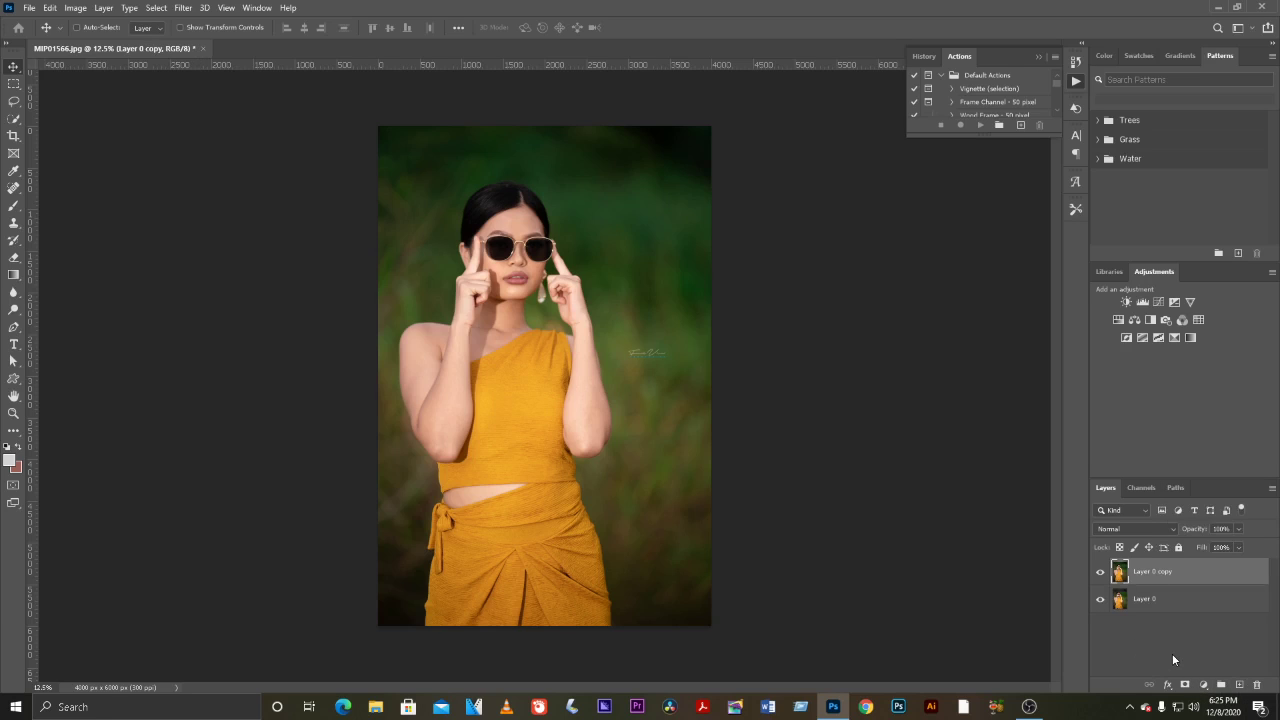
{"action": "left_click", "coordinate": [1203, 686]}
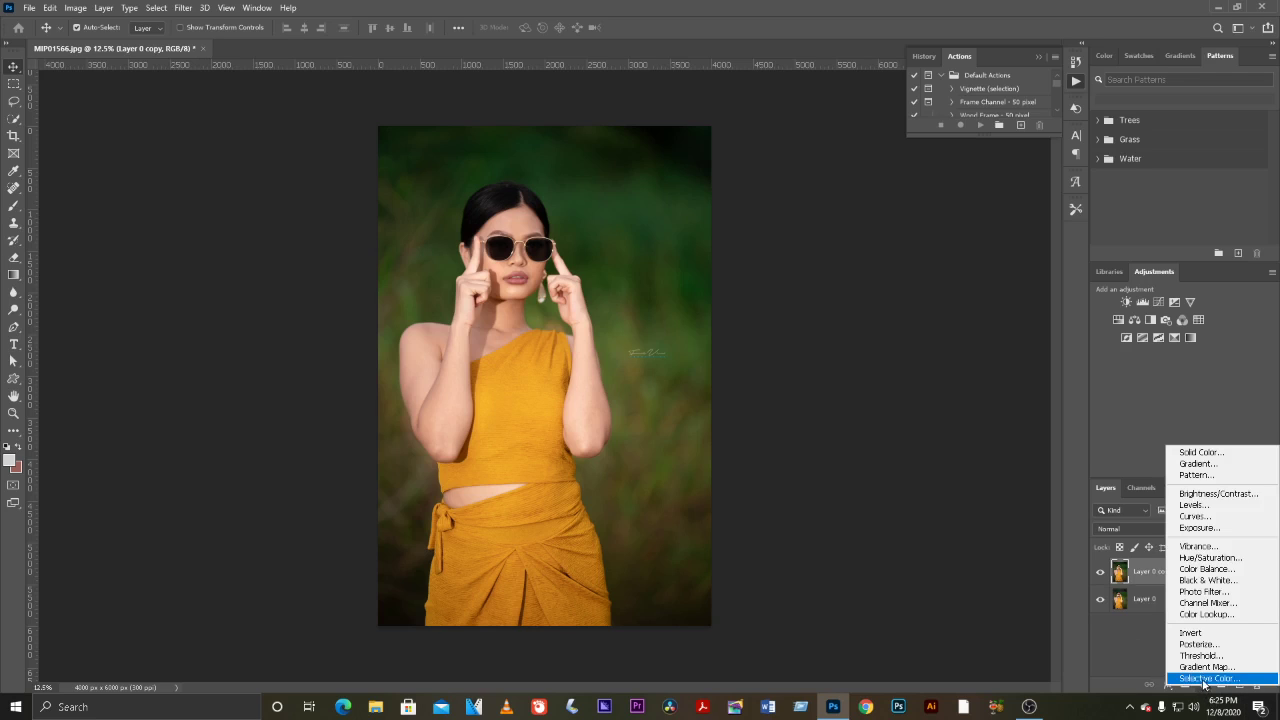
{"action": "left_click", "coordinate": [1141, 300]}
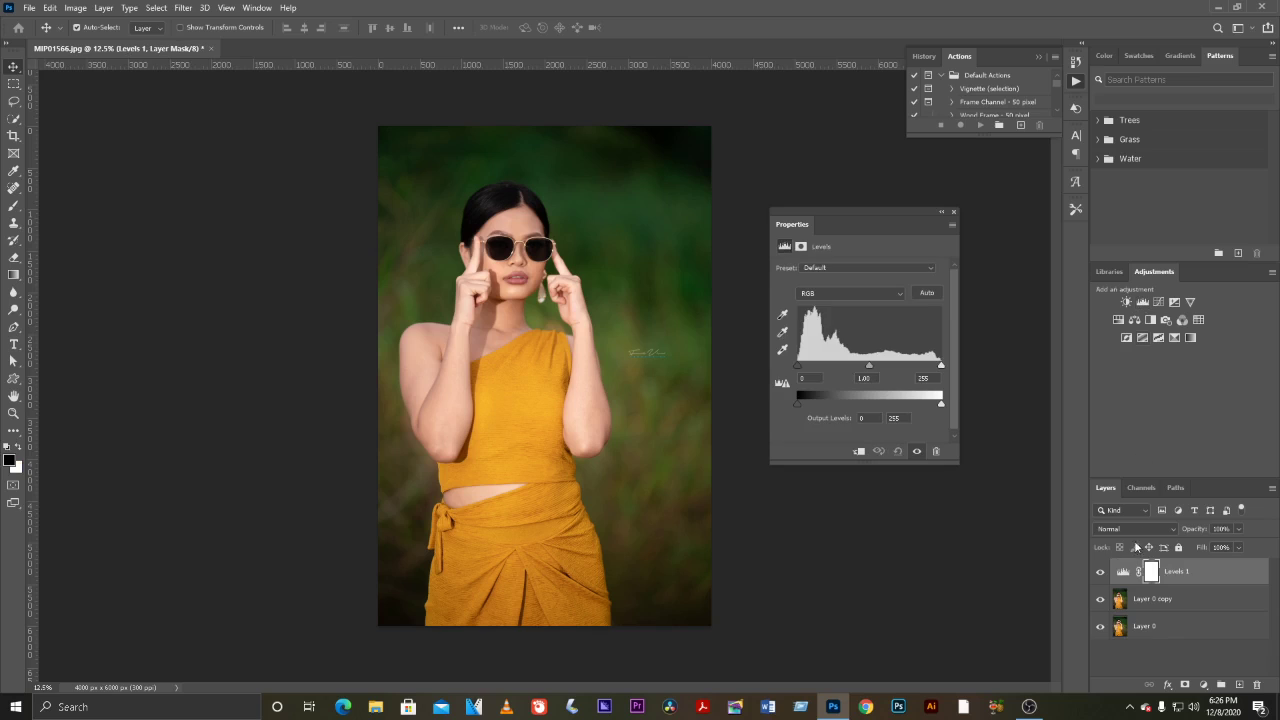
{"action": "left_click", "coordinate": [1122, 600]}
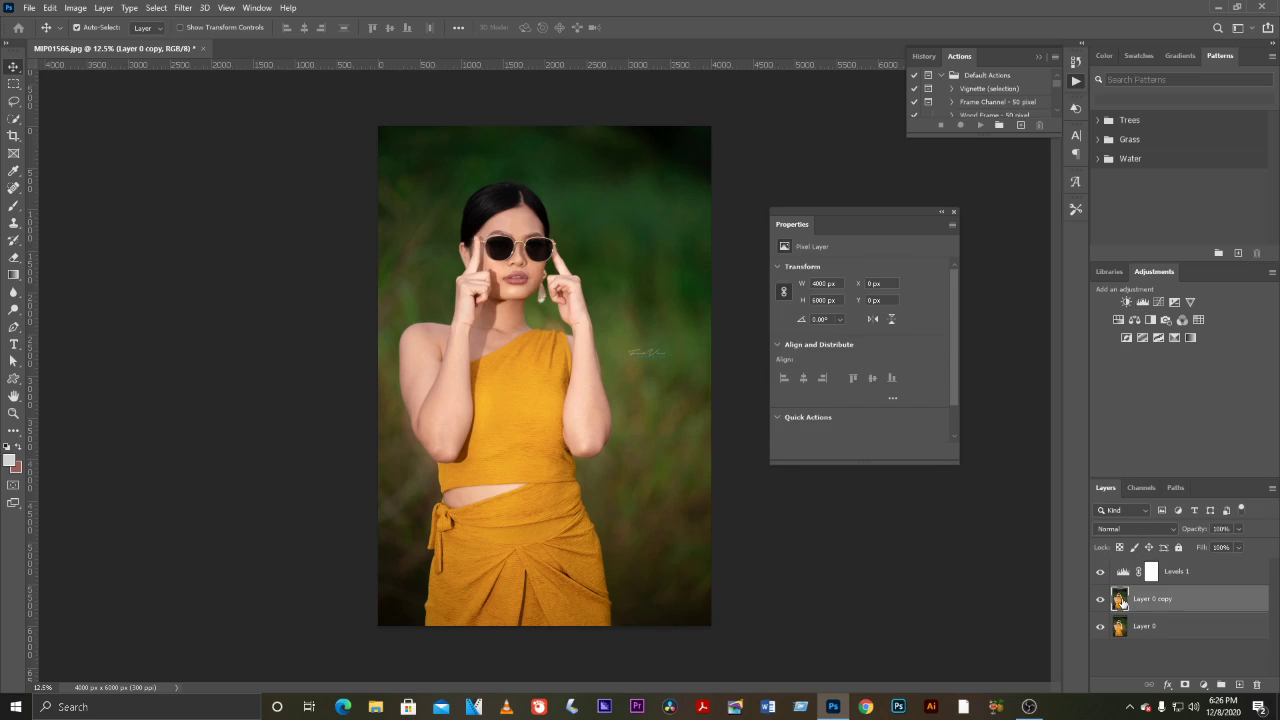
{"action": "key", "text": "Delete"}
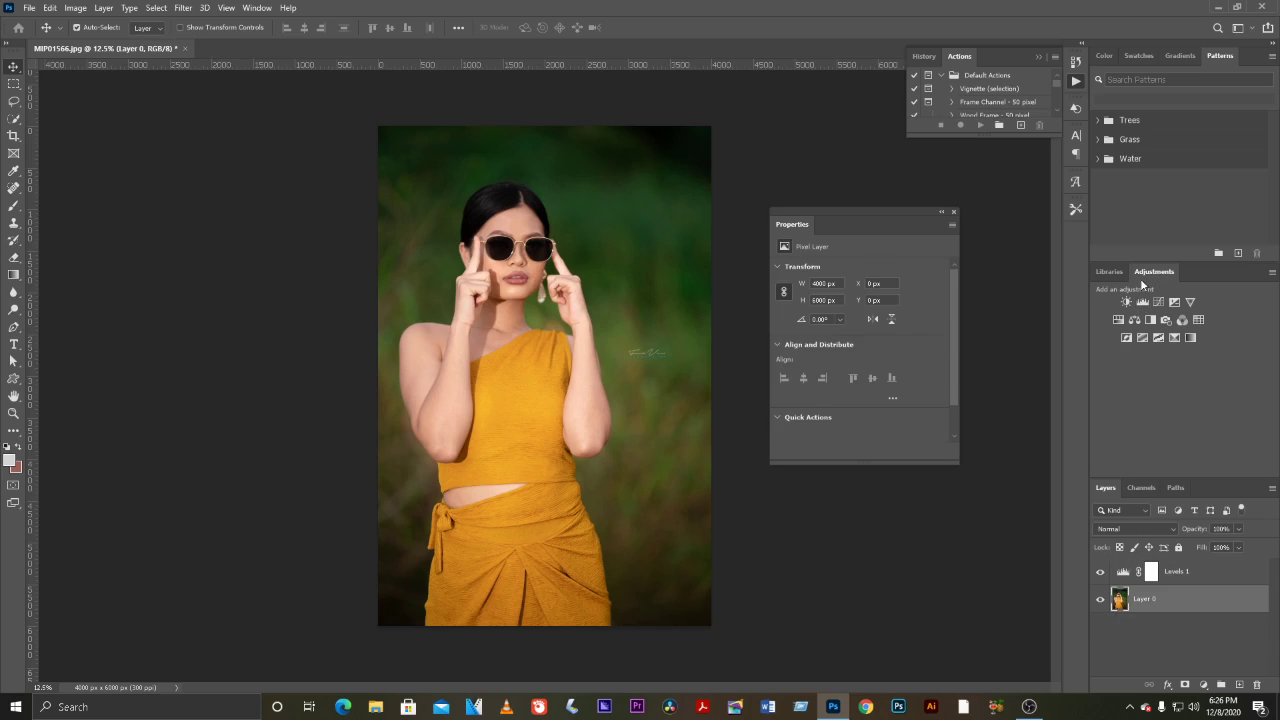
- Add a Color Lookup layer and lower Levels 1's white input to about 218
{"action": "left_click", "coordinate": [1198, 320]}
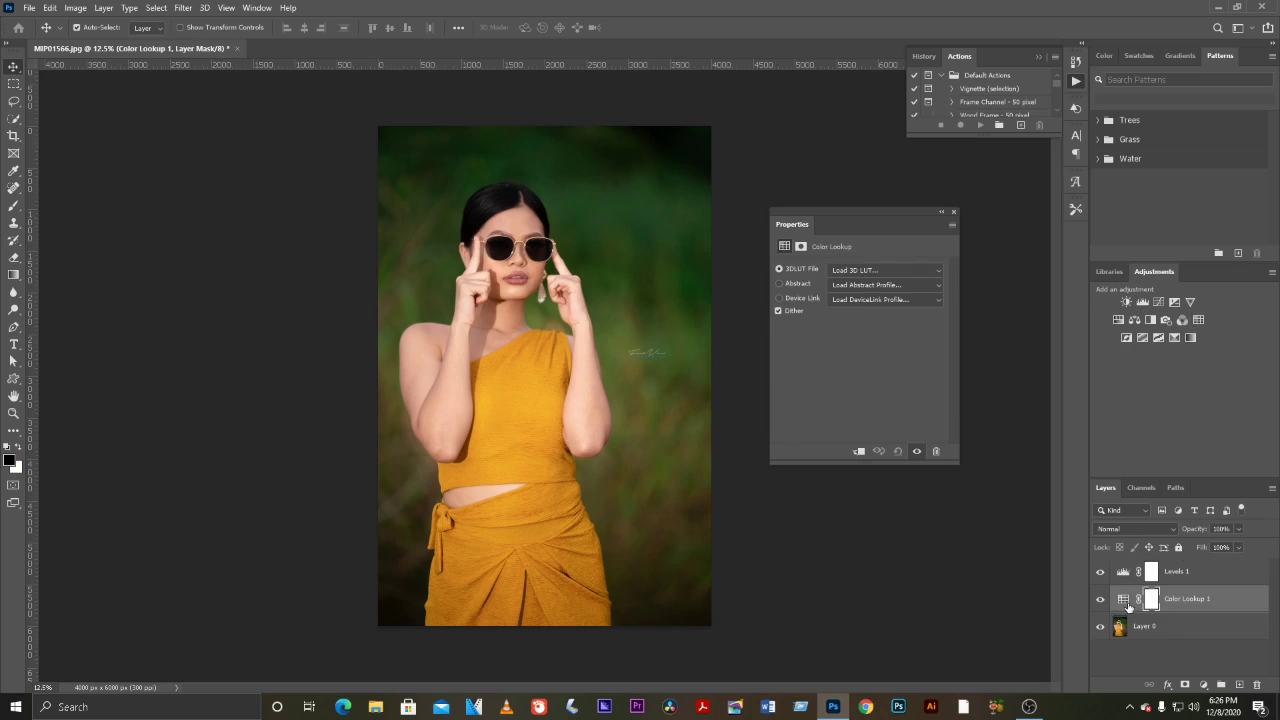
{"action": "left_click", "coordinate": [1124, 599]}
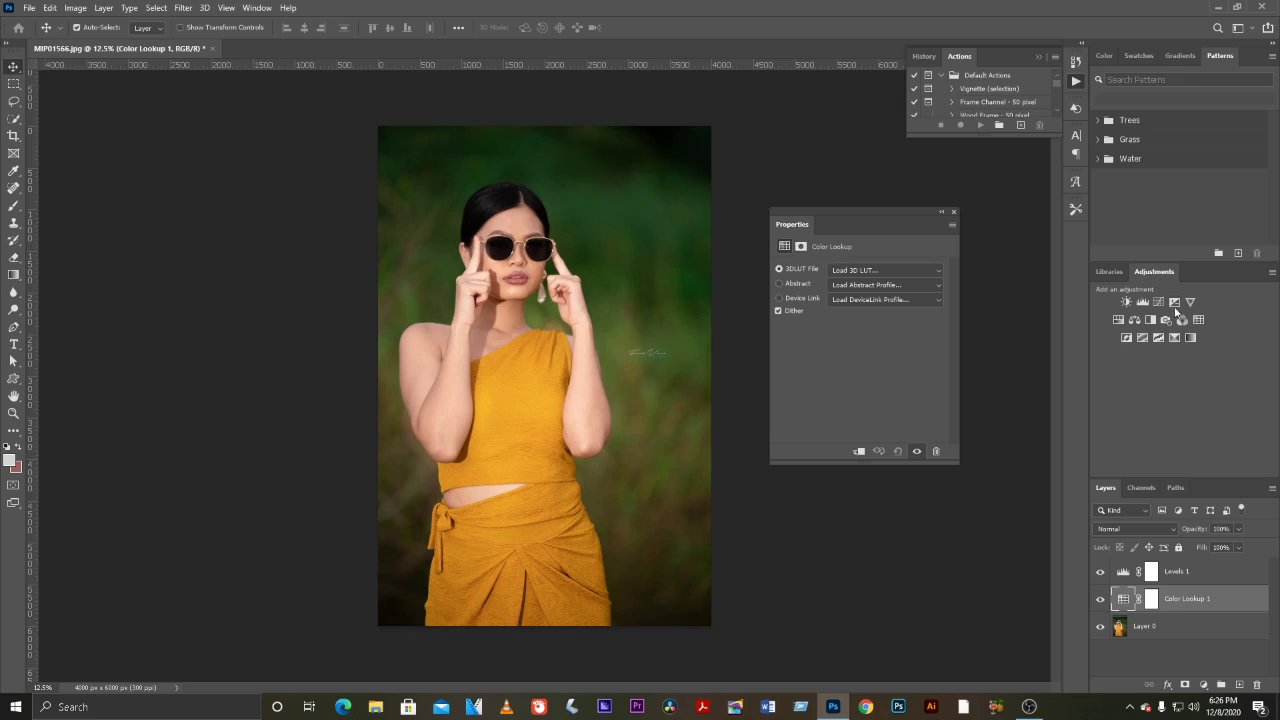
{"action": "left_click", "coordinate": [1125, 576]}
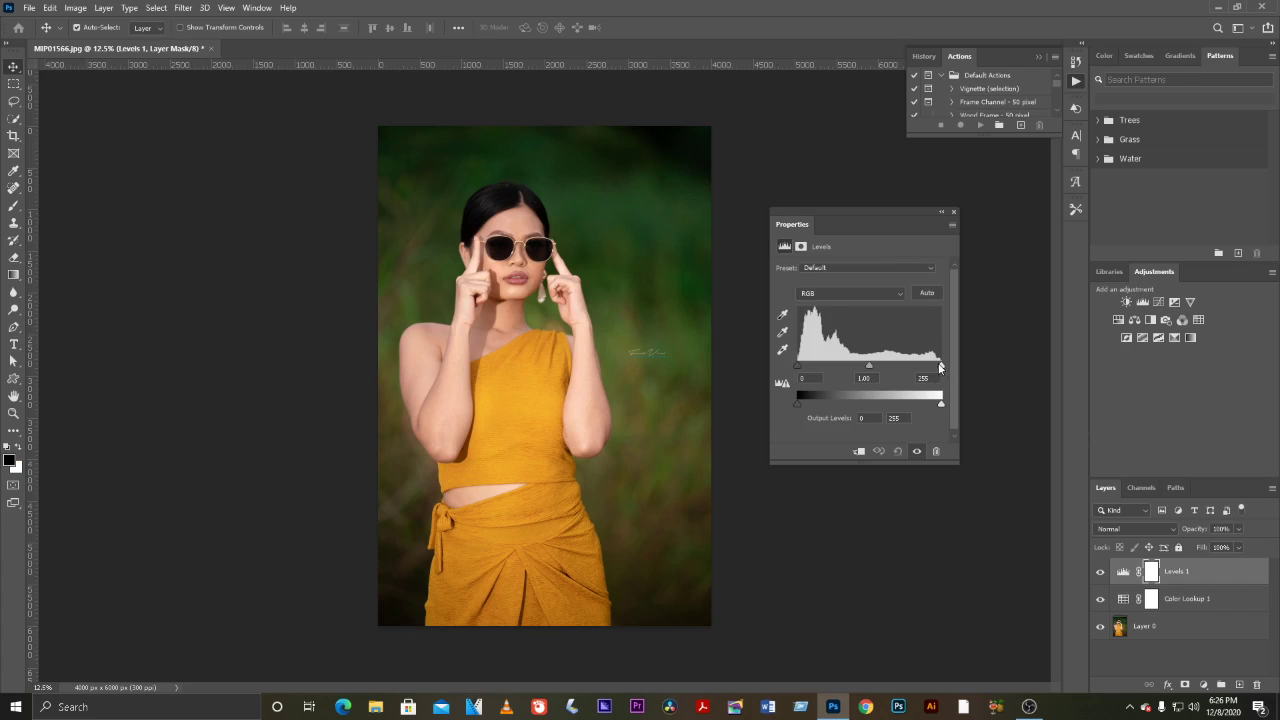
{"action": "left_click_drag", "start_coordinate": [939, 366], "coordinate": [919, 368]}
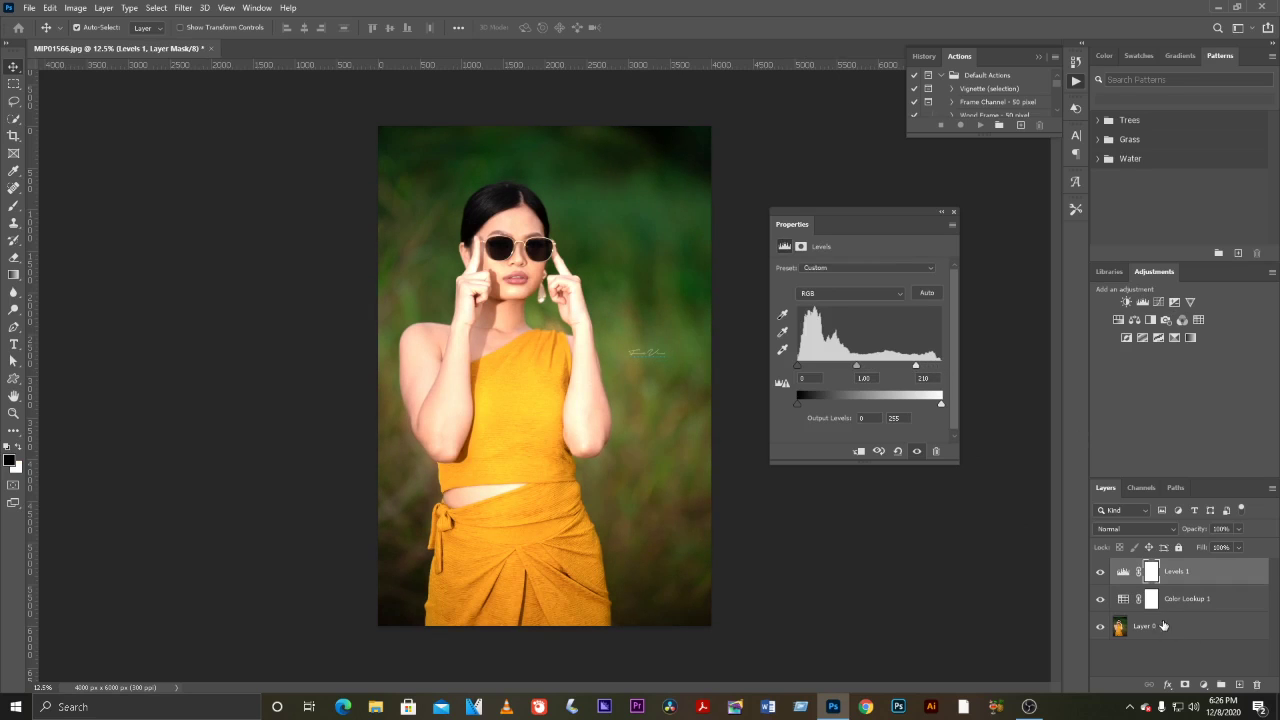
- Toggle Levels 1 visibility to compare, then delete Color Lookup 1 and Levels 1
{"action": "left_click", "coordinate": [1100, 572]}
{"action": "left_click", "coordinate": [1125, 605]}
{"action": "left_click", "coordinate": [1127, 578]}
{"action": "left_click", "coordinate": [1125, 600]}
{"action": "key", "text": "Delete"}
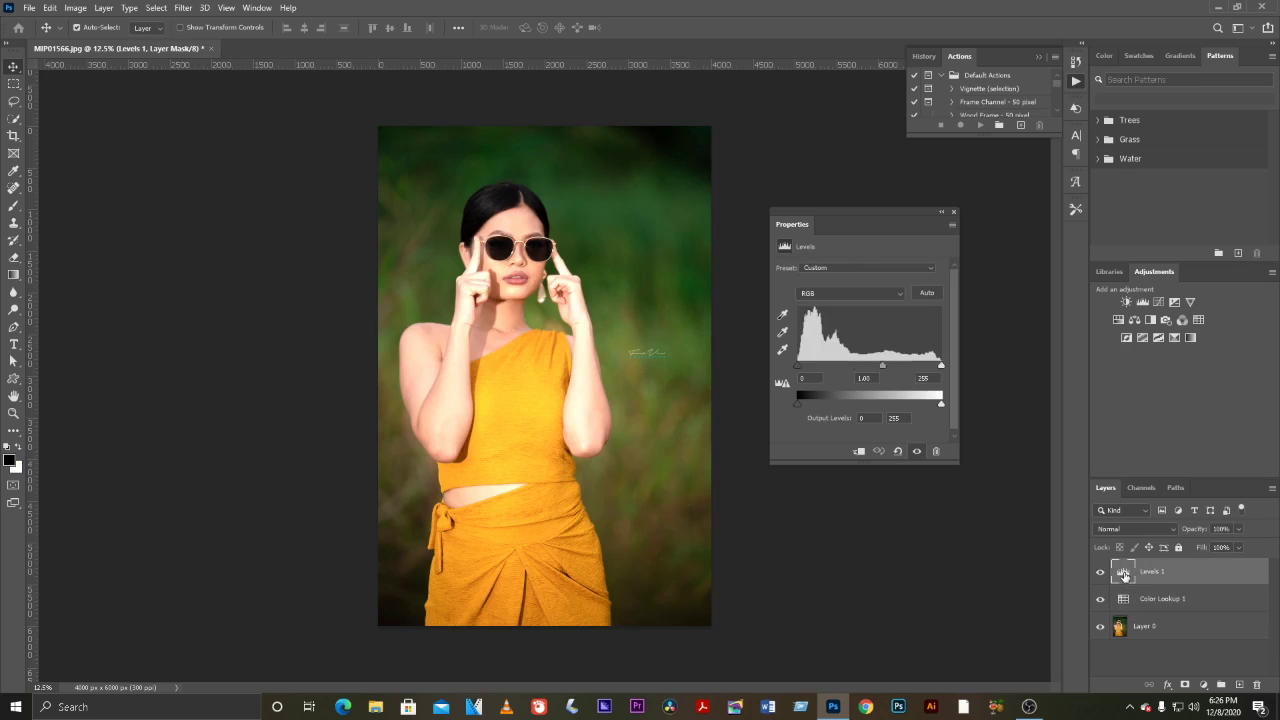
{"action": "left_click", "coordinate": [1127, 598]}
{"action": "left_click", "coordinate": [1122, 577]}
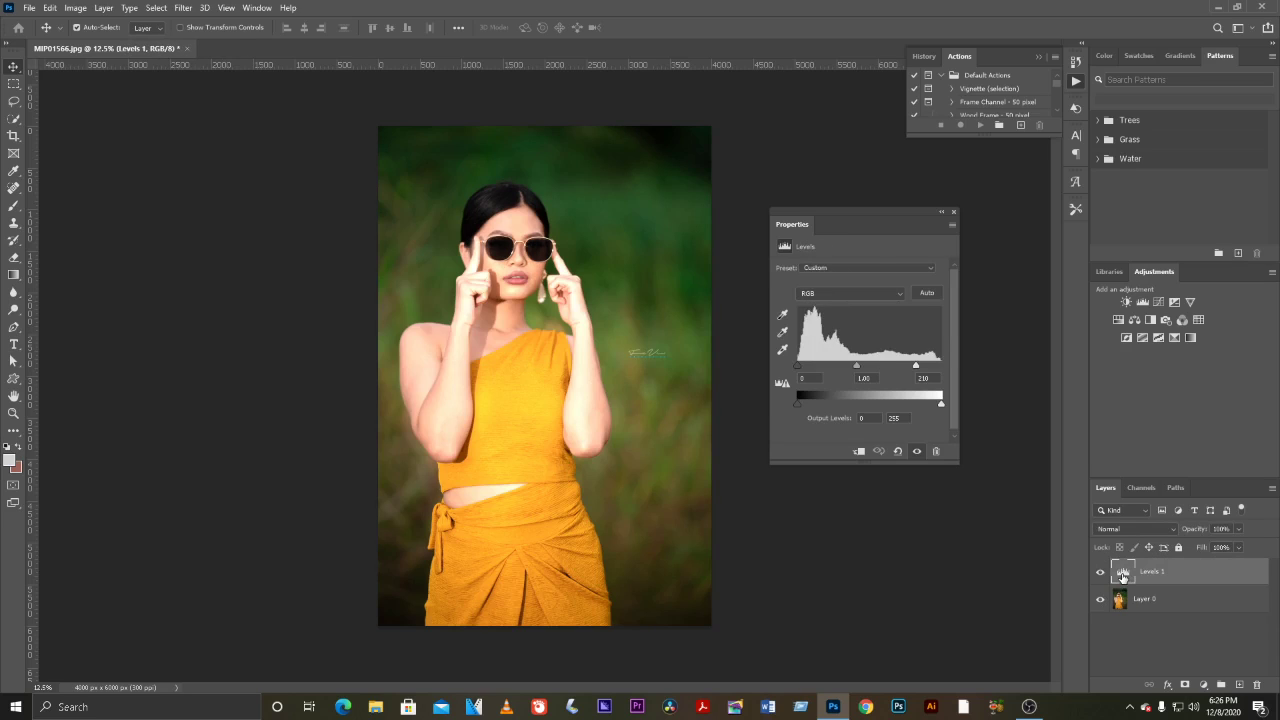
{"action": "key", "text": "Delete"}
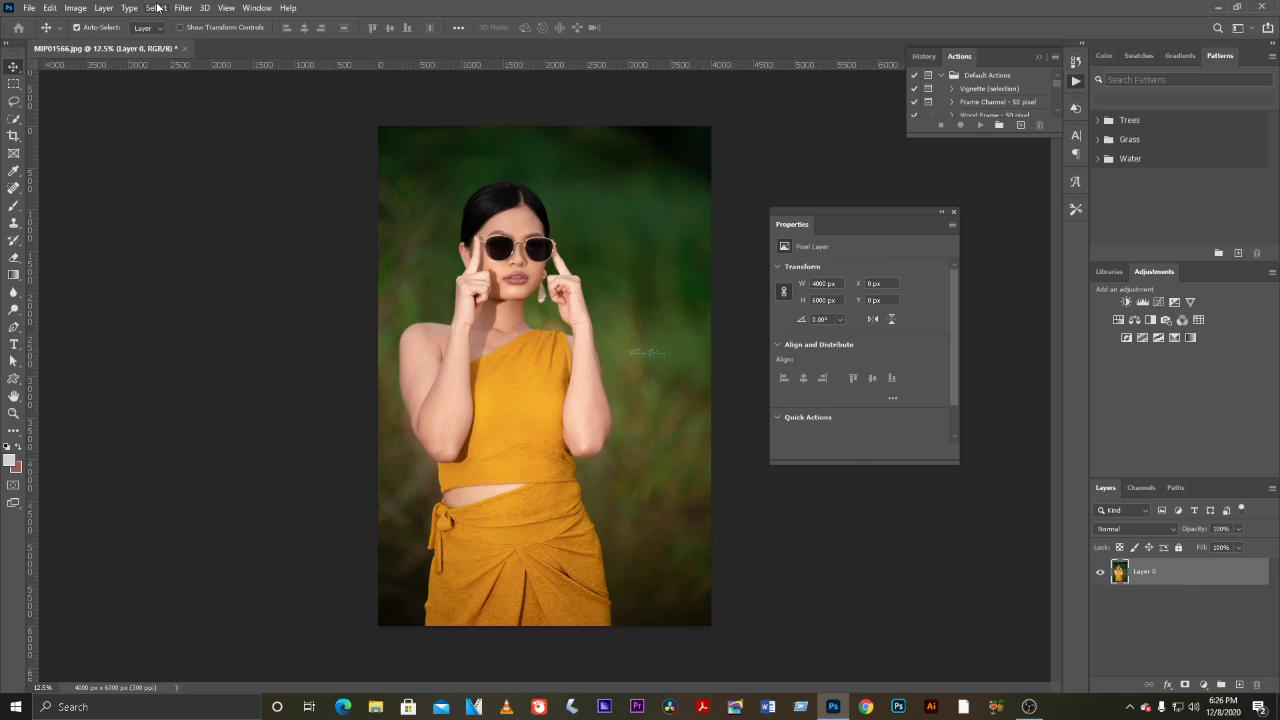
- Browse the Image menu and the adjustment layer popup without adding anything
{"action": "left_click", "coordinate": [29, 8]}
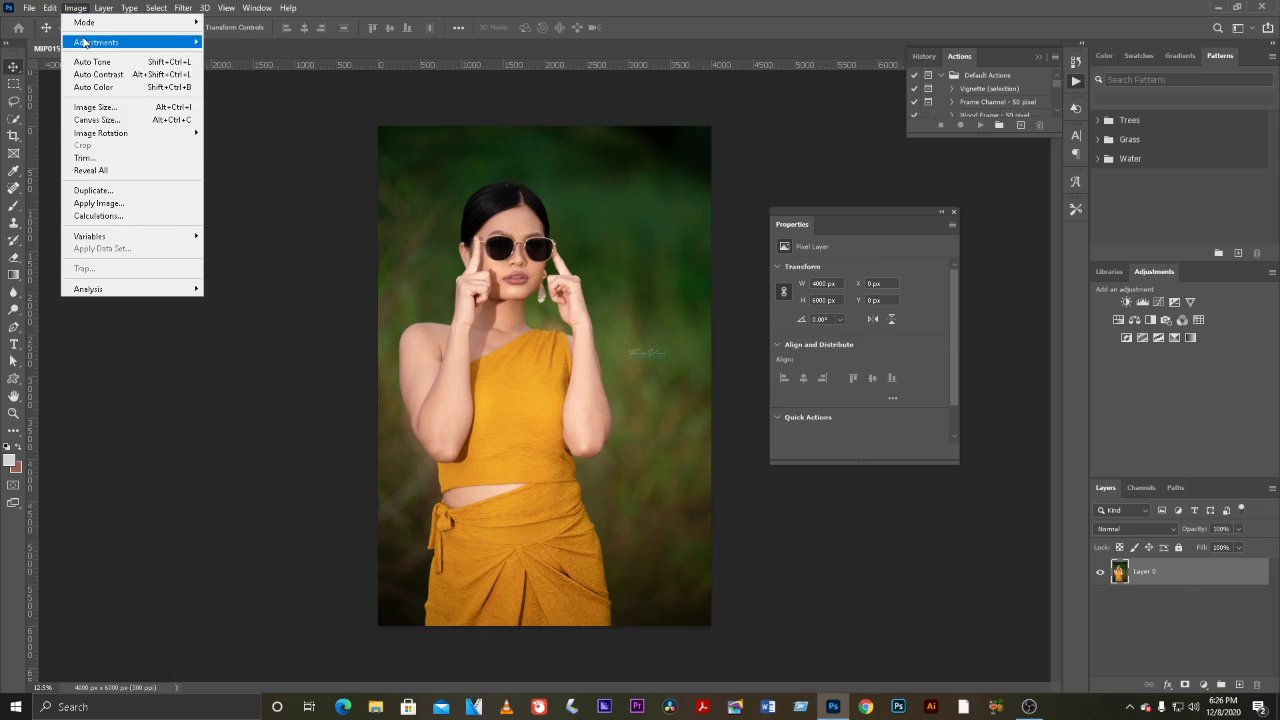
{"action": "mouse_move", "coordinate": [97, 42]}
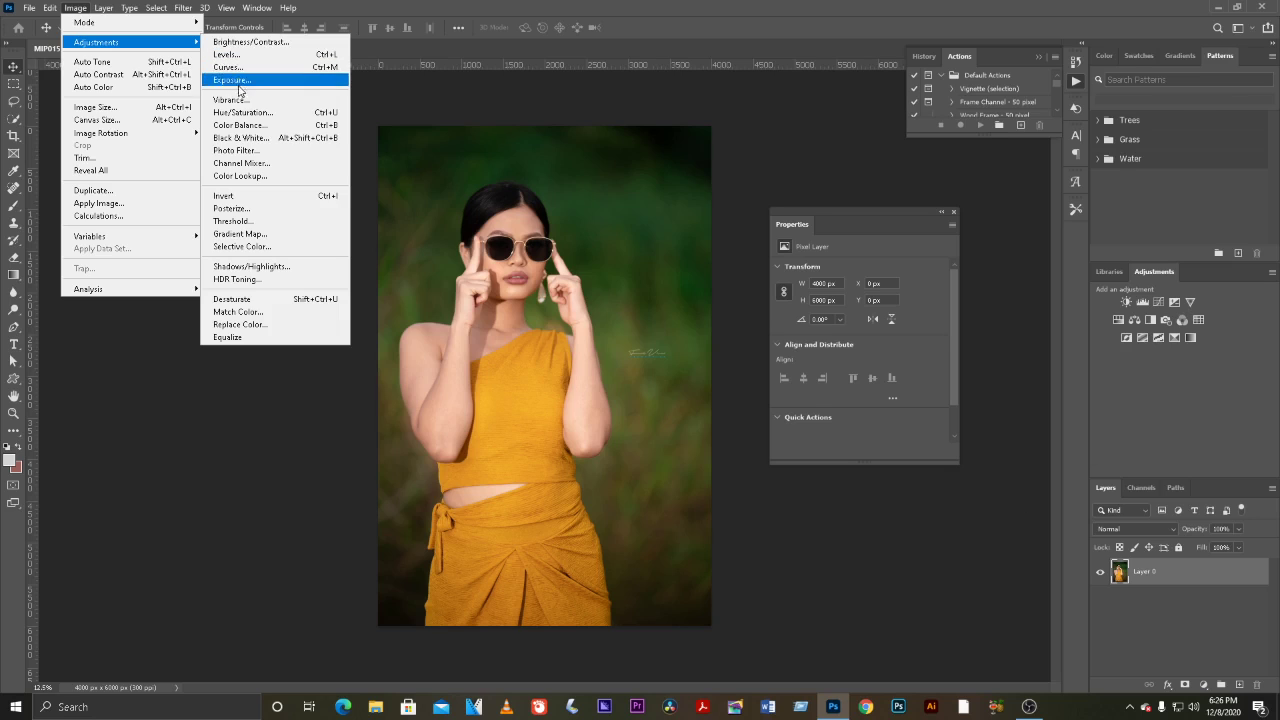
{"action": "left_click", "coordinate": [1228, 659]}
{"action": "left_click", "coordinate": [1204, 685]}
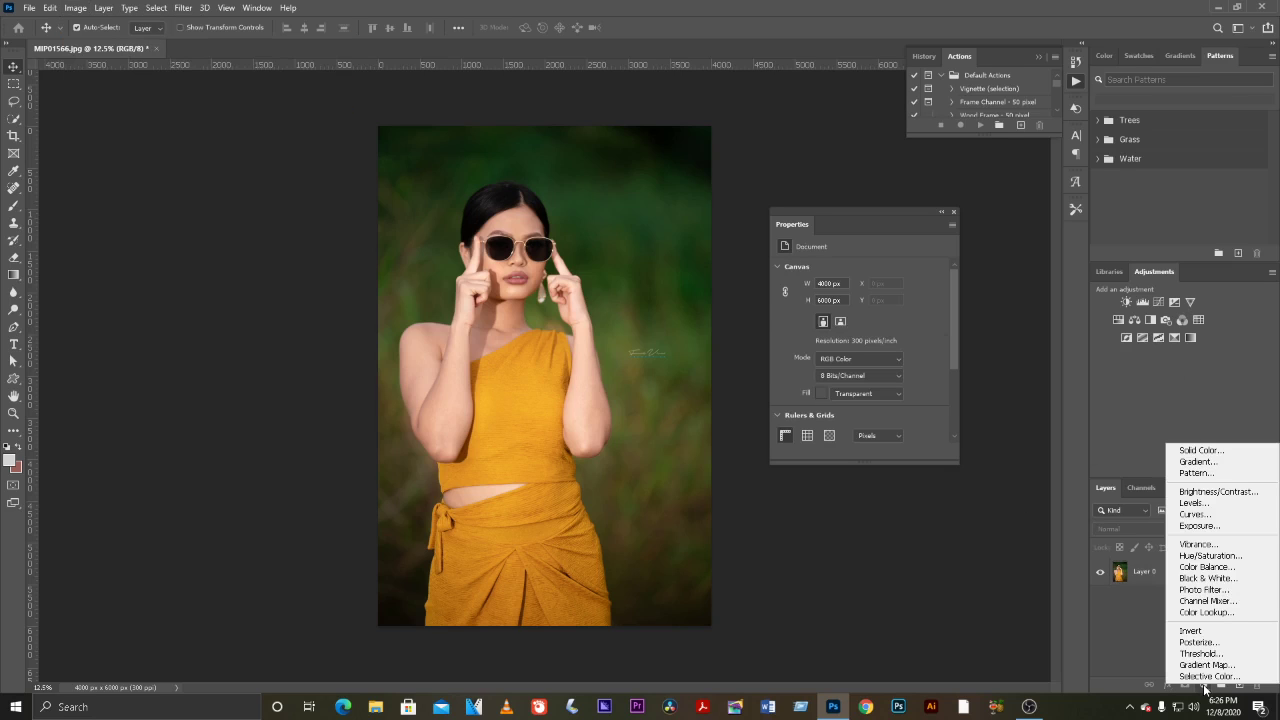
{"action": "left_click", "coordinate": [1140, 390]}
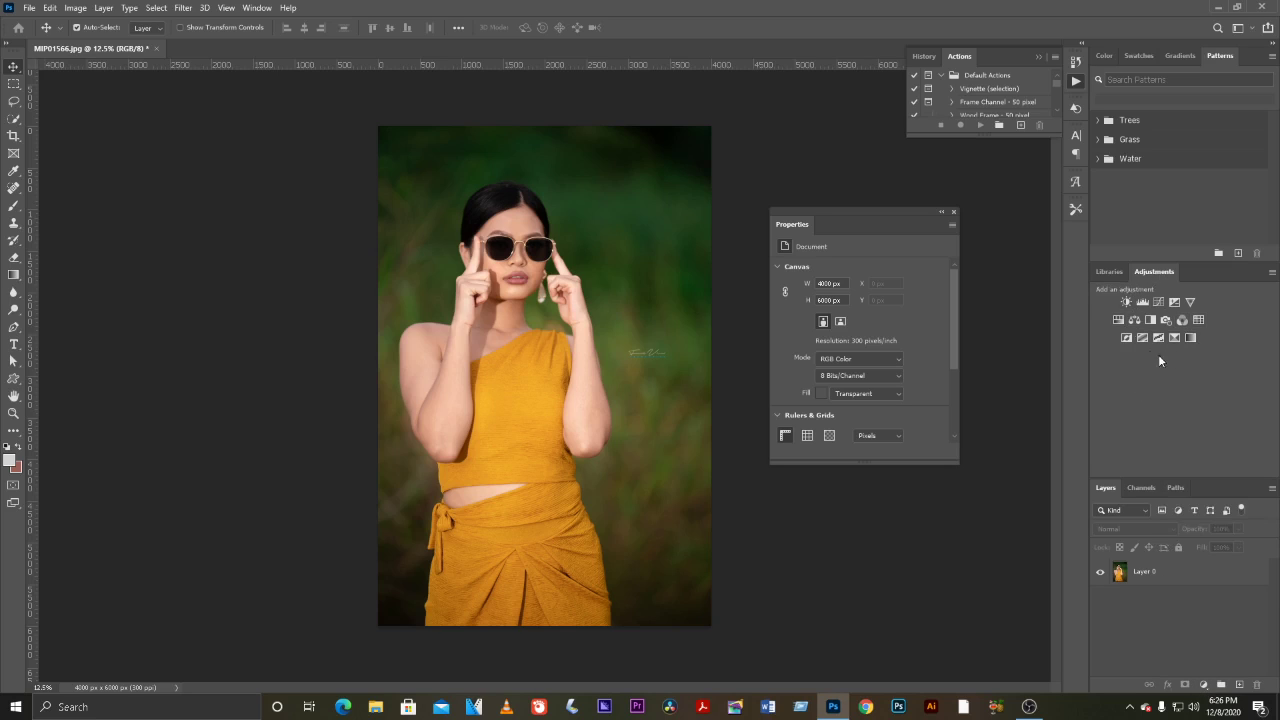
{"action": "left_click", "coordinate": [1204, 685]}
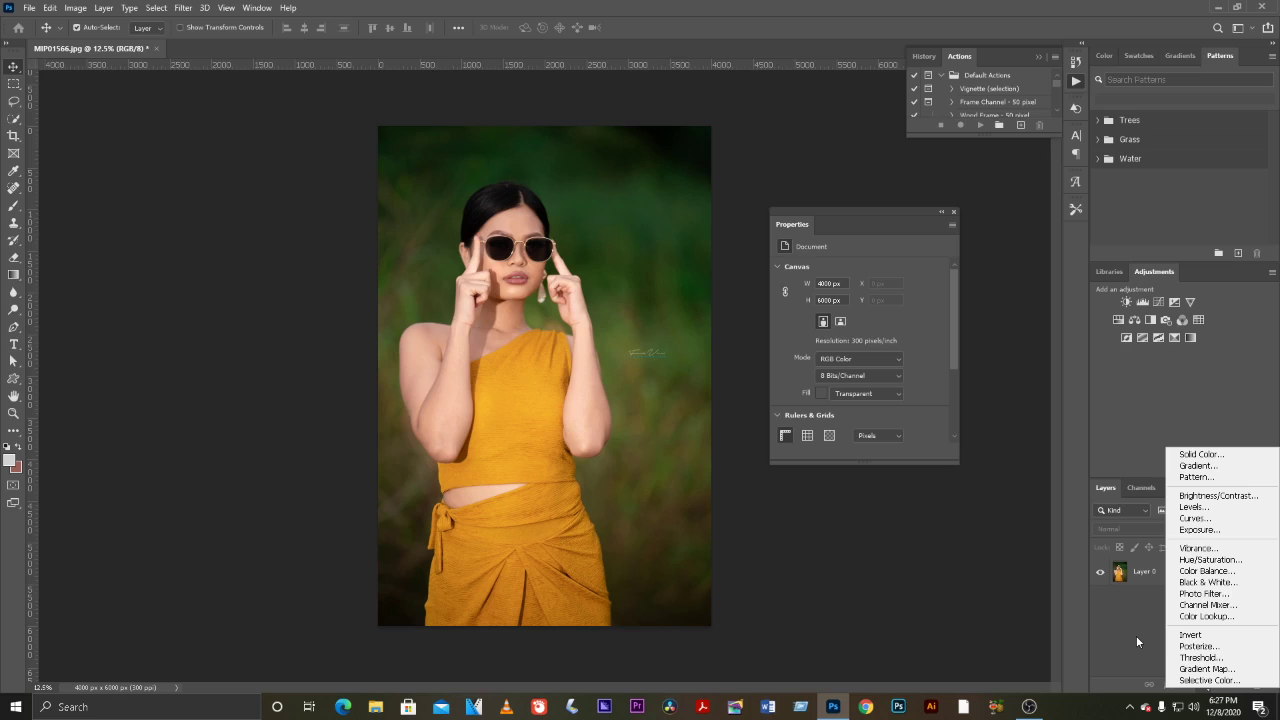
{"action": "left_click", "coordinate": [1137, 418]}
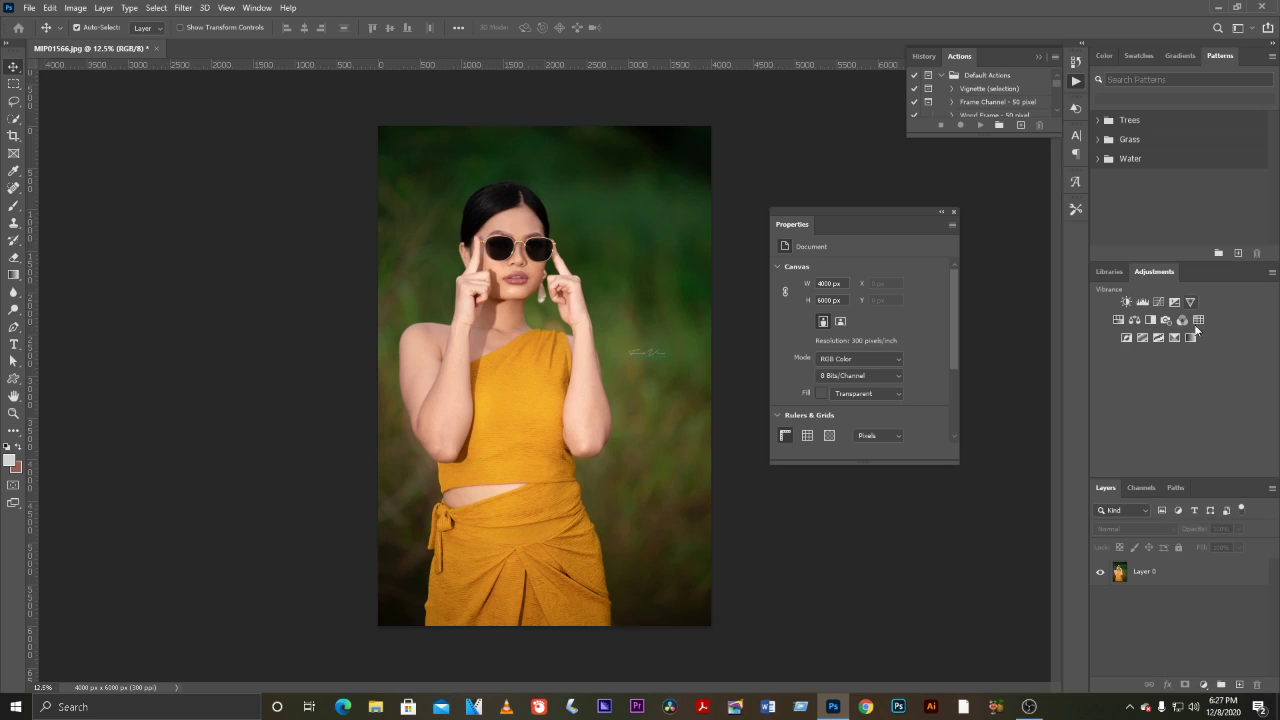
{"action": "left_click", "coordinate": [1204, 685]}
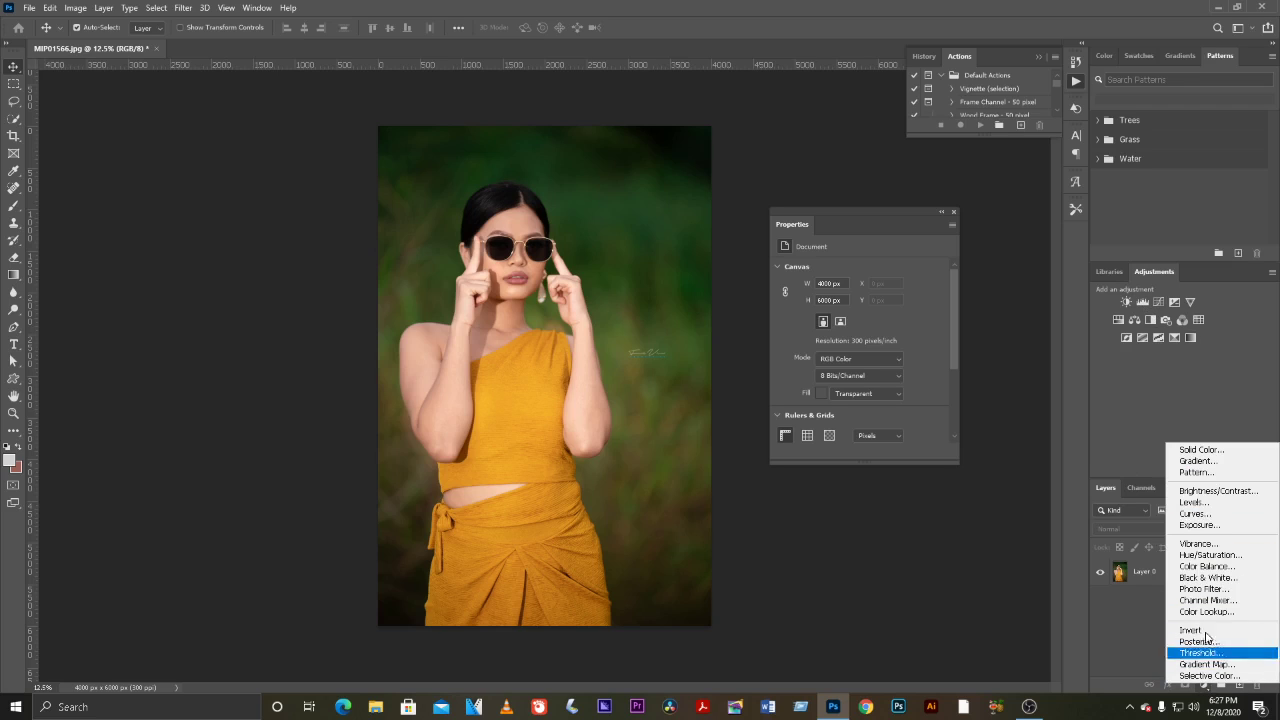
- Reselect the Layer 0 portrait layer and bring up Image > Adjustments
{"action": "left_click", "coordinate": [56, 17]}
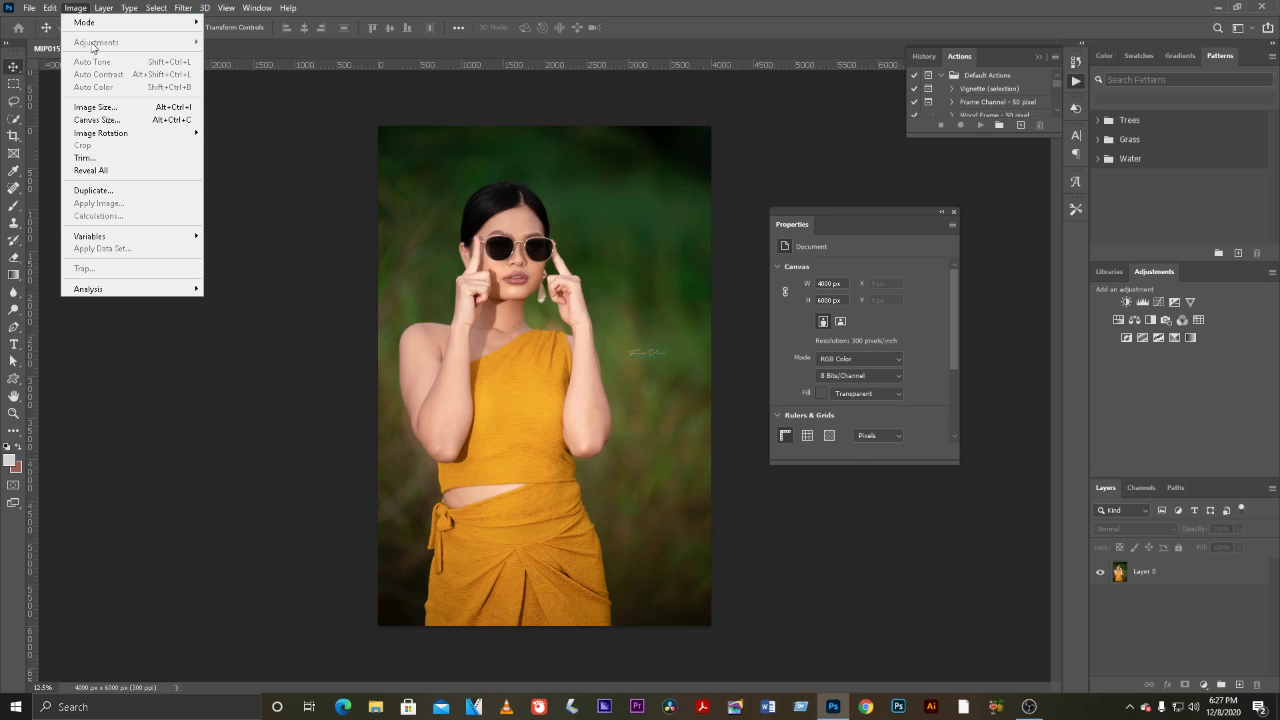
{"action": "left_click", "coordinate": [1131, 567]}
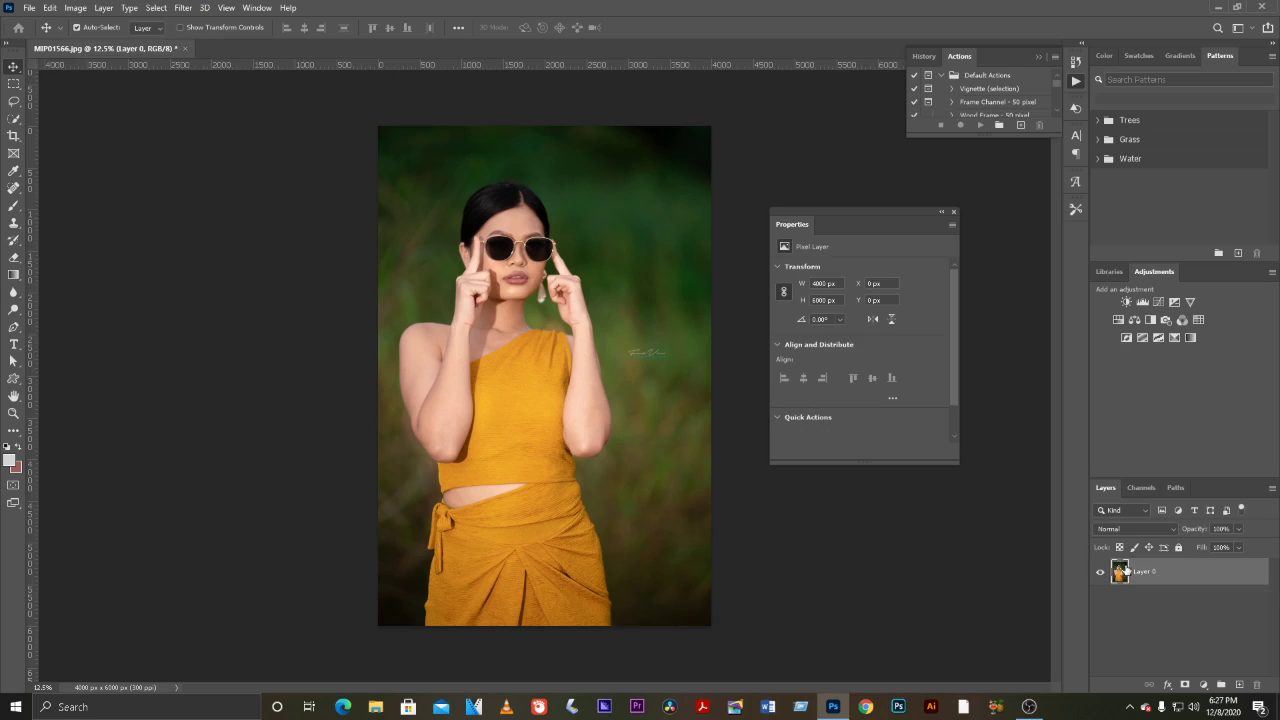
{"action": "left_click", "coordinate": [1183, 627]}
{"action": "left_click", "coordinate": [1122, 573]}
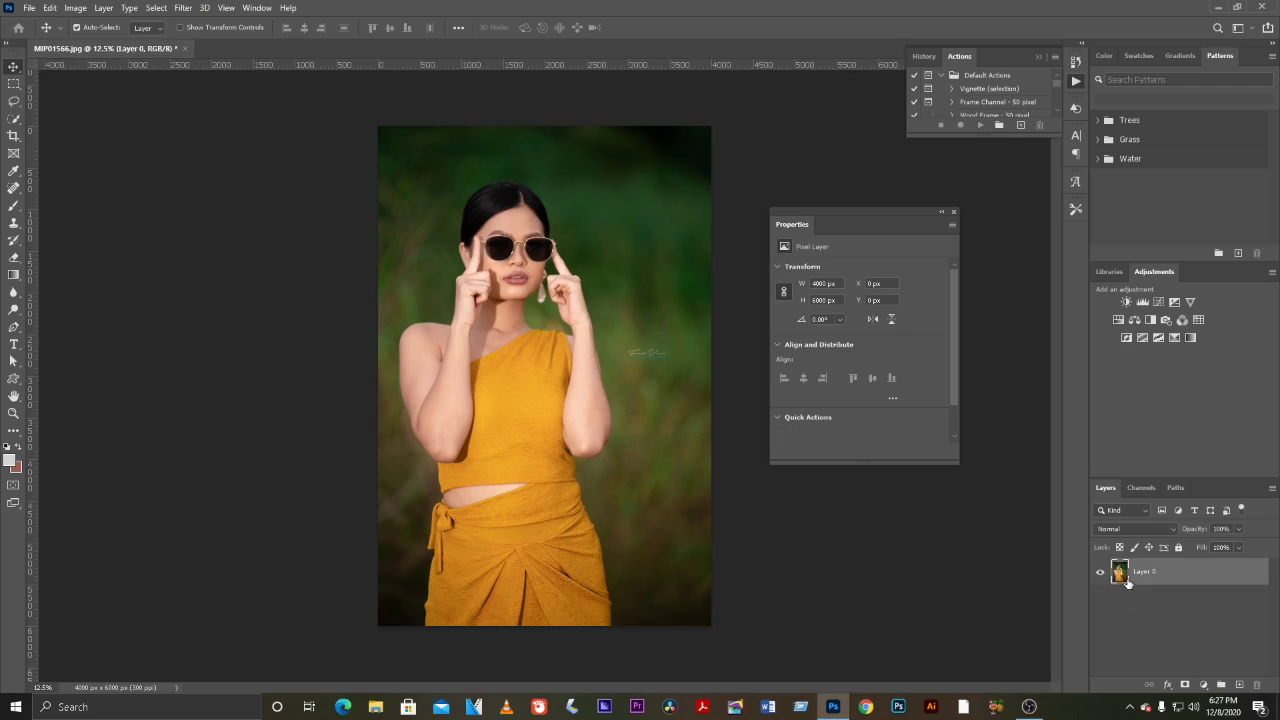
{"action": "left_click", "coordinate": [86, 12]}
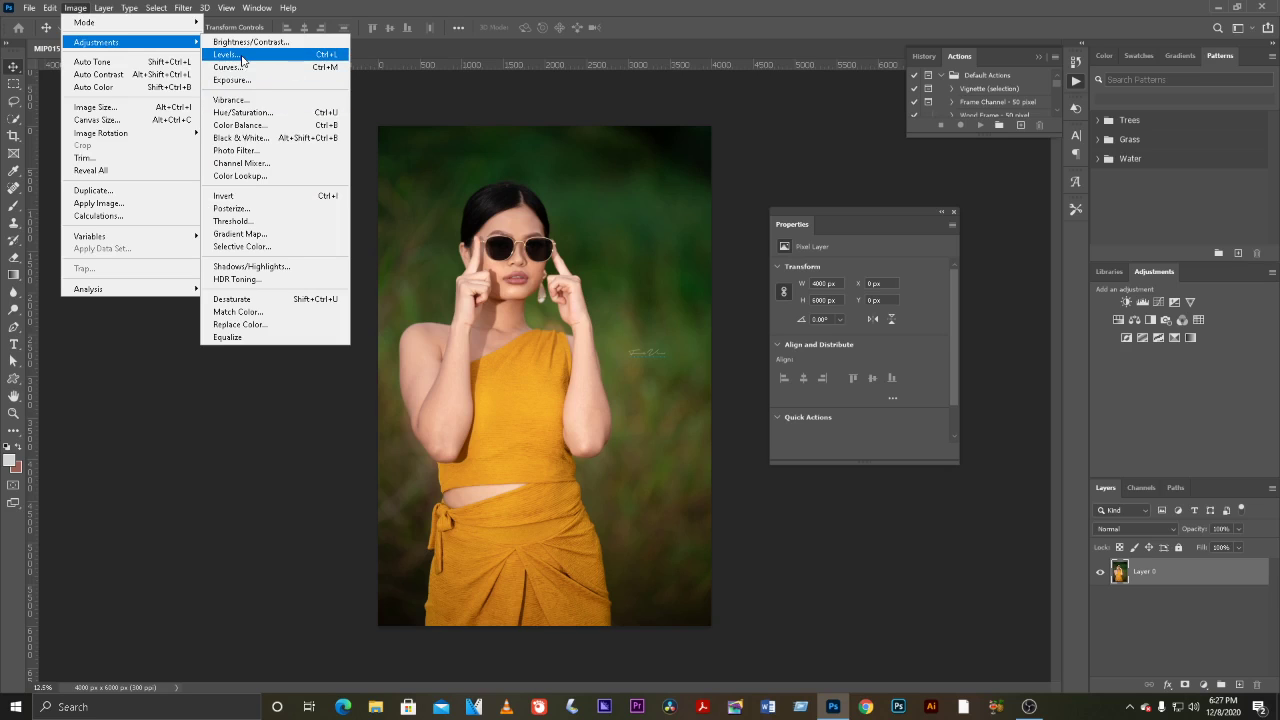
{"action": "left_click", "coordinate": [239, 56]}
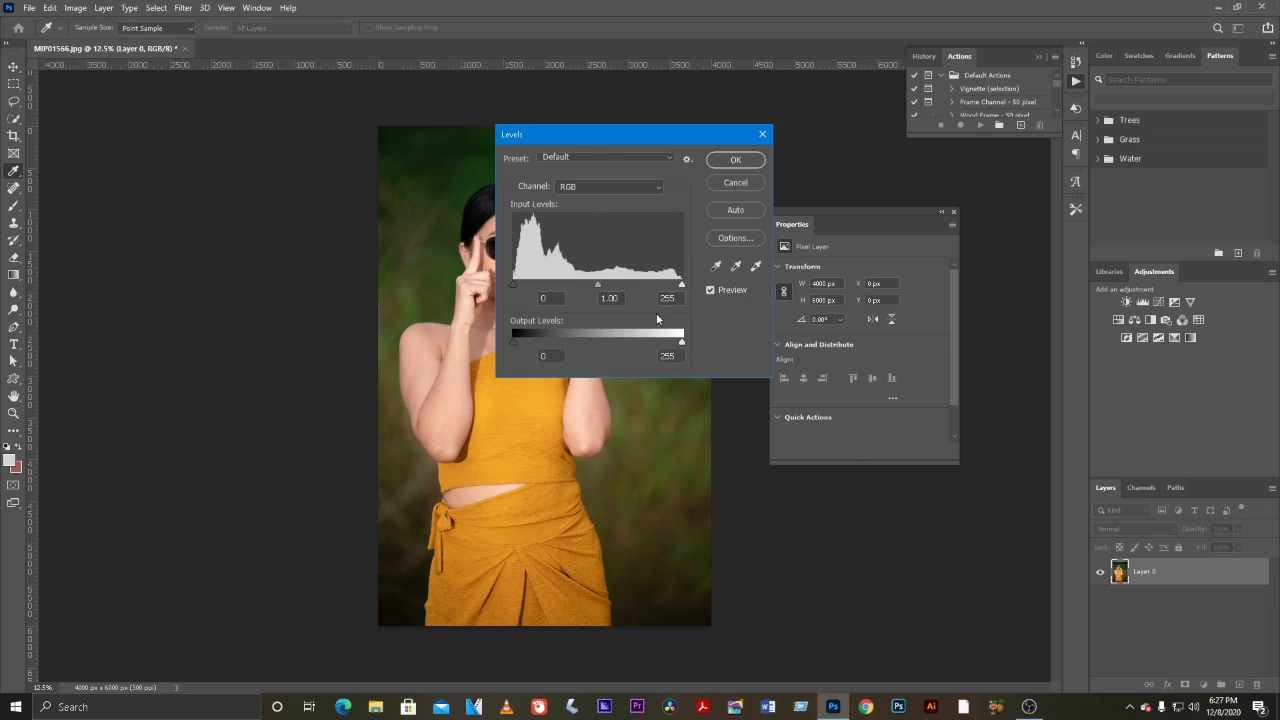
{"action": "left_click_drag", "start_coordinate": [569, 145], "coordinate": [653, 233]}
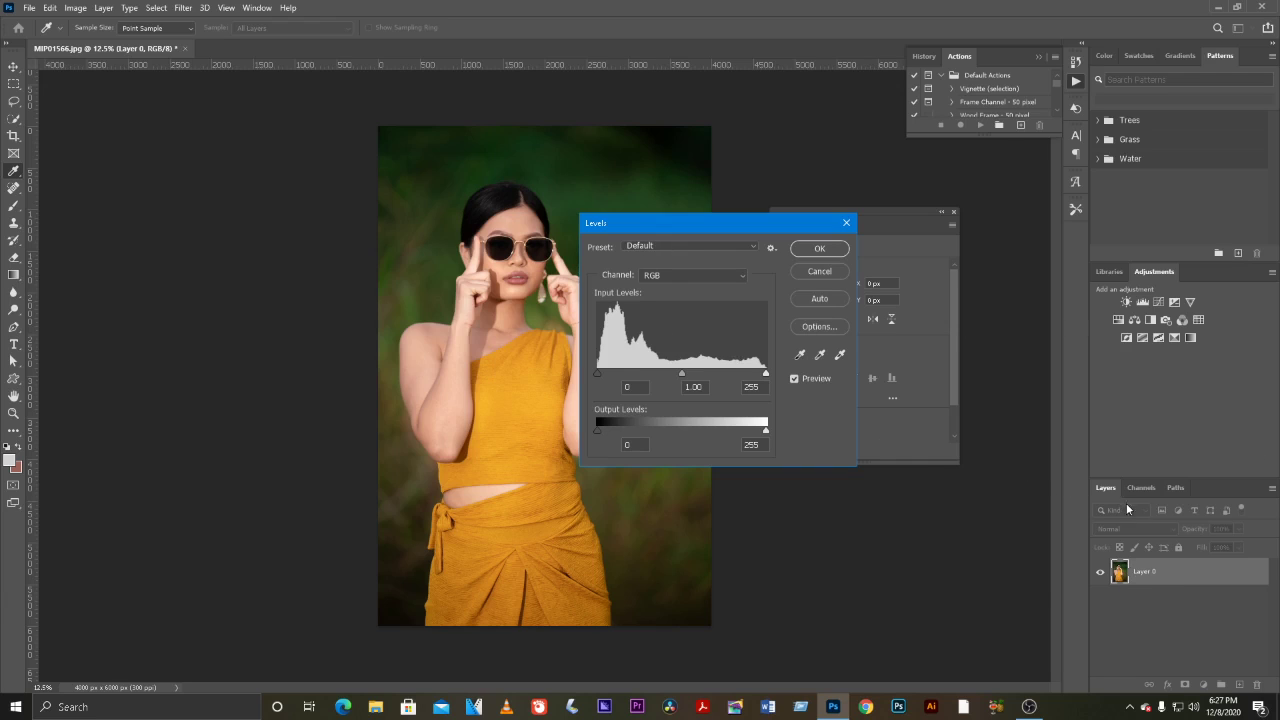
{"action": "left_click", "coordinate": [805, 272]}
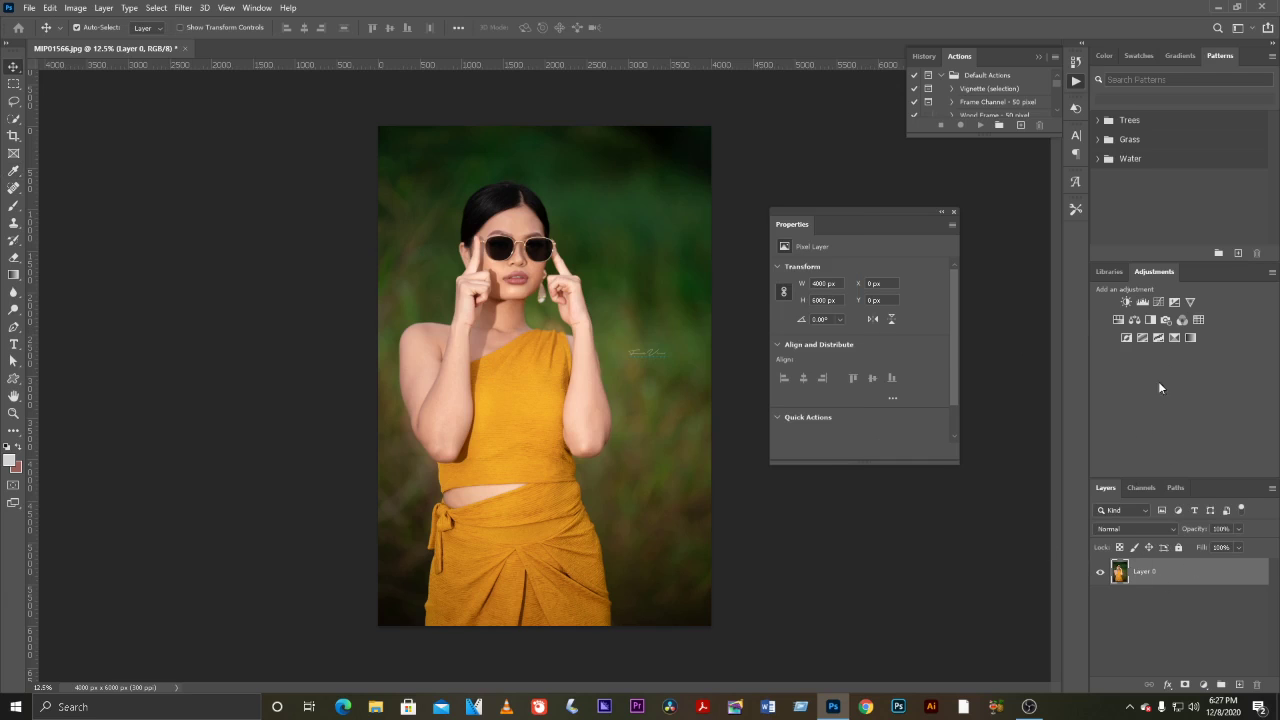
{"action": "left_click", "coordinate": [1146, 307]}
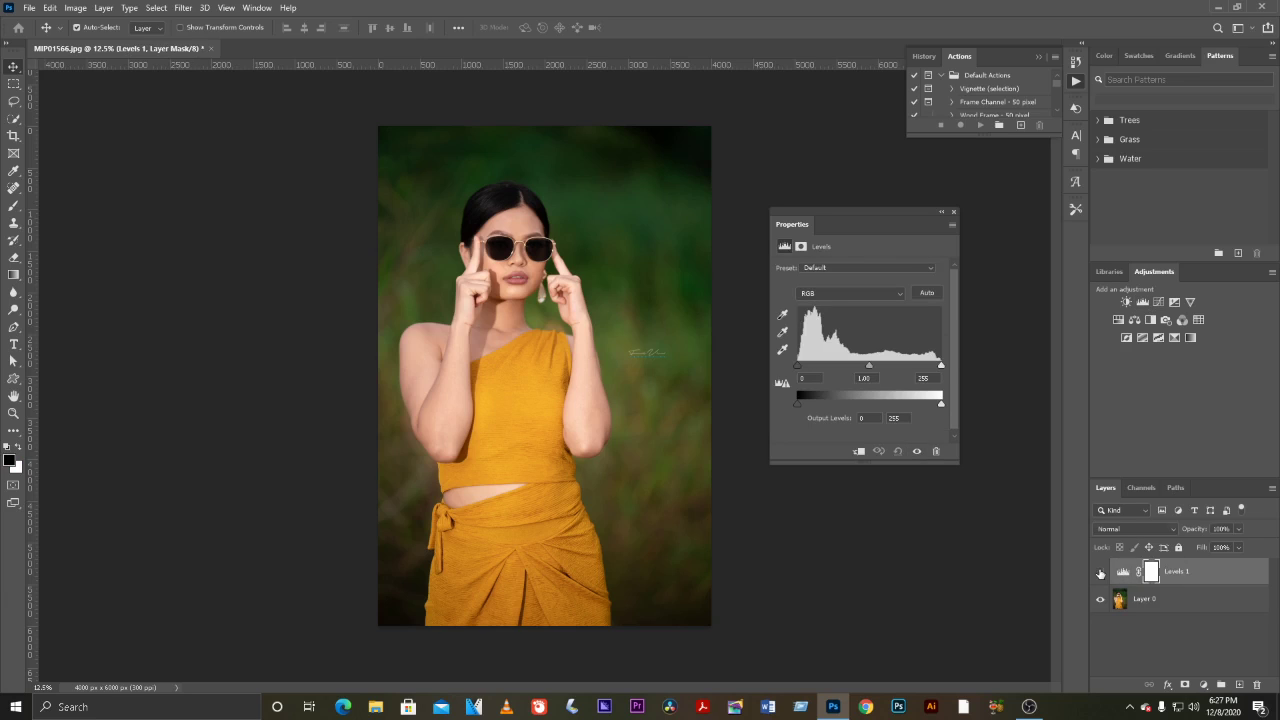
{"action": "left_click", "coordinate": [1121, 573]}
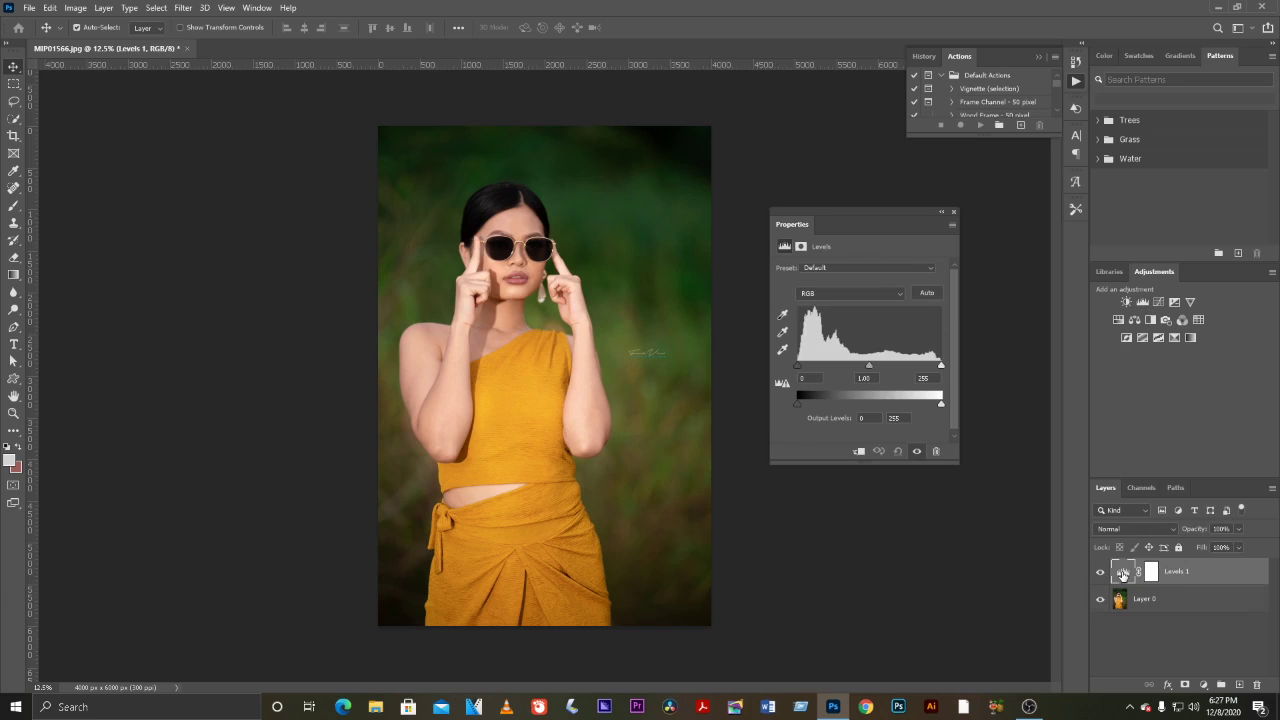
{"action": "key", "text": "Delete"}
{"action": "left_click", "coordinate": [77, 9]}
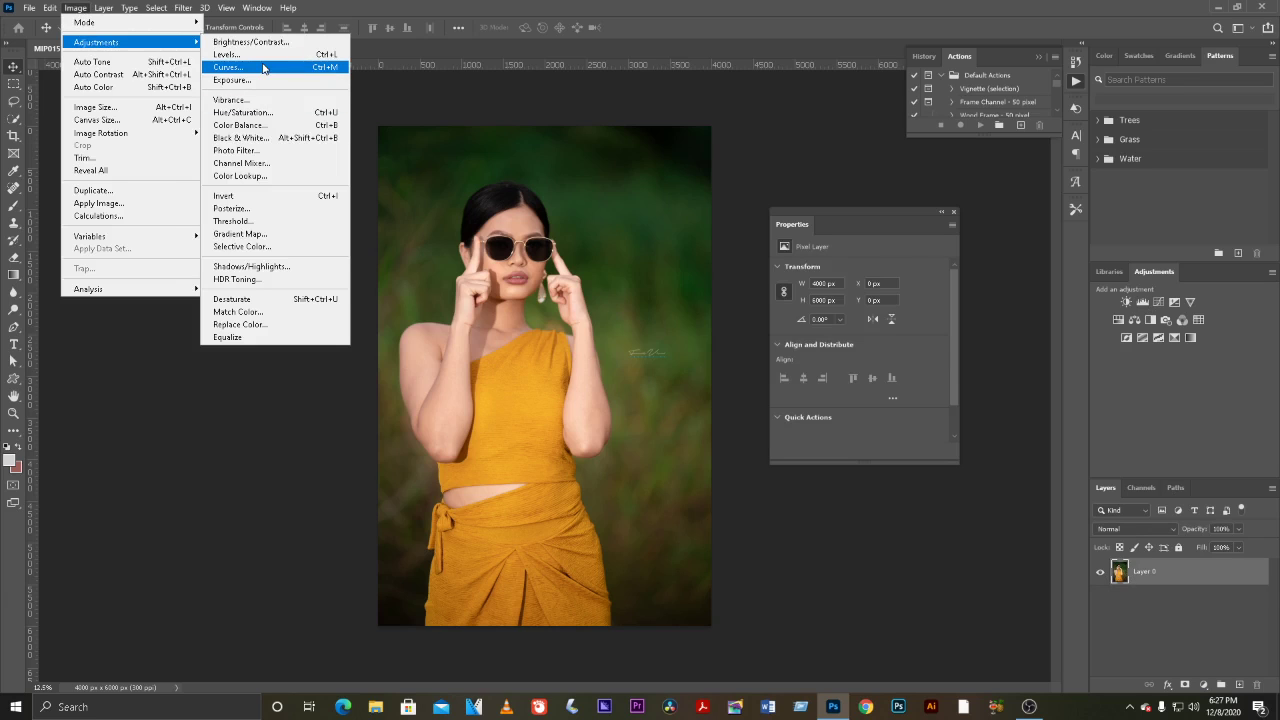
- Apply a direct Levels adjustment with white input near 178, then undo it
{"action": "left_click", "coordinate": [262, 56]}
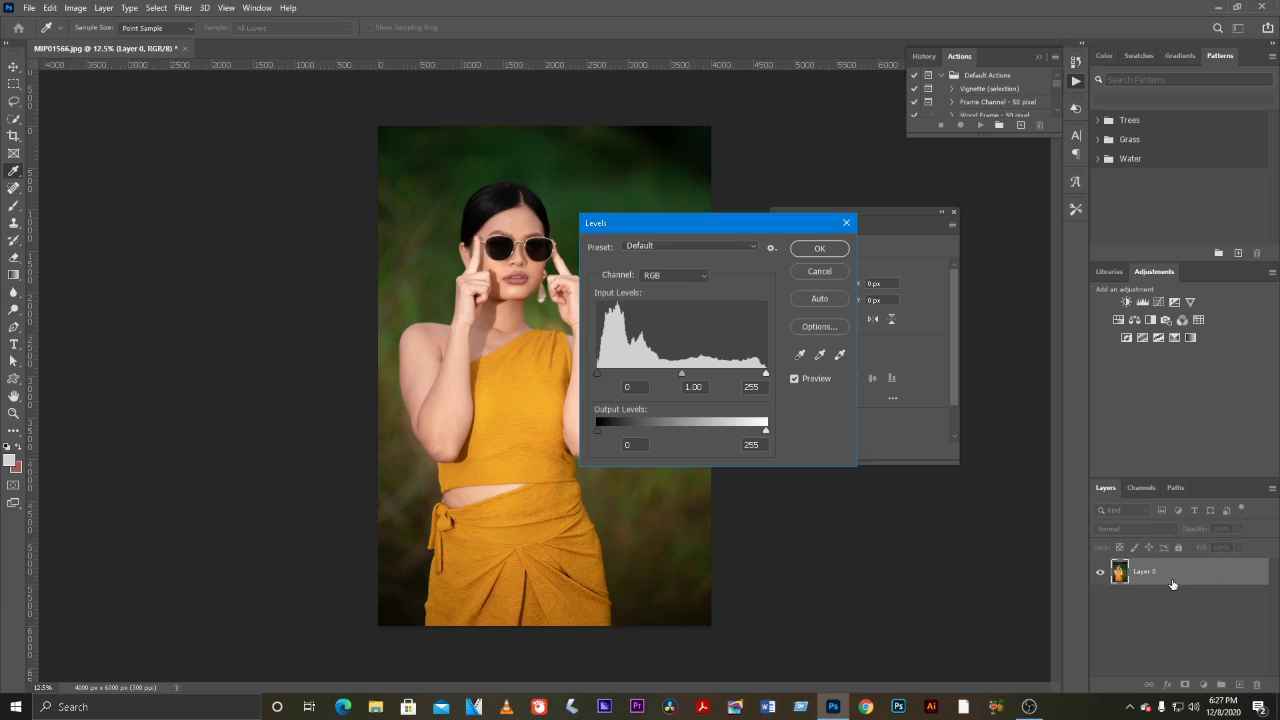
{"action": "left_click_drag", "start_coordinate": [642, 230], "coordinate": [690, 260]}
{"action": "left_click_drag", "start_coordinate": [813, 405], "coordinate": [780, 405]}
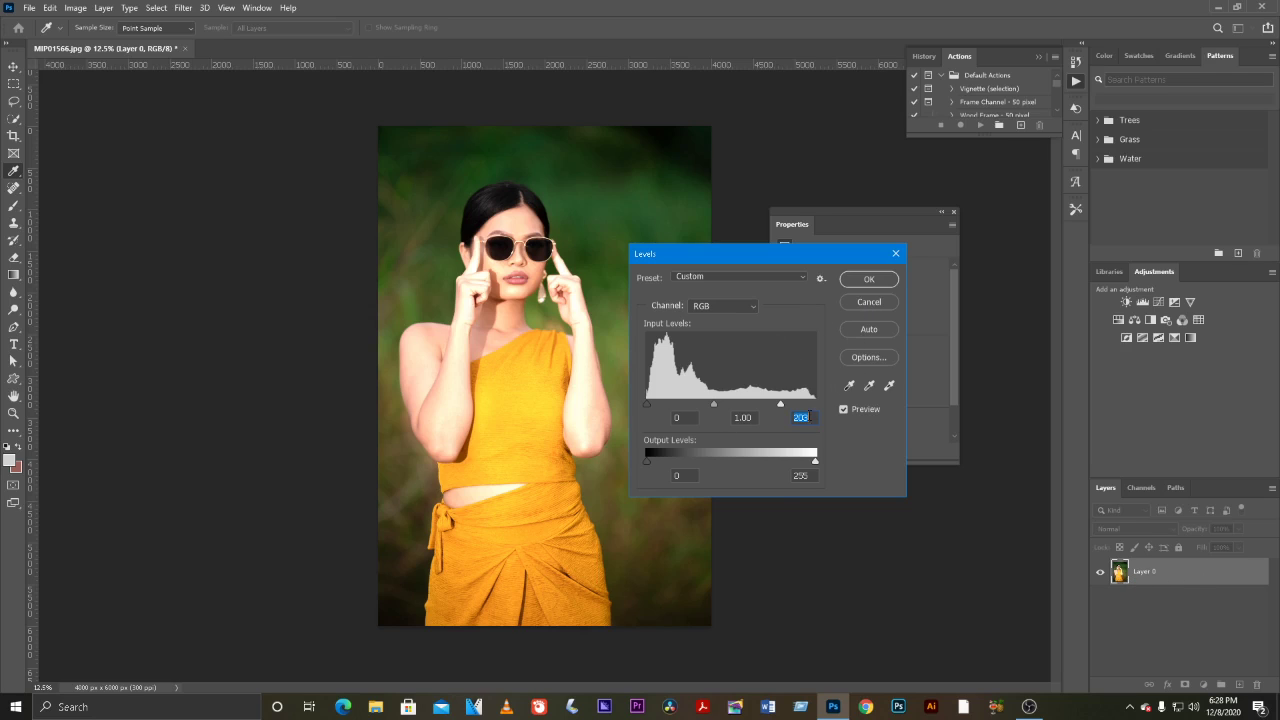
{"action": "mouse_move", "coordinate": [781, 404]}
{"action": "left_mouse_down"}
{"action": "mouse_move", "coordinate": [799, 402]}
{"action": "mouse_move", "coordinate": [749, 406]}
{"action": "mouse_move", "coordinate": [762, 406]}
{"action": "left_mouse_up"}
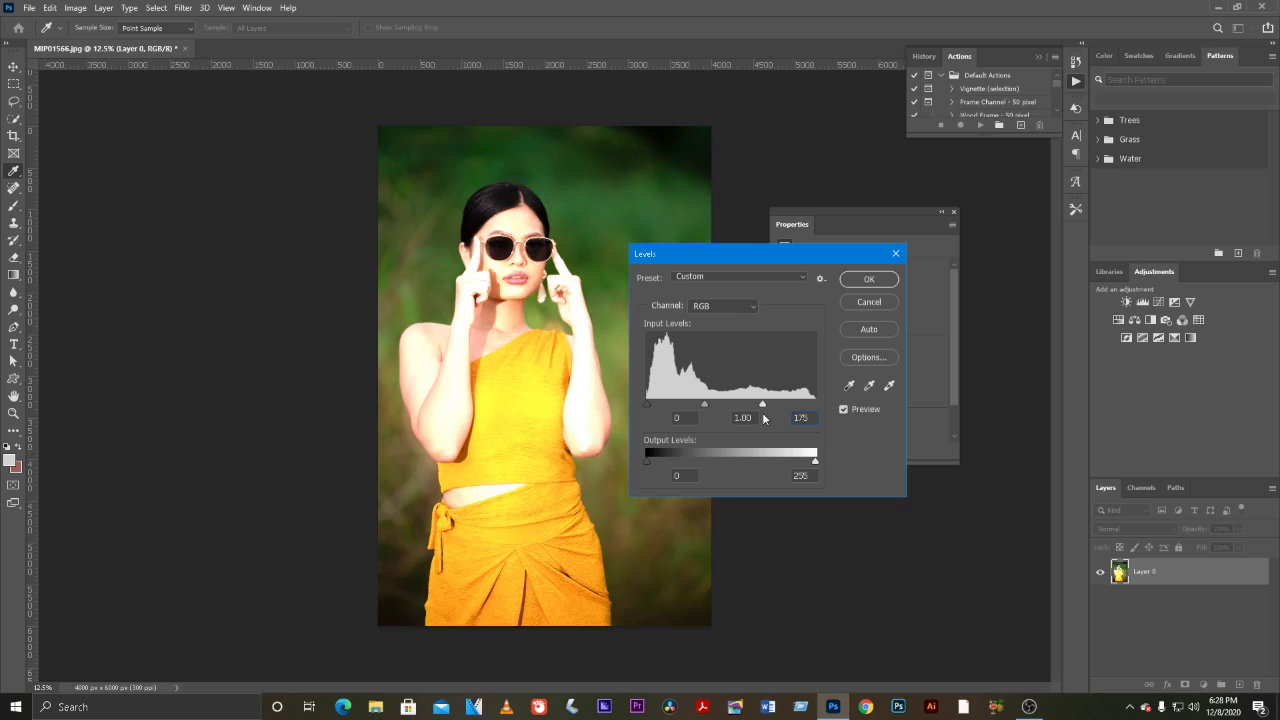
{"action": "left_click", "coordinate": [861, 284]}
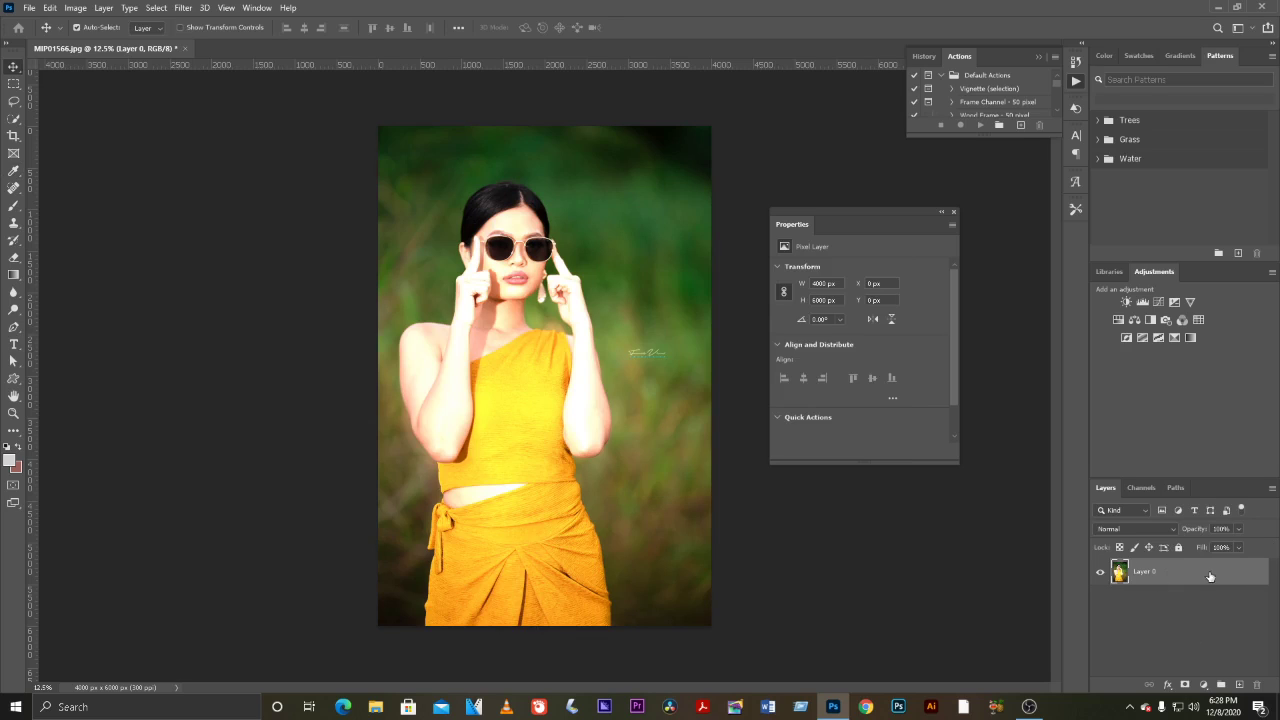
{"action": "key", "text": "ctrl"}
{"action": "key", "text": "ctrl+z"}
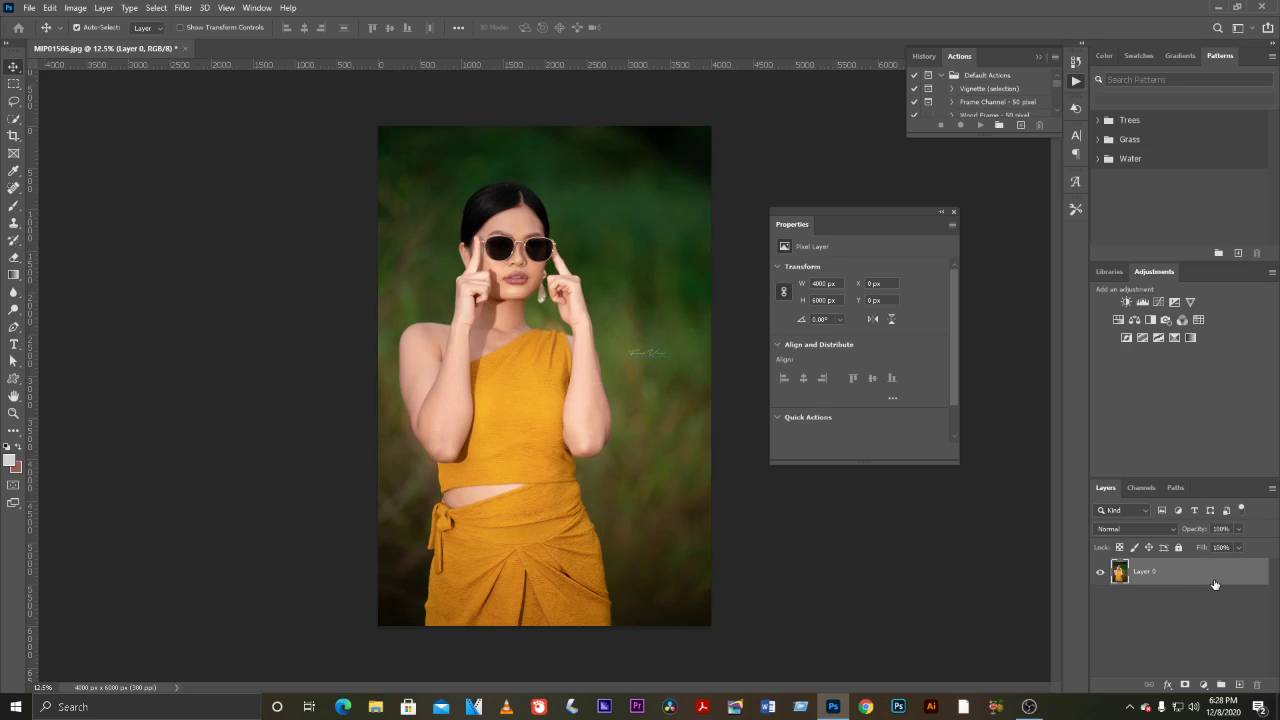
- Convert Layer 0 to a smart object, then apply and undo a Levels filter
{"action": "right_click", "coordinate": [1215, 581]}
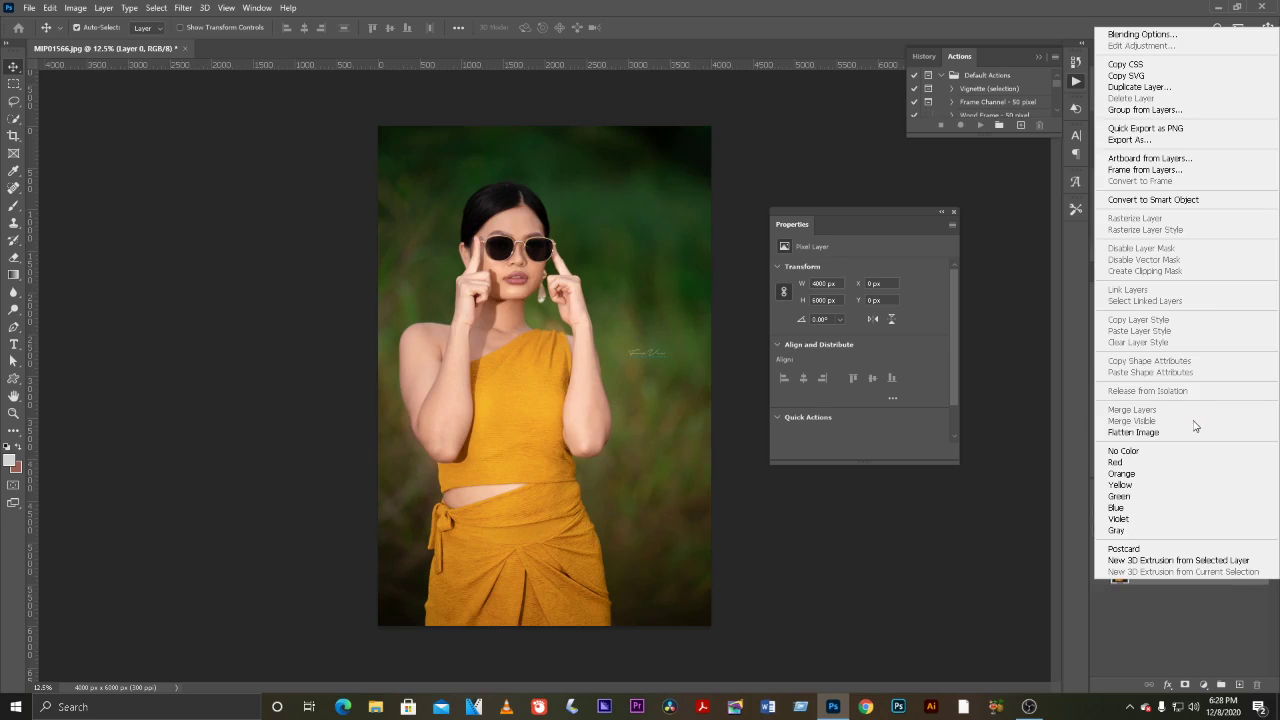
{"action": "left_click", "coordinate": [1158, 200]}
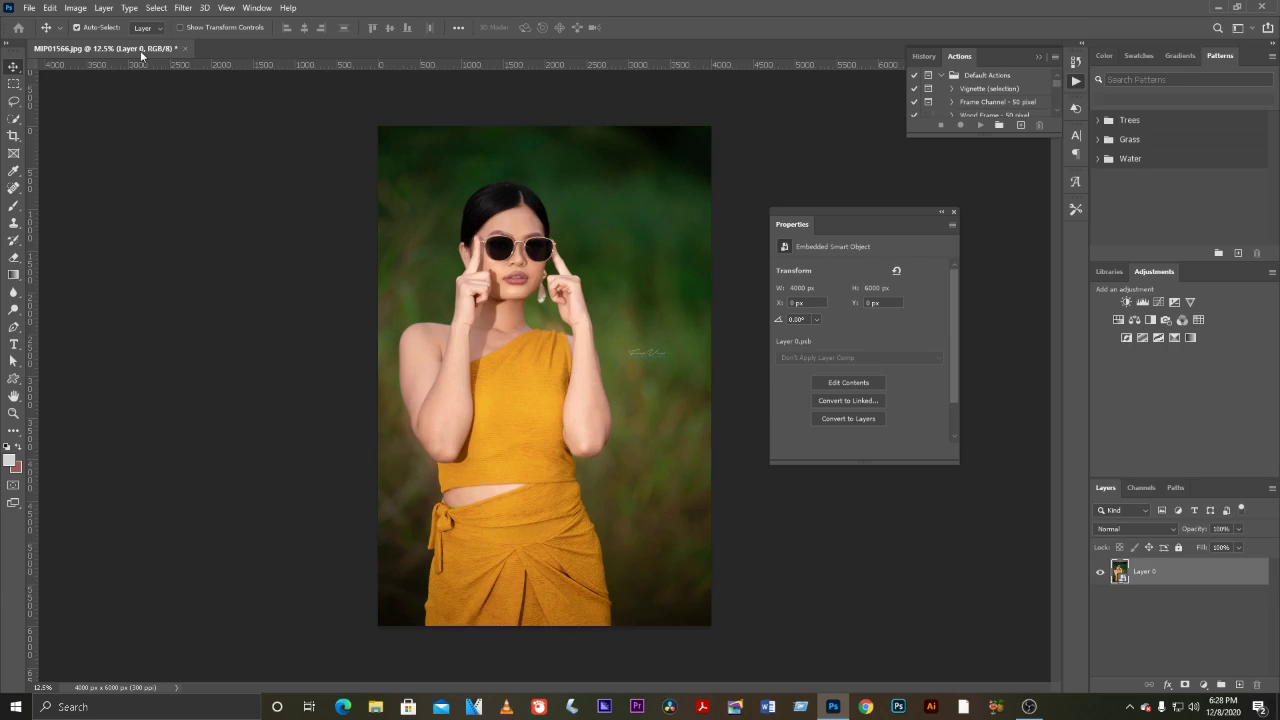
{"action": "left_click", "coordinate": [76, 8]}
{"action": "mouse_move", "coordinate": [96, 42]}
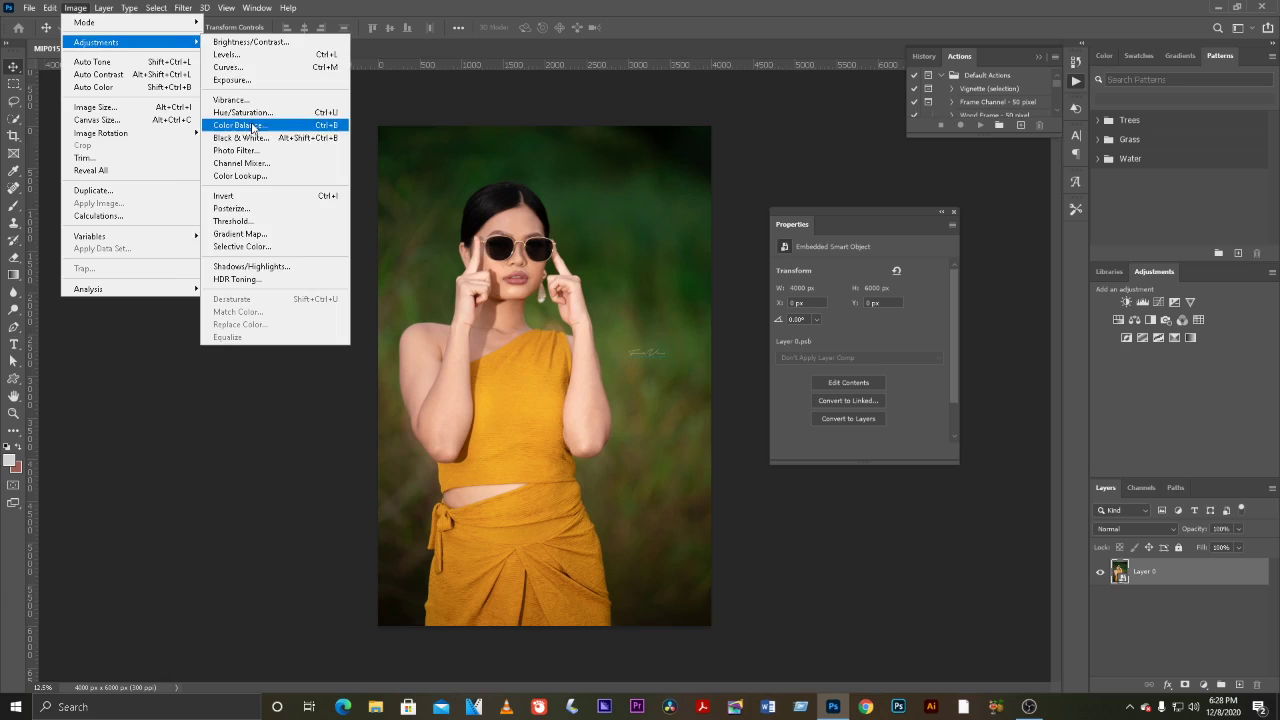
{"action": "left_click", "coordinate": [268, 55]}
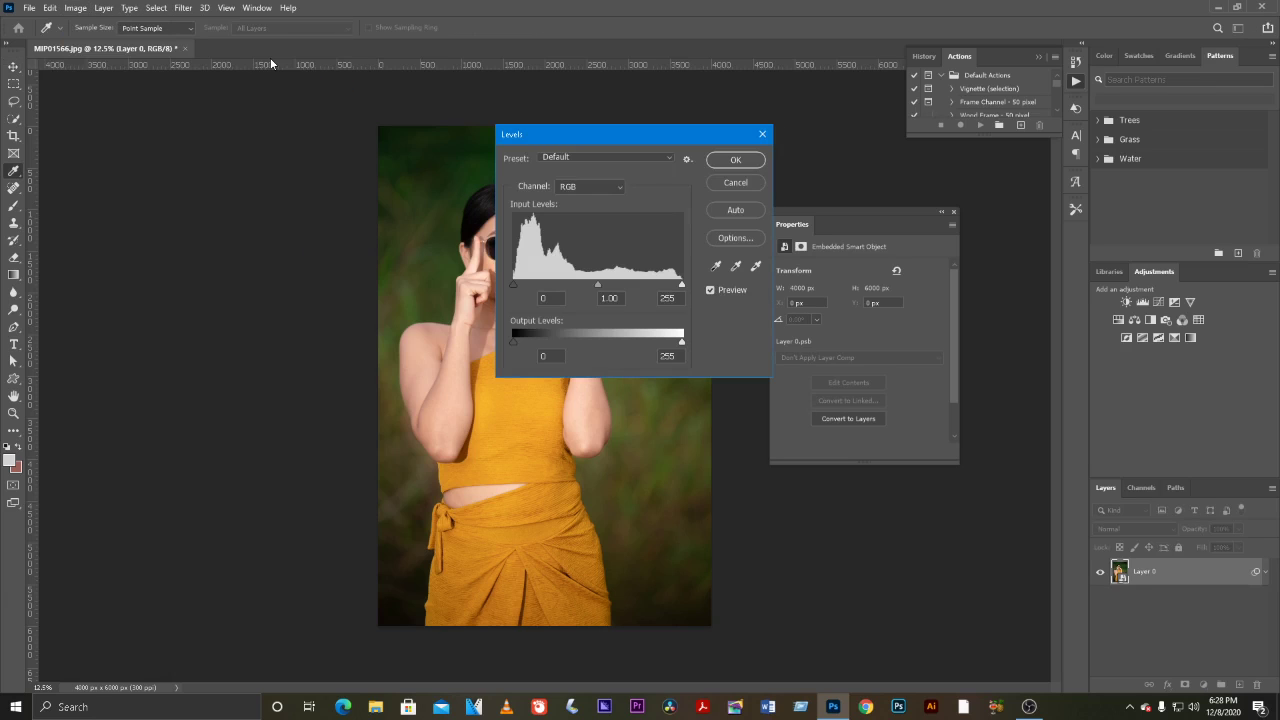
{"action": "left_click", "coordinate": [728, 162]}
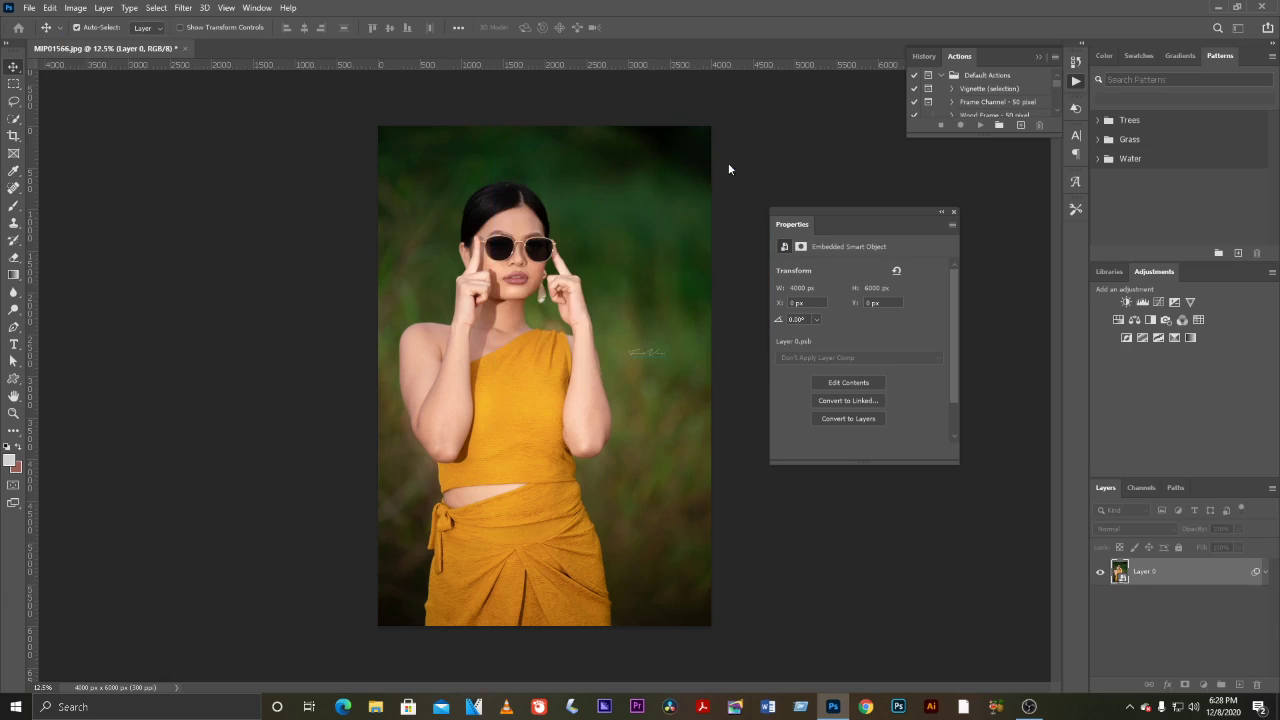
{"action": "key", "text": "ctrl+z"}
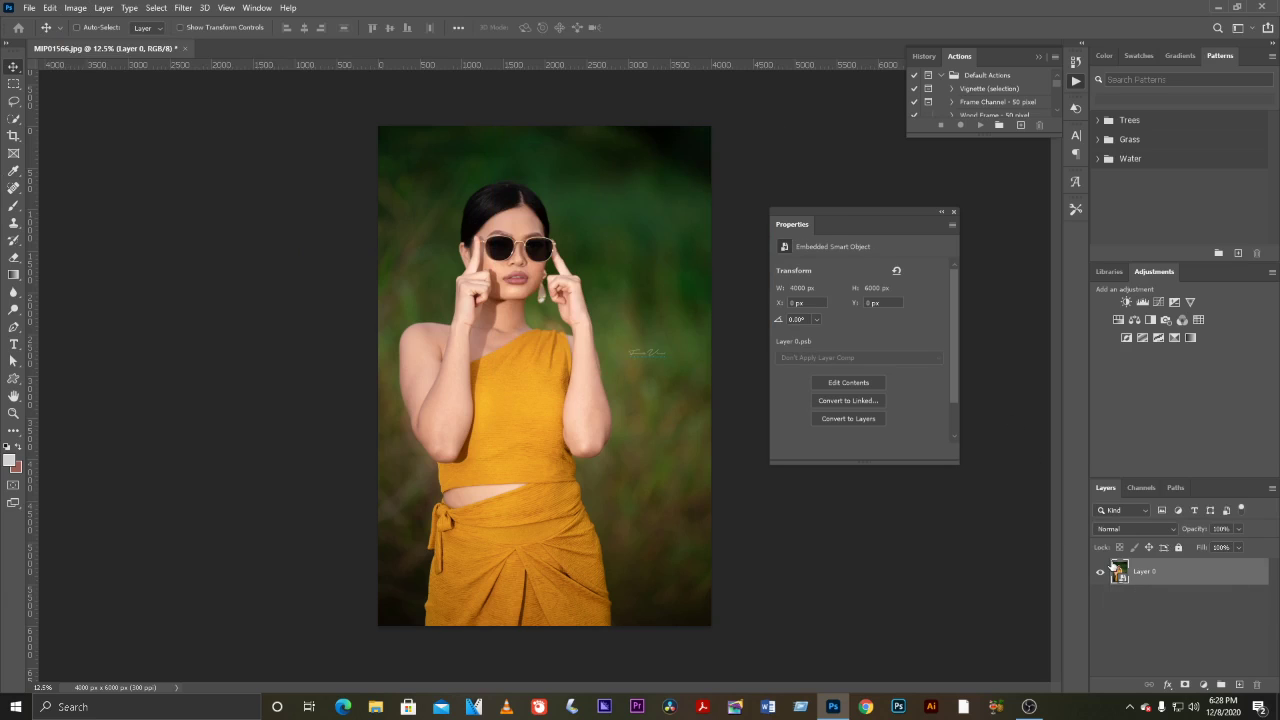
- Browse the adjustments menu and the layer's context menu, dismissing both without changes
{"action": "left_click", "coordinate": [76, 8]}
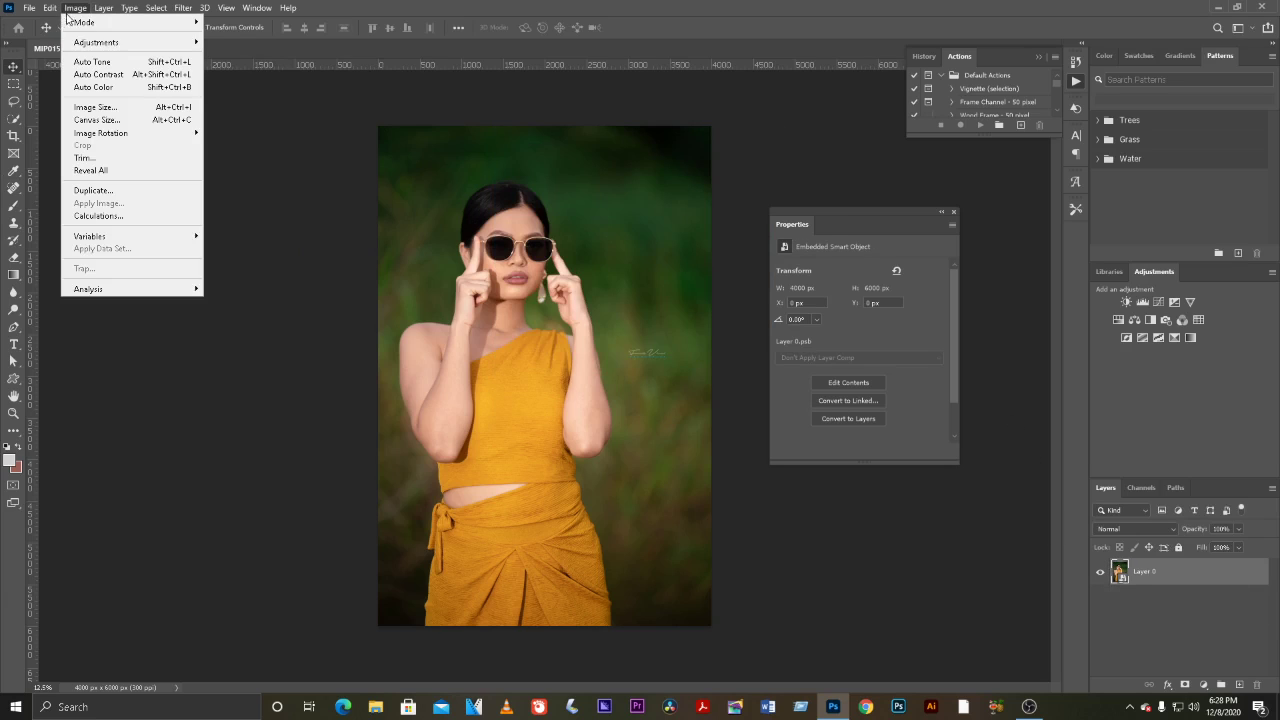
{"action": "key", "text": "Escape"}
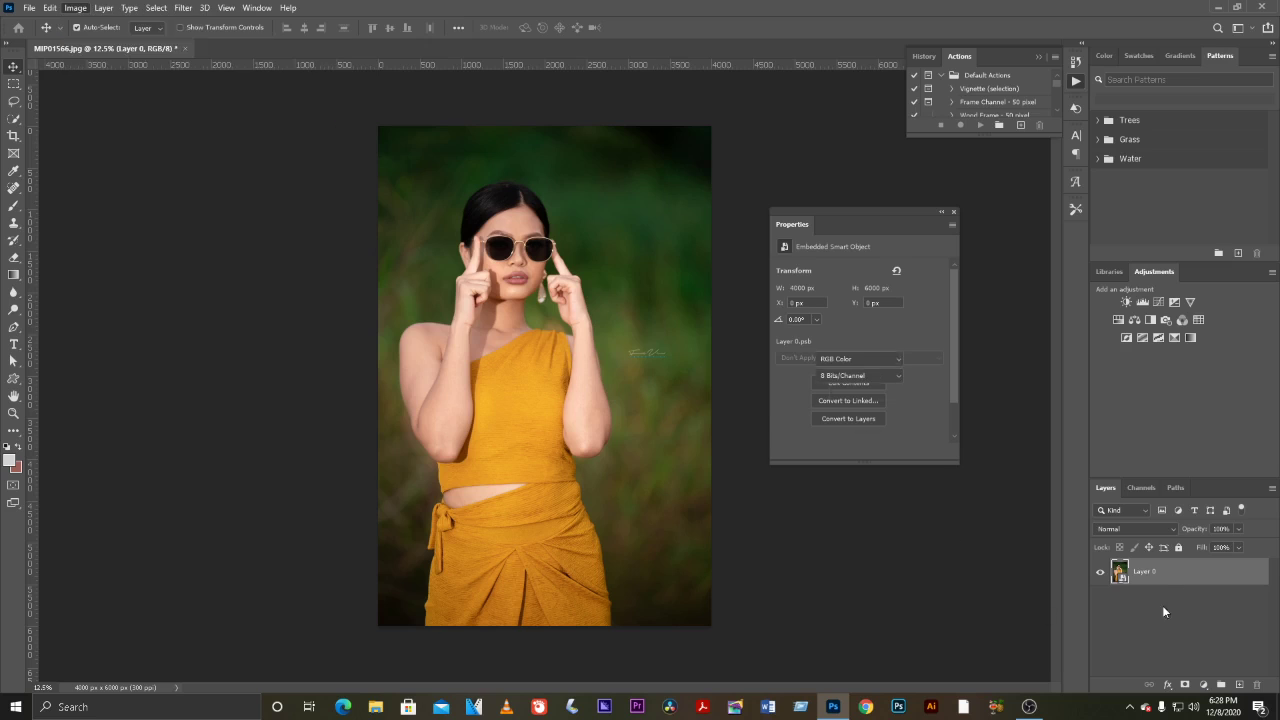
{"action": "right_click", "coordinate": [1176, 571]}
{"action": "key", "text": "Escape"}
{"action": "right_click", "coordinate": [1226, 579]}
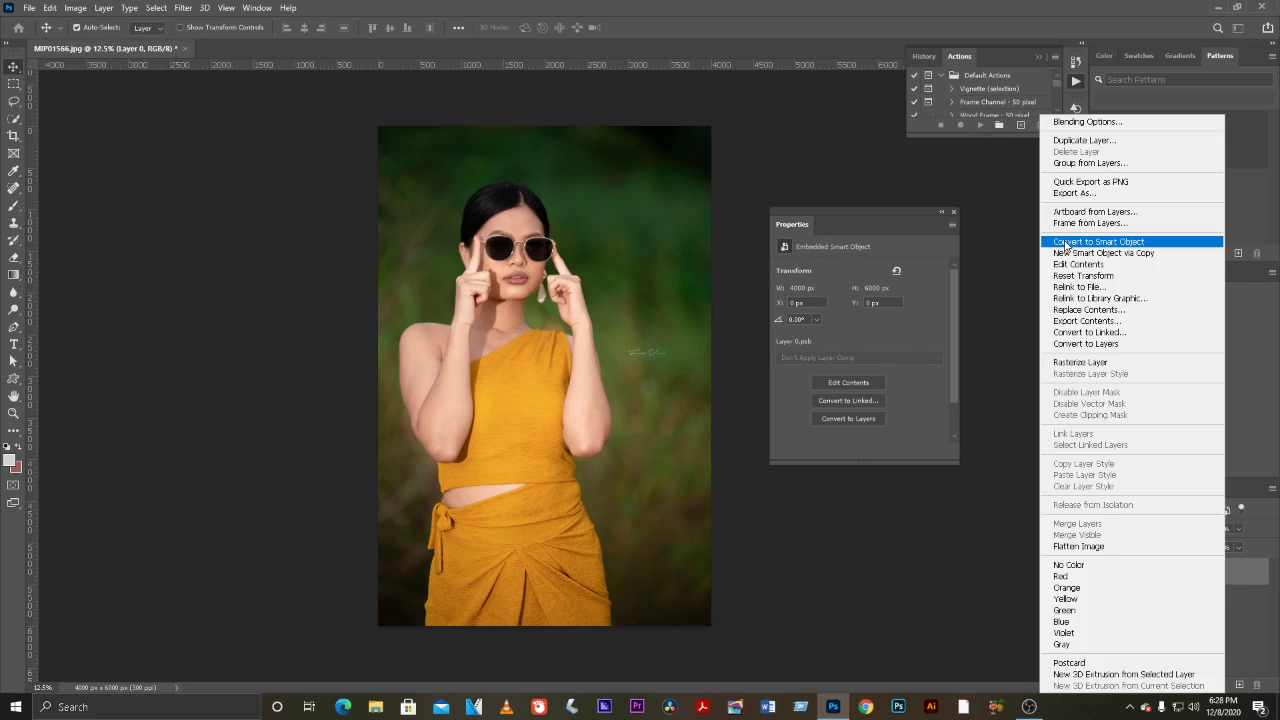
{"action": "left_click", "coordinate": [1258, 616]}
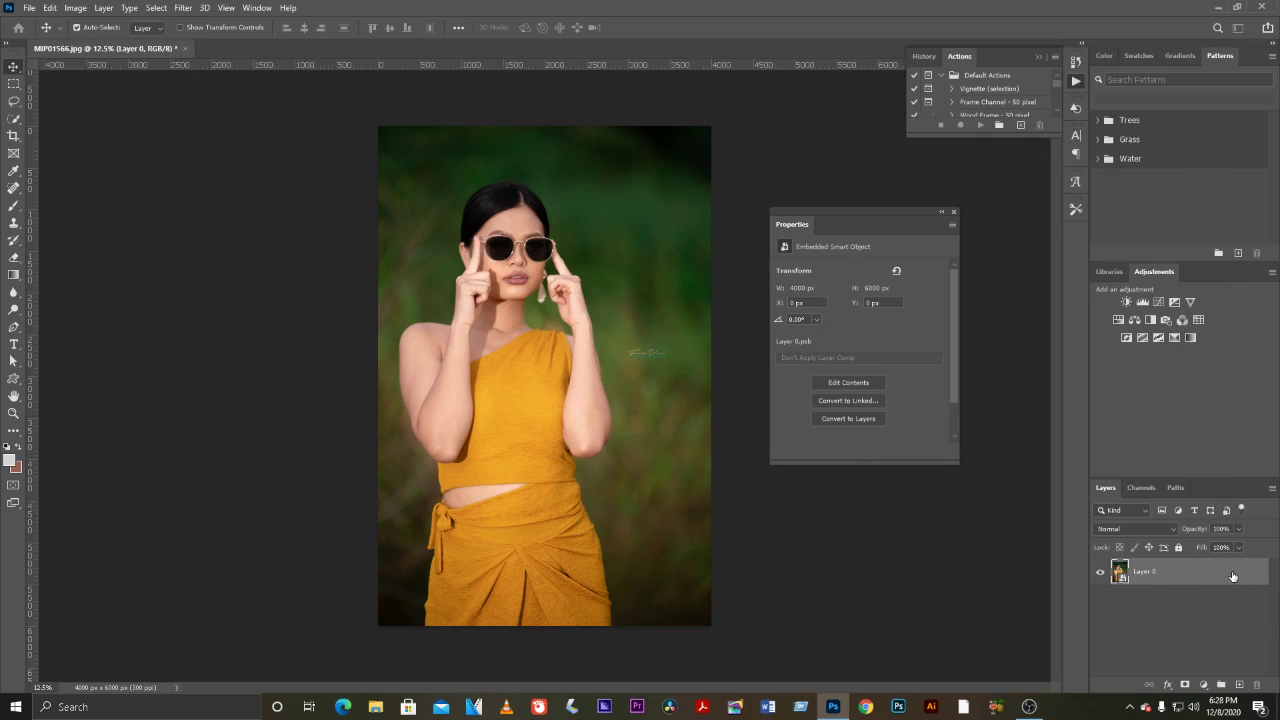
{"action": "right_click", "coordinate": [1230, 582]}
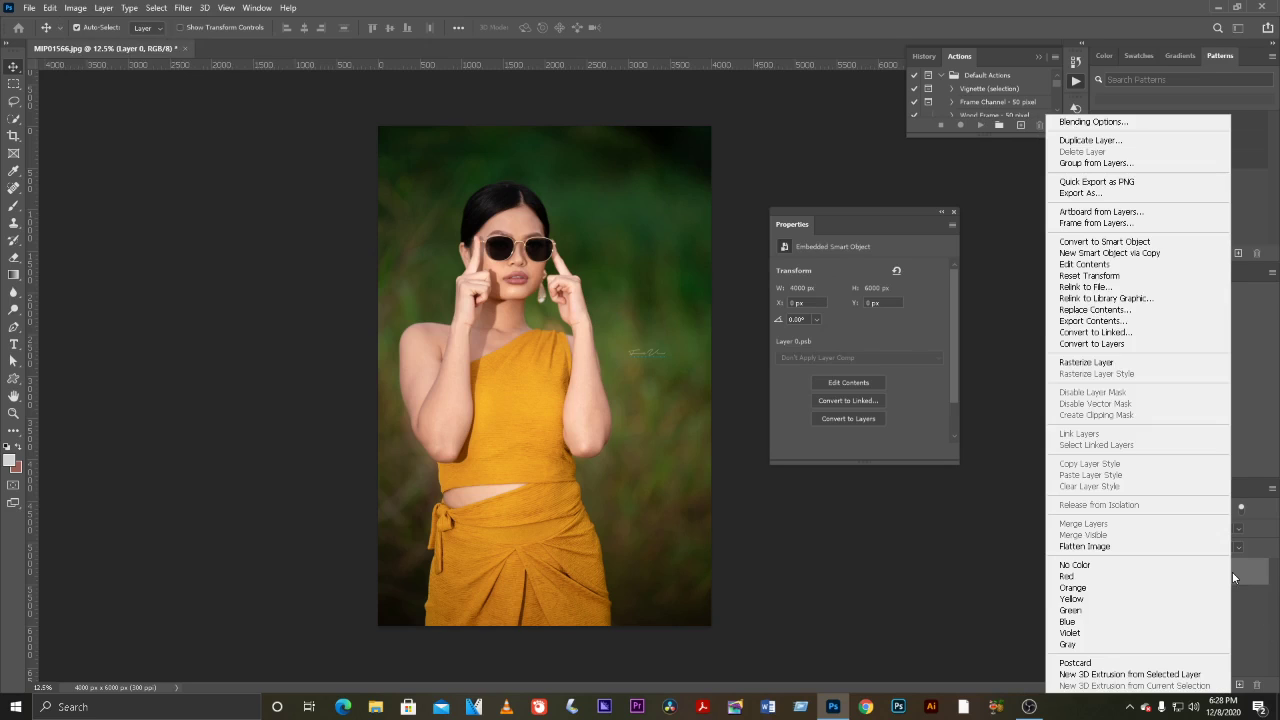
{"action": "left_click", "coordinate": [984, 525]}
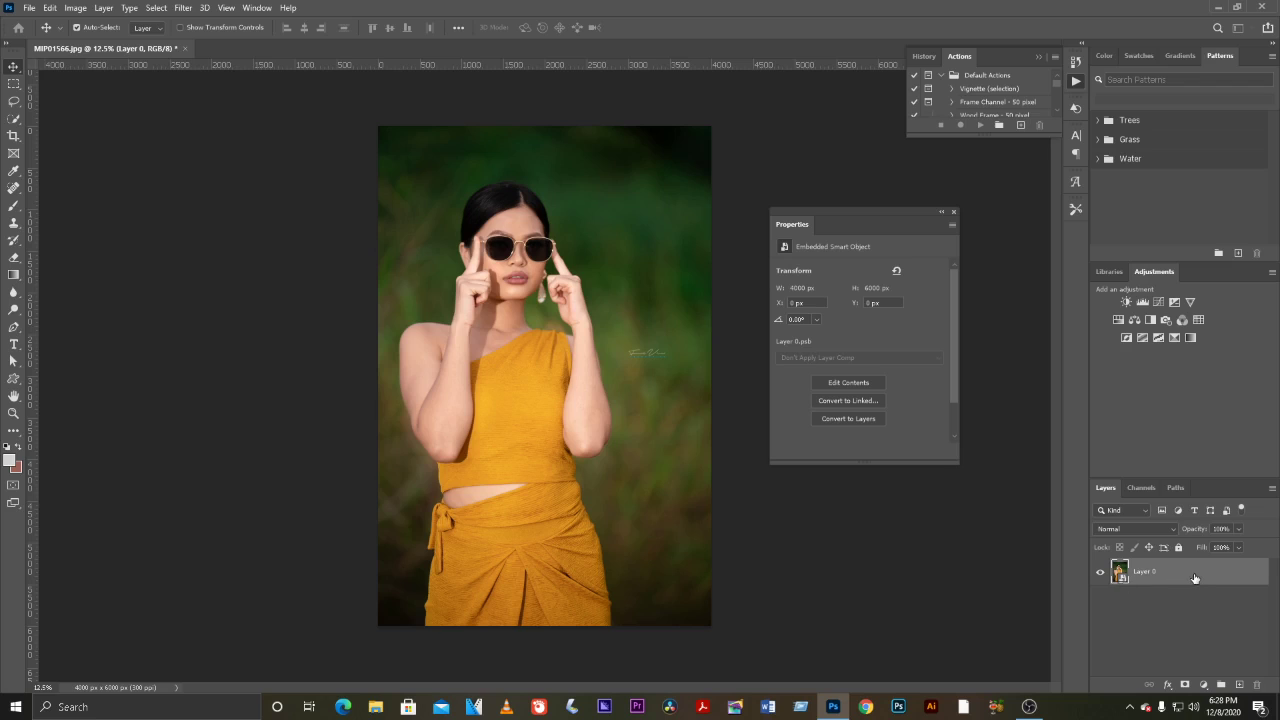
- Apply a Levels smart filter to Layer 0 with the white input point at 176
{"action": "left_click", "coordinate": [70, 9]}
{"action": "mouse_move", "coordinate": [96, 42]}
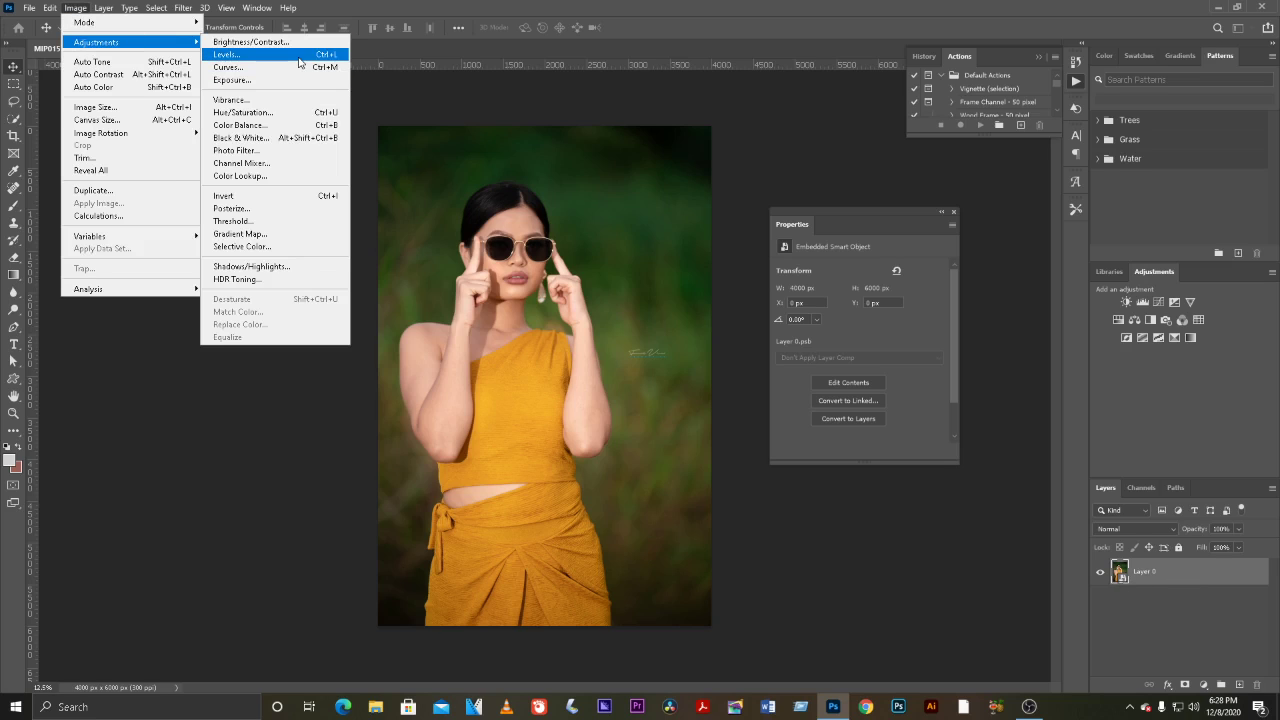
{"action": "left_click", "coordinate": [298, 56]}
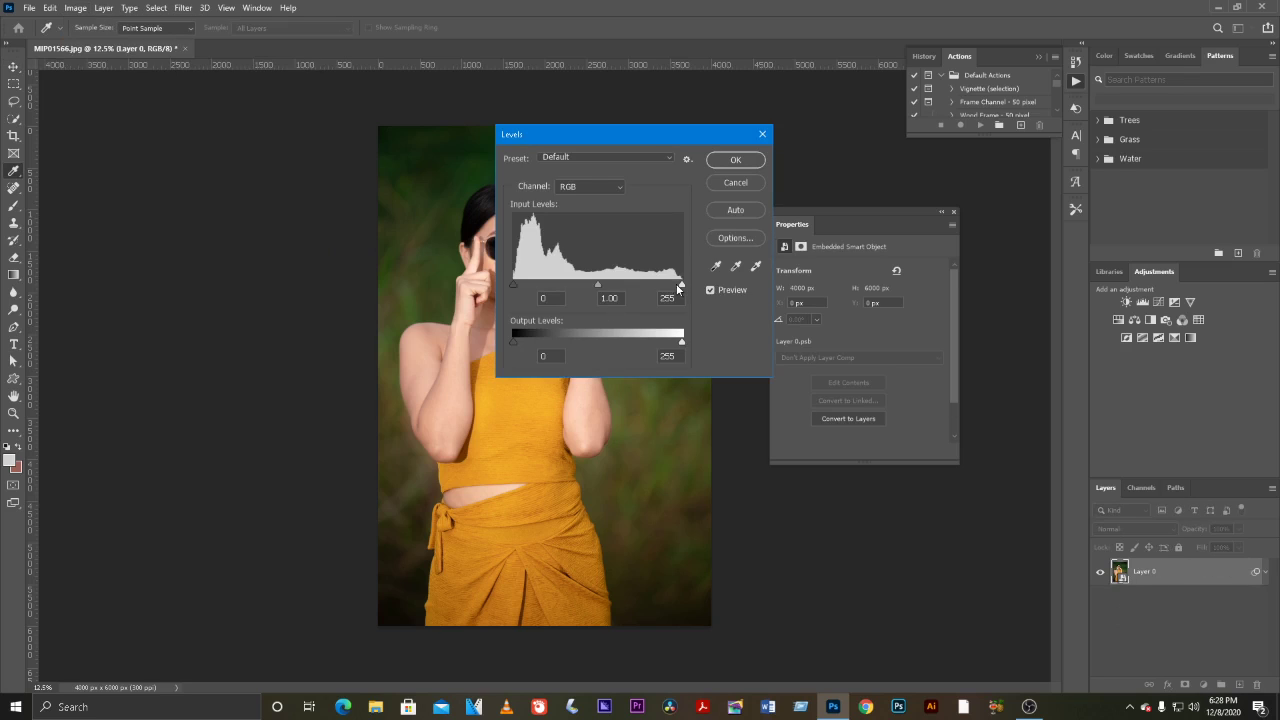
{"action": "left_click_drag", "start_coordinate": [680, 285], "coordinate": [634, 285]}
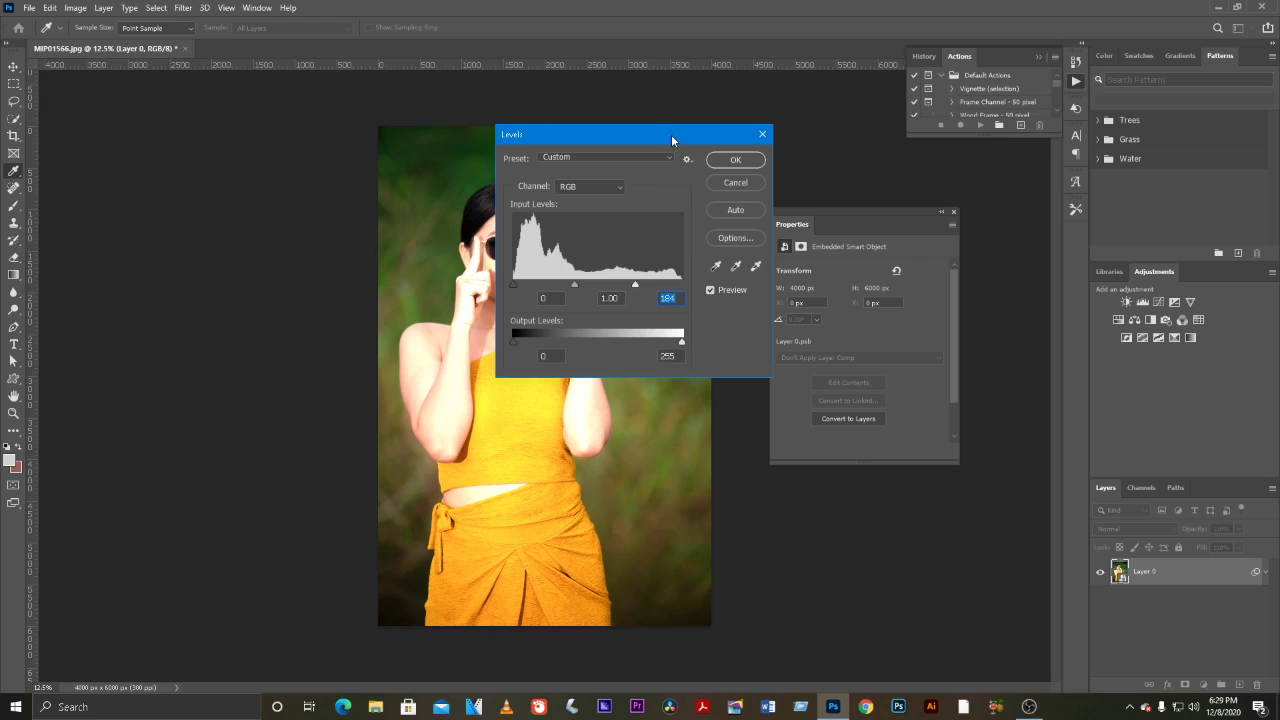
{"action": "left_click_drag", "start_coordinate": [671, 134], "coordinate": [905, 133]}
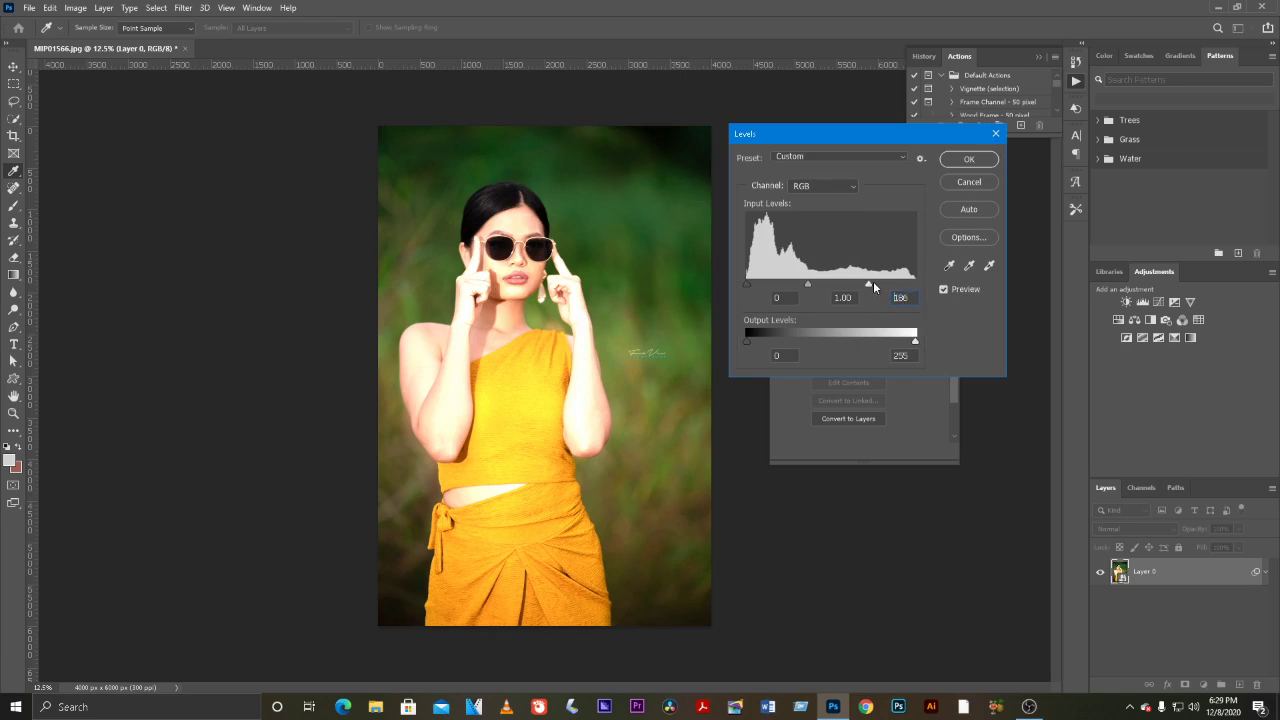
{"action": "left_click_drag", "start_coordinate": [869, 284], "coordinate": [863, 284]}
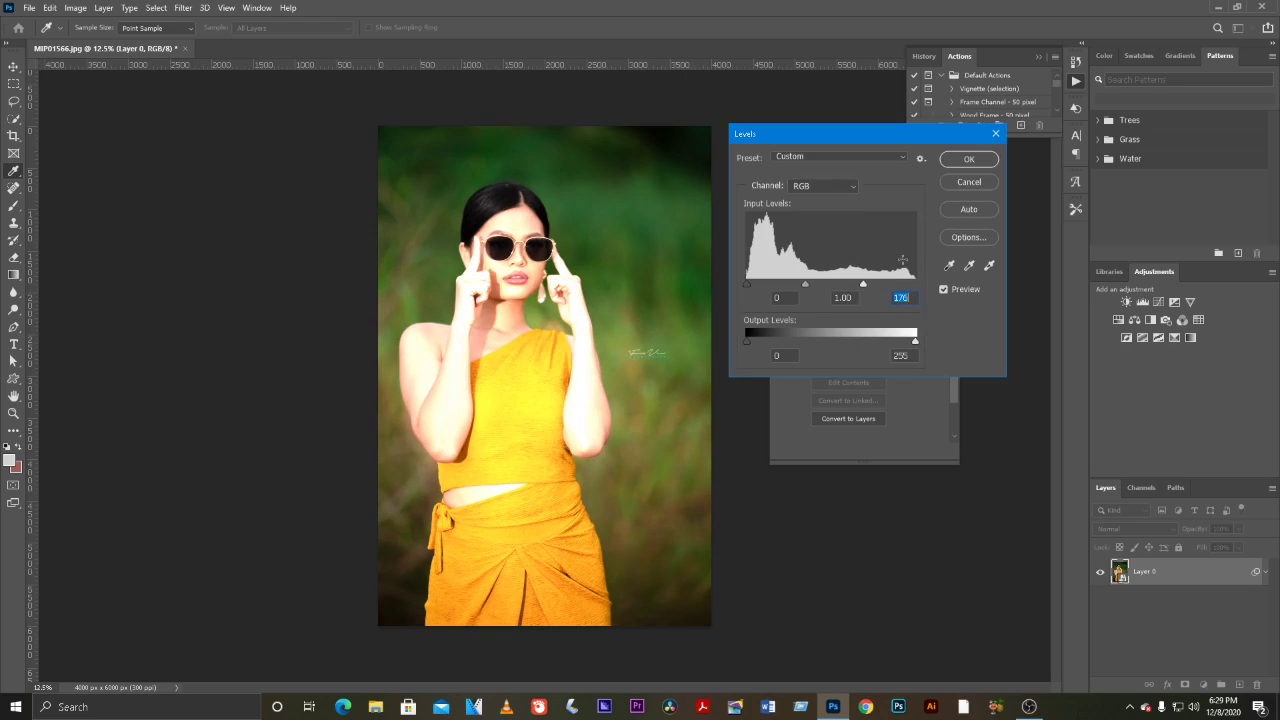
{"action": "left_click", "coordinate": [969, 159]}
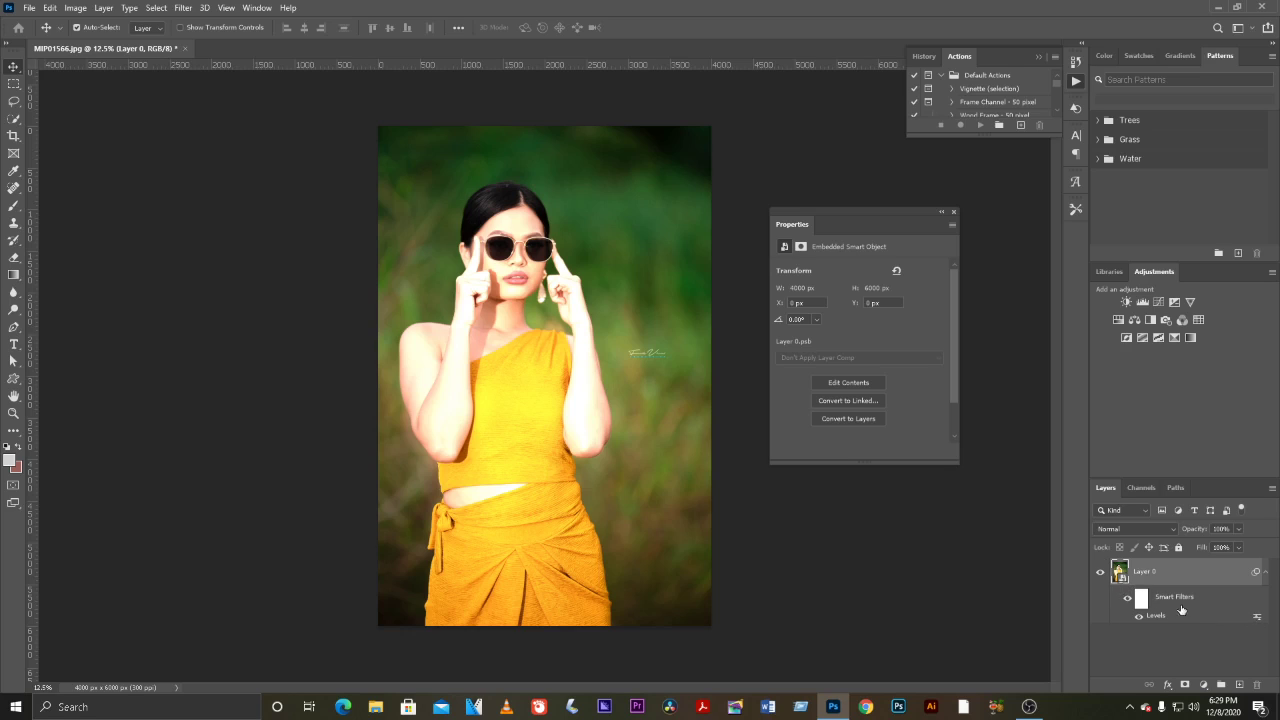
- Try 47% opacity in the Levels filter blending options, then cancel to keep full strength
{"action": "double_click", "coordinate": [1257, 619]}
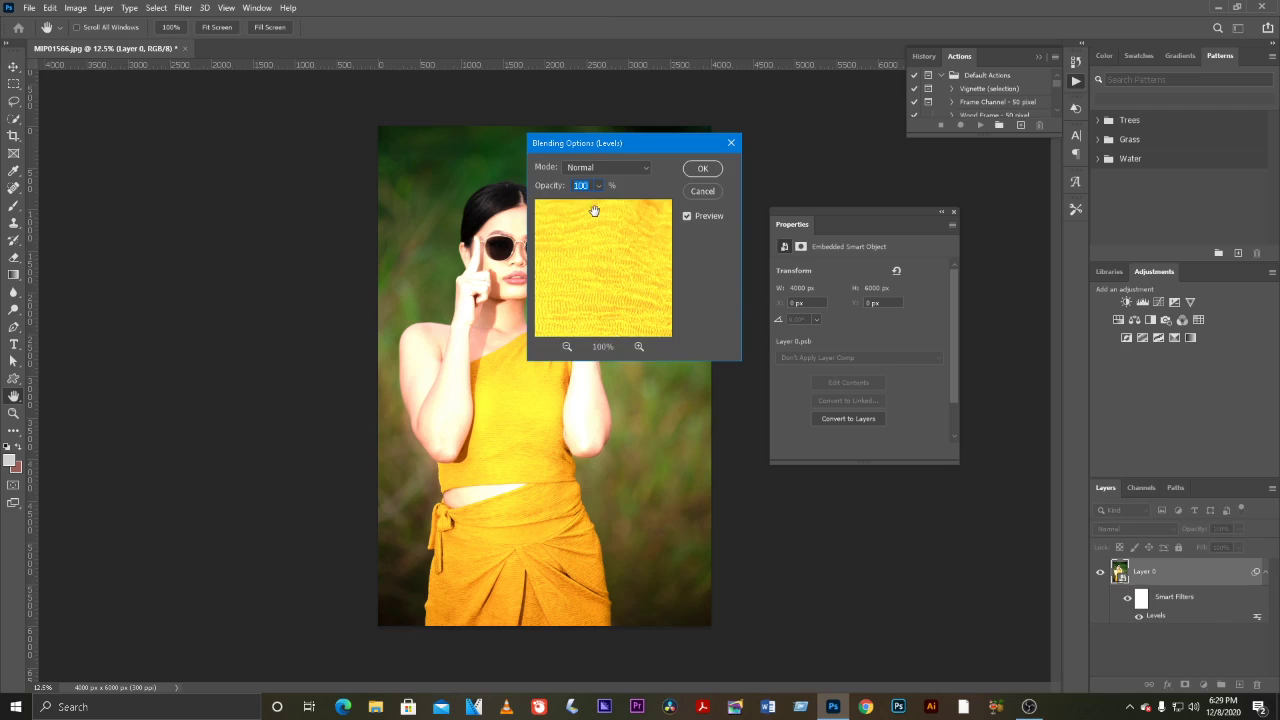
{"action": "left_click", "coordinate": [598, 186]}
{"action": "left_click_drag", "start_coordinate": [598, 205], "coordinate": [566, 205]}
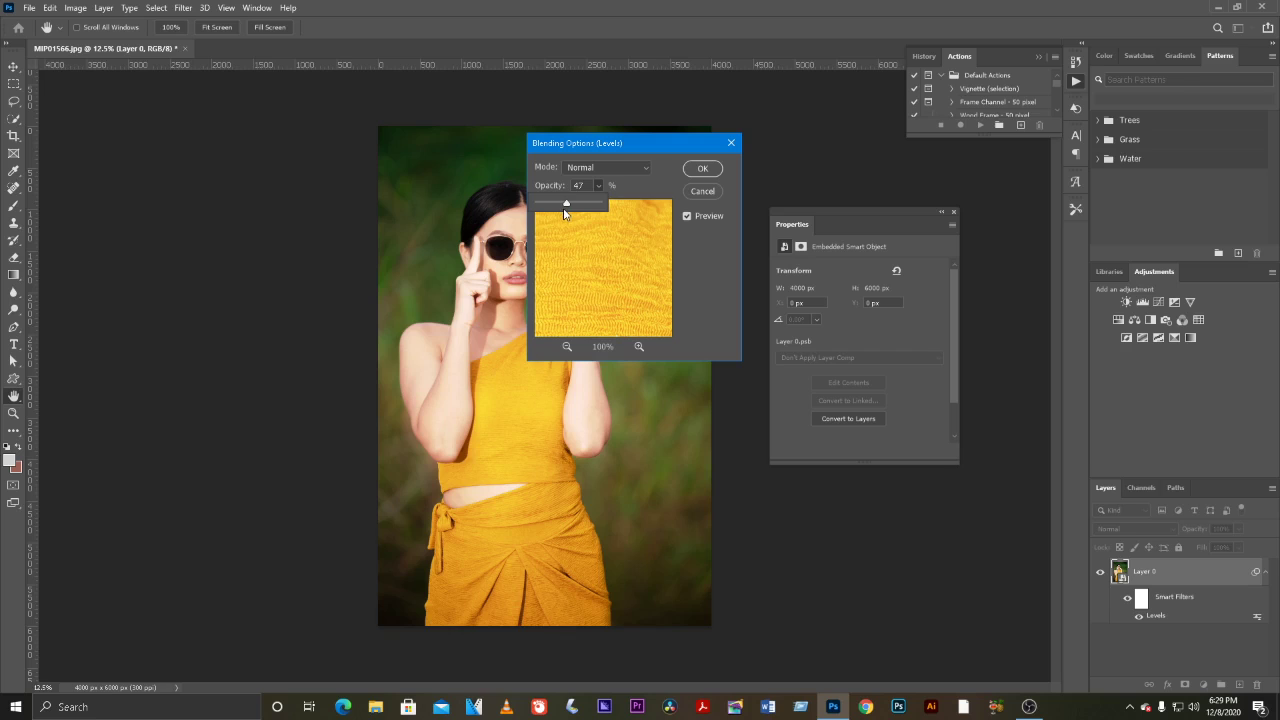
{"action": "left_click", "coordinate": [708, 191]}
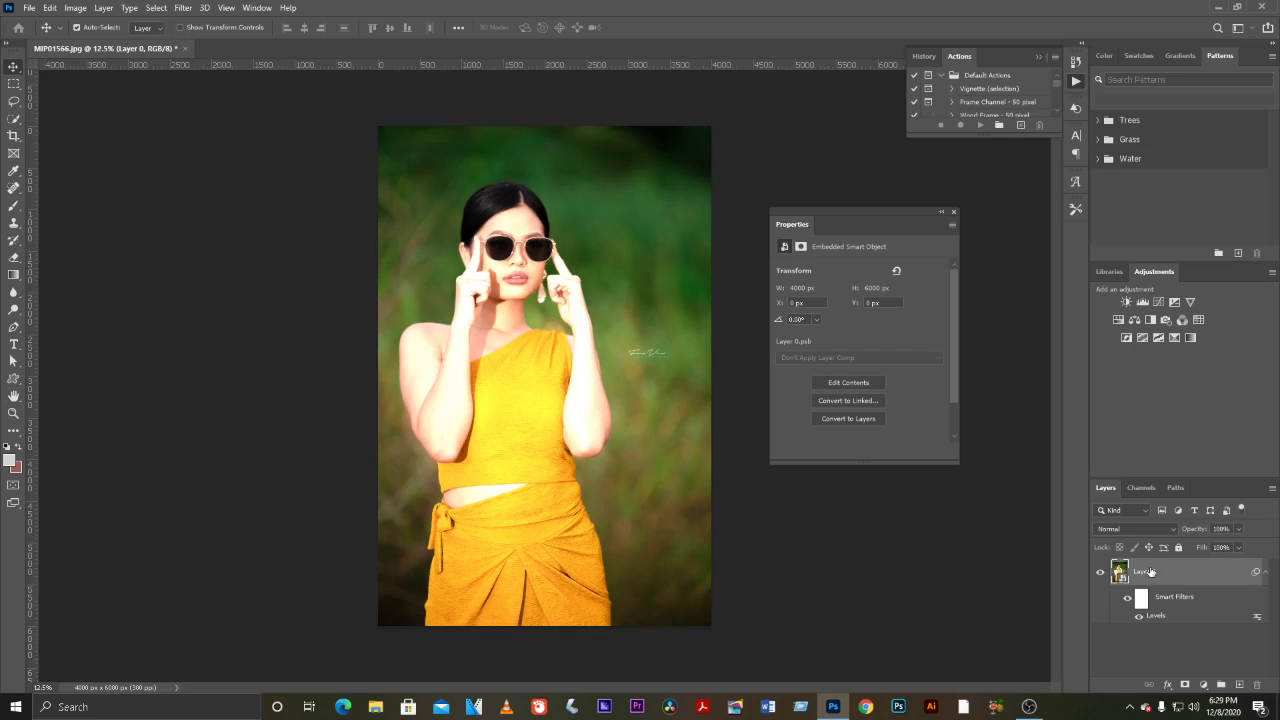
- Inspect the filter mask properties and reopen Levels twice, closing it without changes
{"action": "left_click", "coordinate": [1141, 598]}
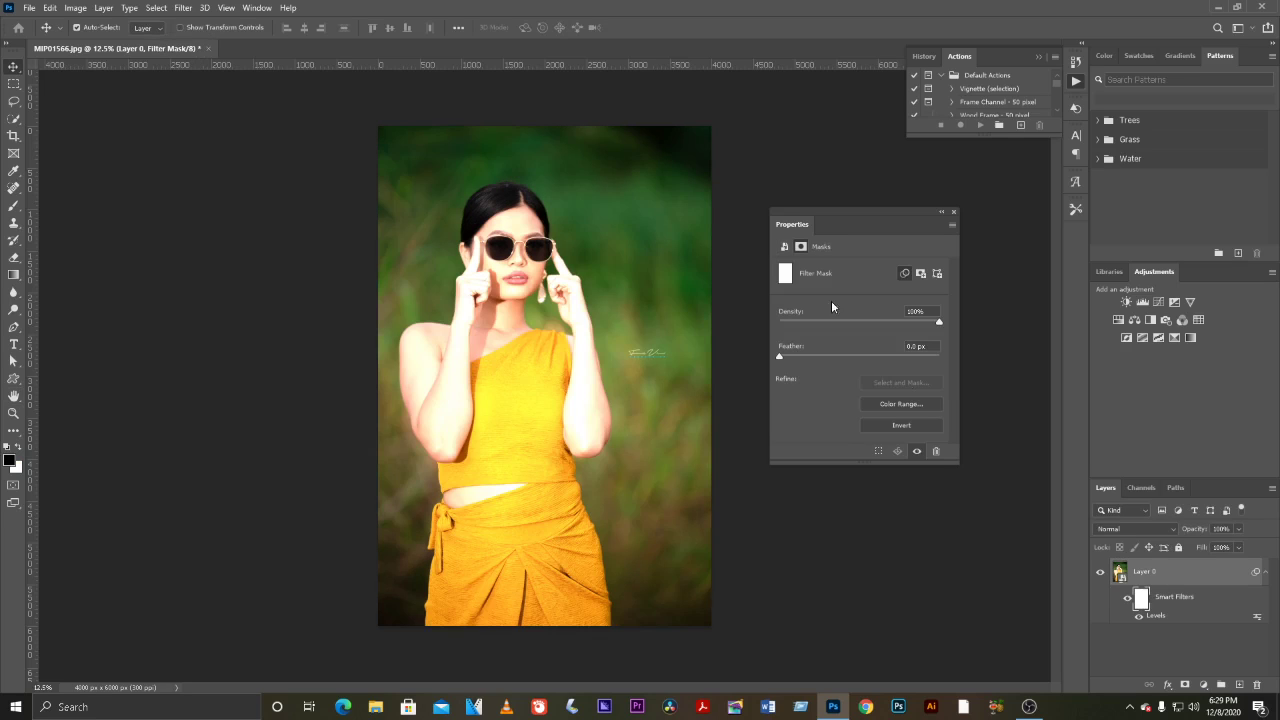
{"action": "left_click", "coordinate": [785, 247]}
{"action": "left_click", "coordinate": [800, 247]}
{"action": "double_click", "coordinate": [1156, 616]}
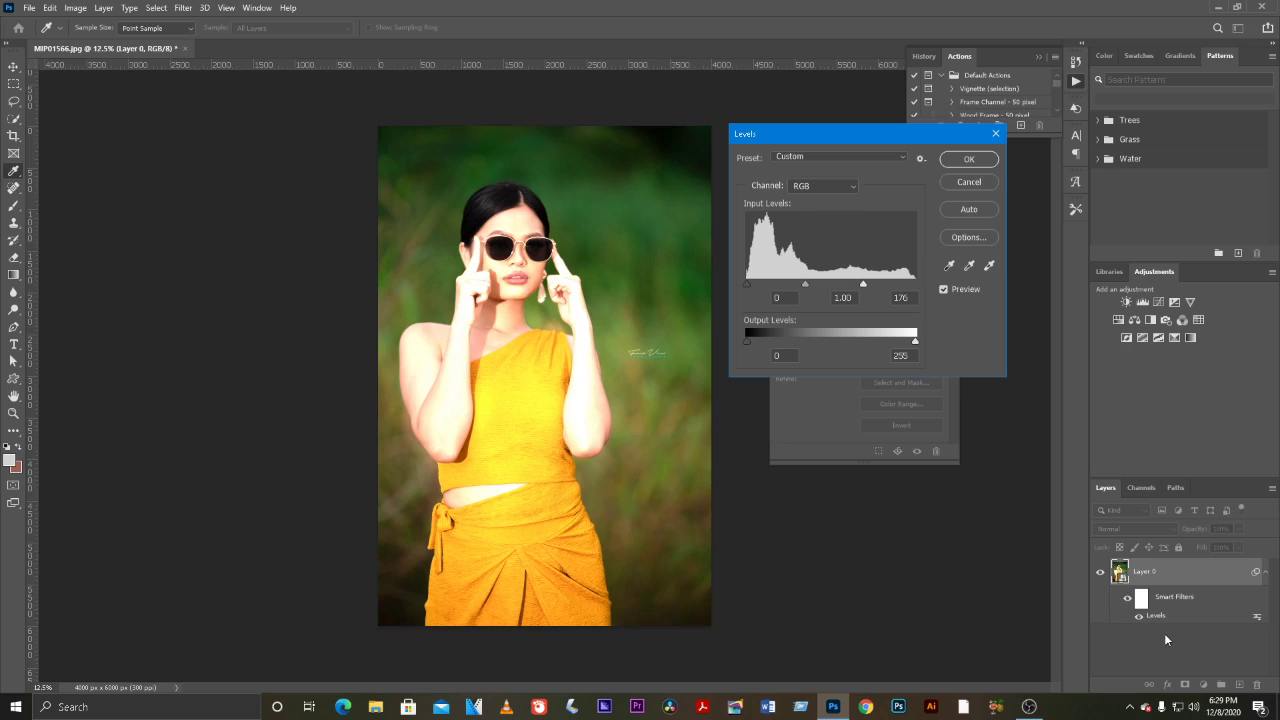
{"action": "left_click", "coordinate": [980, 183]}
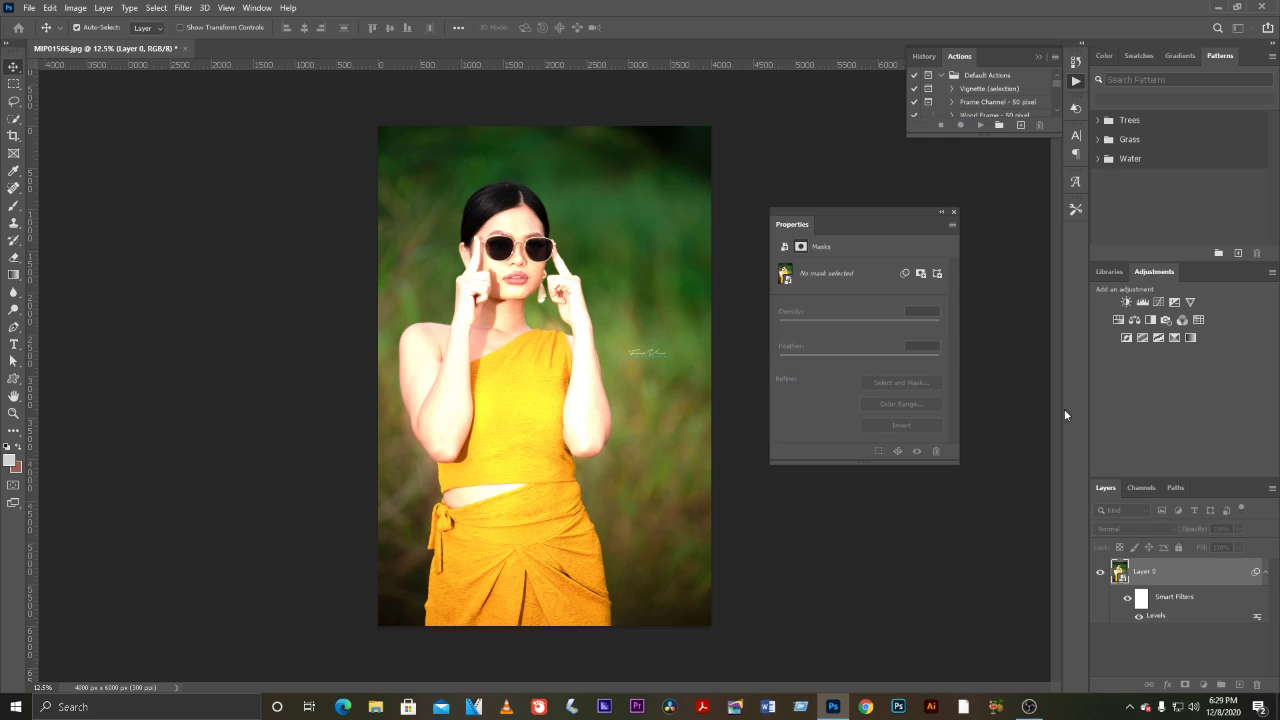
{"action": "double_click", "coordinate": [1160, 617]}
{"action": "left_click", "coordinate": [958, 186]}
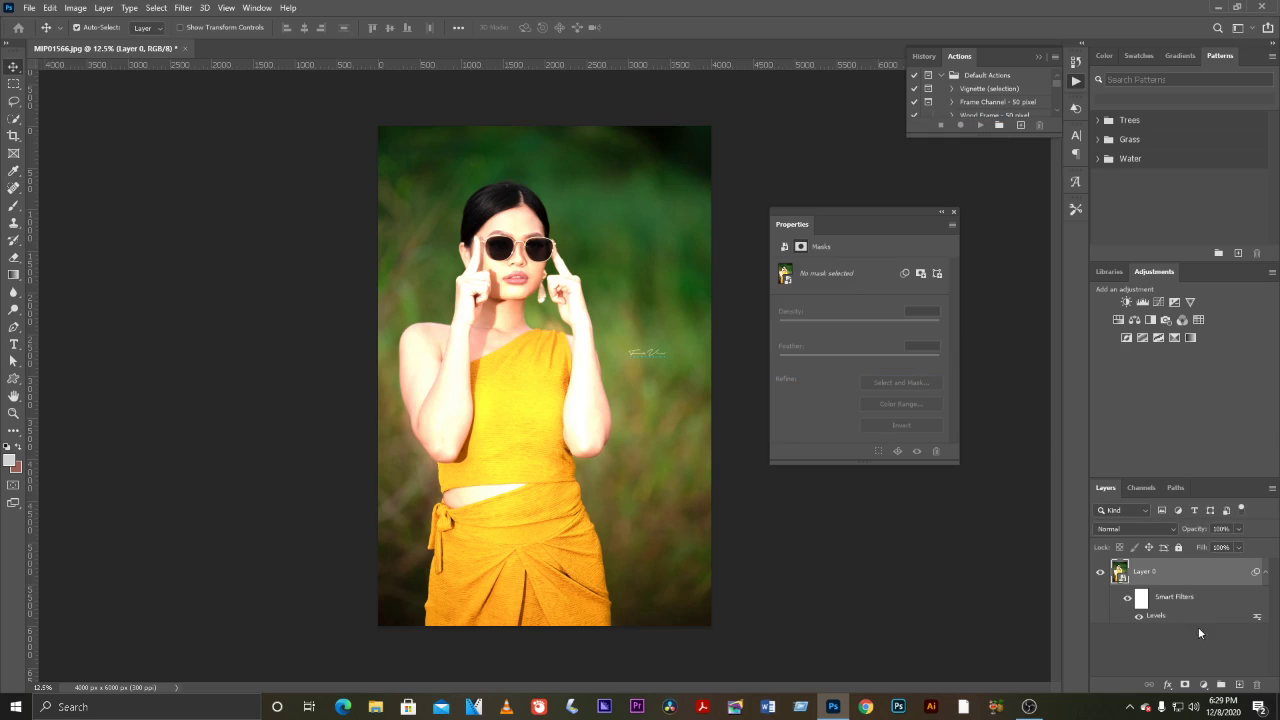
- Leave the Levels blending mode at Normal, then close the floating Properties panel
{"action": "double_click", "coordinate": [1258, 618]}
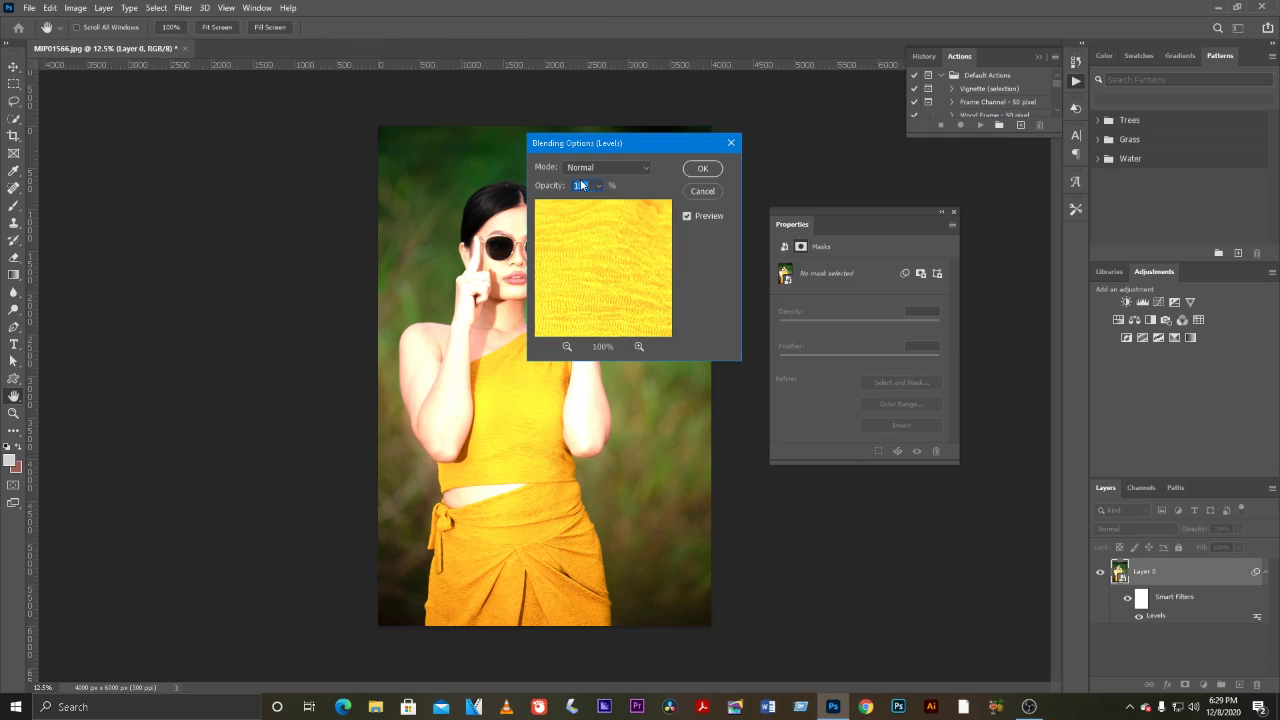
{"action": "left_click", "coordinate": [594, 170]}
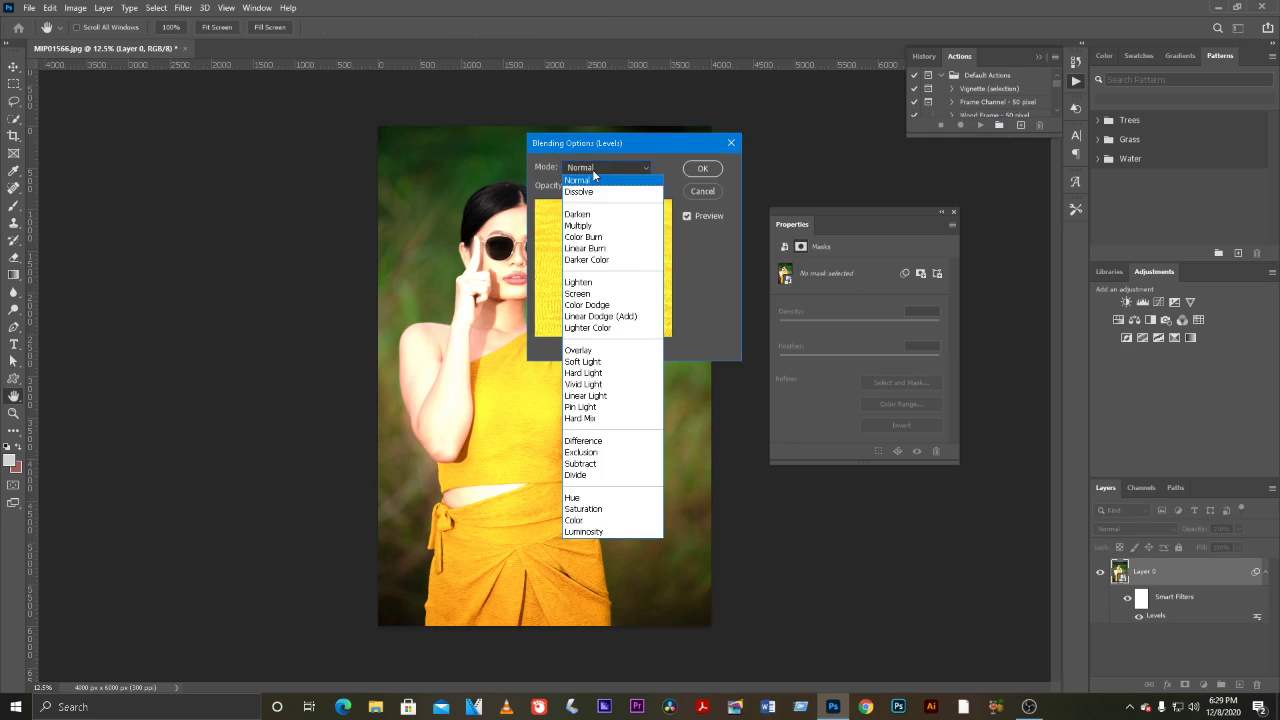
{"action": "left_click", "coordinate": [713, 194]}
{"action": "left_click", "coordinate": [708, 193]}
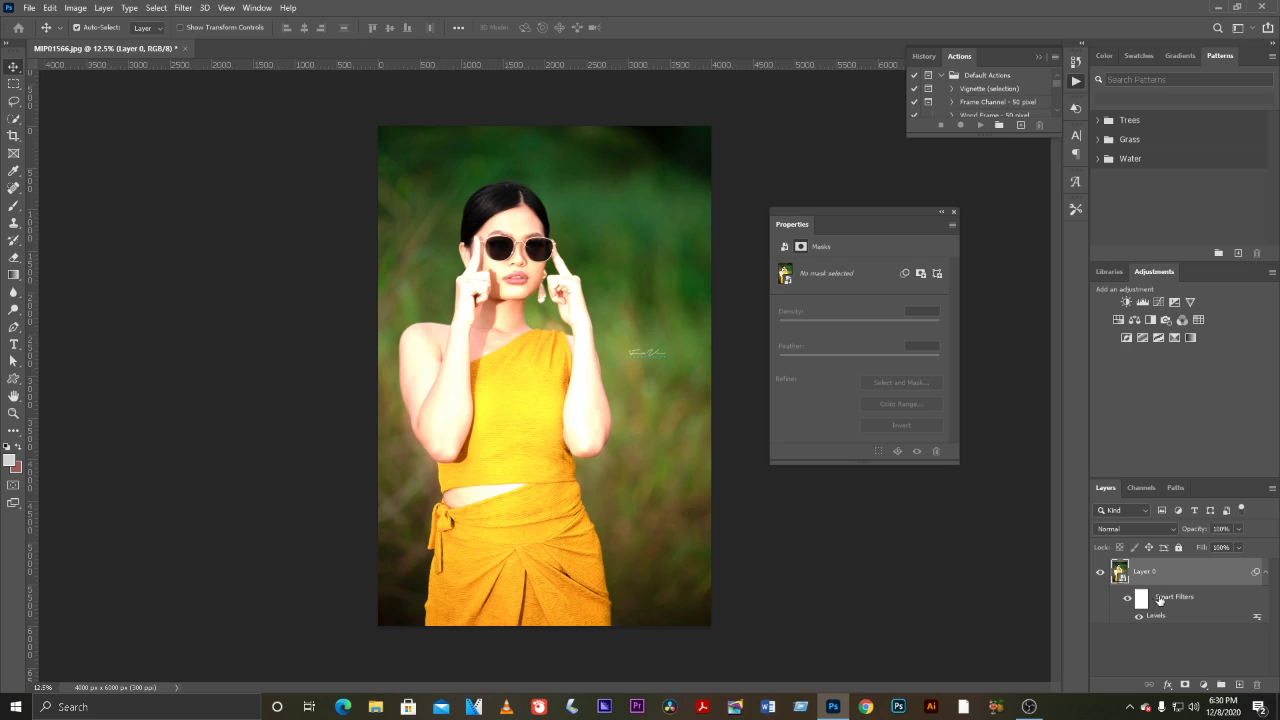
{"action": "left_click", "coordinate": [1143, 598]}
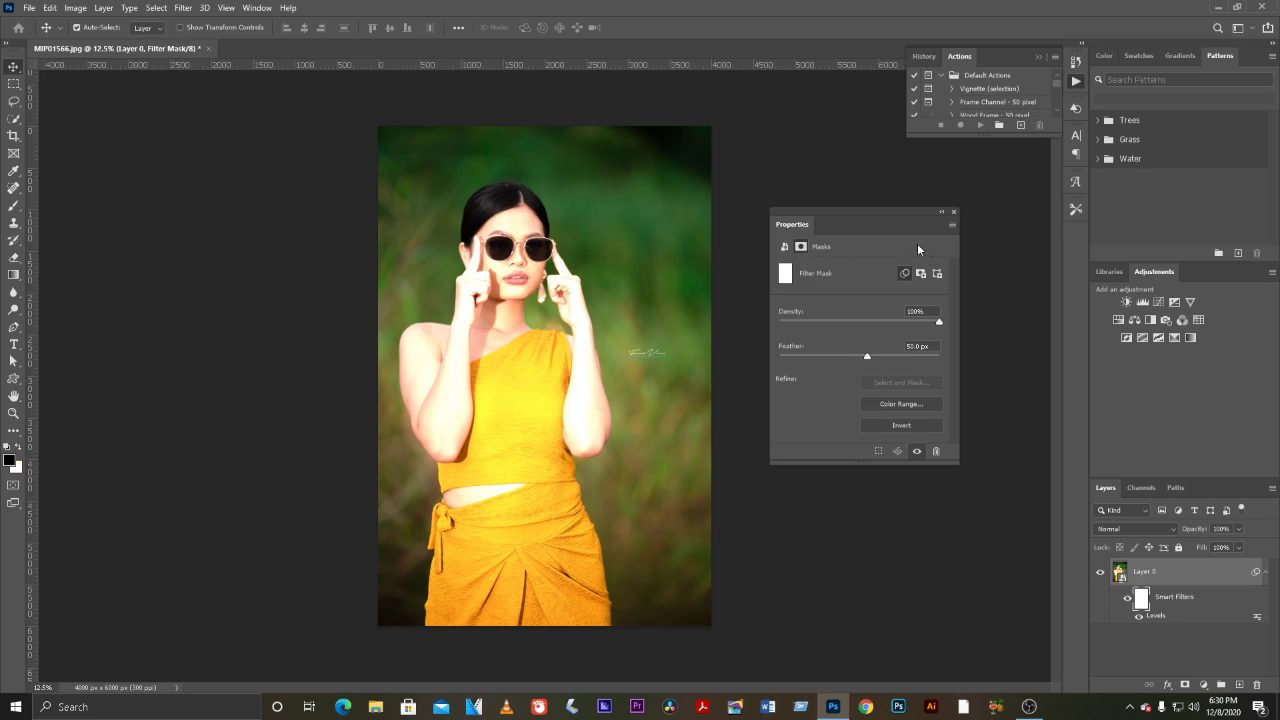
{"action": "left_click", "coordinate": [953, 212]}
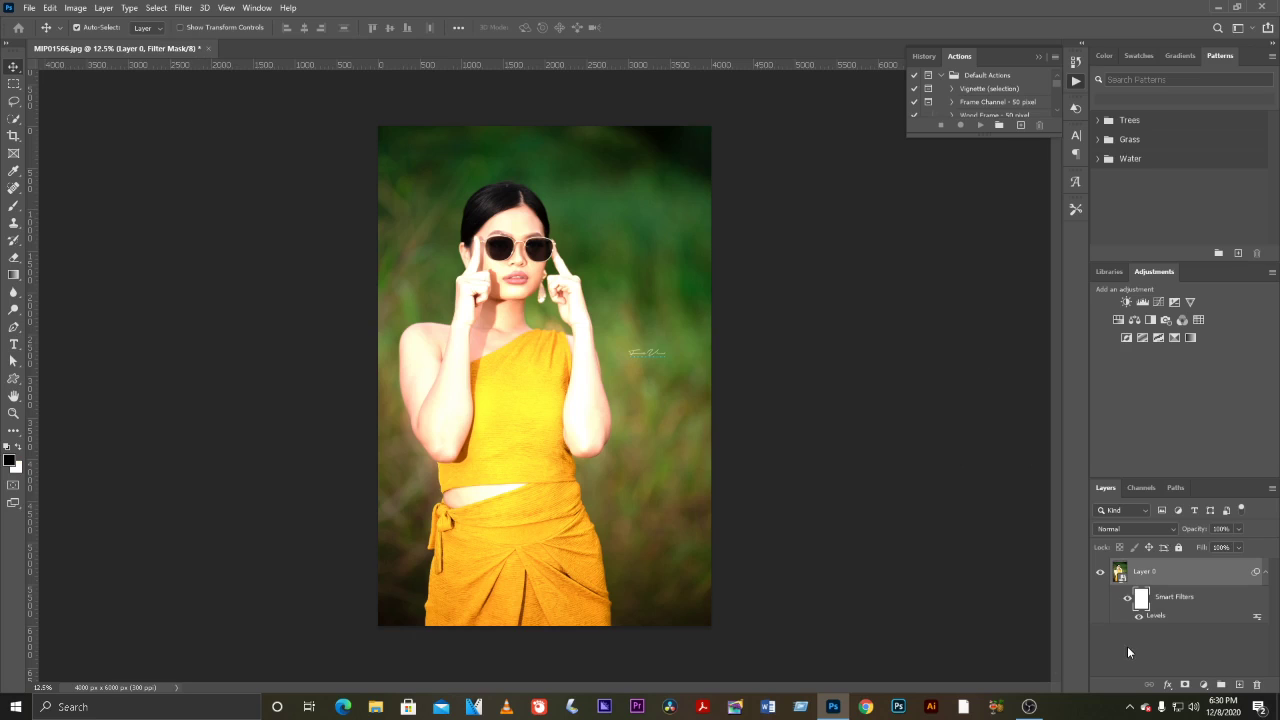
{"action": "left_click", "coordinate": [1196, 600]}
- Bring back the Properties panel and delete the Levels 1 adjustment layer
{"action": "left_click", "coordinate": [1138, 603]}
{"action": "left_click", "coordinate": [1143, 303]}
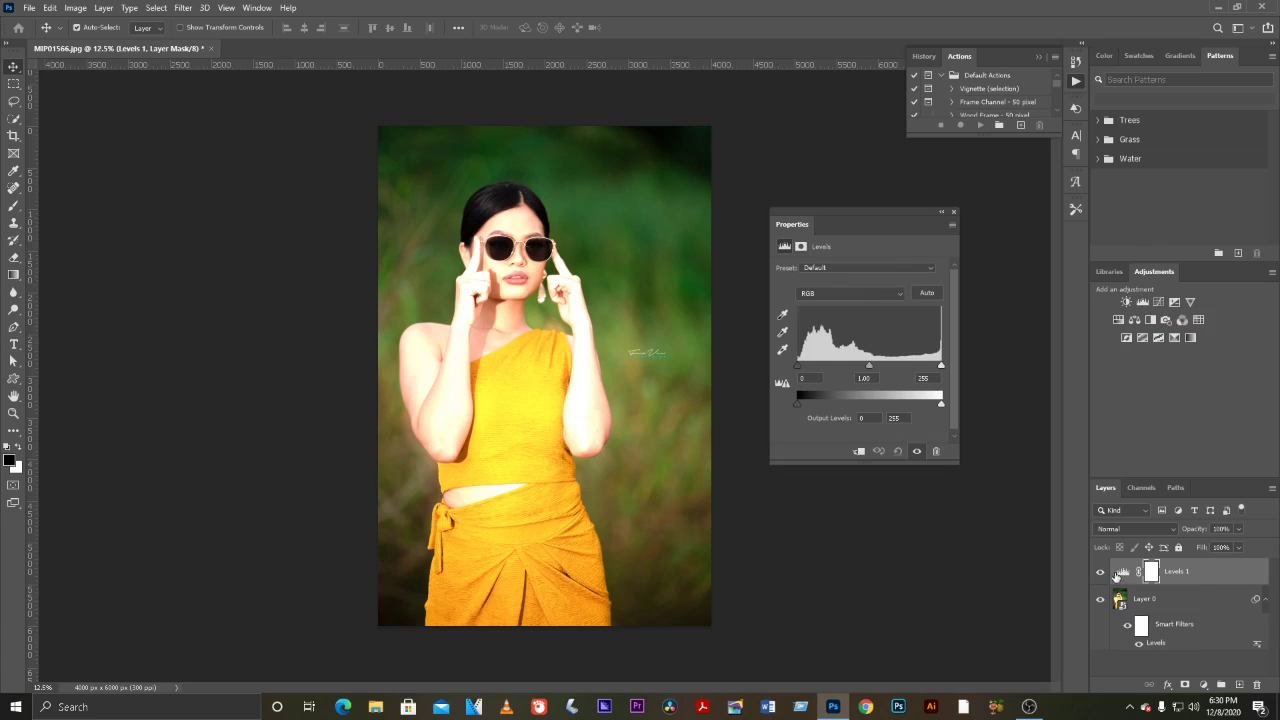
{"action": "left_click", "coordinate": [1122, 573]}
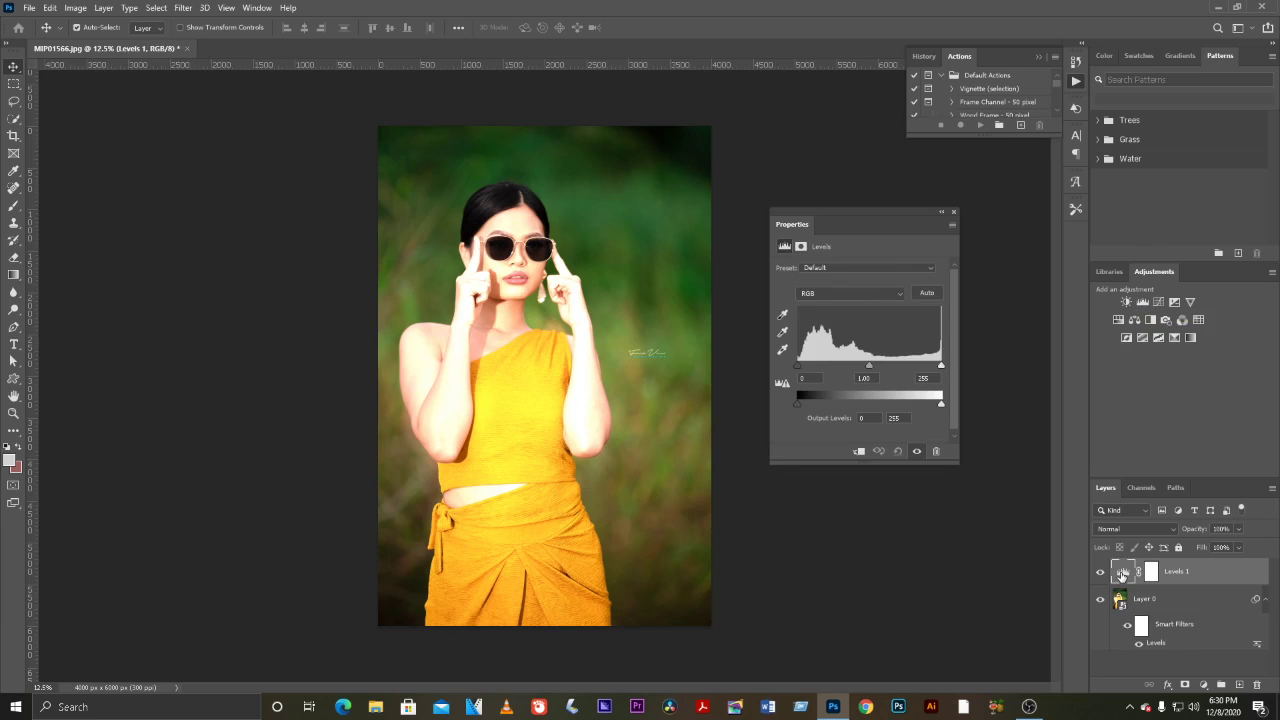
{"action": "key", "text": "Delete"}
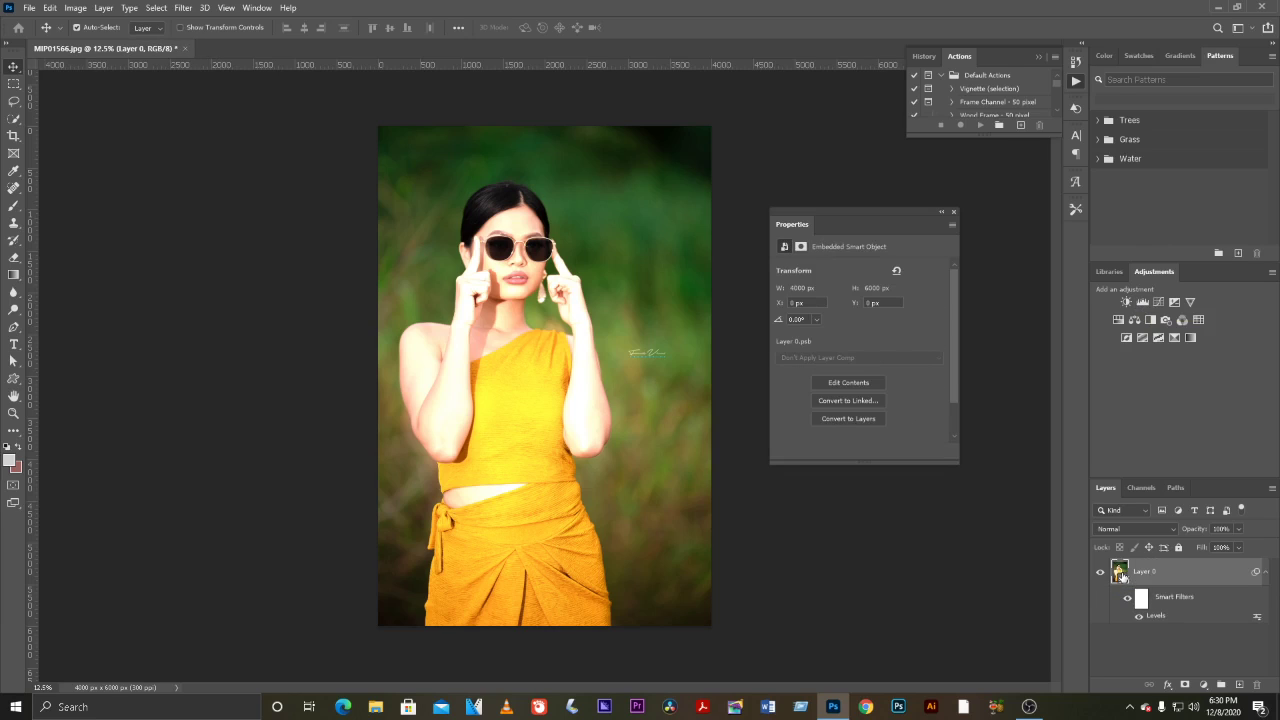
- Browse the Image Adjustments list twice without choosing an adjustment
{"action": "left_click", "coordinate": [78, 9]}
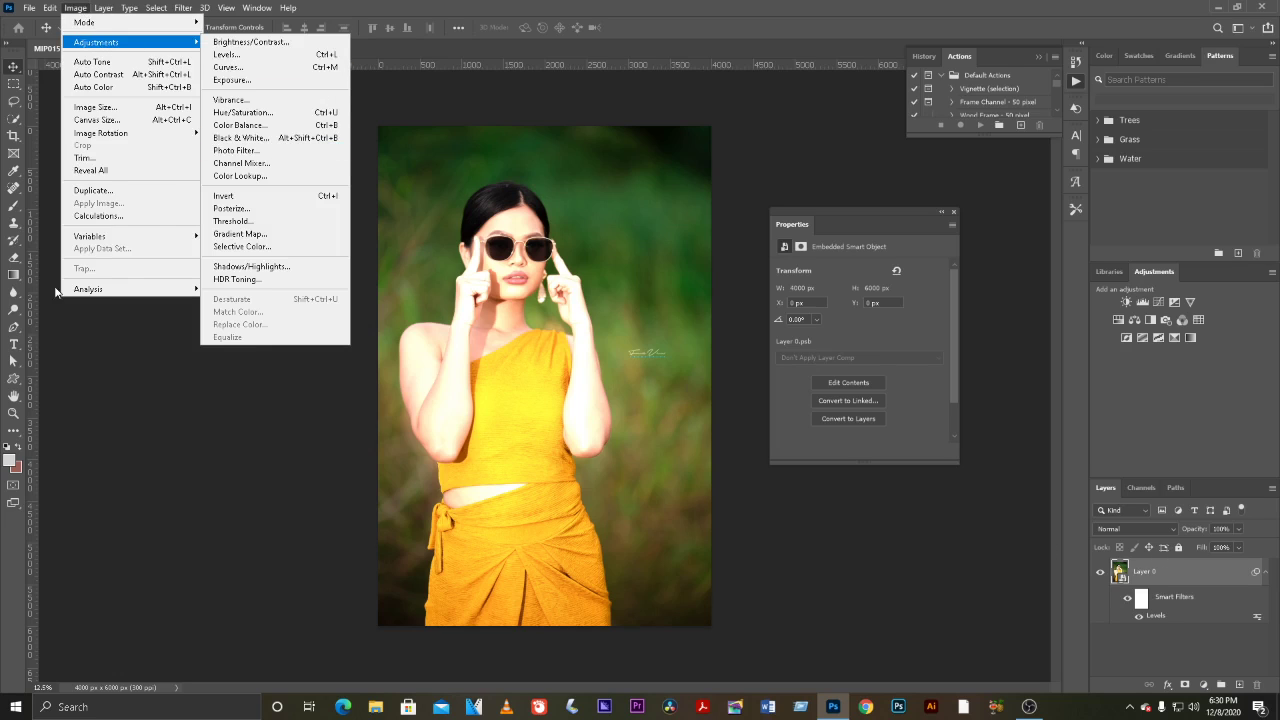
{"action": "mouse_move", "coordinate": [96, 42]}
{"action": "left_click", "coordinate": [1125, 649]}
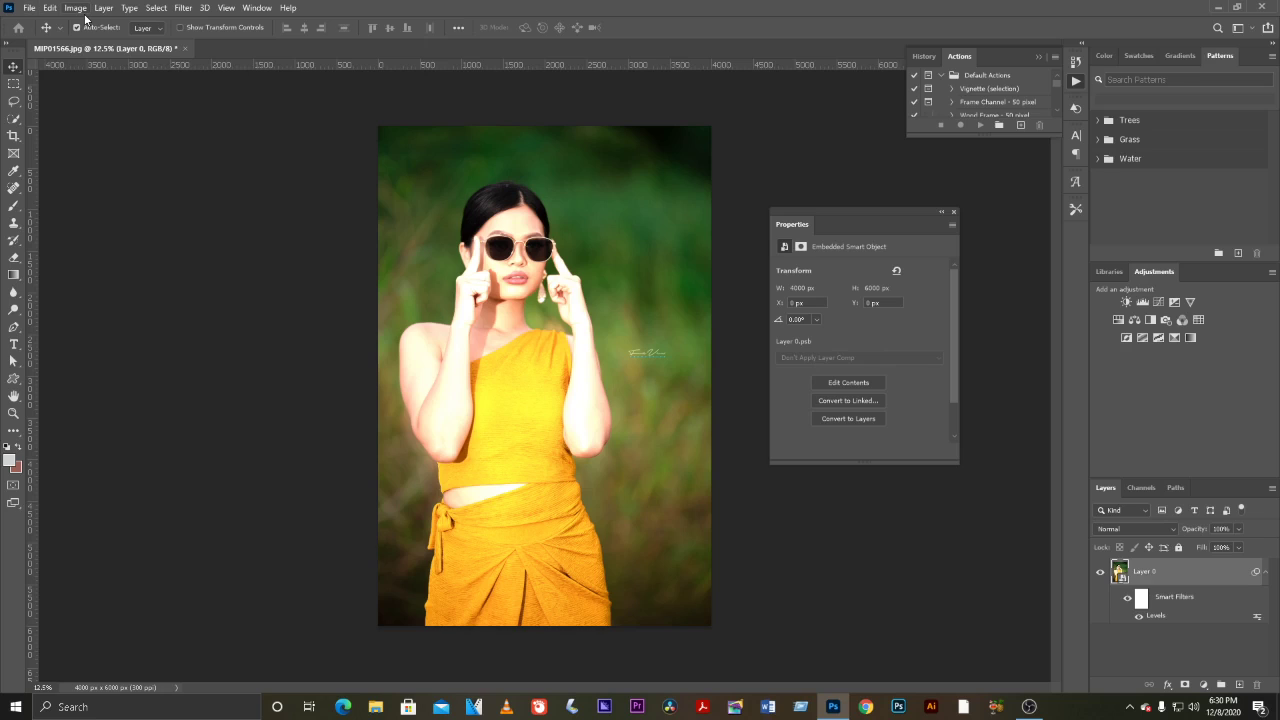
{"action": "left_click", "coordinate": [80, 9]}
{"action": "mouse_move", "coordinate": [96, 42]}
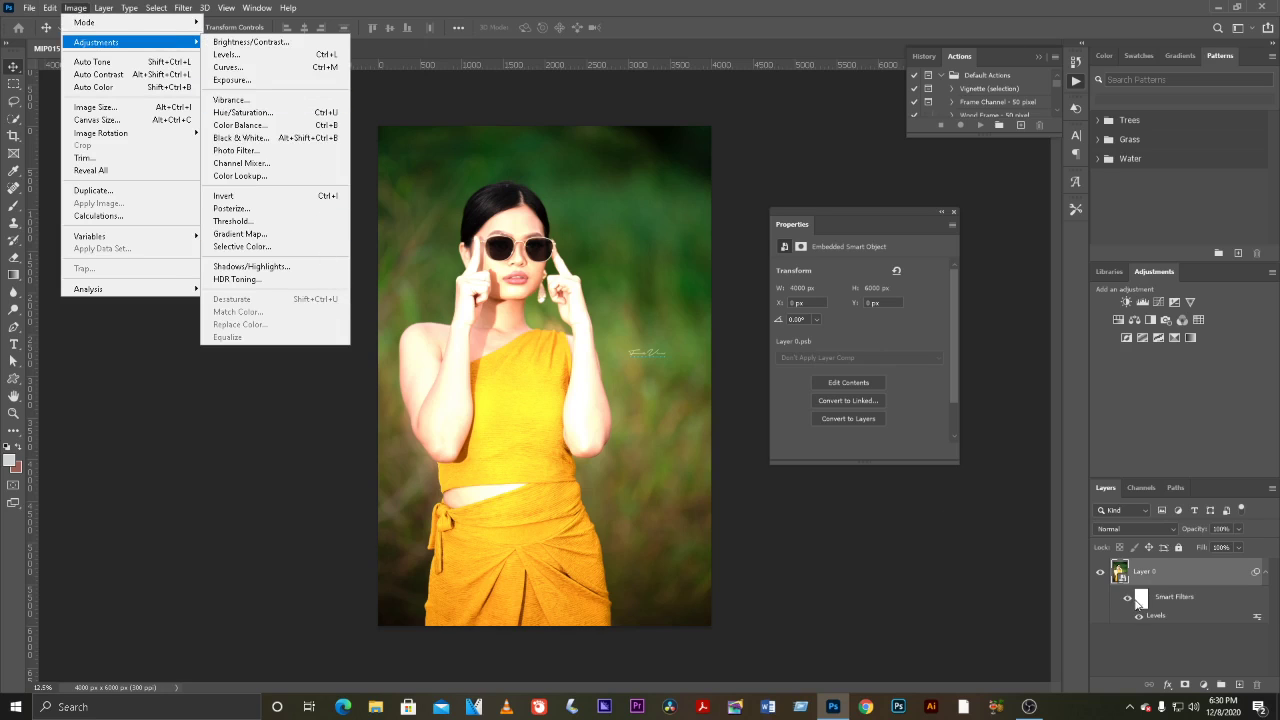
{"action": "left_click", "coordinate": [1141, 600]}
- Undo twice on Layer 0 to drop the Levels filter and smart object conversion
{"action": "left_click", "coordinate": [1165, 580]}
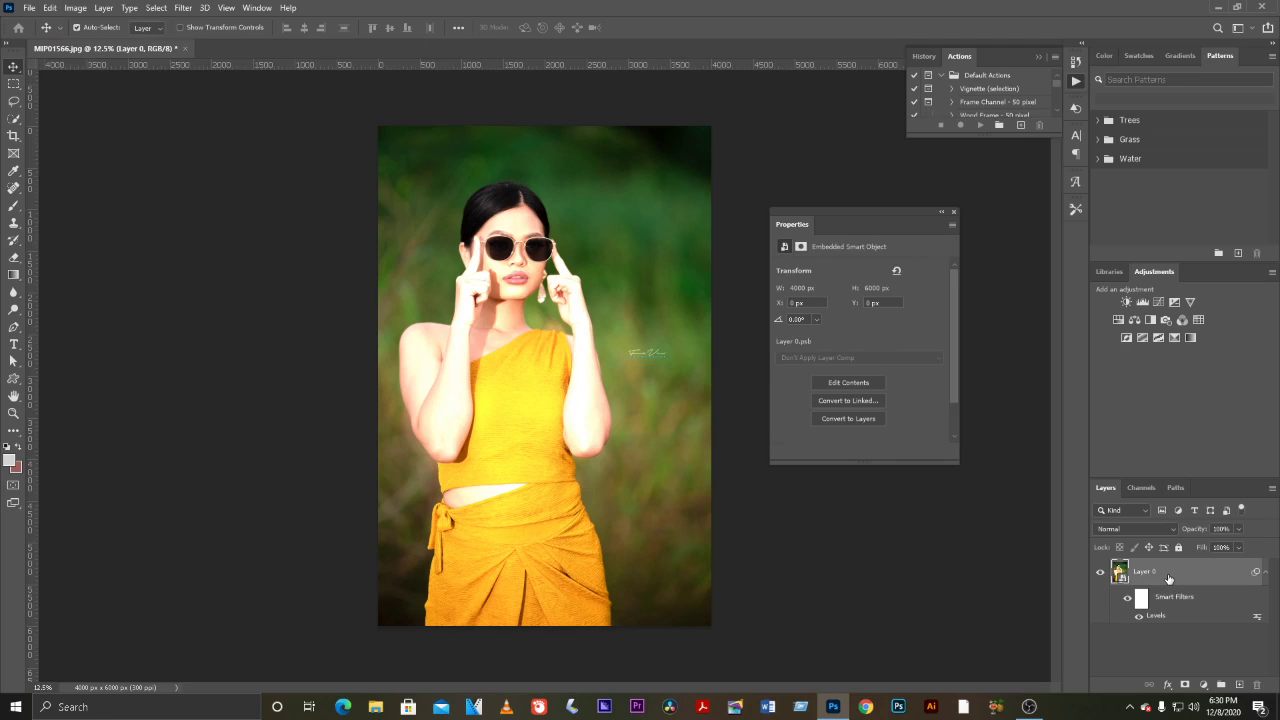
{"action": "key", "text": "ctrl+z"}
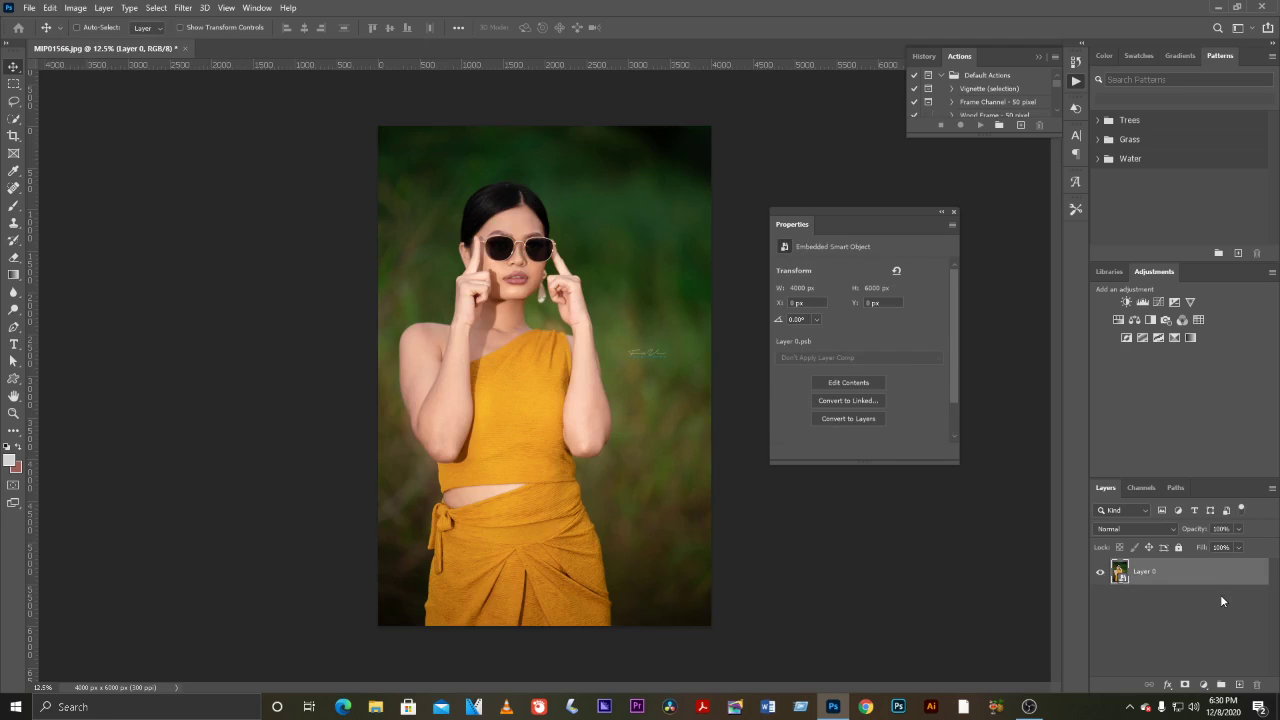
{"action": "key", "text": "ctrl+z"}
- Browse the adjustments and fill/adjustment layer lists, then close the floating Properties panel
{"action": "left_click", "coordinate": [75, 8]}
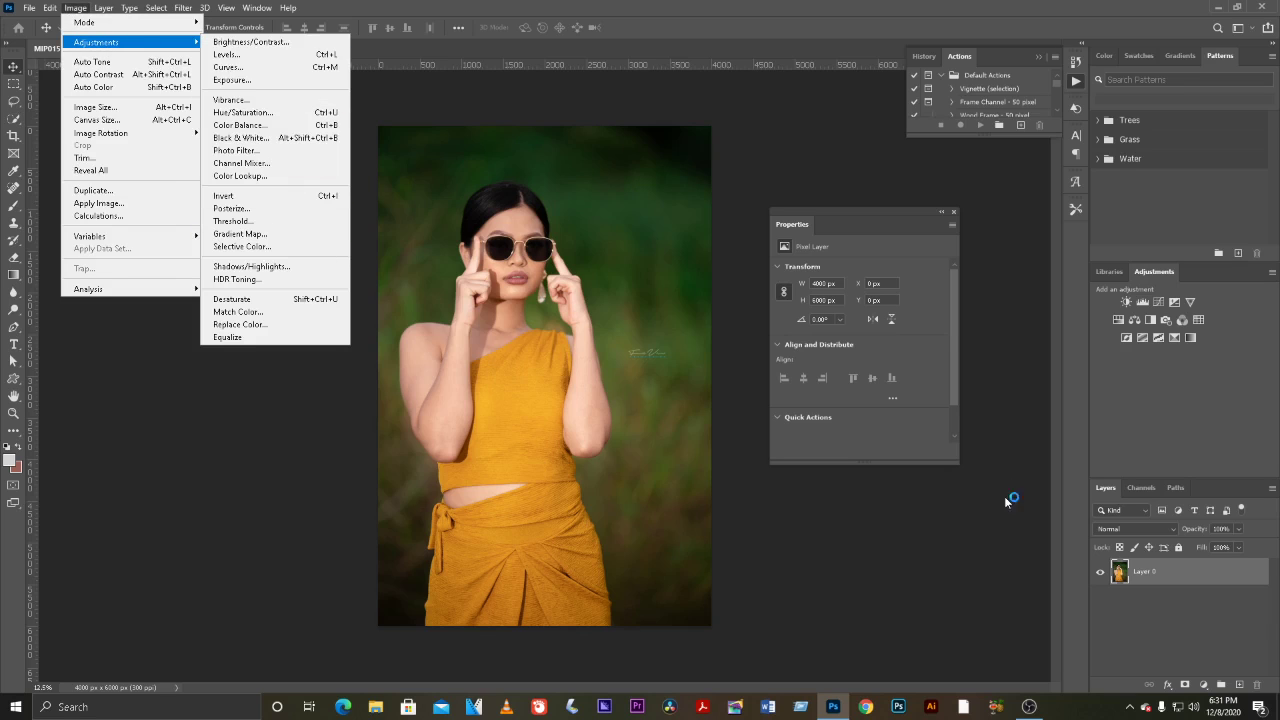
{"action": "mouse_move", "coordinate": [96, 42]}
{"action": "left_click", "coordinate": [1207, 641]}
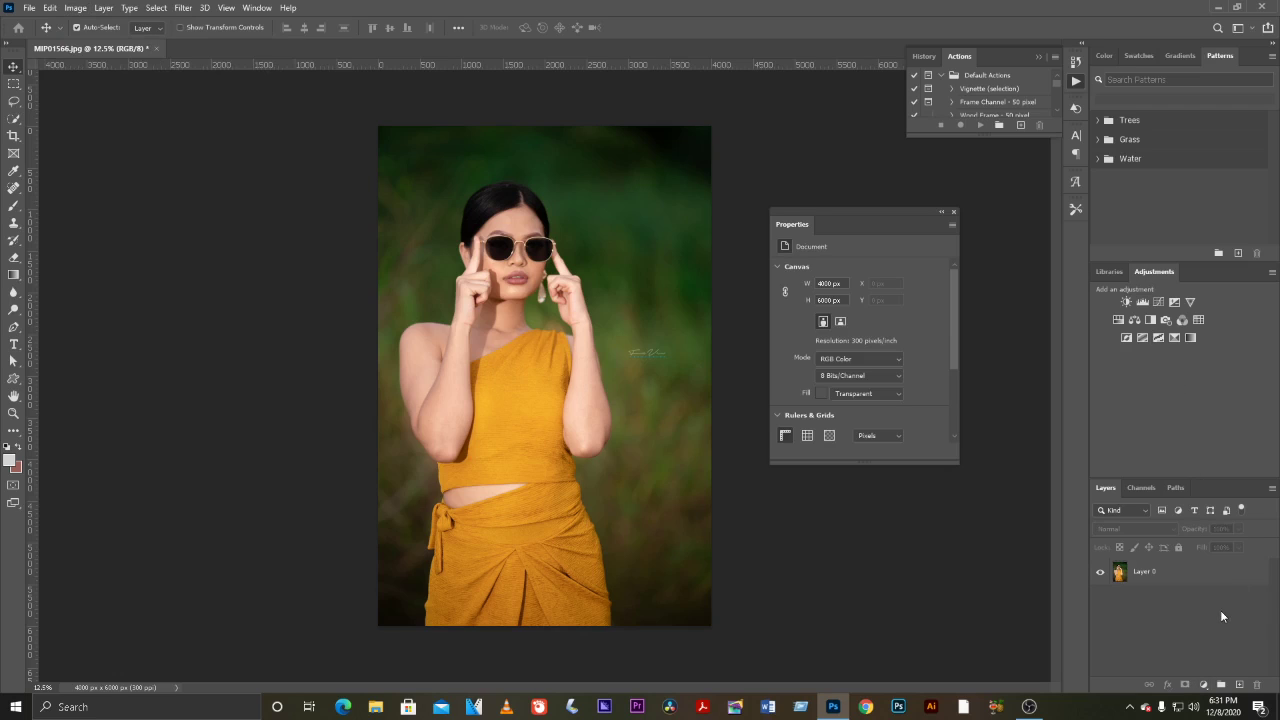
{"action": "left_click", "coordinate": [1203, 684]}
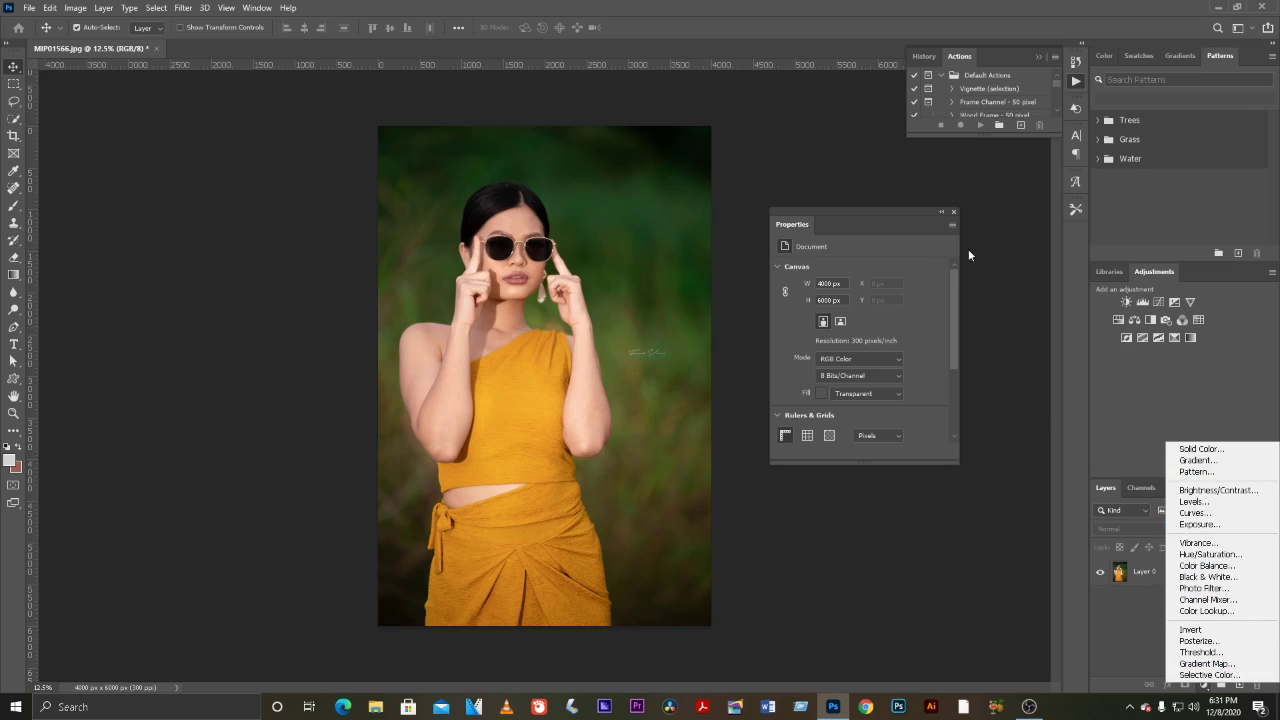
{"action": "left_click", "coordinate": [944, 220]}
{"action": "left_click", "coordinate": [953, 213]}
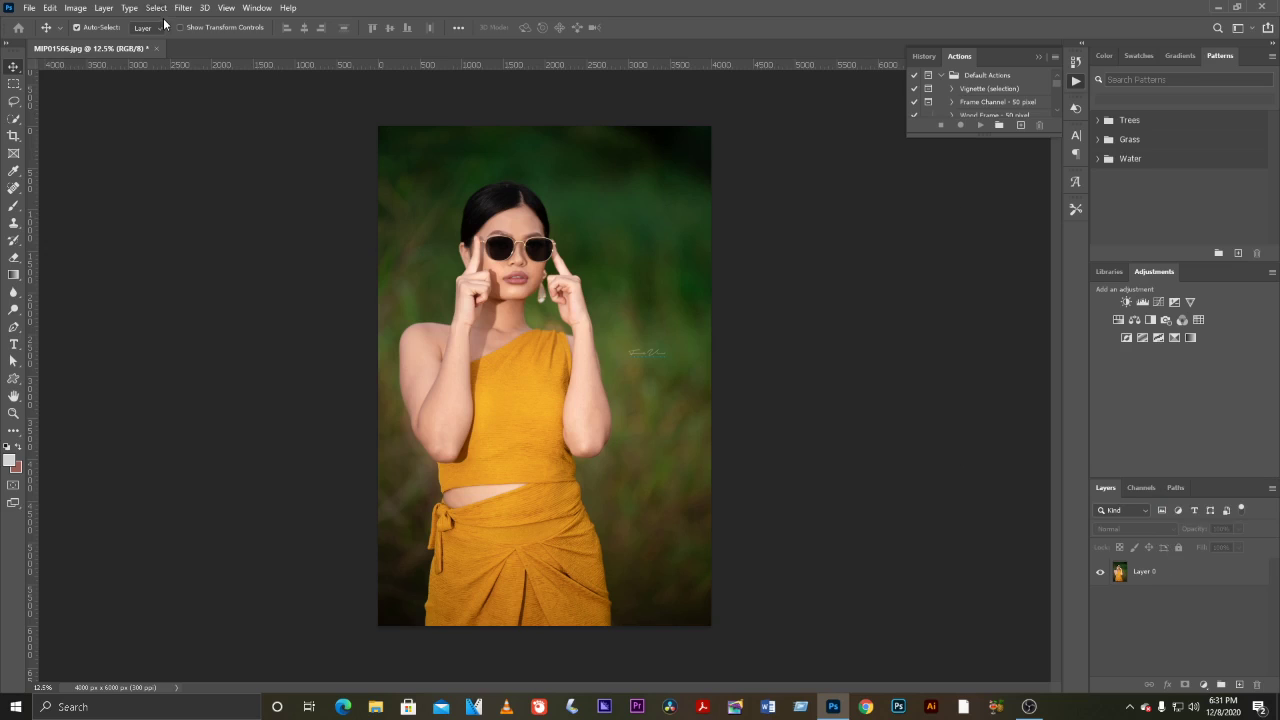
- Convert Layer 0 to a smart object from its right-click menu
{"action": "left_click", "coordinate": [1180, 583]}
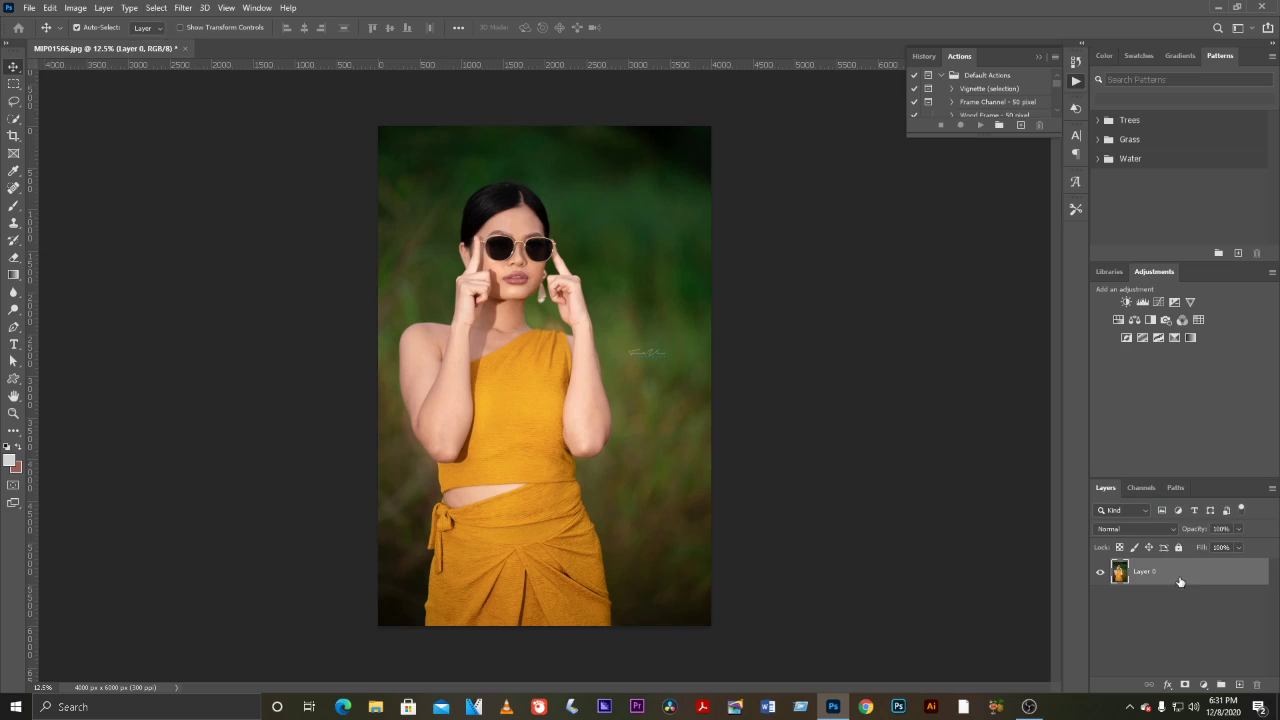
{"action": "right_click", "coordinate": [1197, 572]}
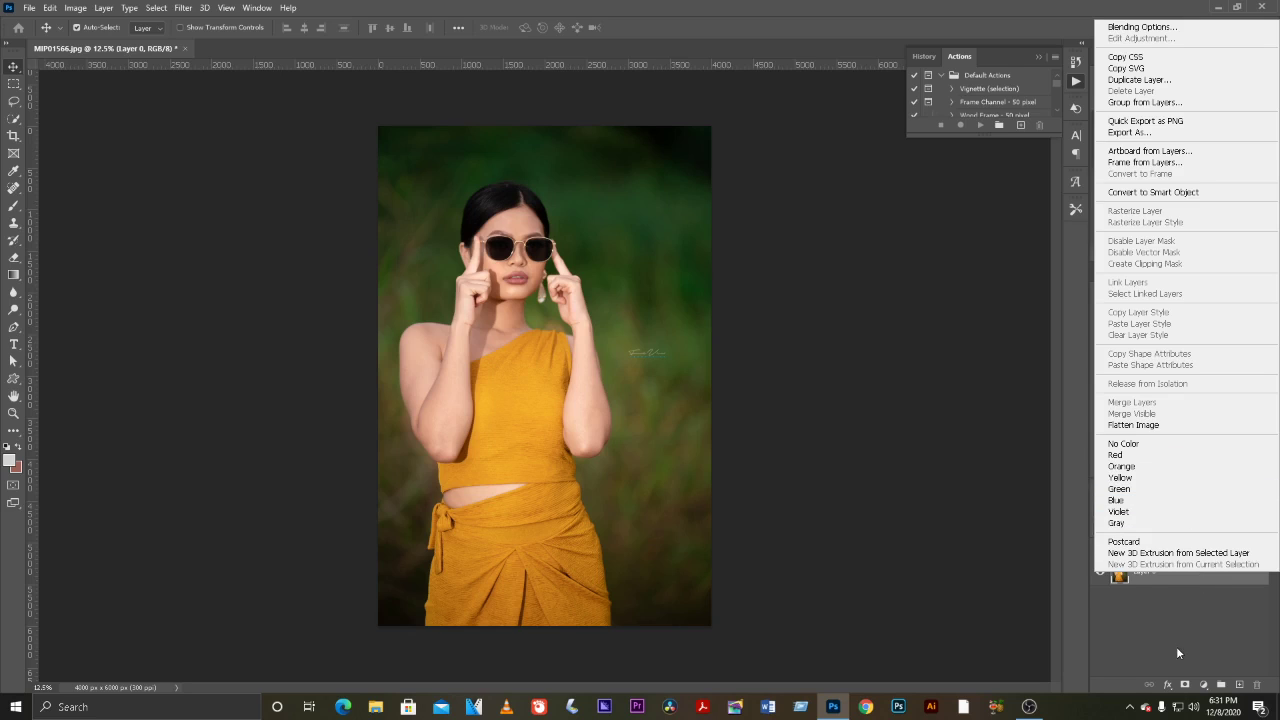
{"action": "left_click", "coordinate": [1178, 575]}
{"action": "right_click", "coordinate": [1177, 572]}
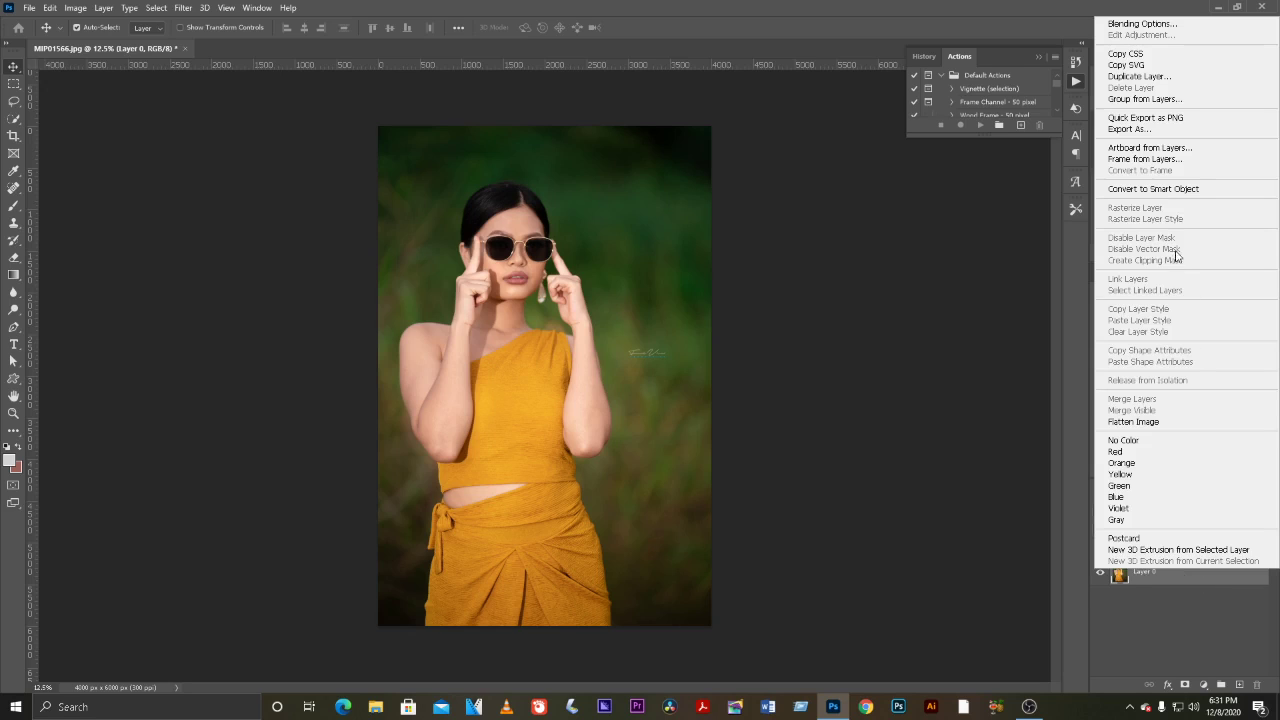
{"action": "left_click", "coordinate": [1171, 190]}
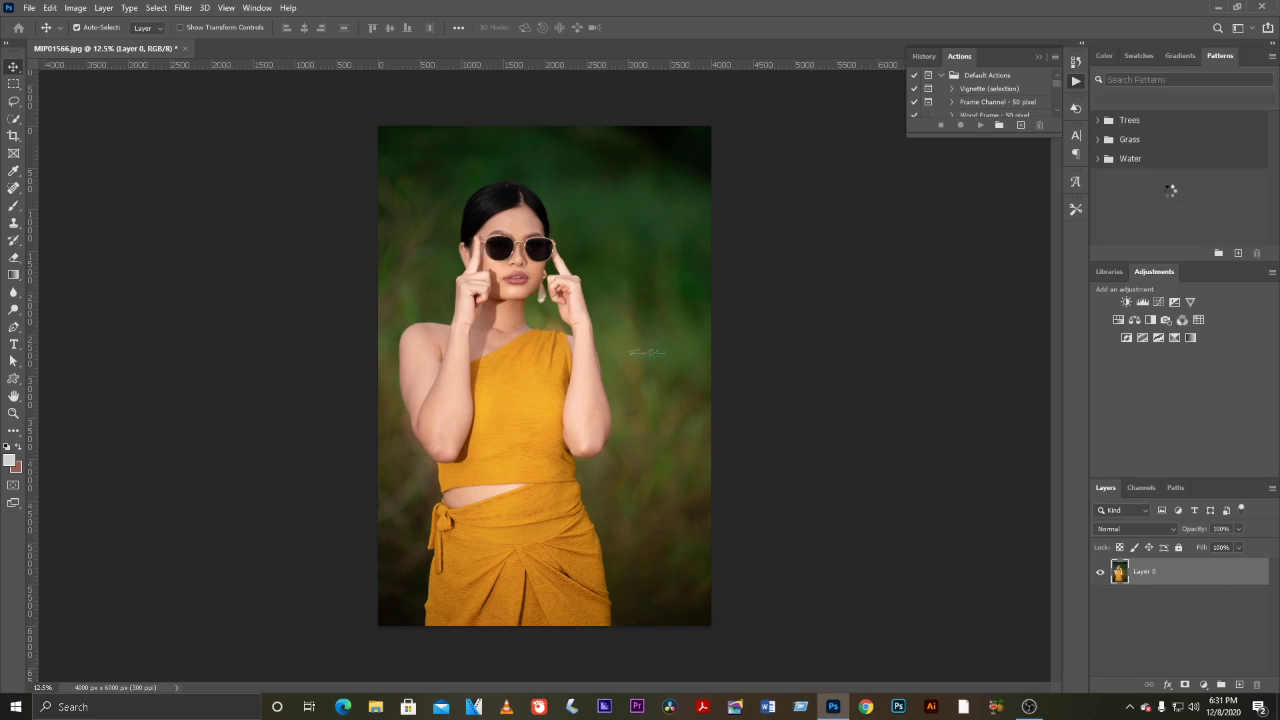
{"action": "left_click", "coordinate": [76, 8]}
{"action": "mouse_move", "coordinate": [96, 42]}
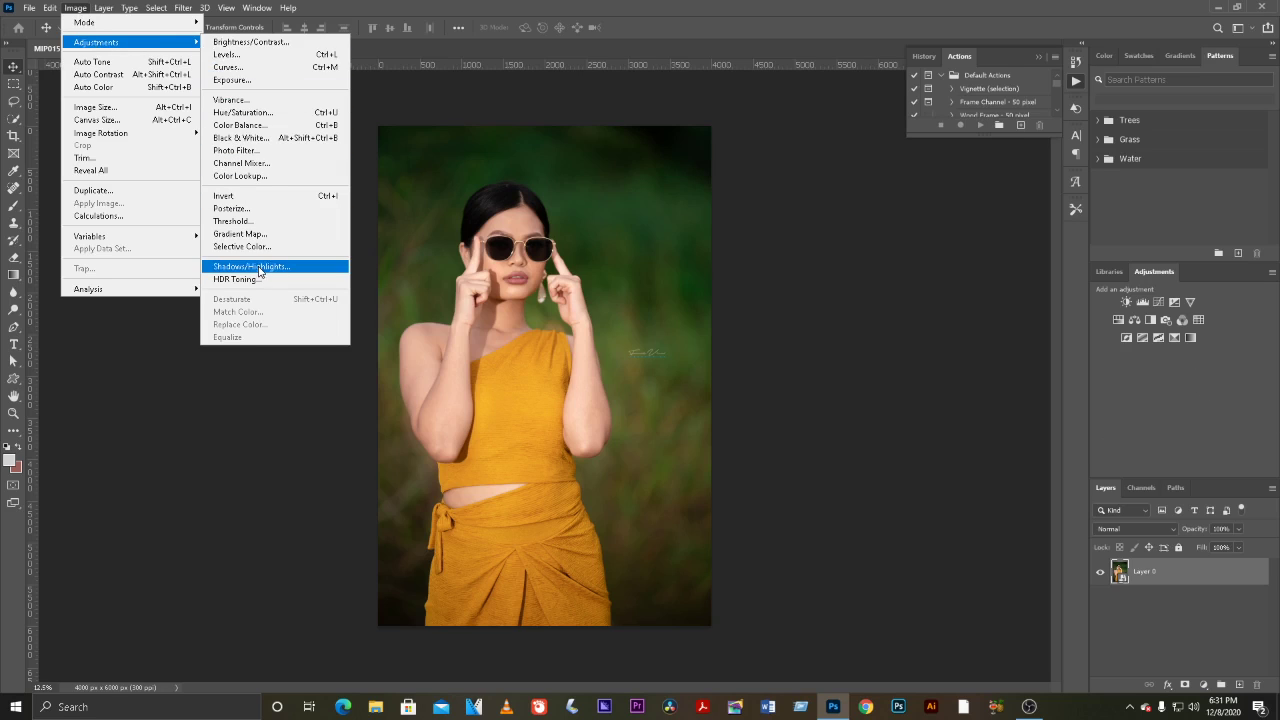
- Apply Shadows/Highlights with full options, adjusting highlights amount, shadows radius and shadows amount 36
{"action": "left_click", "coordinate": [260, 267]}
{"action": "left_click_drag", "start_coordinate": [630, 104], "coordinate": [892, 125]}
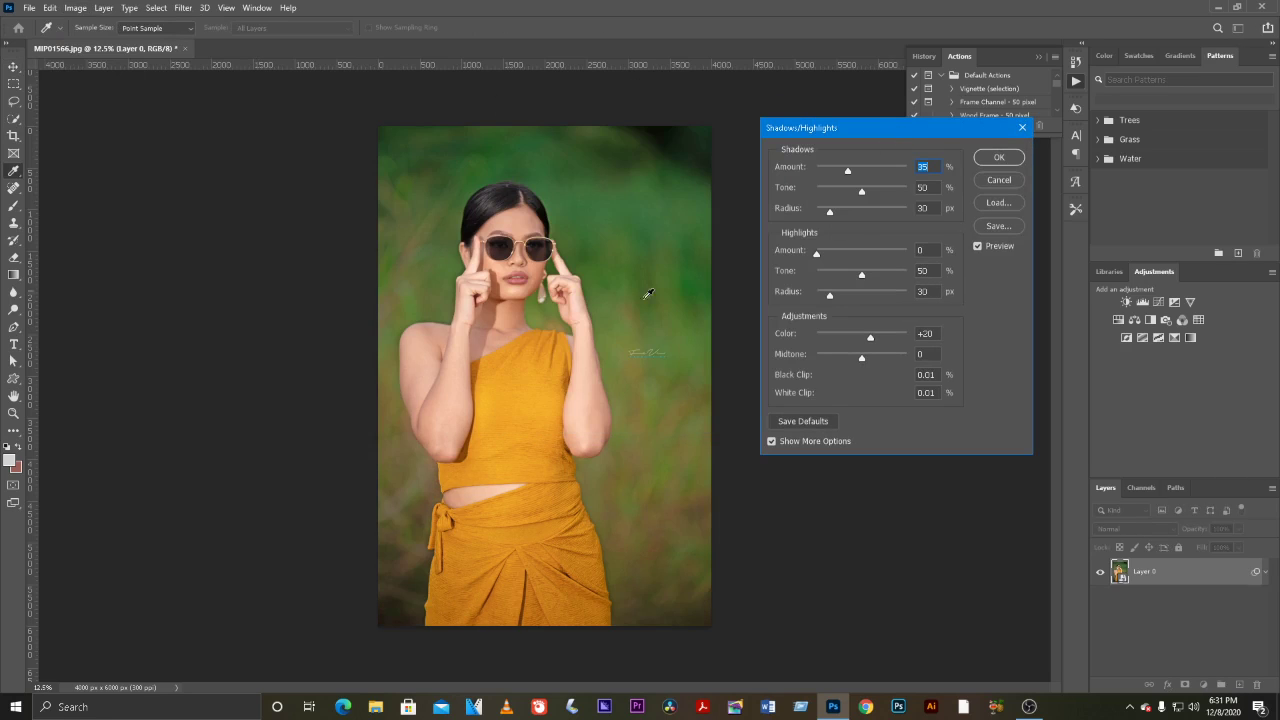
{"action": "left_click", "coordinate": [772, 442]}
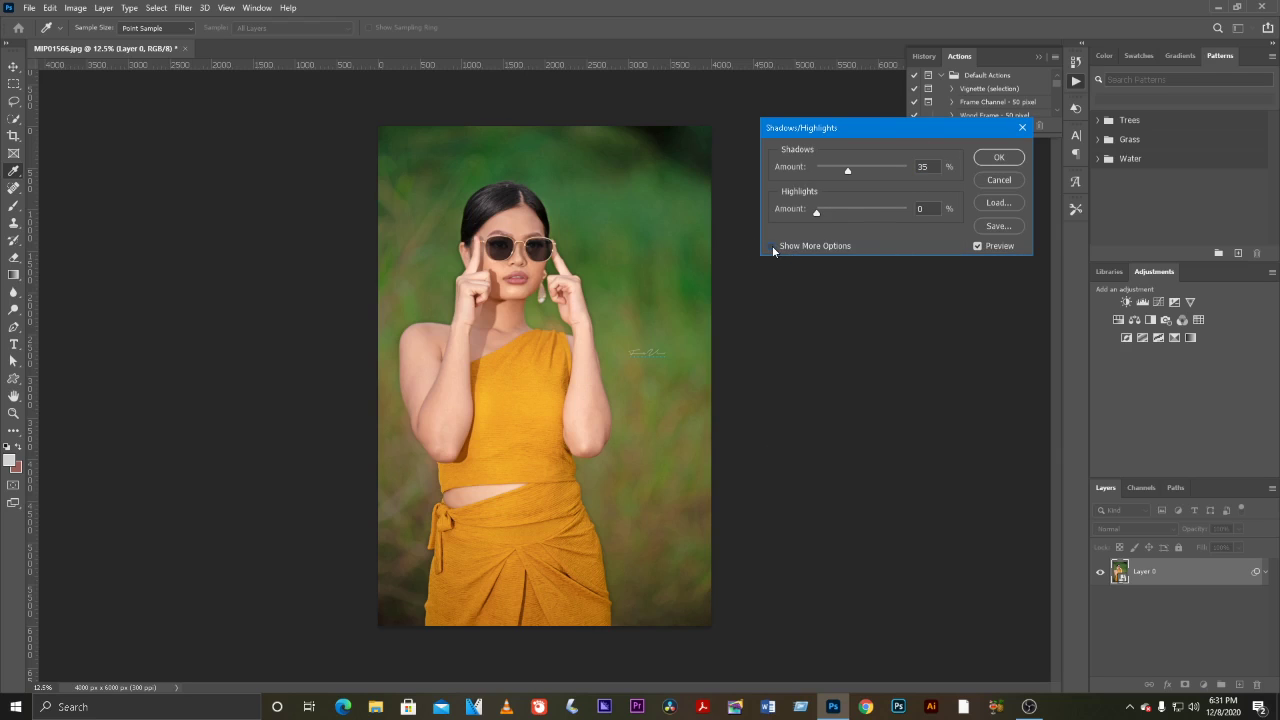
{"action": "left_click", "coordinate": [772, 246]}
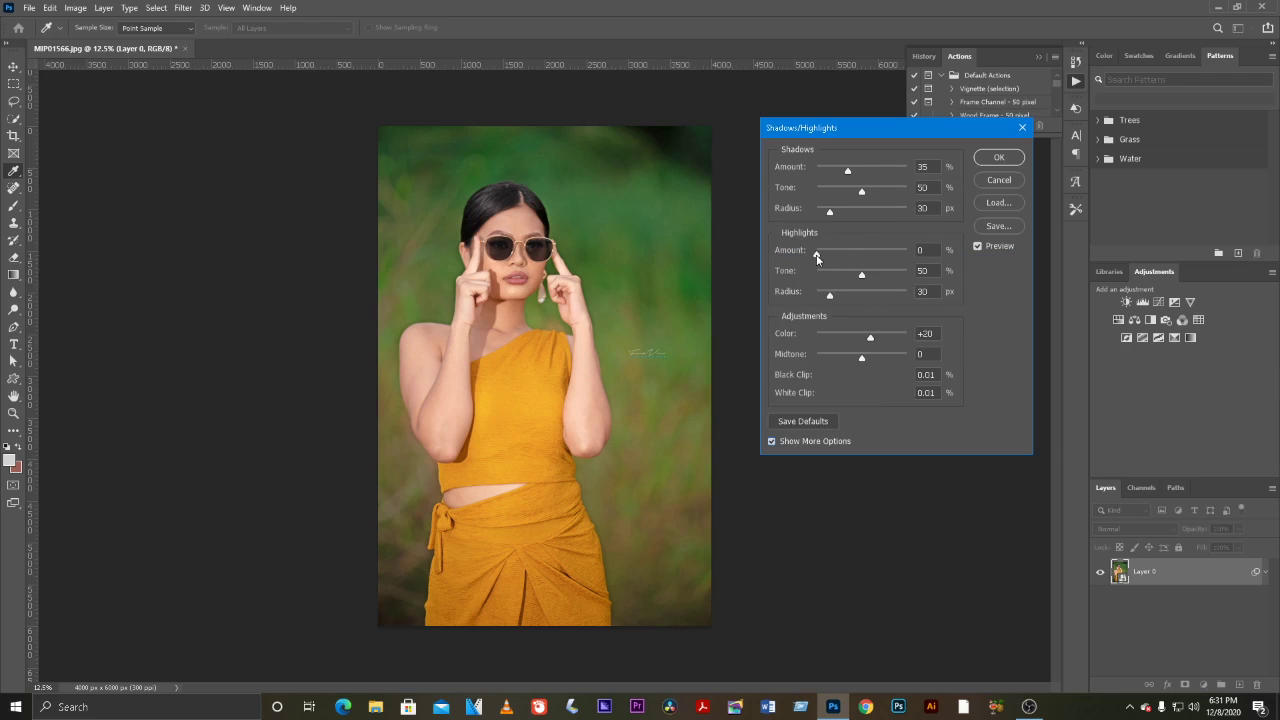
{"action": "mouse_move", "coordinate": [817, 256]}
{"action": "left_mouse_down"}
{"action": "mouse_move", "coordinate": [802, 254]}
{"action": "mouse_move", "coordinate": [857, 277]}
{"action": "mouse_move", "coordinate": [841, 294]}
{"action": "left_mouse_up"}
{"action": "left_click_drag", "start_coordinate": [830, 214], "coordinate": [862, 170]}
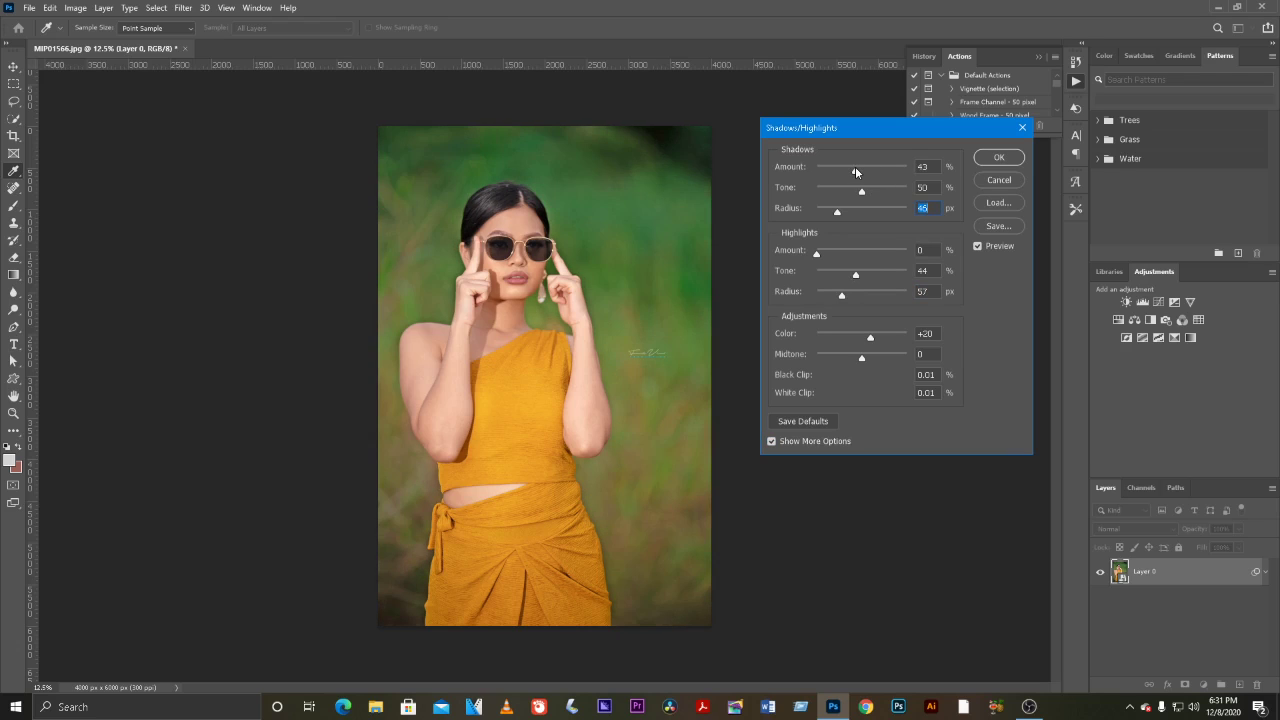
{"action": "left_click_drag", "start_coordinate": [855, 169], "coordinate": [849, 169]}
{"action": "left_click", "coordinate": [982, 162]}
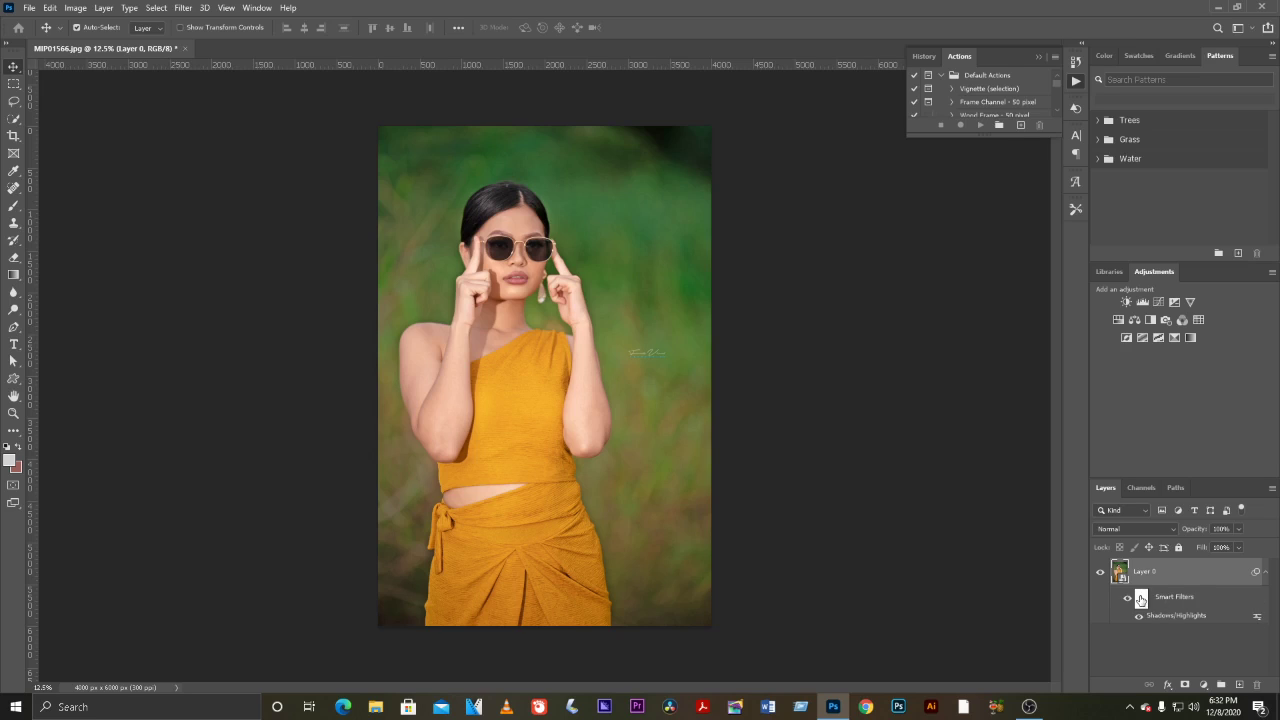
- Inspect the Shadows/Highlights filter mask properties, close the Properties panel, and switch to OBS Studio
{"action": "left_click", "coordinate": [1141, 599]}
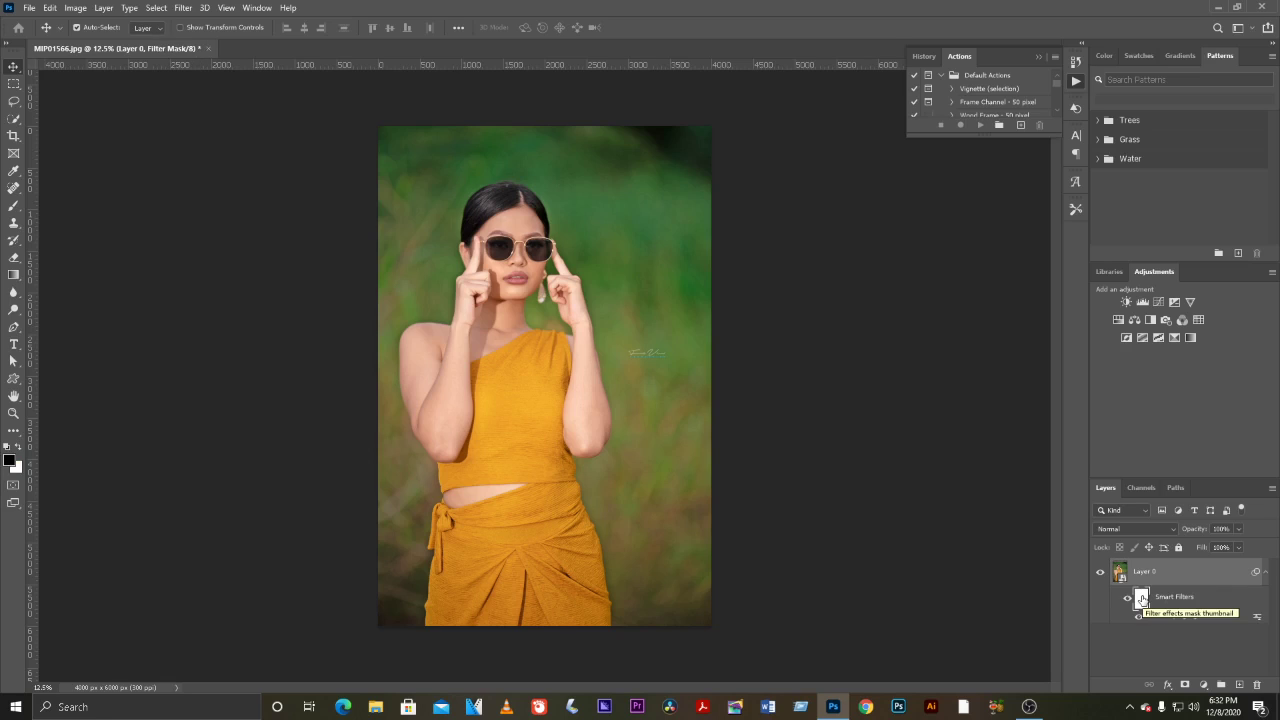
{"action": "double_click", "coordinate": [1141, 599]}
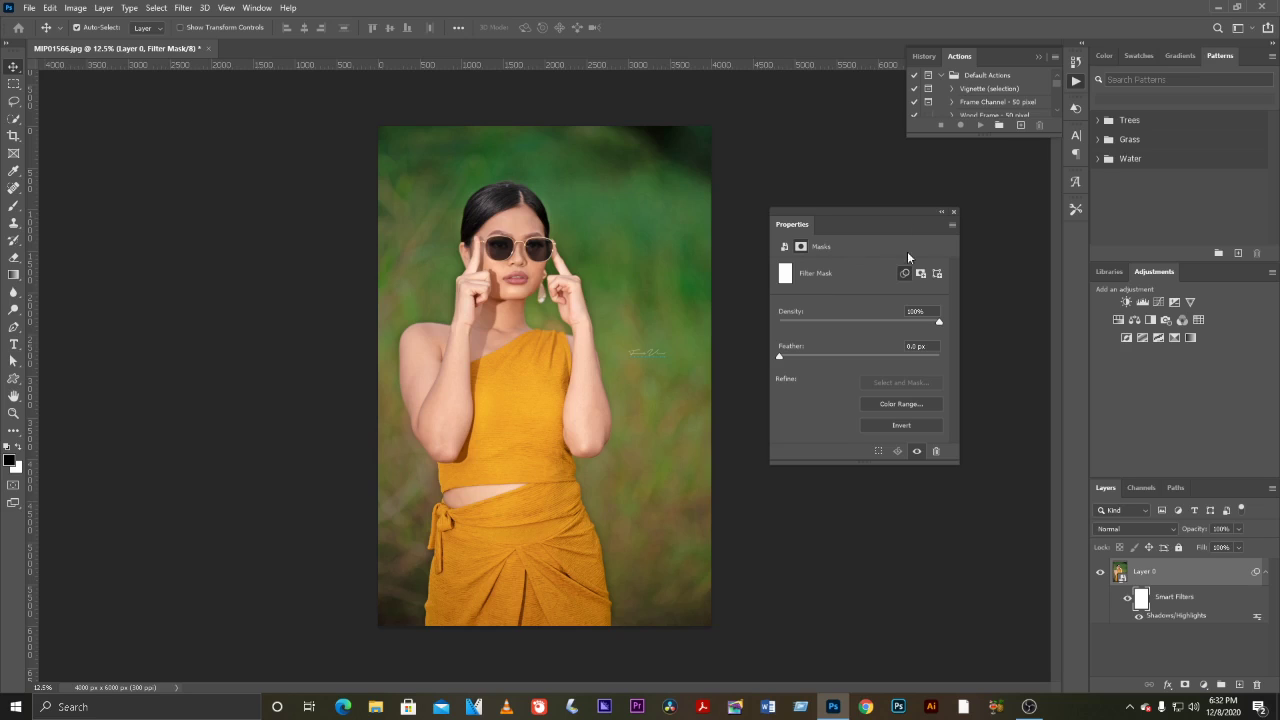
{"action": "left_click", "coordinate": [784, 247]}
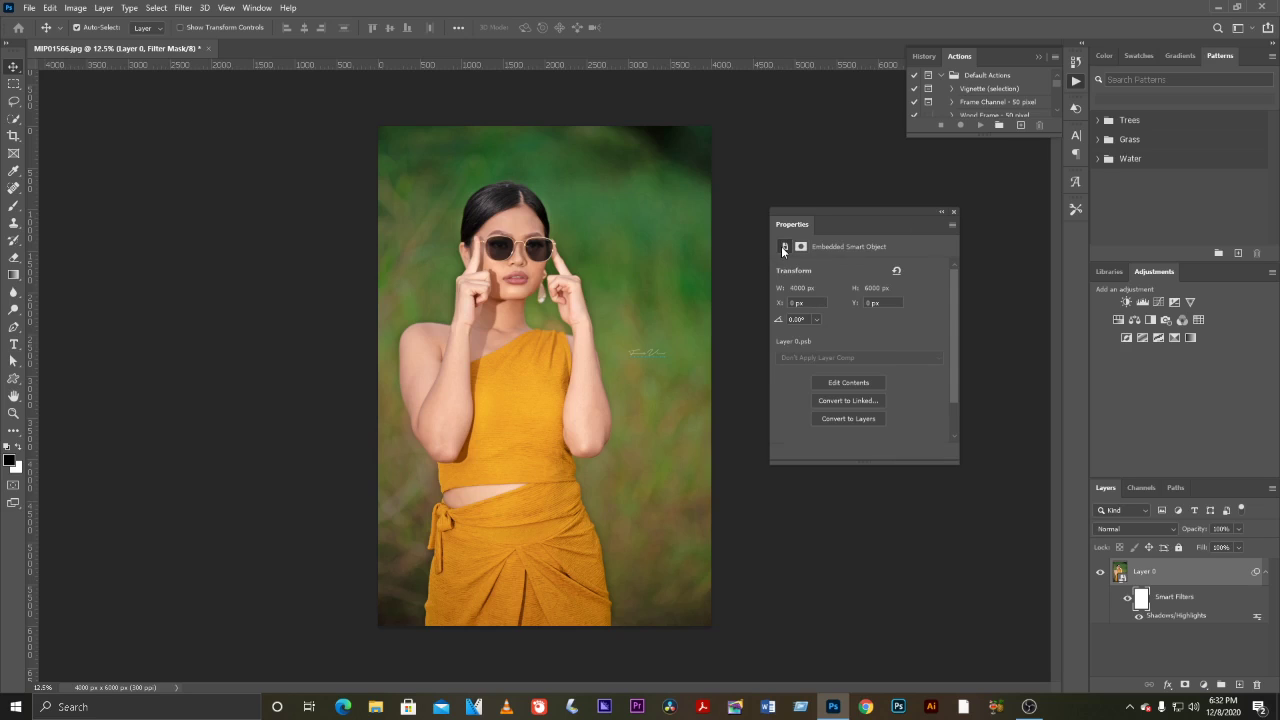
{"action": "left_click", "coordinate": [953, 213]}
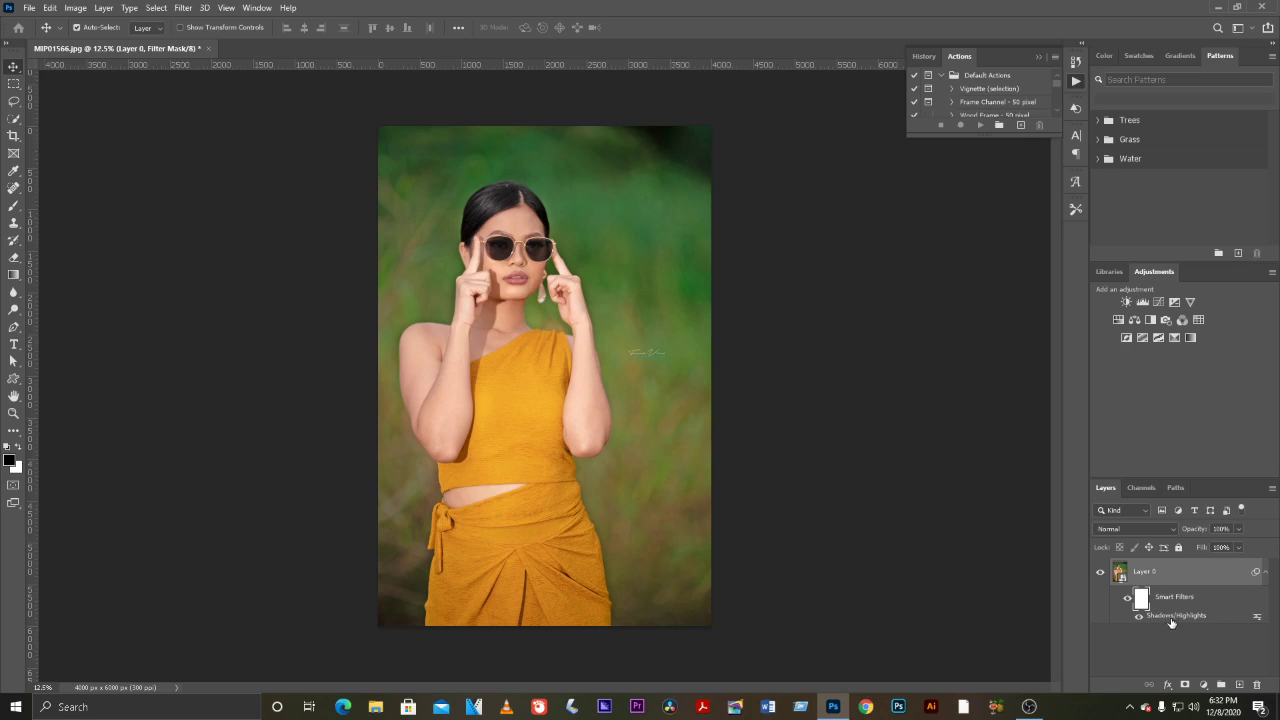
{"action": "mouse_move", "coordinate": [1180, 580]}
{"action": "left_mouse_down"}
{"action": "mouse_move", "coordinate": [1206, 623]}
{"action": "mouse_move", "coordinate": [1175, 620]}
{"action": "left_mouse_up"}
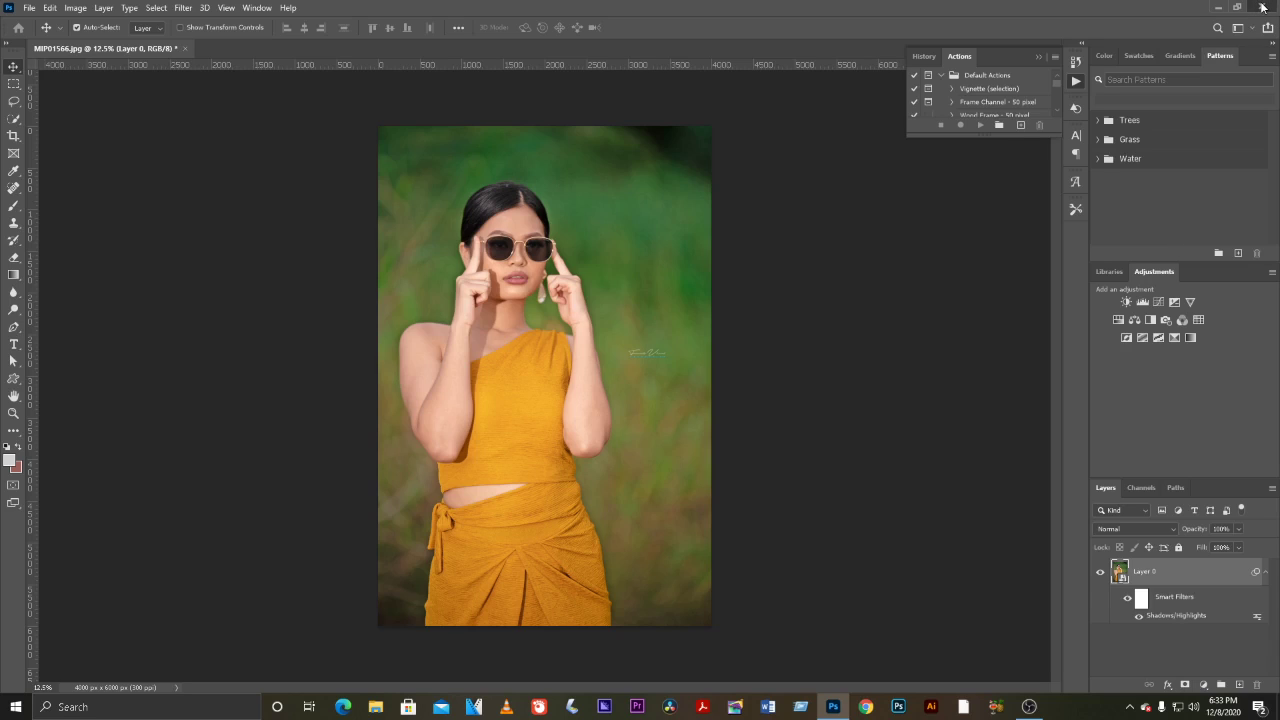
{"action": "left_click", "coordinate": [1029, 706]}
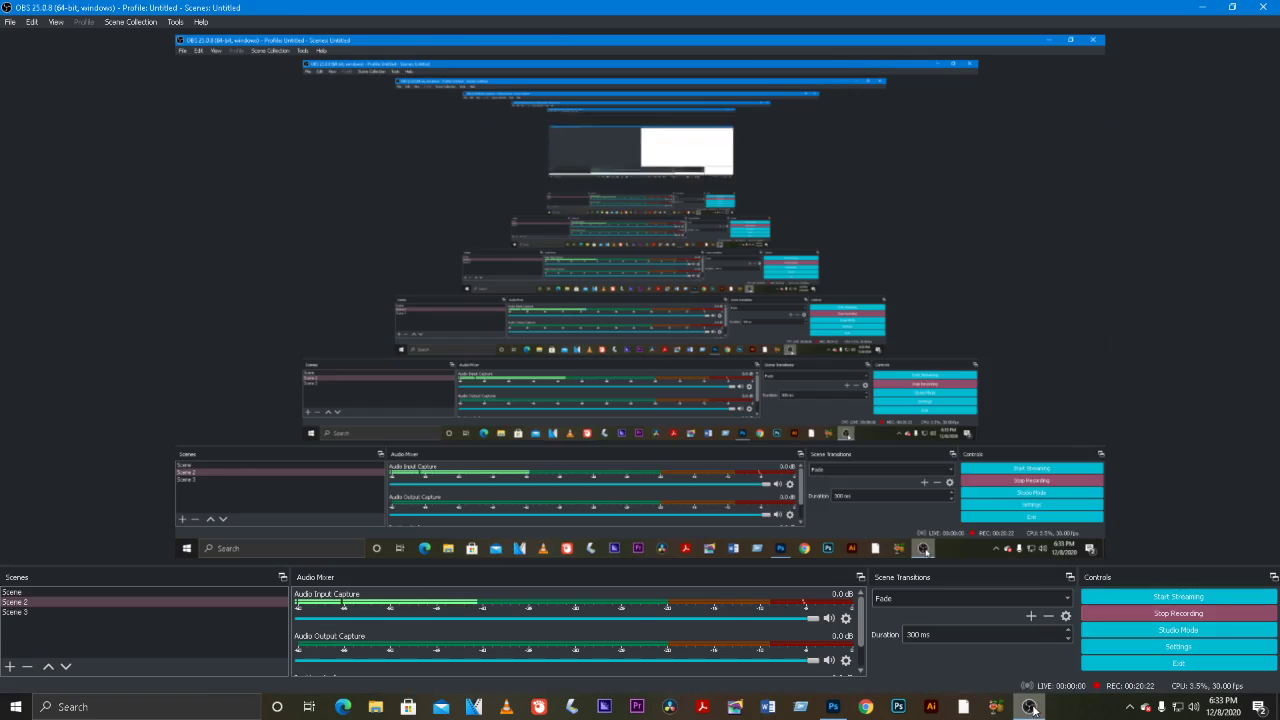